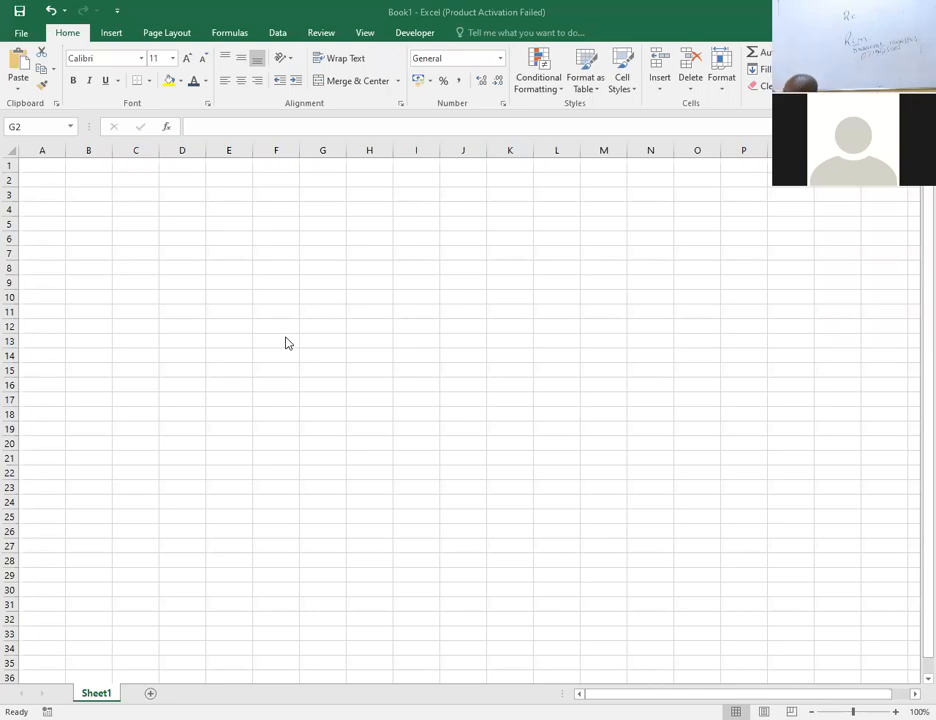
# Fill D4:L4 with the number series 1 to 9, starting from 1 in D4 and 2 in E4.
pyautogui.click(193, 211)
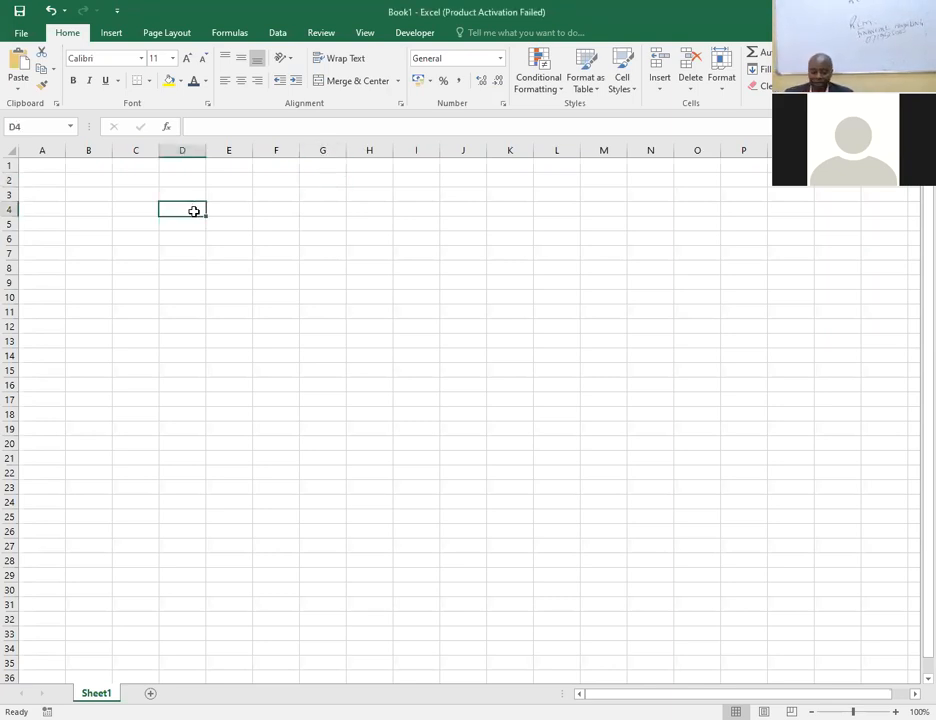
pyautogui.write('1')
pyautogui.press('Tab')
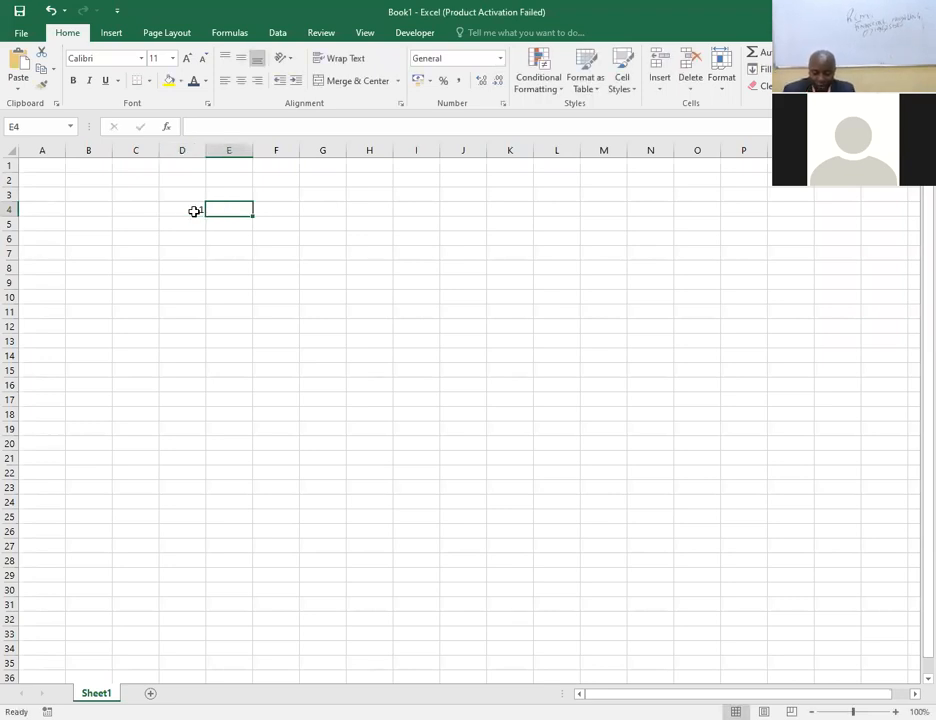
pyautogui.write('2')
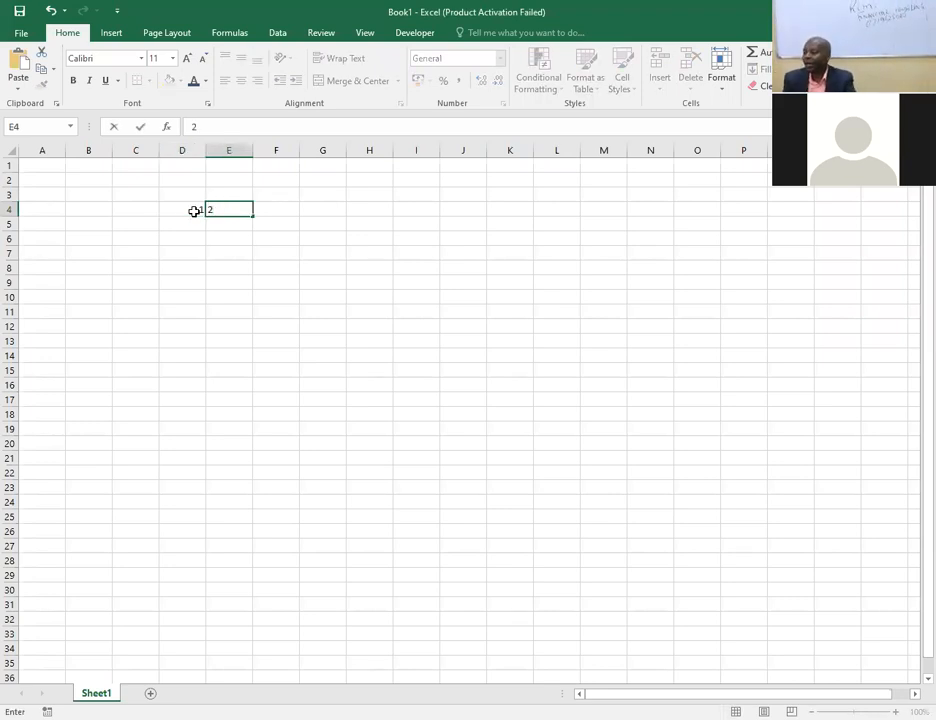
pyautogui.click(194, 211)
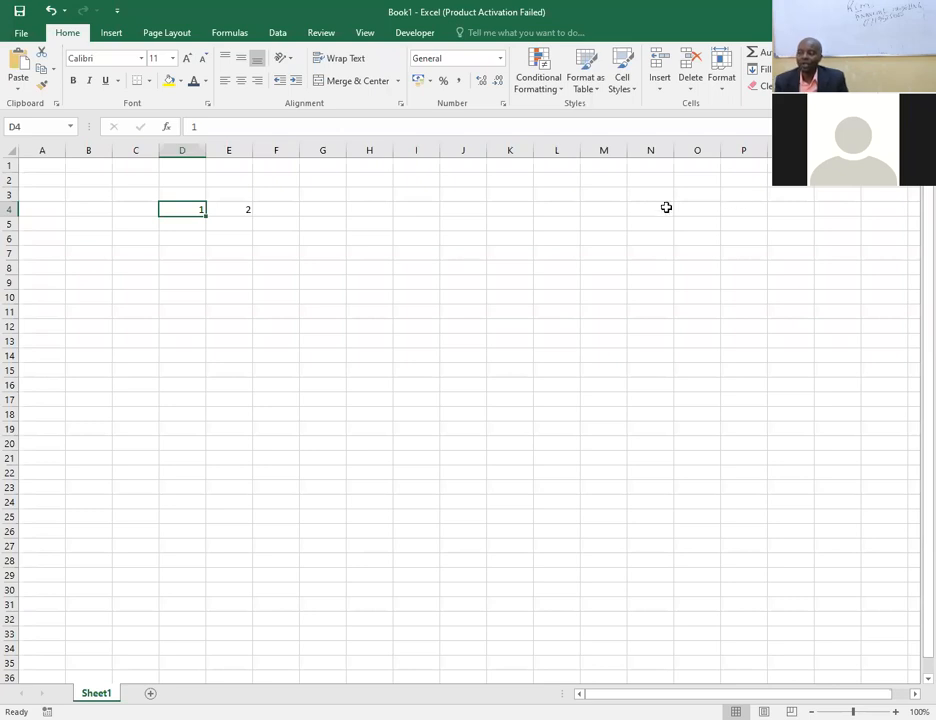
pyautogui.keyDown('shift'); pyautogui.click(238, 208); pyautogui.keyUp('shift')
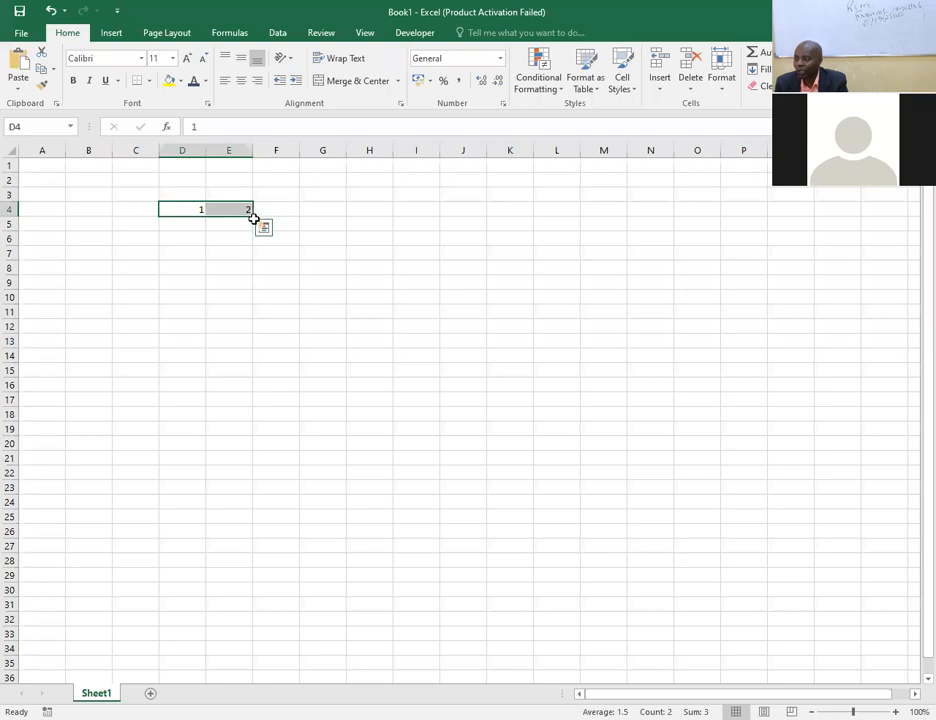
pyautogui.moveTo(250, 212); pyautogui.dragTo(562, 221)
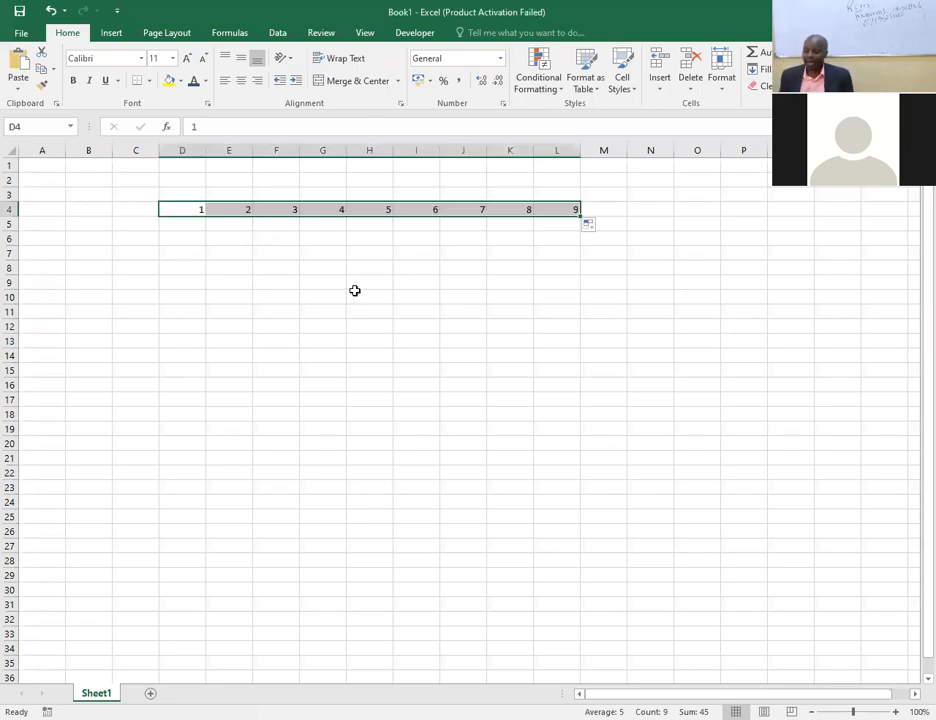
# Fill C5:C13 with the number series 1 to 9, starting from 1 in C5 and 2 in C6.
pyautogui.click(142, 210)
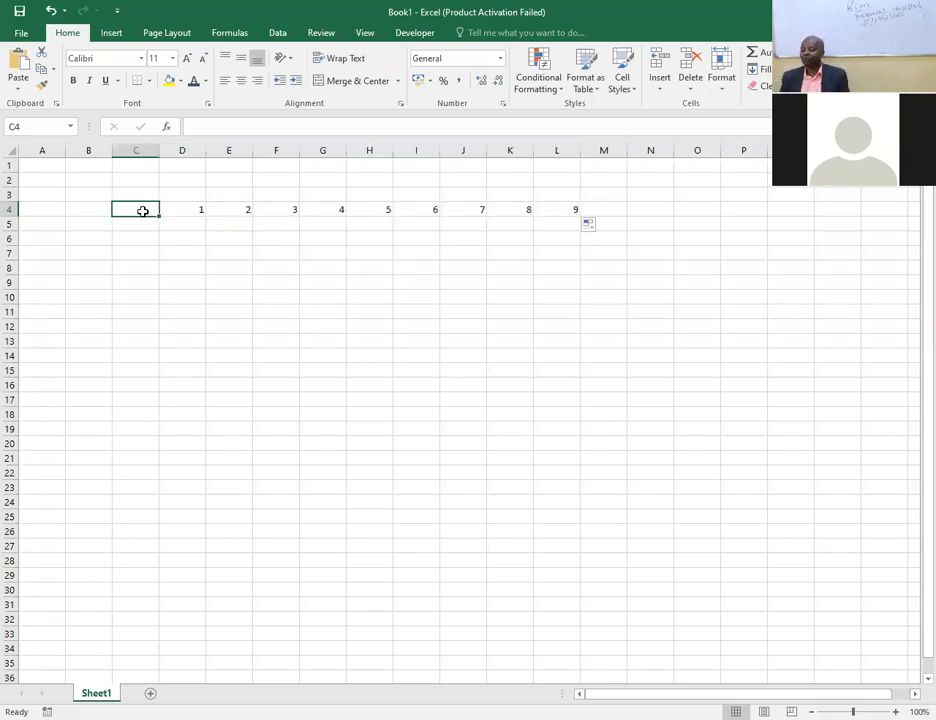
pyautogui.press('Return')
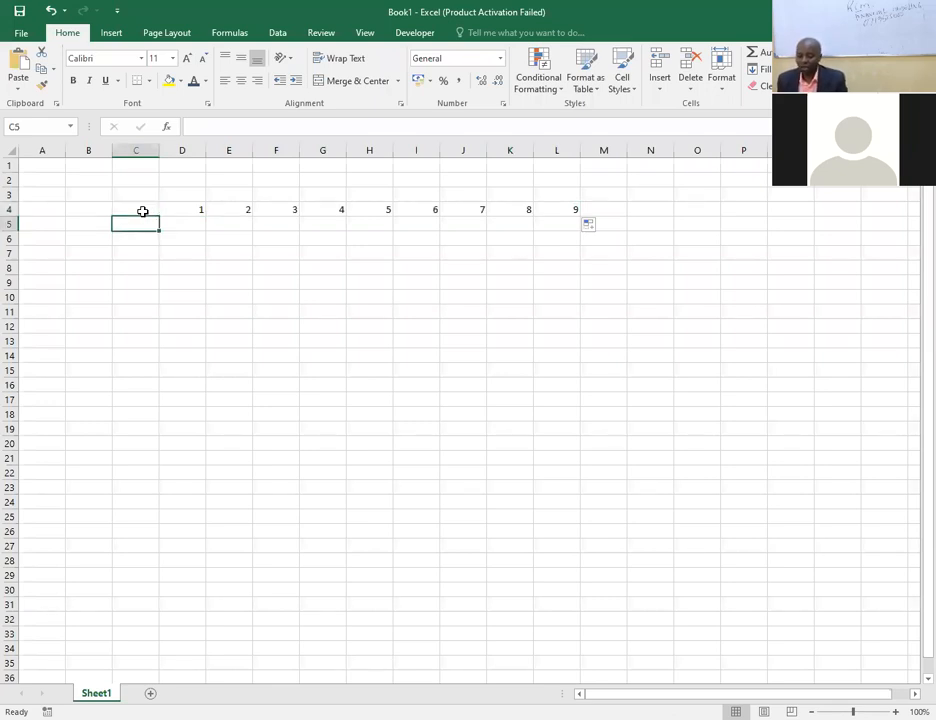
pyautogui.write('1')
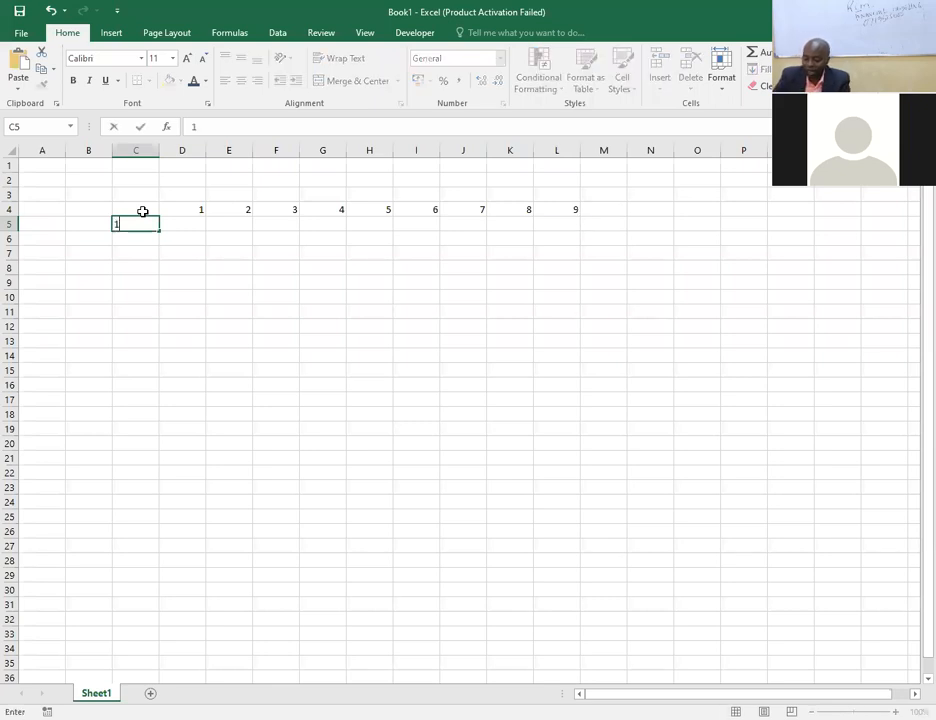
pyautogui.press('Return')
pyautogui.write('2')
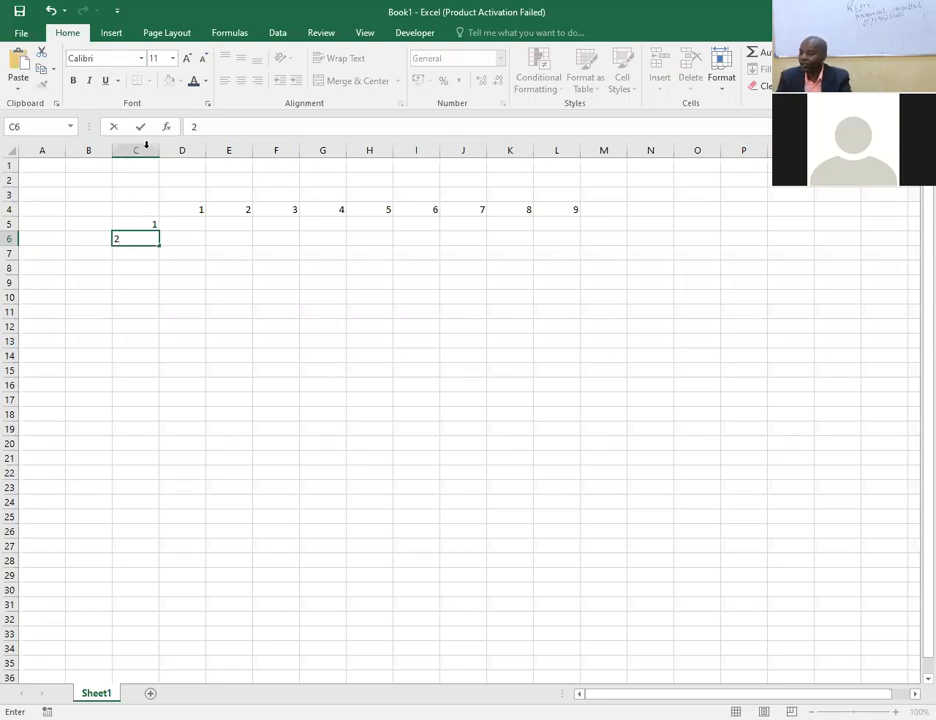
pyautogui.moveTo(141, 217); pyautogui.dragTo(142, 240)
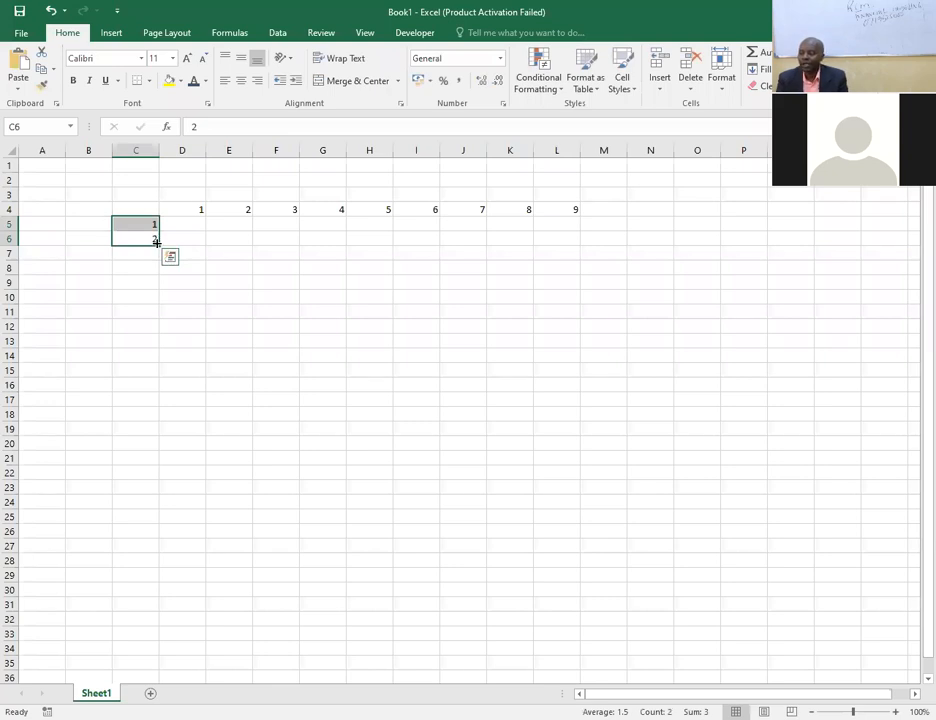
pyautogui.moveTo(159, 242); pyautogui.dragTo(157, 351)
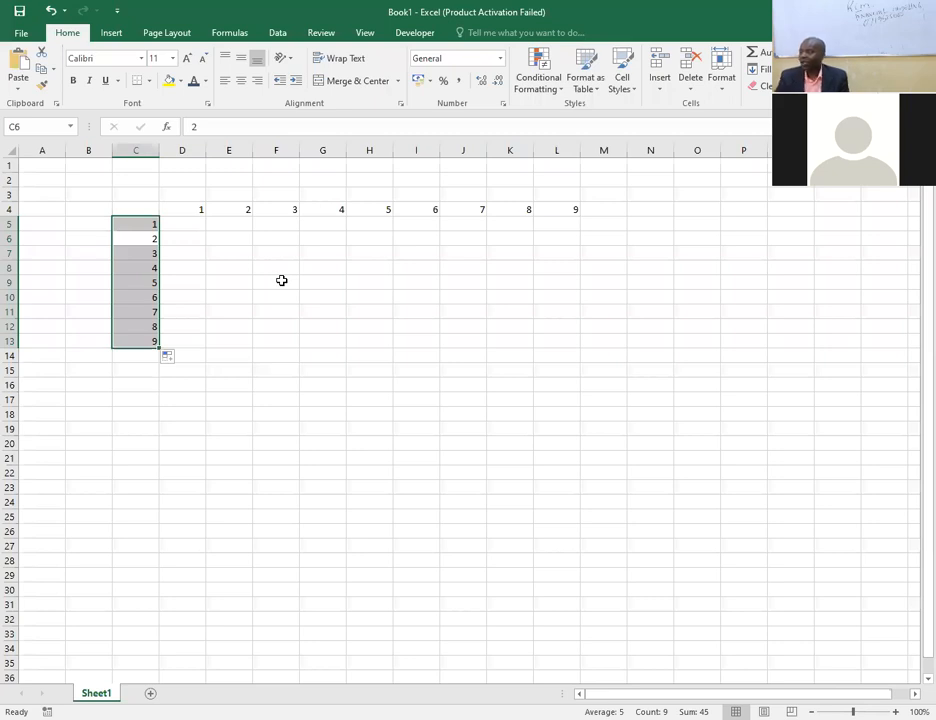
pyautogui.click(547, 126)
pyautogui.press('Escape')
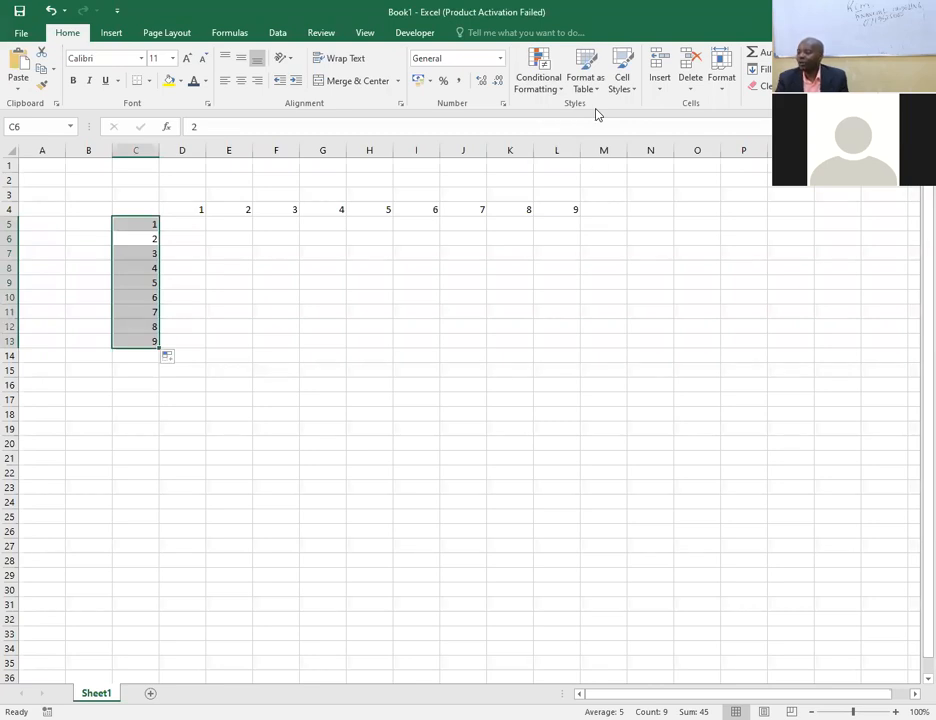
pyautogui.click(146, 426)
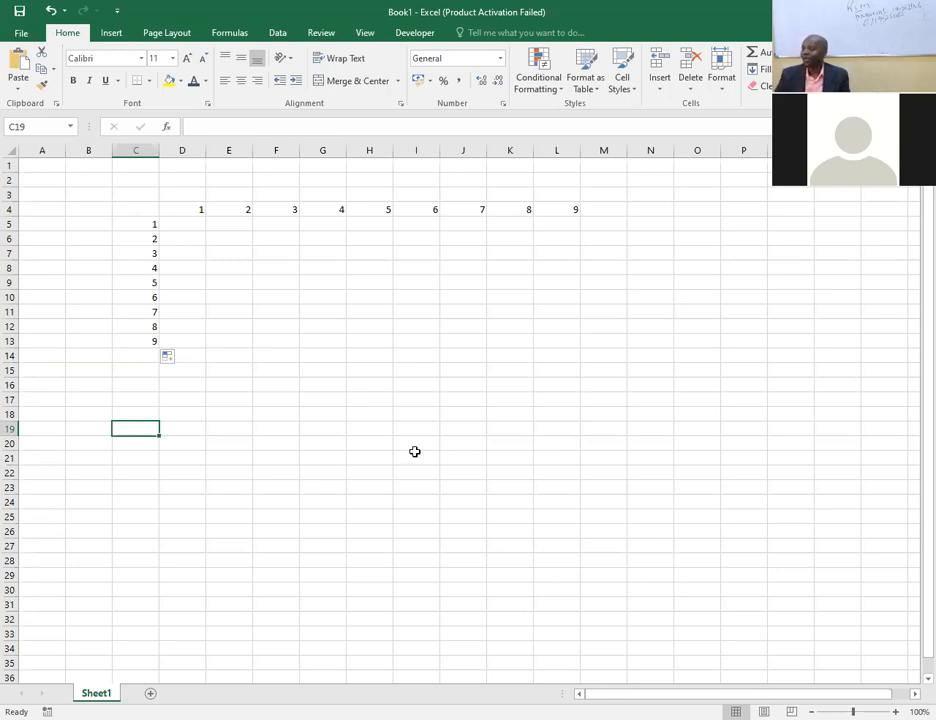
pyautogui.click(692, 70)
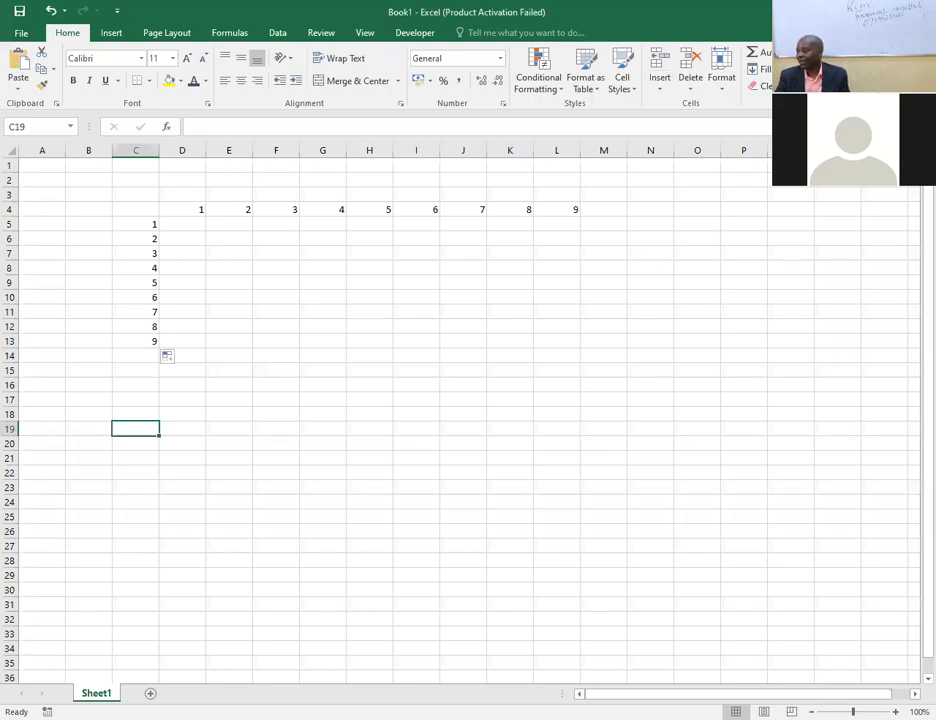
pyautogui.click(767, 56)
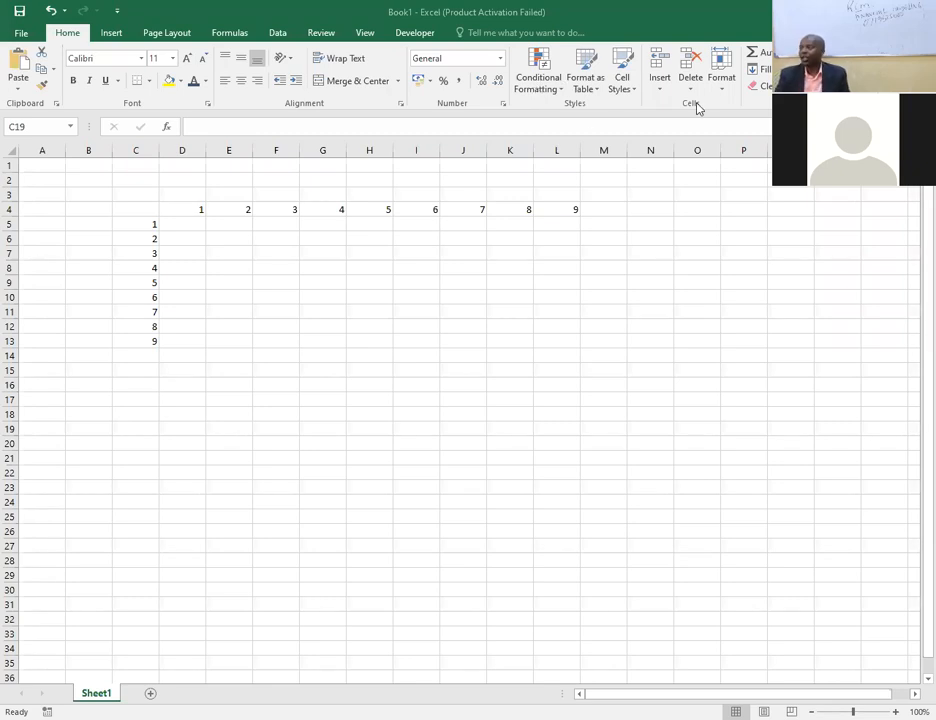
# Enter the formula =D4*C5 in cell D5 to multiply the first column header by the first row header.
pyautogui.click(181, 223)
pyautogui.click(185, 221)
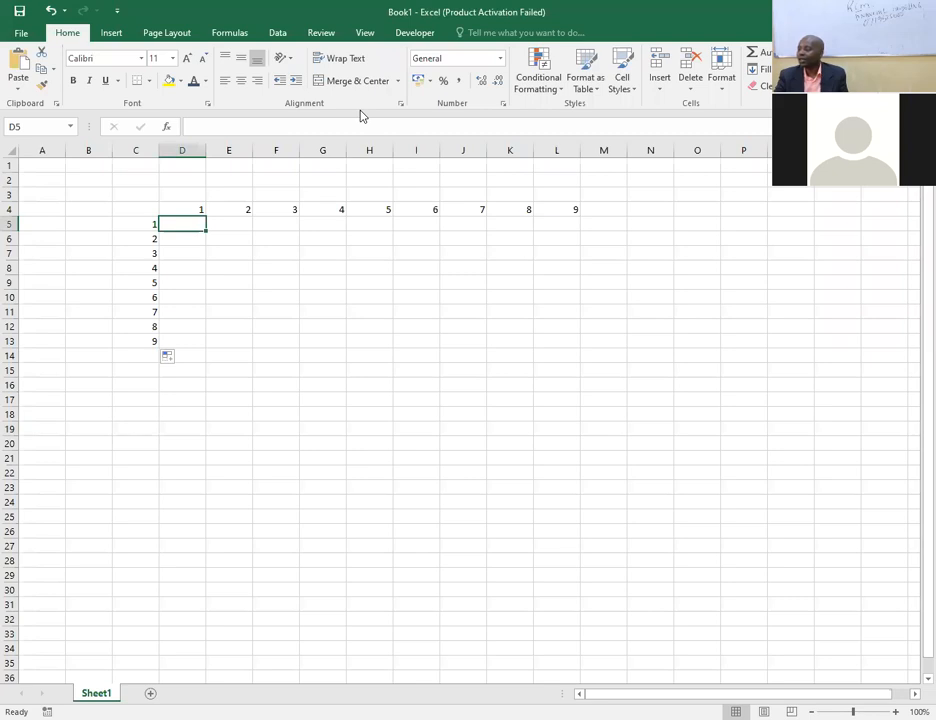
pyautogui.write('=')
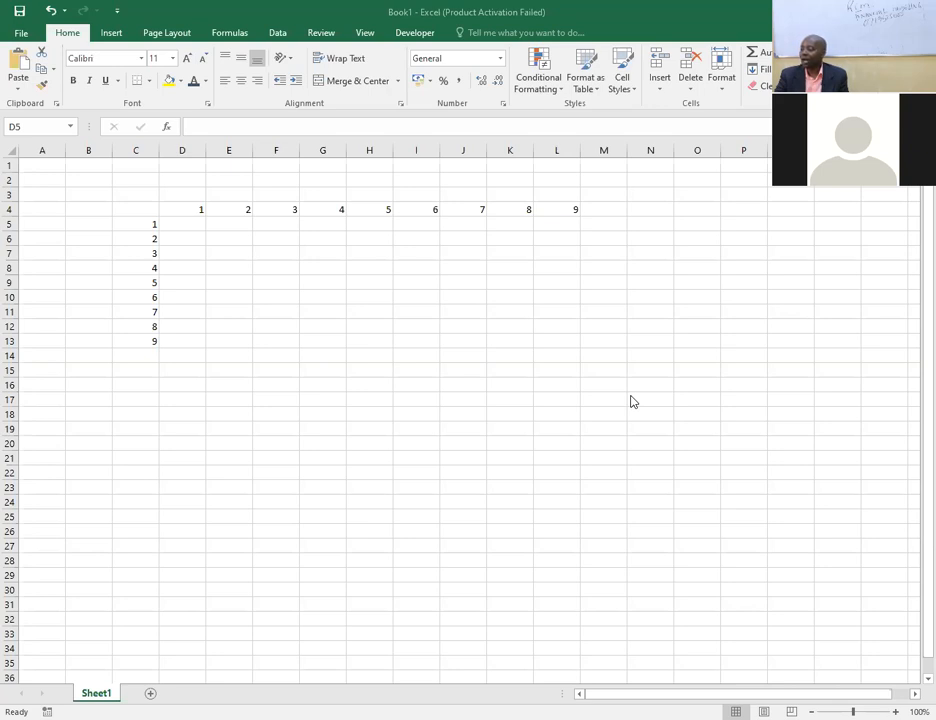
pyautogui.click(188, 221)
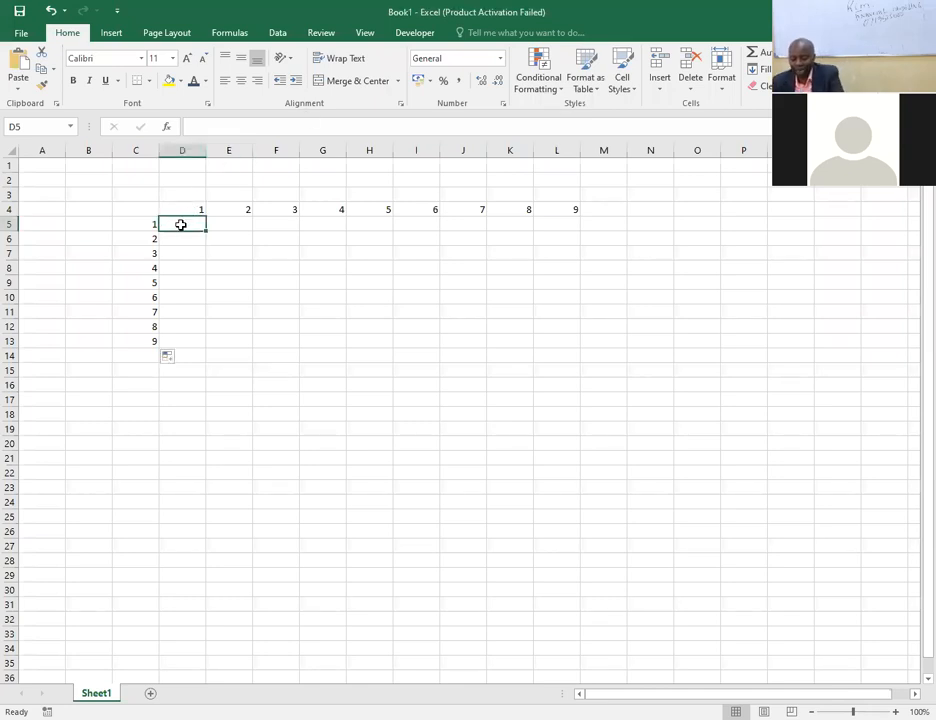
pyautogui.write('=')
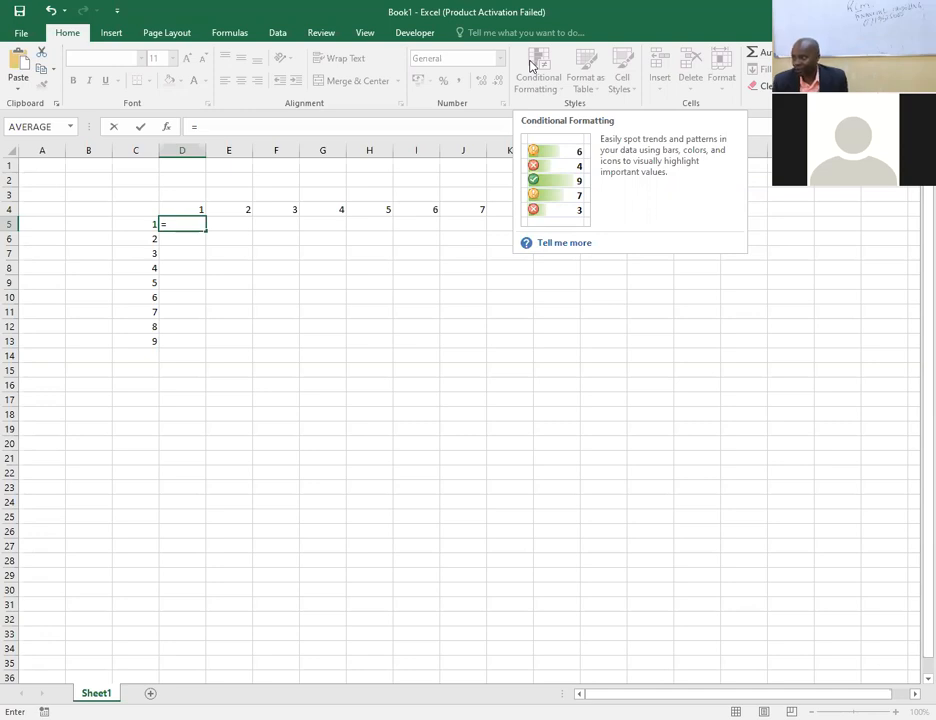
pyautogui.click(200, 207)
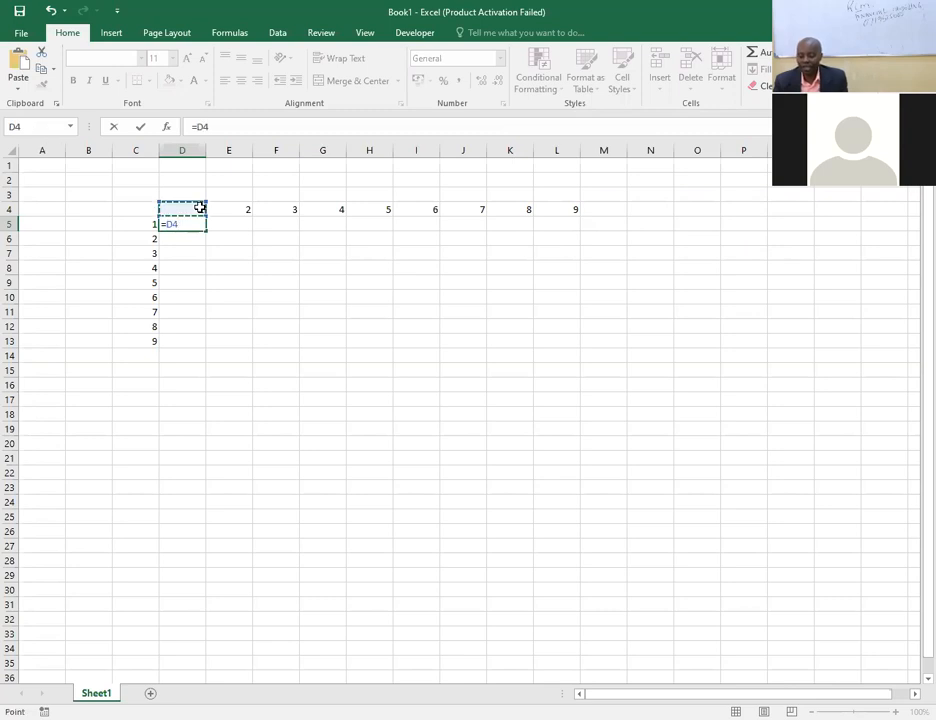
pyautogui.write('*')
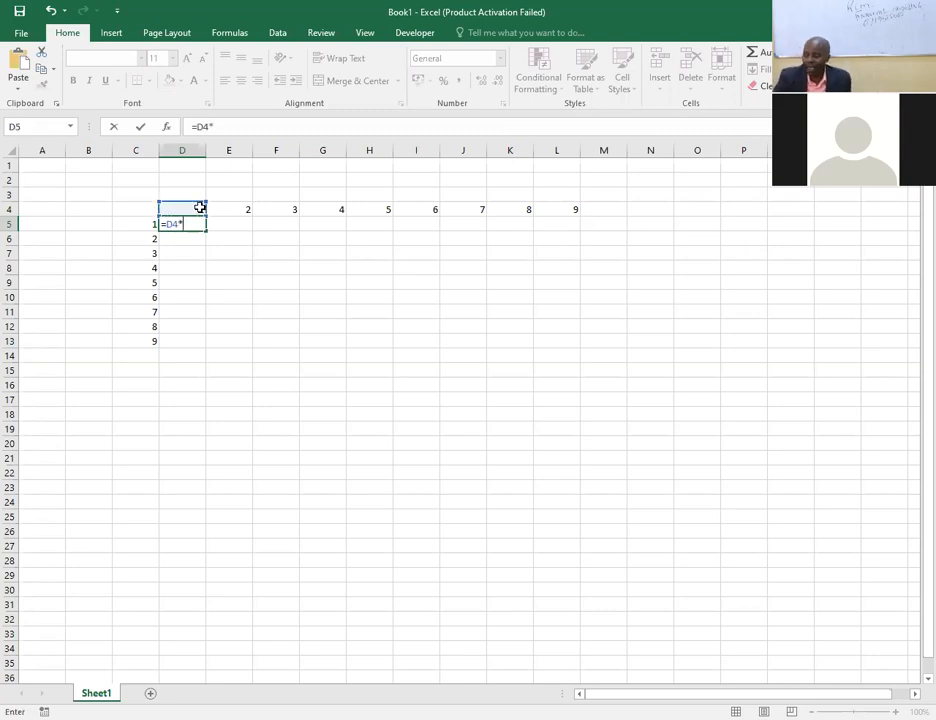
pyautogui.click(150, 222)
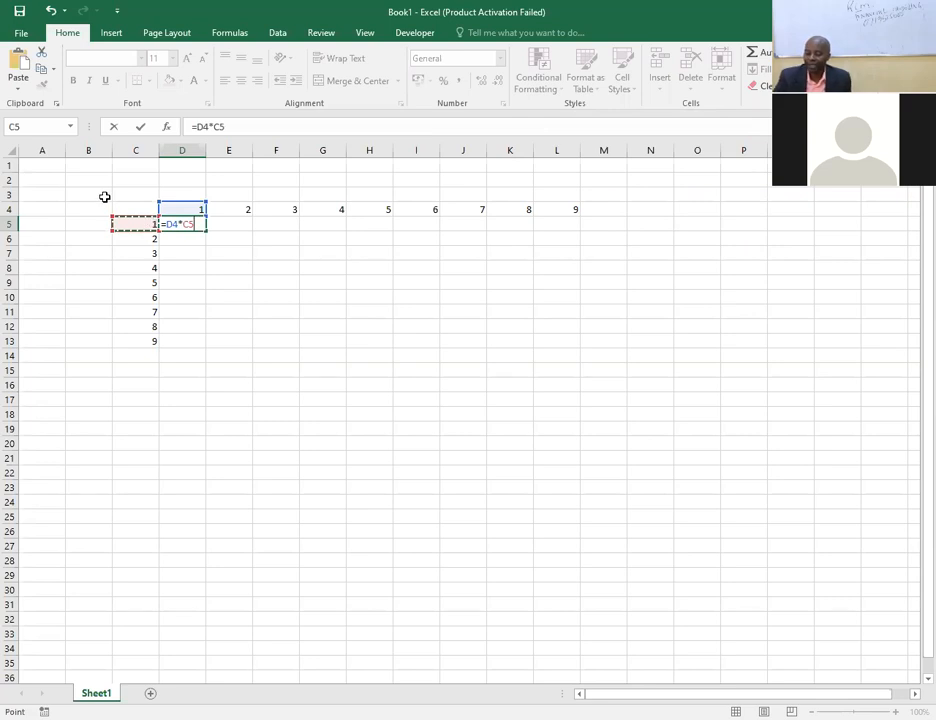
pyautogui.press('Return')
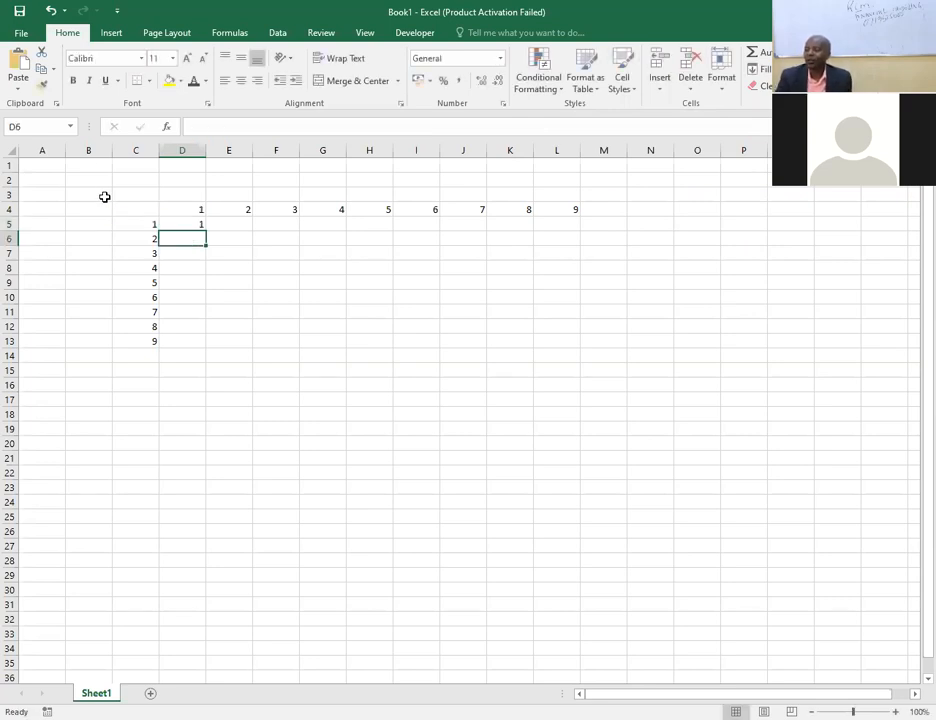
# Copy the multiplication formula from D5 down column D through D13.
pyautogui.click(185, 223)
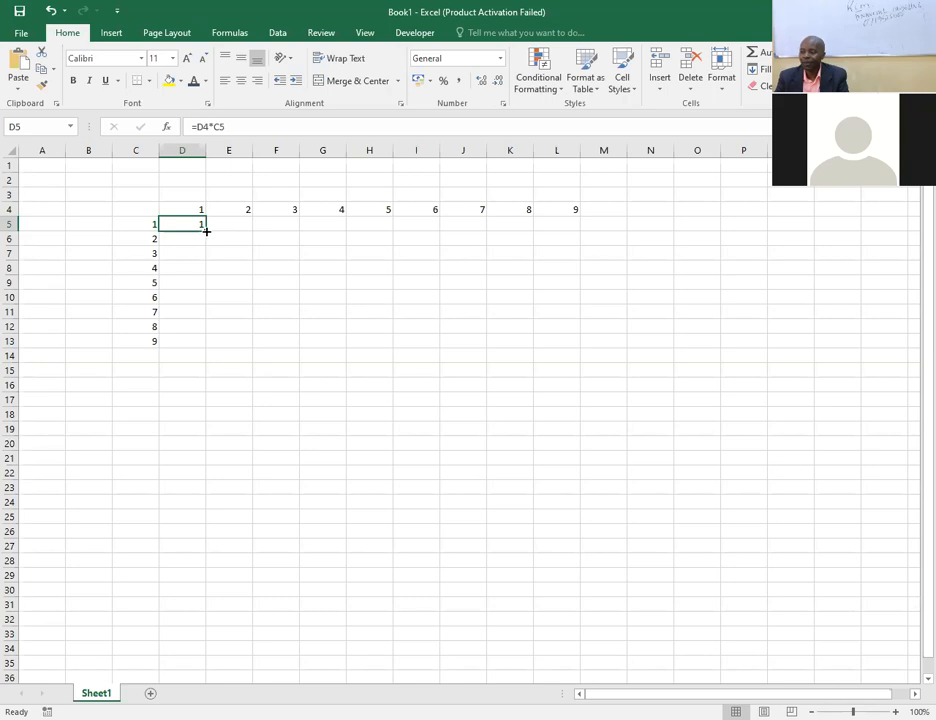
pyautogui.click(206, 230)
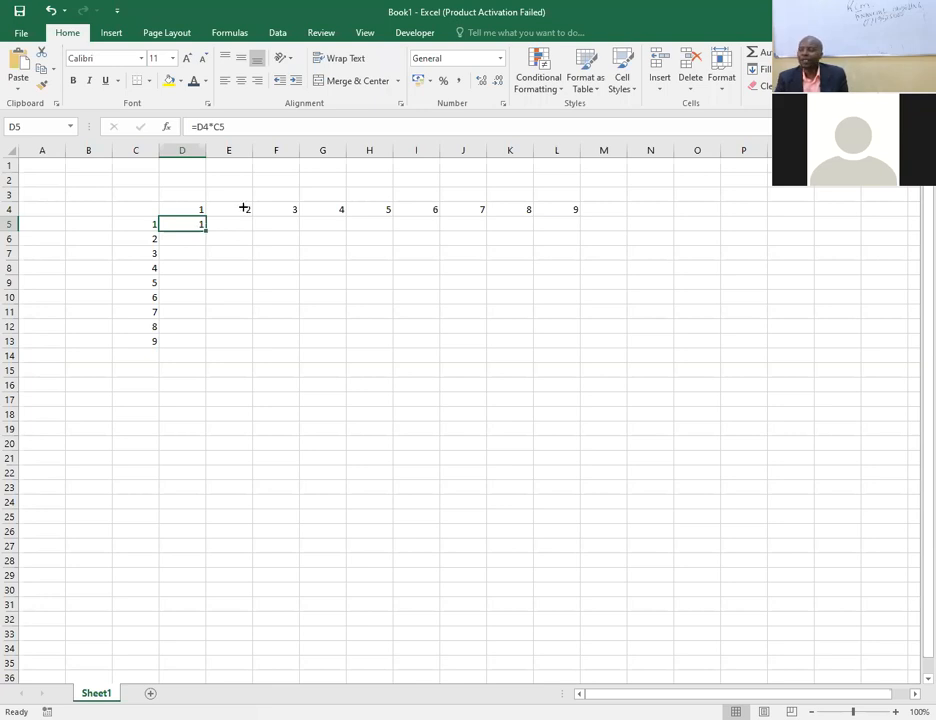
pyautogui.rightClick(186, 225)
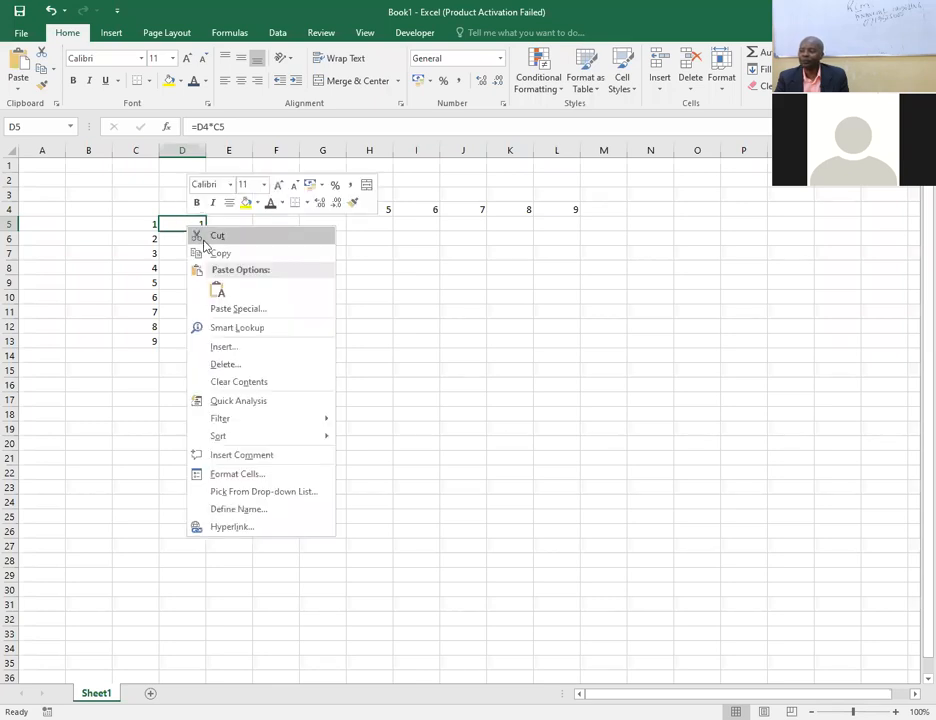
pyautogui.click(217, 253)
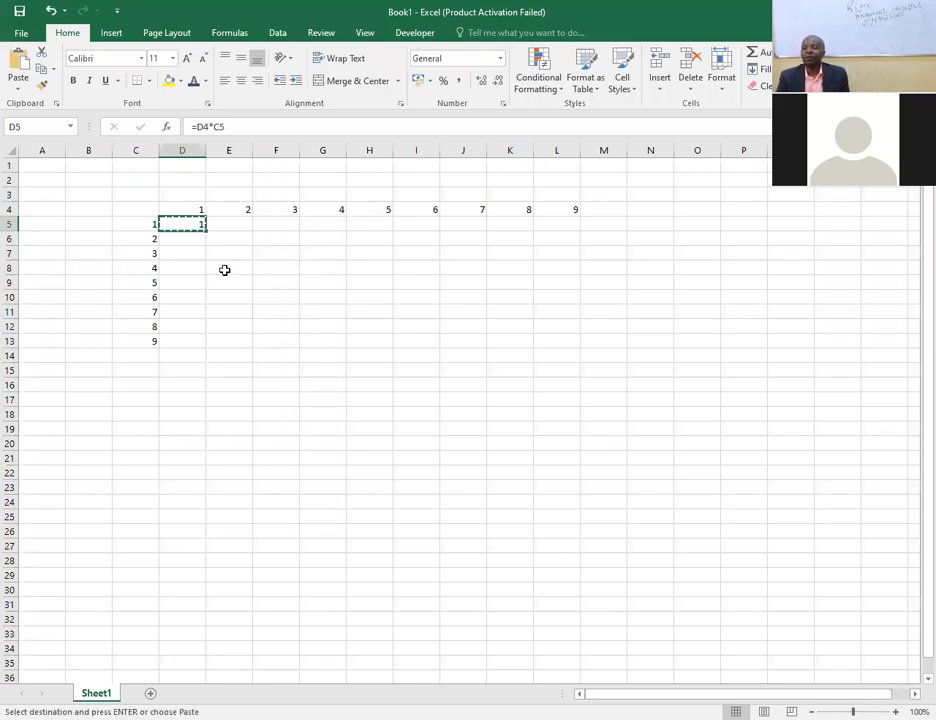
pyautogui.keyDown('shift'); pyautogui.click(179, 339); pyautogui.keyUp('shift')
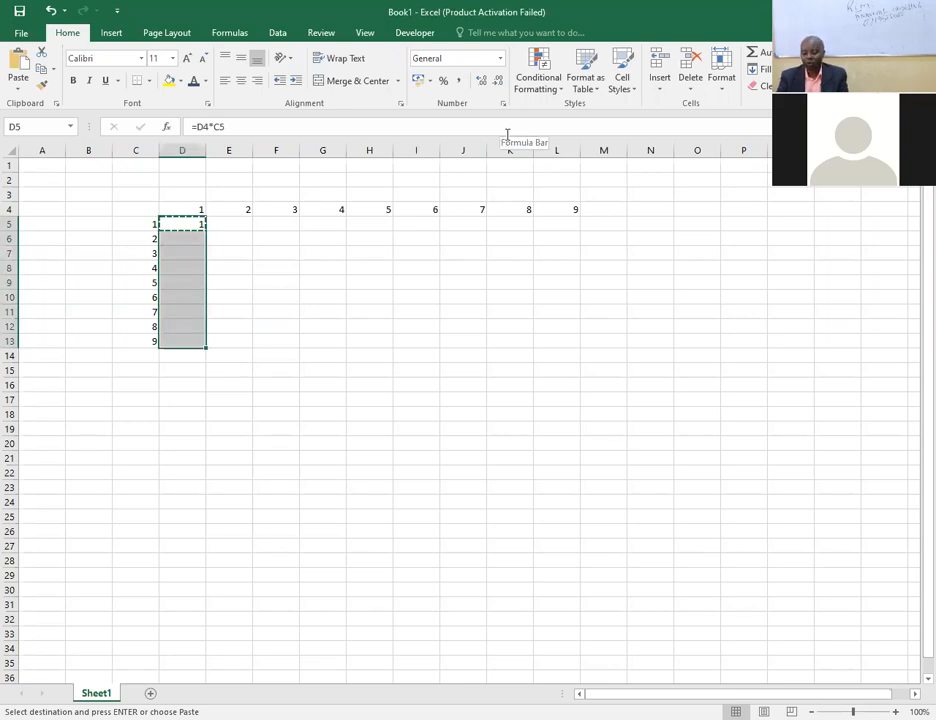
pyautogui.press('Return')
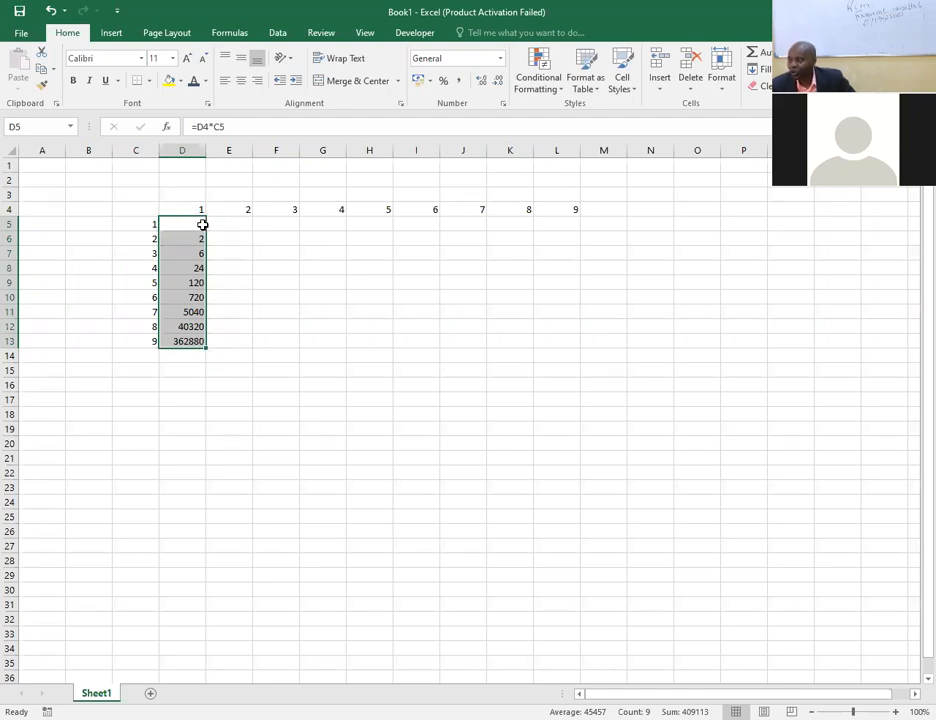
# Edit the formula in D5 to =D$4*$C5 so the header row and the header column stay fixed.
pyautogui.click(202, 225)
pyautogui.hotkey('ctrl', 'shift', 'Down')
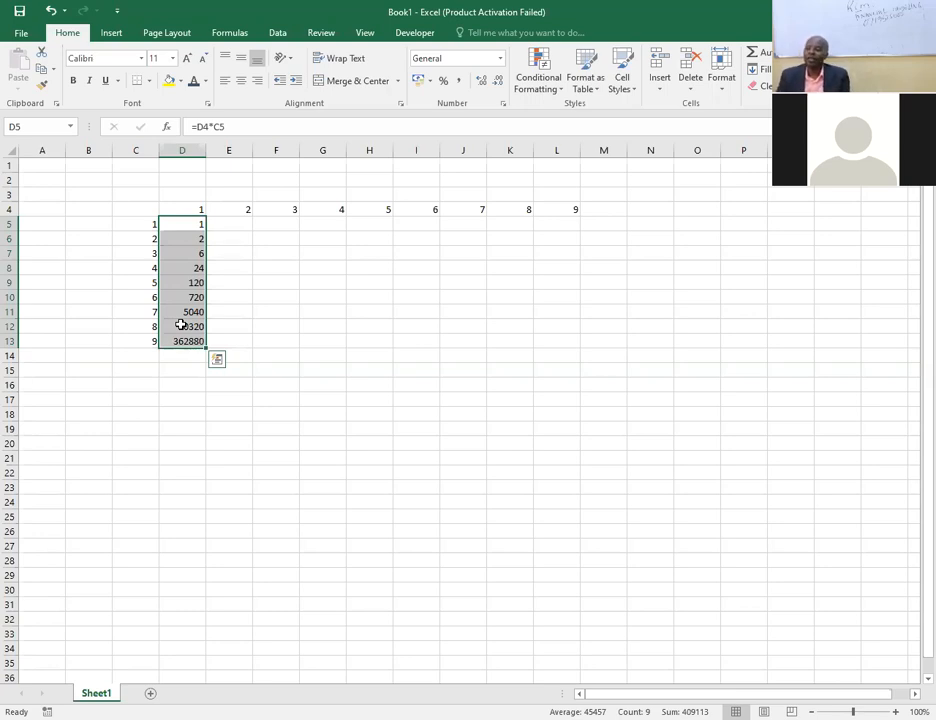
pyautogui.click(190, 220)
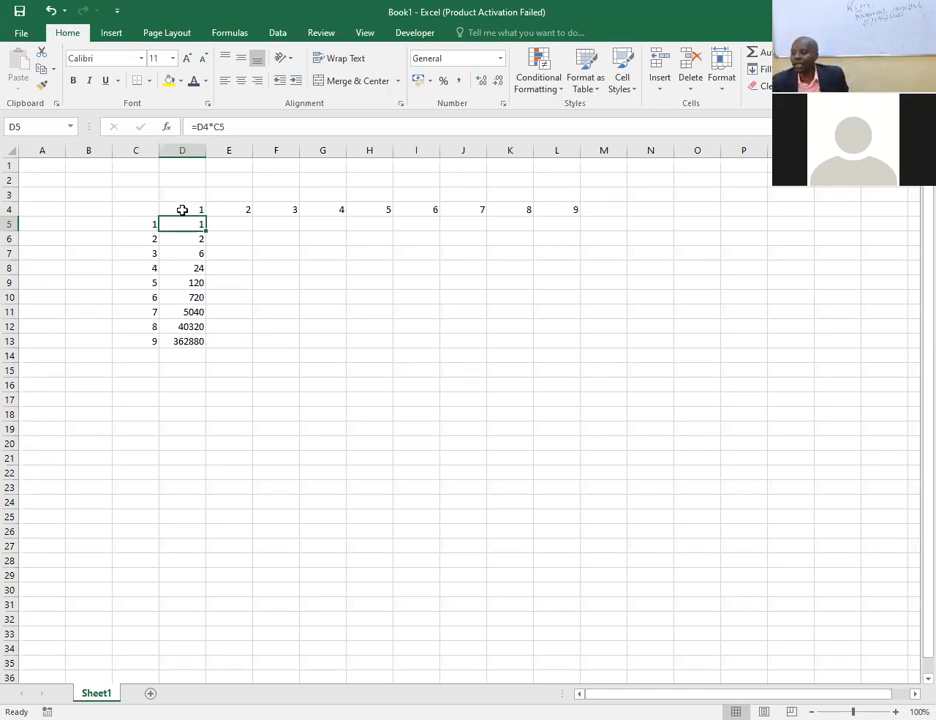
pyautogui.click(203, 127)
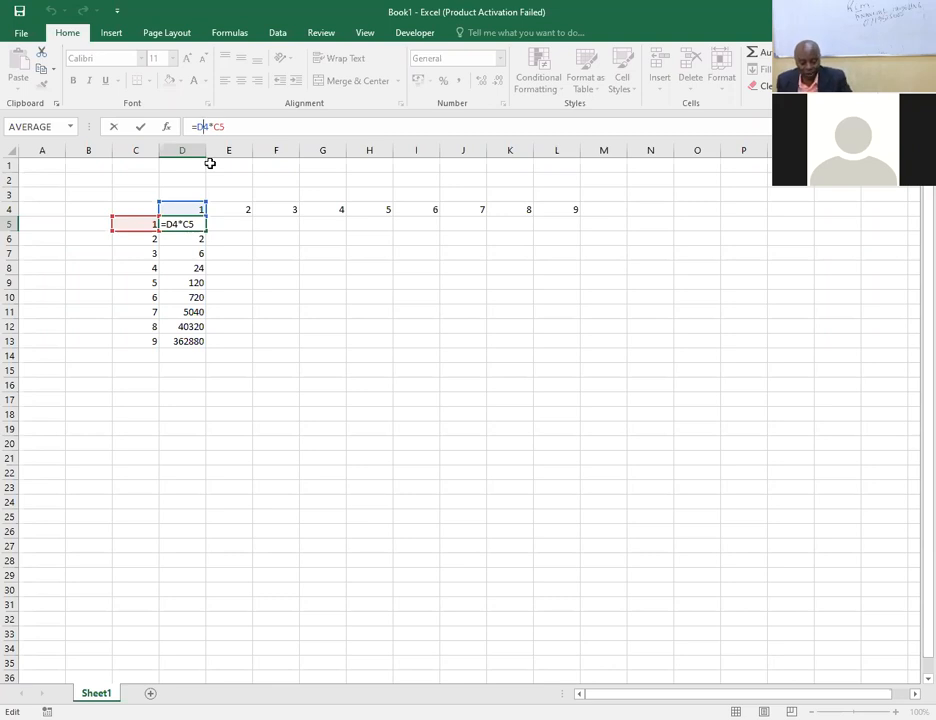
pyautogui.write('$')
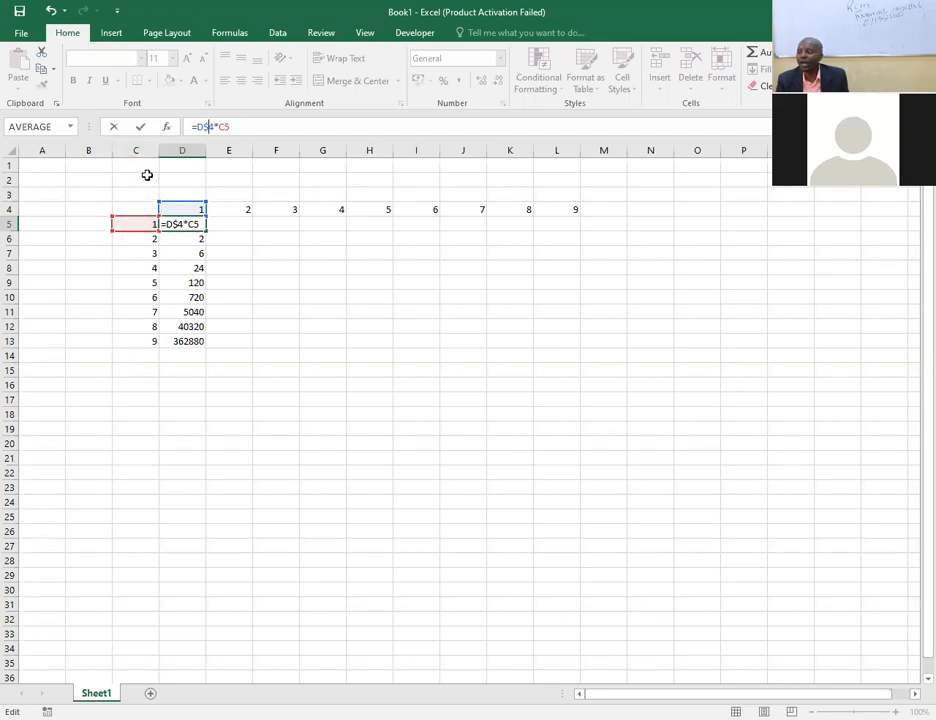
pyautogui.click(211, 127)
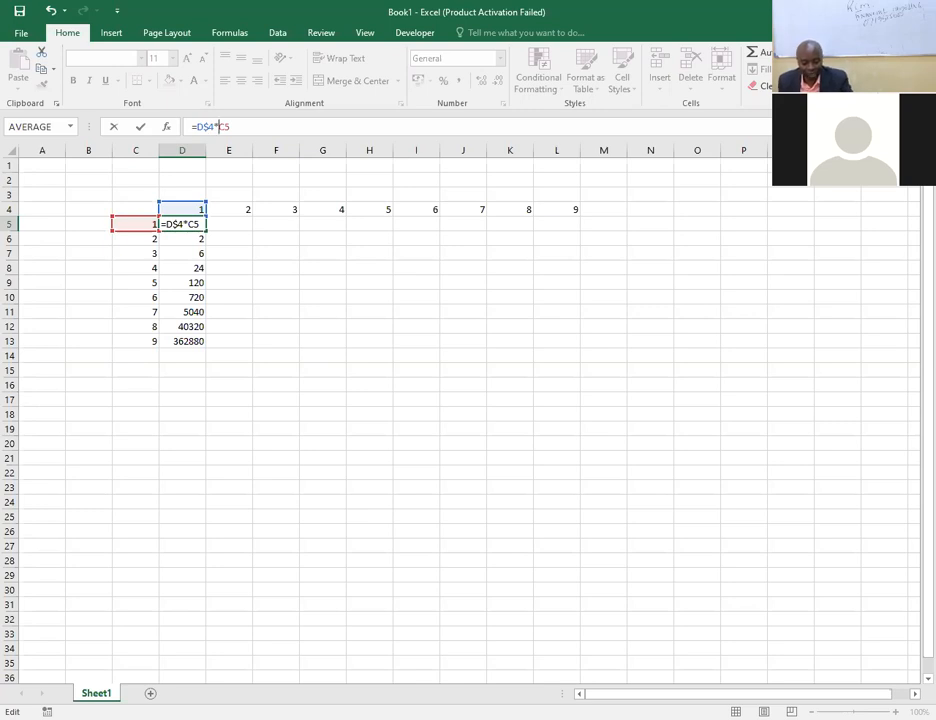
pyautogui.press('Left')
pyautogui.press('Left')
pyautogui.write('$')
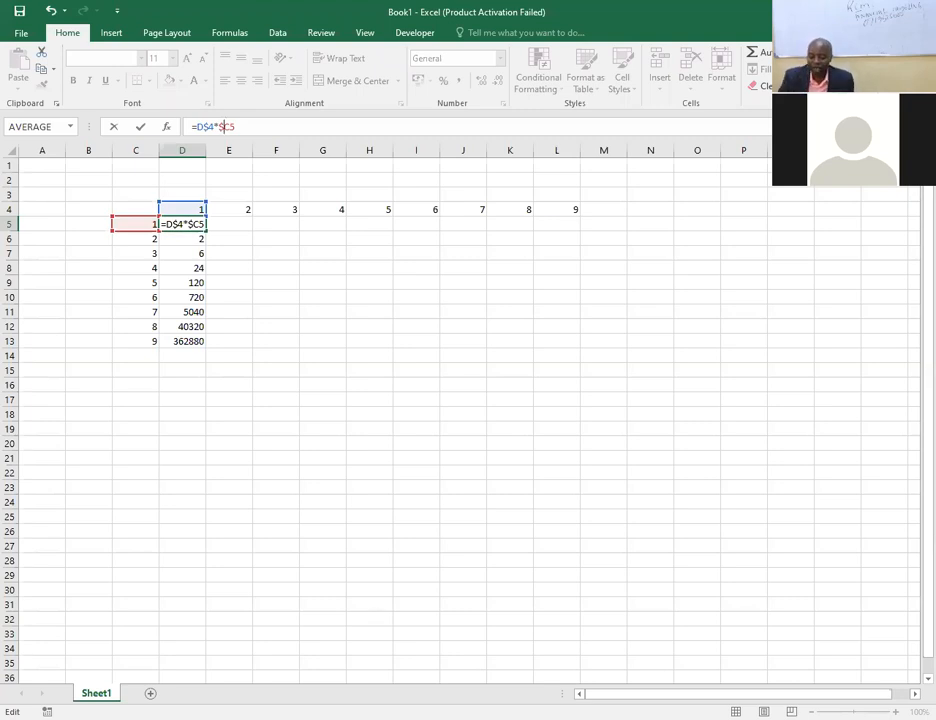
pyautogui.press('Return')
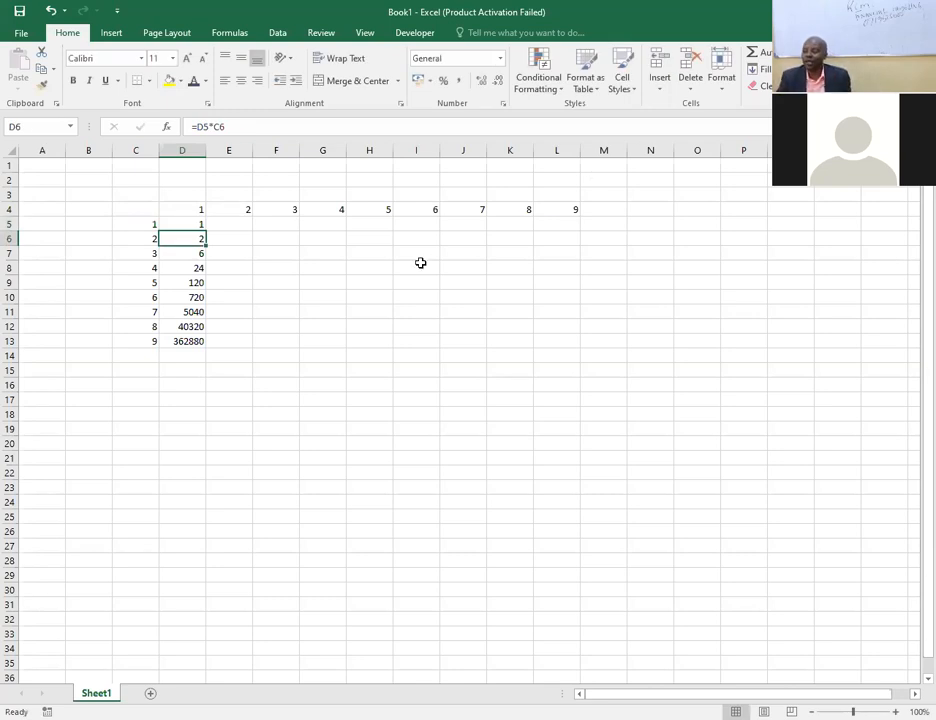
# Copy the mixed-reference formula from D5 across the whole table range D5:L13.
pyautogui.click(191, 227)
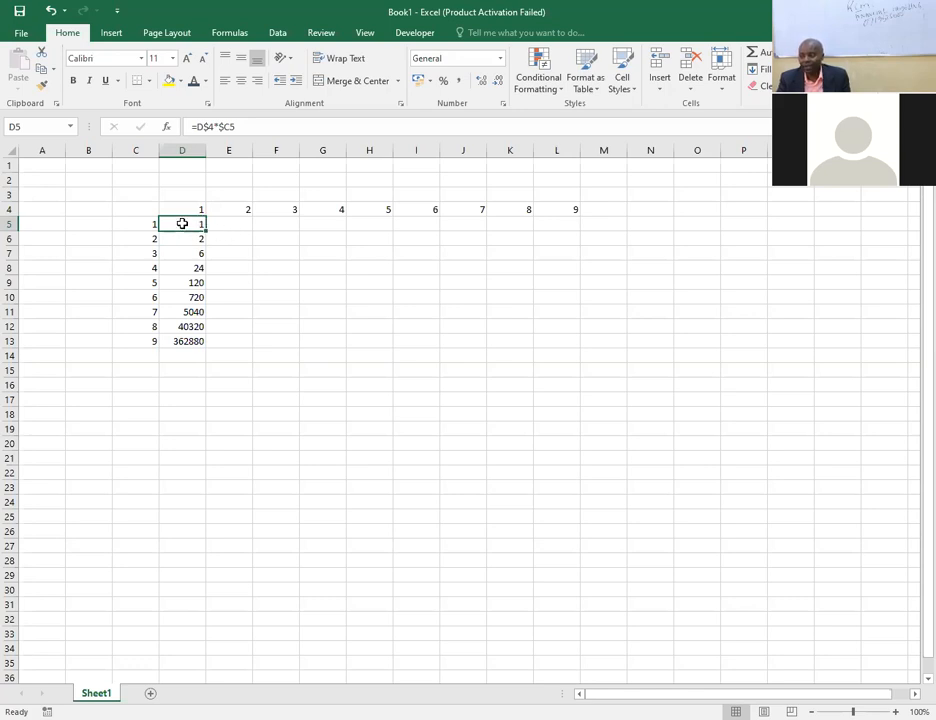
pyautogui.moveTo(182, 223)
pyautogui.mouseDown()
pyautogui.moveTo(326, 255)
pyautogui.moveTo(555, 360)
pyautogui.moveTo(579, 344)
pyautogui.moveTo(569, 343)
pyautogui.mouseUp()
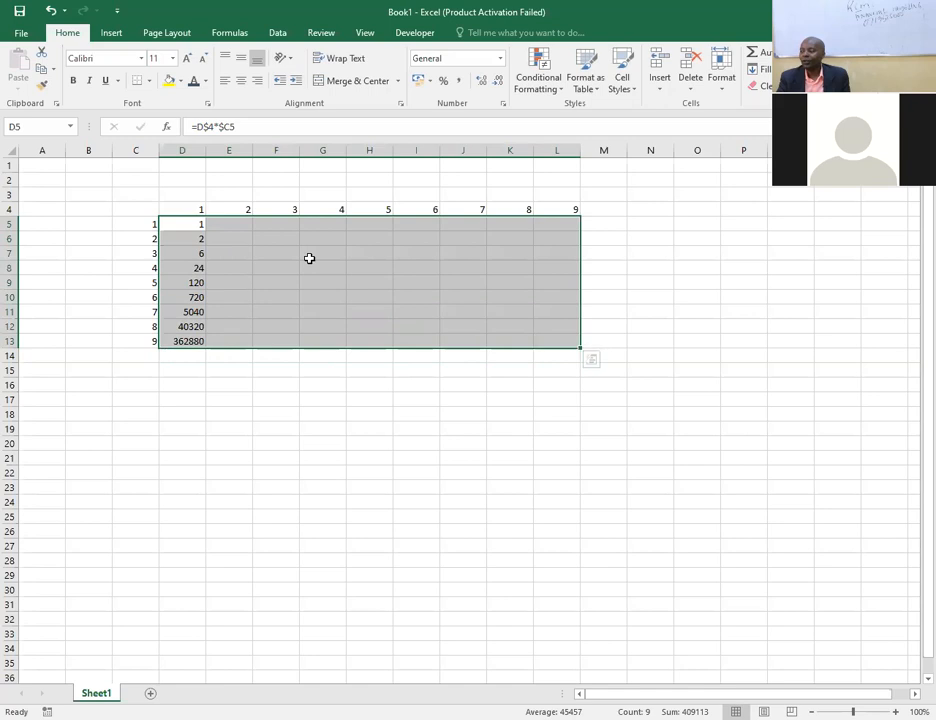
pyautogui.click(182, 223)
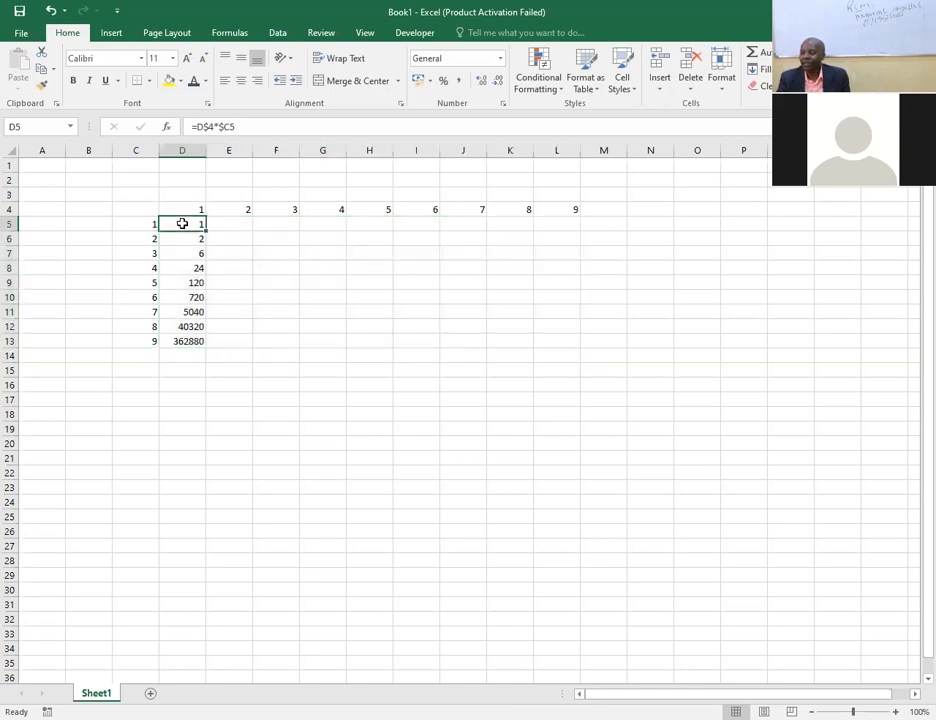
pyautogui.rightClick(182, 223)
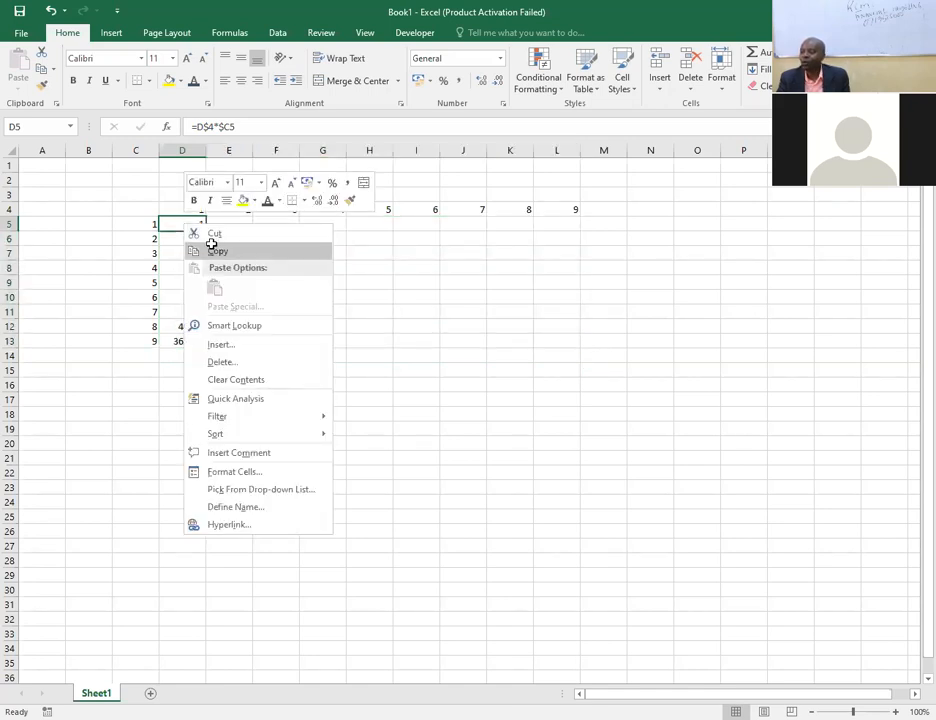
pyautogui.click(215, 251)
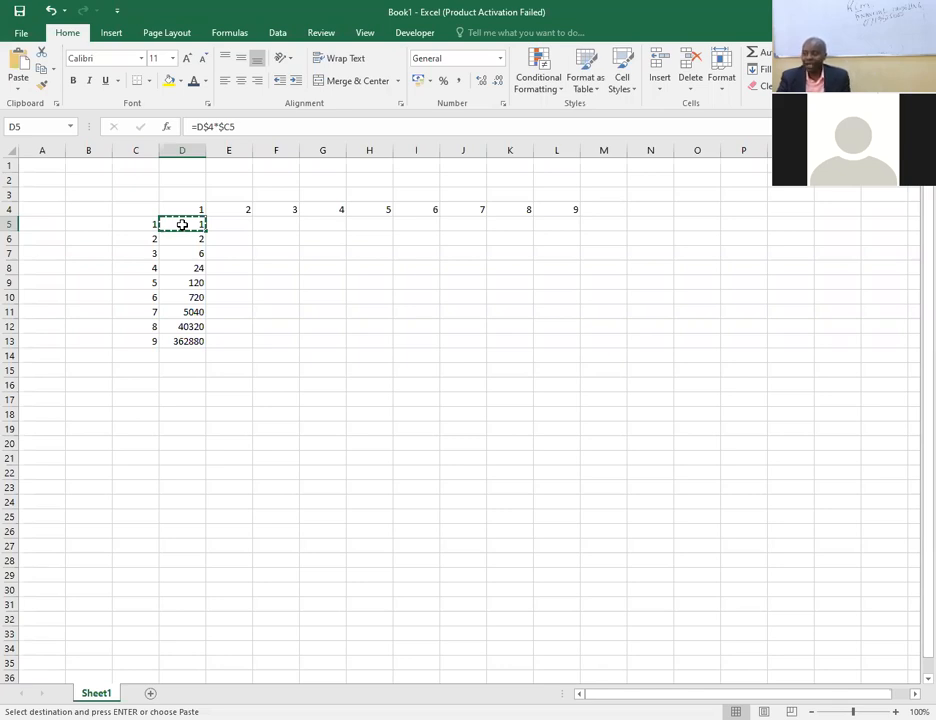
pyautogui.moveTo(182, 224); pyautogui.dragTo(560, 350)
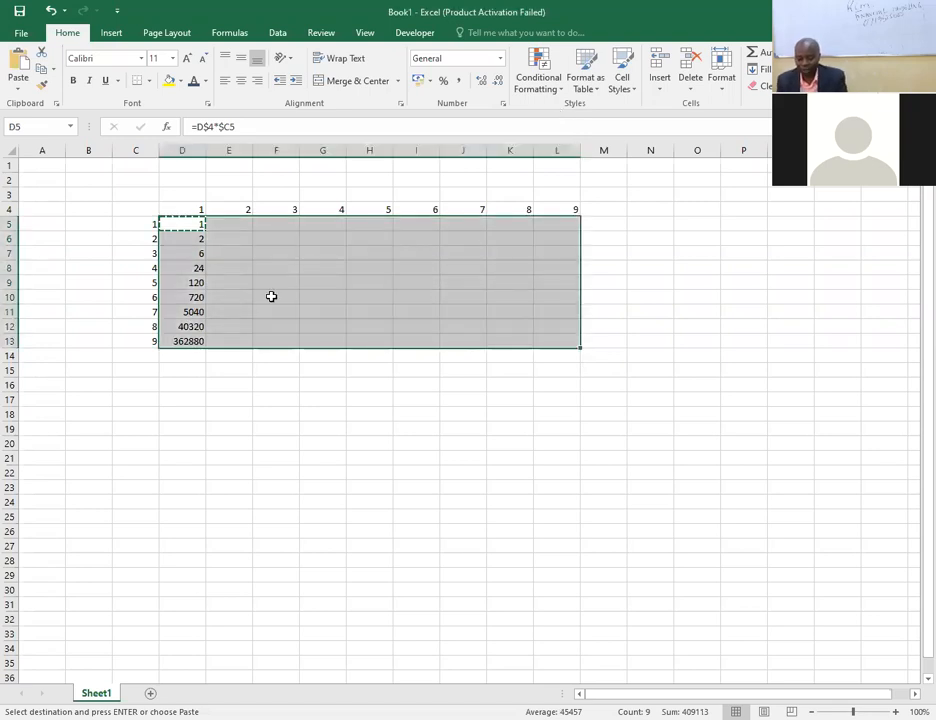
pyautogui.press('Return')
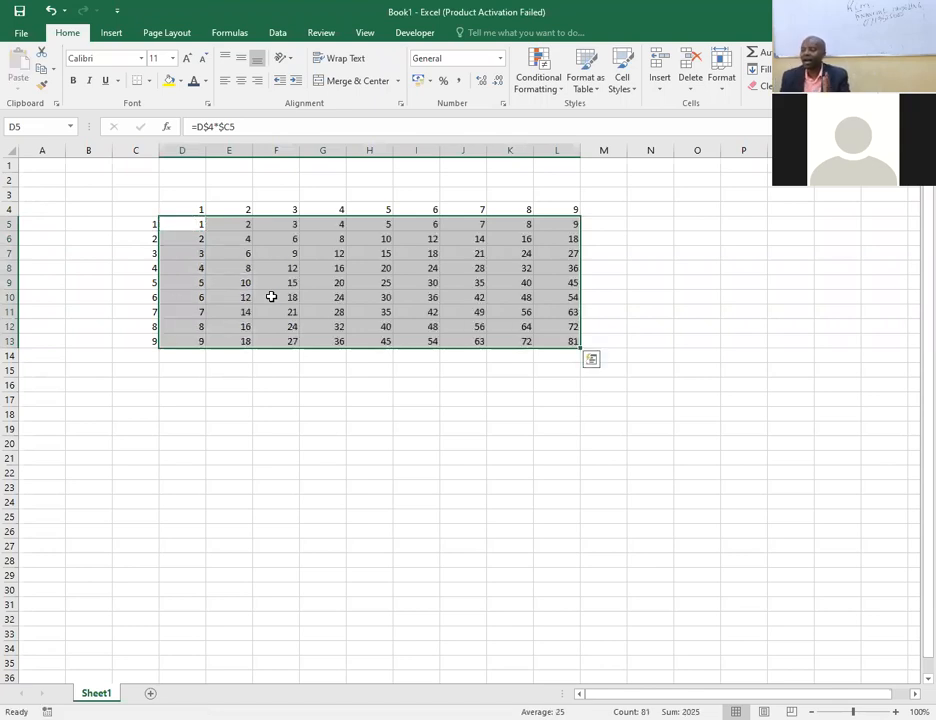
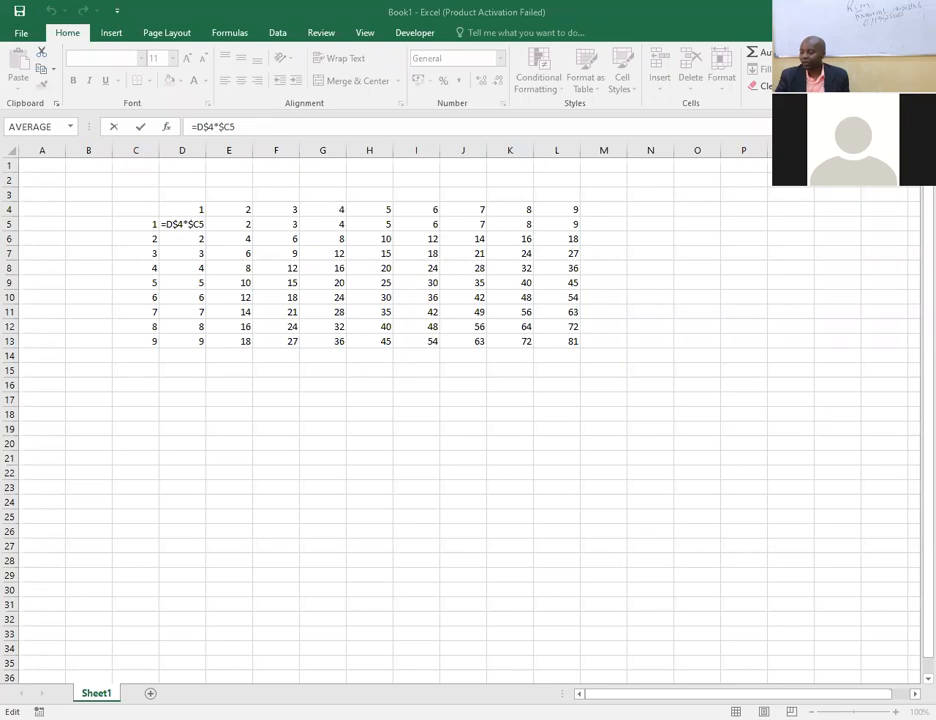
pyautogui.press('Return')
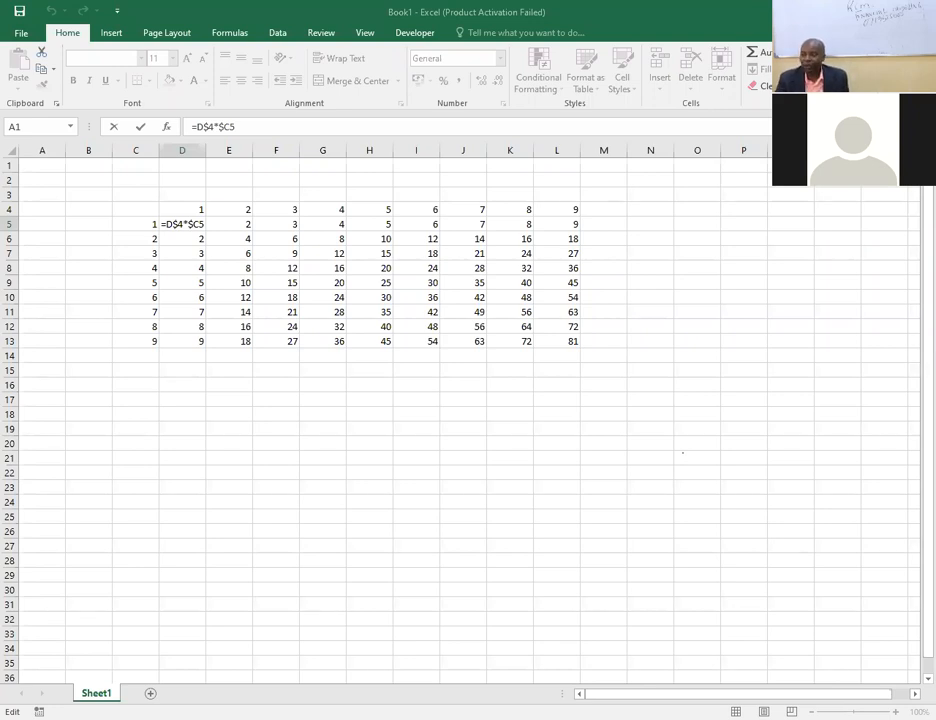
pyautogui.hotkey('ctrl', 'Return')
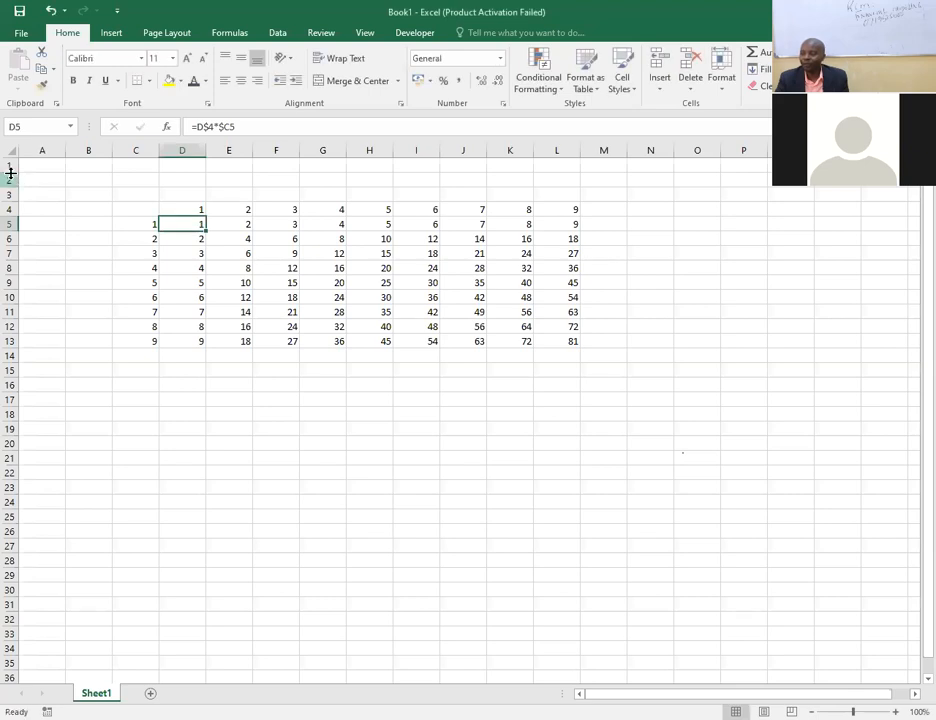
pyautogui.click(10, 239)
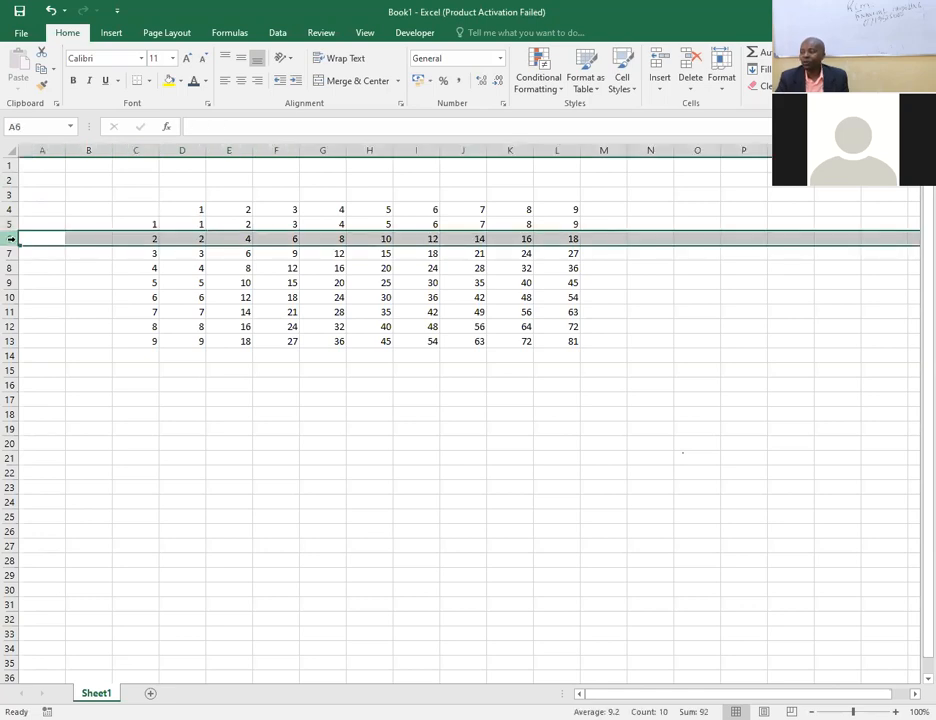
pyautogui.rightClick(71, 241)
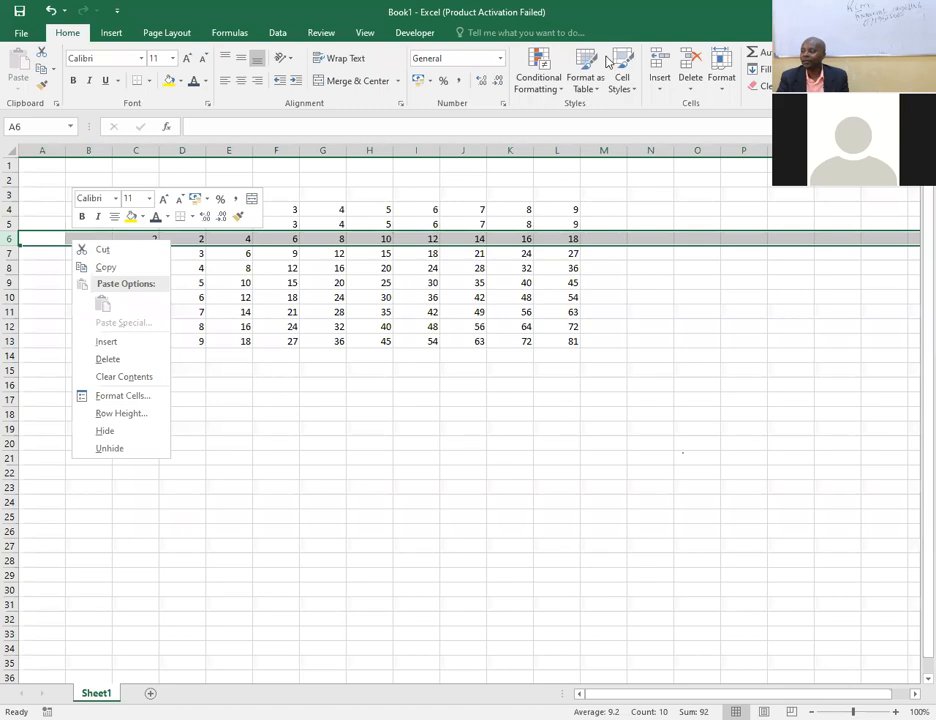
pyautogui.press('Escape')
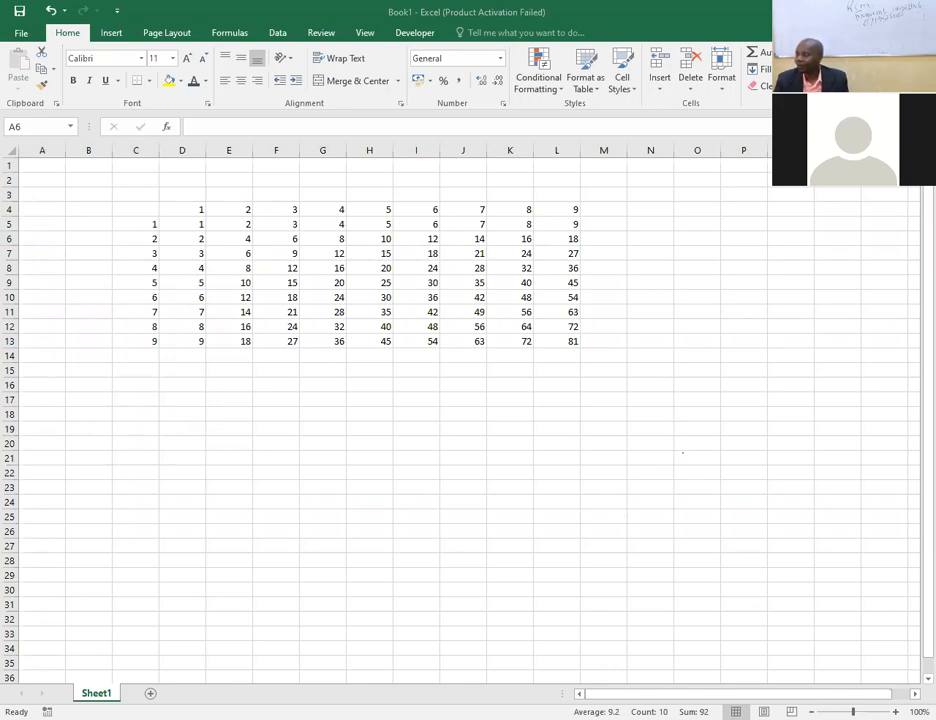
# In the FINANCIAL MODELLING workbook's Data Source sheet, try extracting the first date's year with =YEAR(C3) in B3, and clear the cell.
pyautogui.click(482, 395)
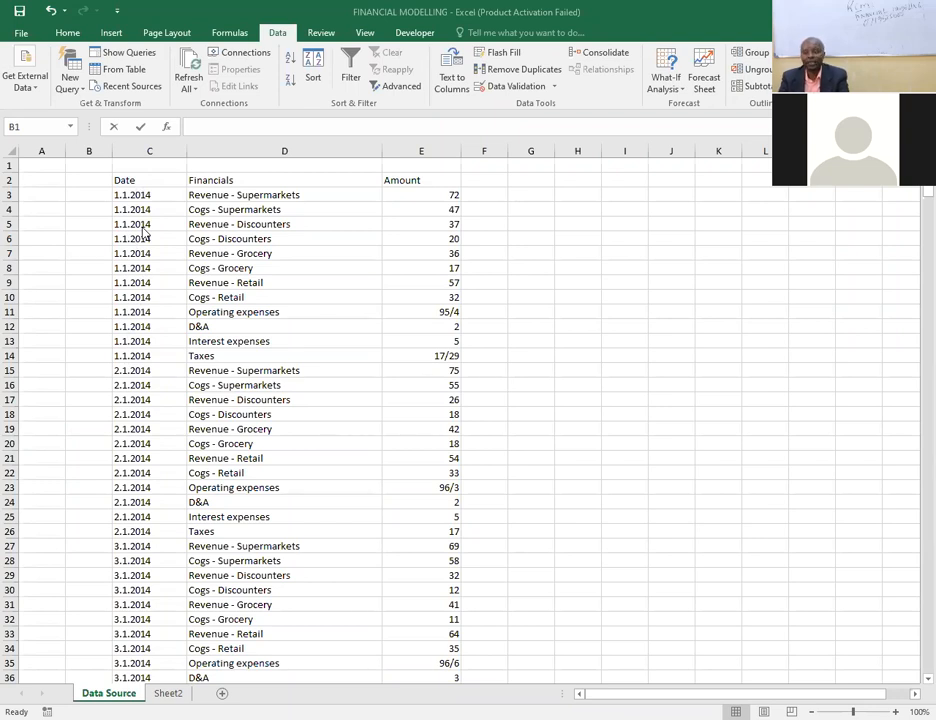
pyautogui.hotkey('ctrl', 'space')
pyautogui.click(93, 196)
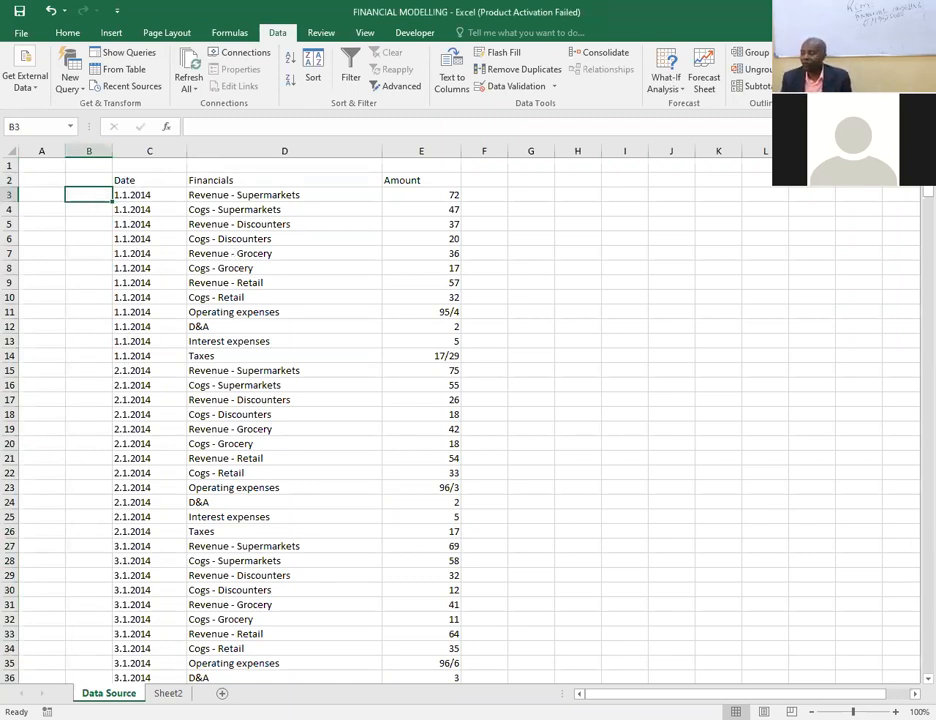
pyautogui.write('=')
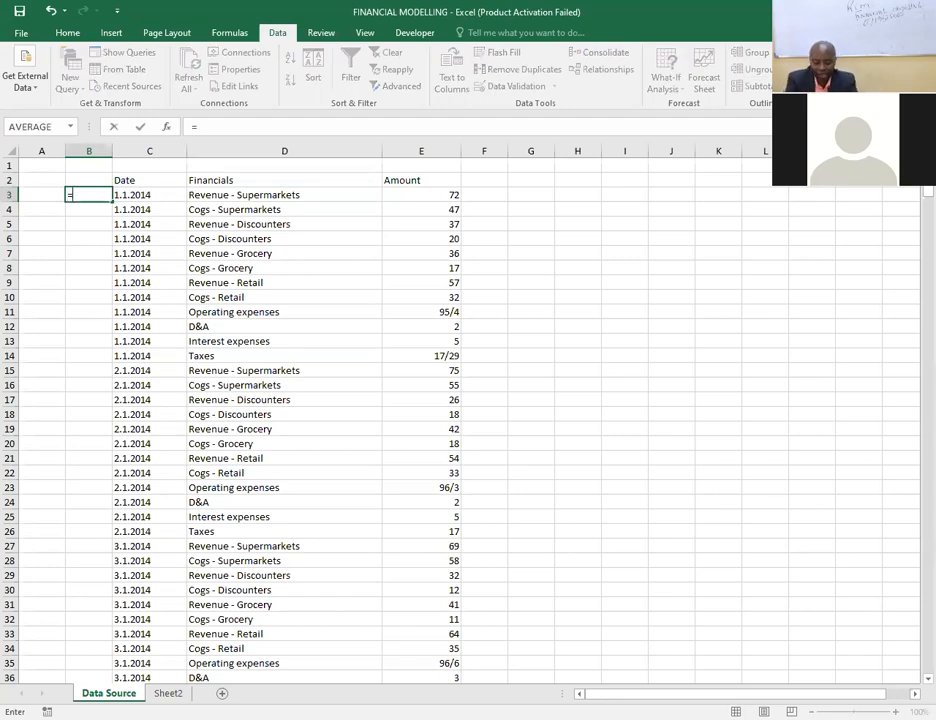
pyautogui.write('yea')
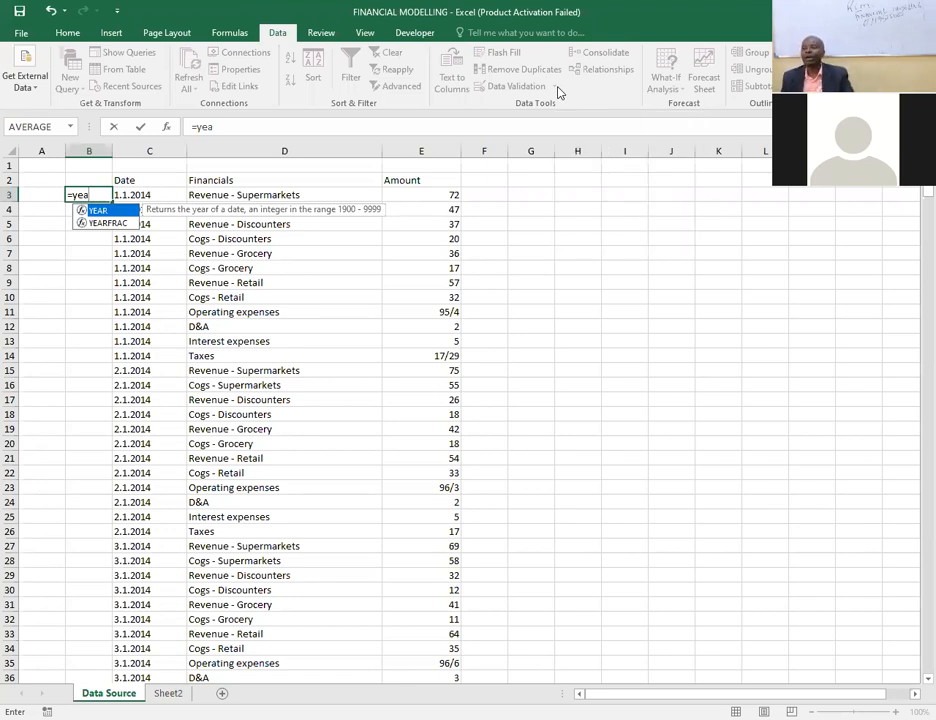
pyautogui.press('Tab')
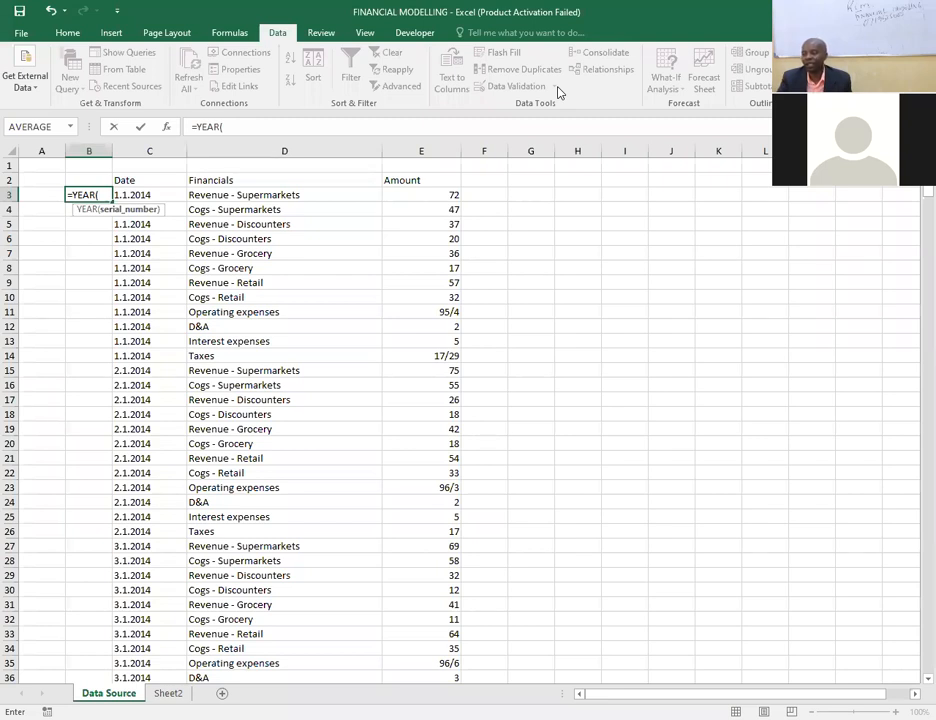
pyautogui.click(136, 194)
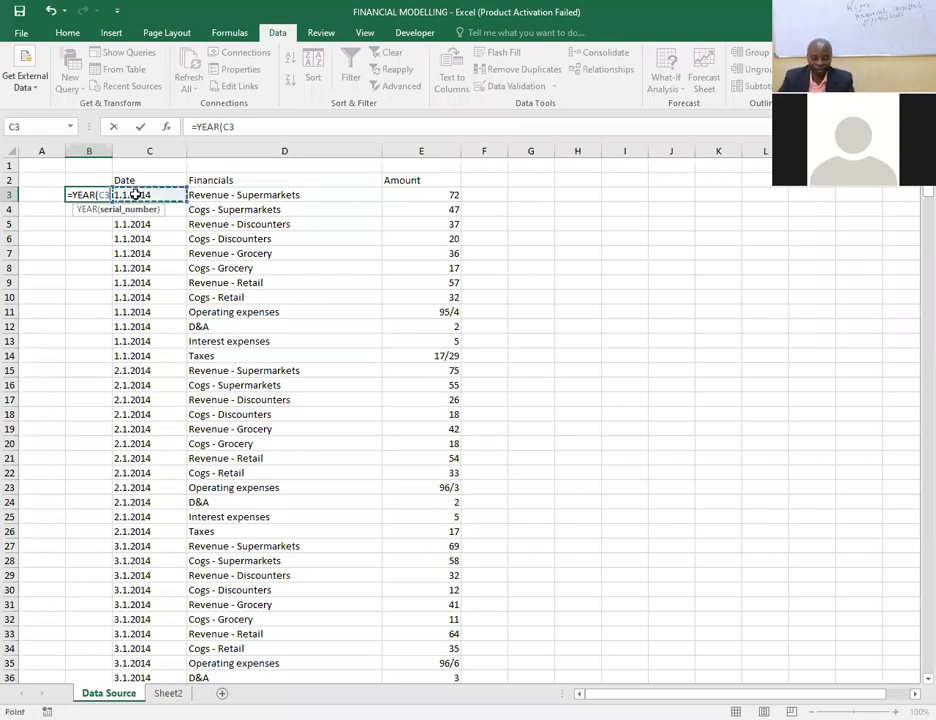
pyautogui.write(')')
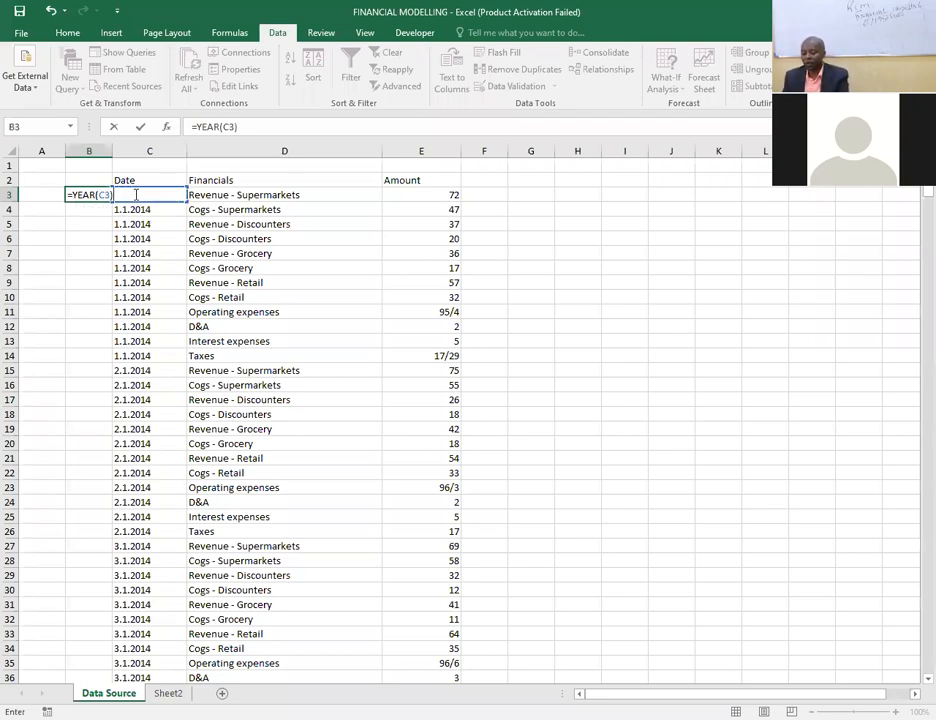
pyautogui.press('Return')
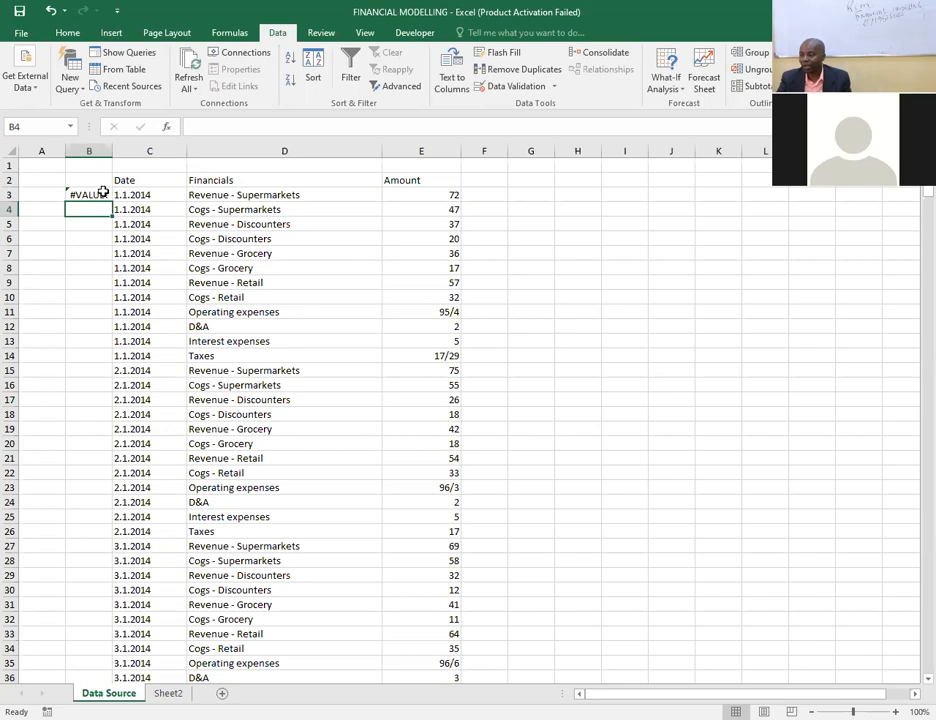
pyautogui.click(103, 192)
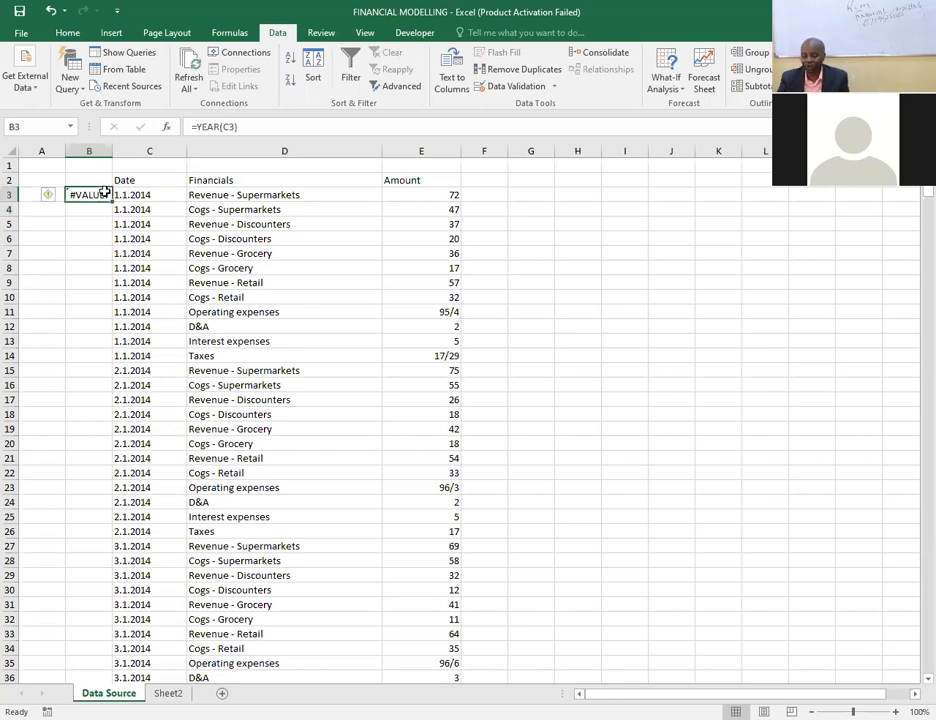
pyautogui.press('Delete')
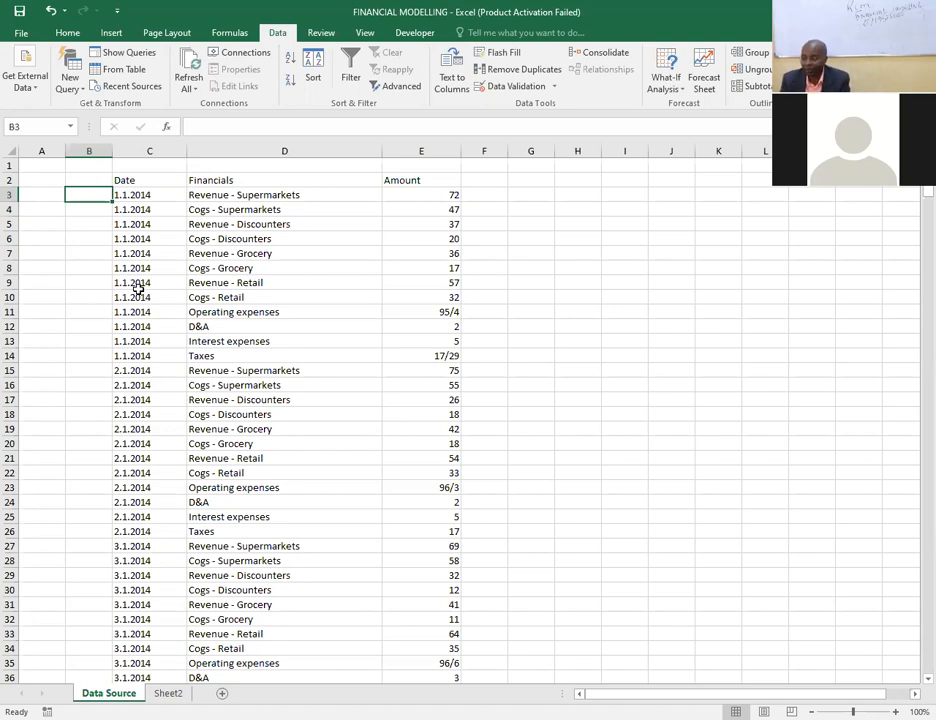
# Replace every "." with "/" throughout the Date column C to turn the text entries into real dates.
pyautogui.click(133, 141)
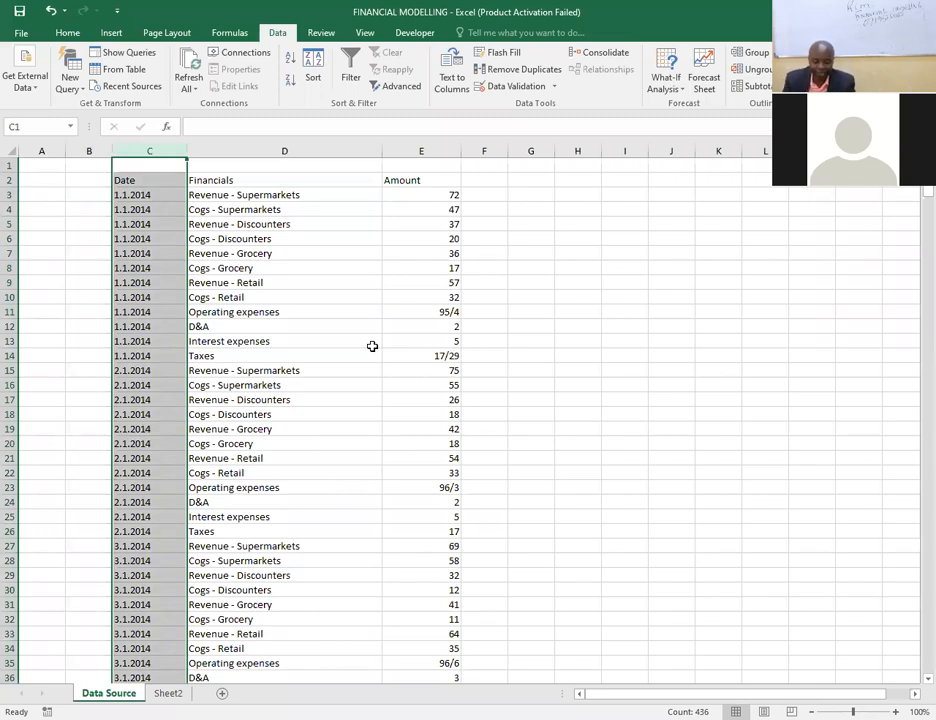
pyautogui.hotkey('ctrl', 'f')
pyautogui.write('/')
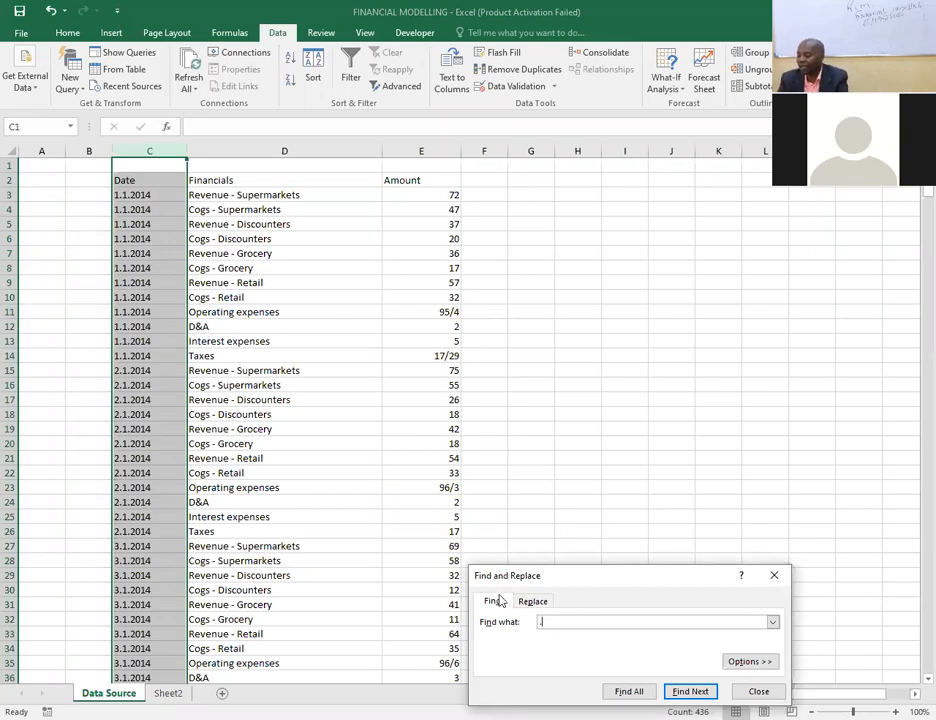
pyautogui.click(533, 600)
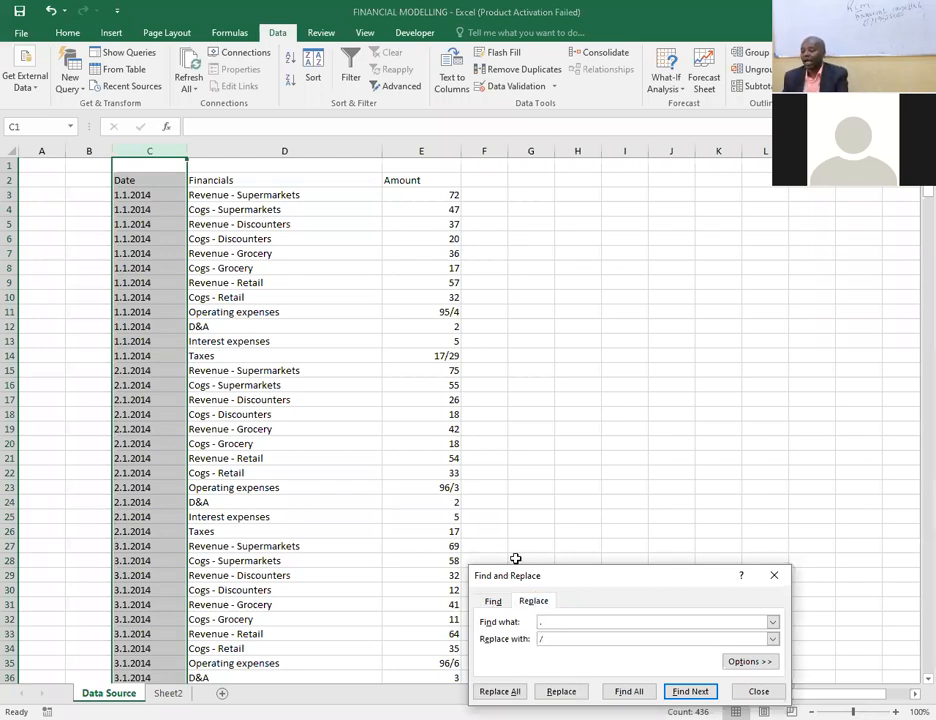
pyautogui.press('Return')
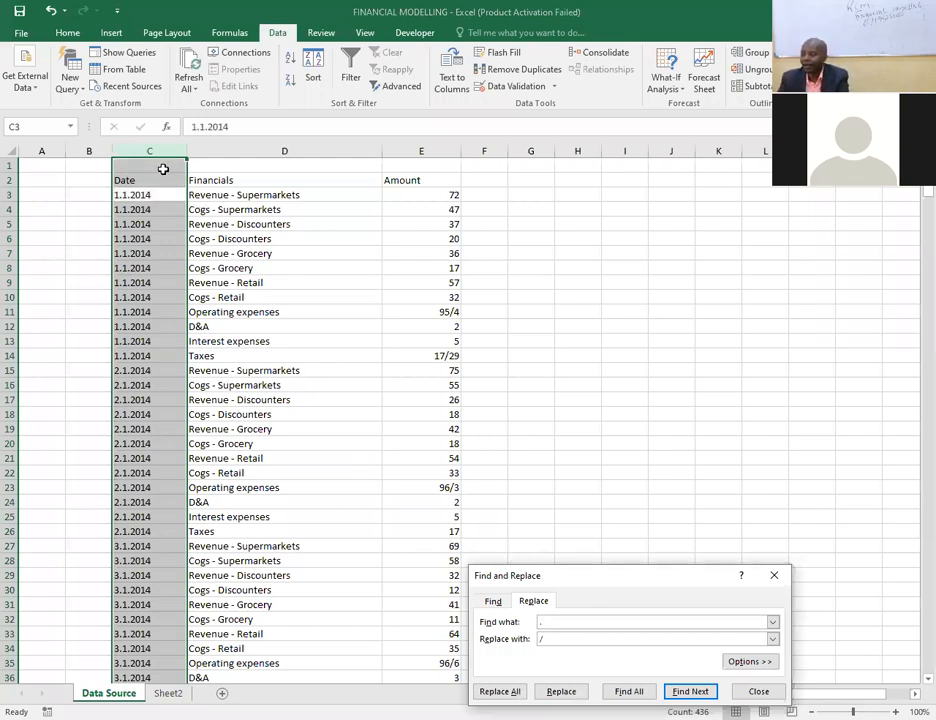
pyautogui.click(505, 694)
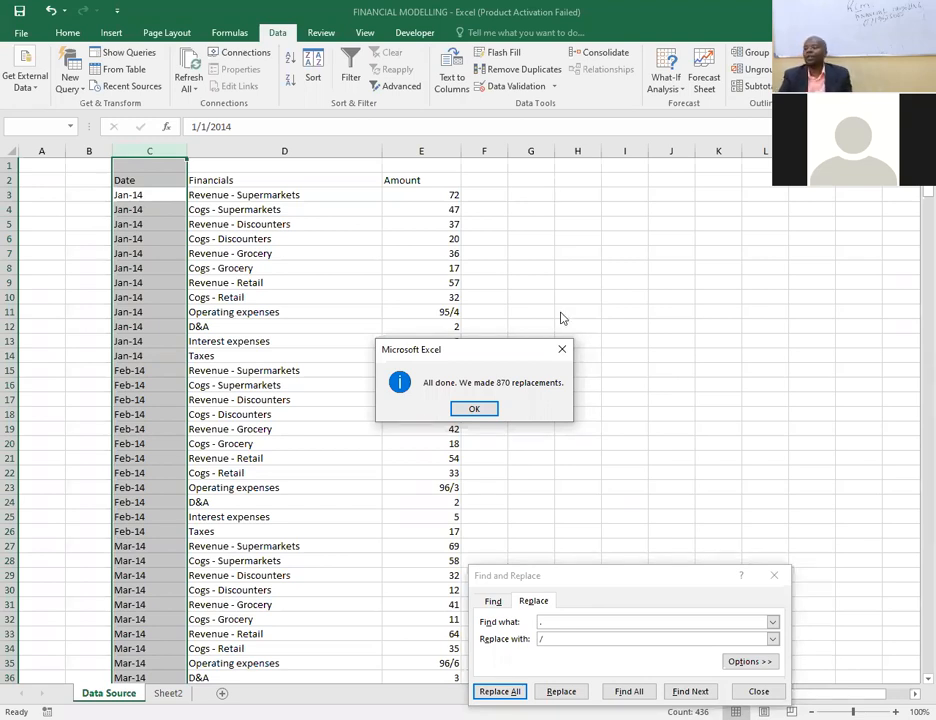
# Check the converted dates down to the last data row, and undo the replacement in the Date column.
pyautogui.click(564, 352)
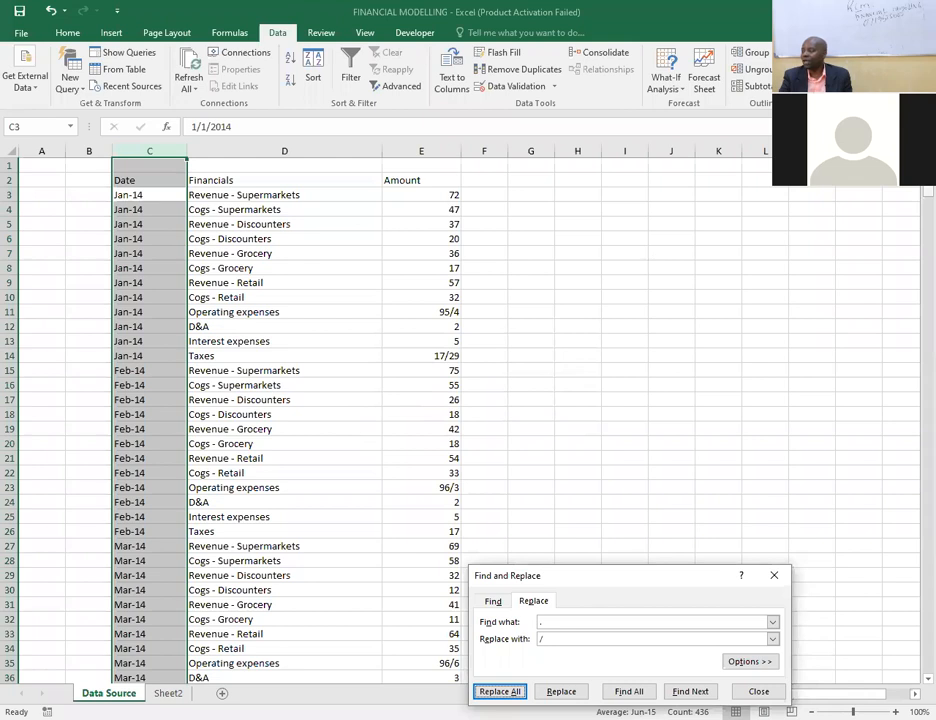
pyautogui.moveTo(916, 192); pyautogui.dragTo(925, 640)
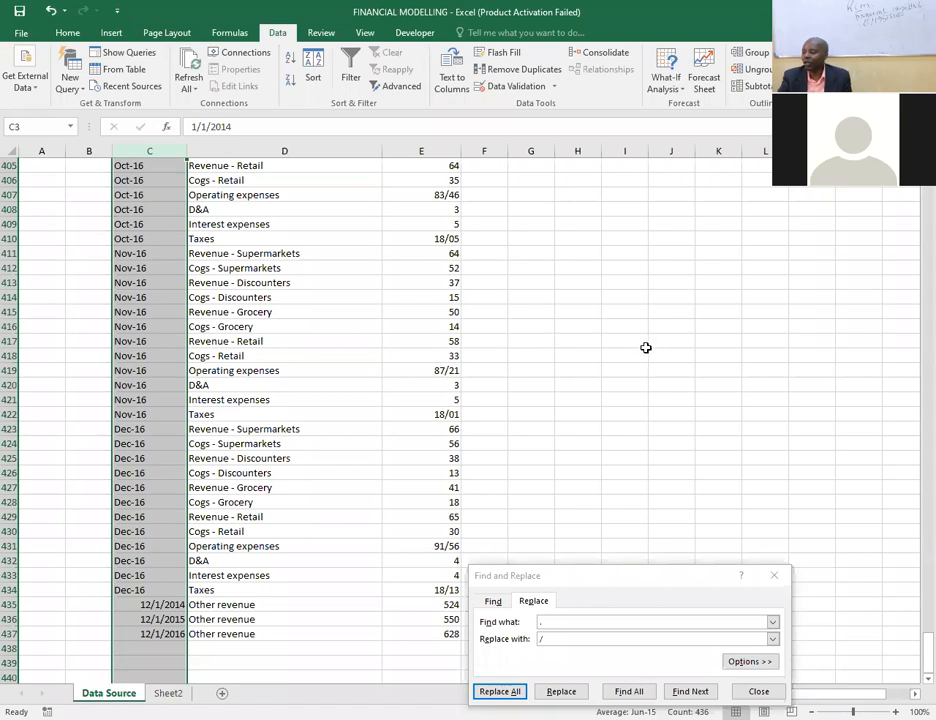
pyautogui.moveTo(926, 648); pyautogui.dragTo(918, 188)
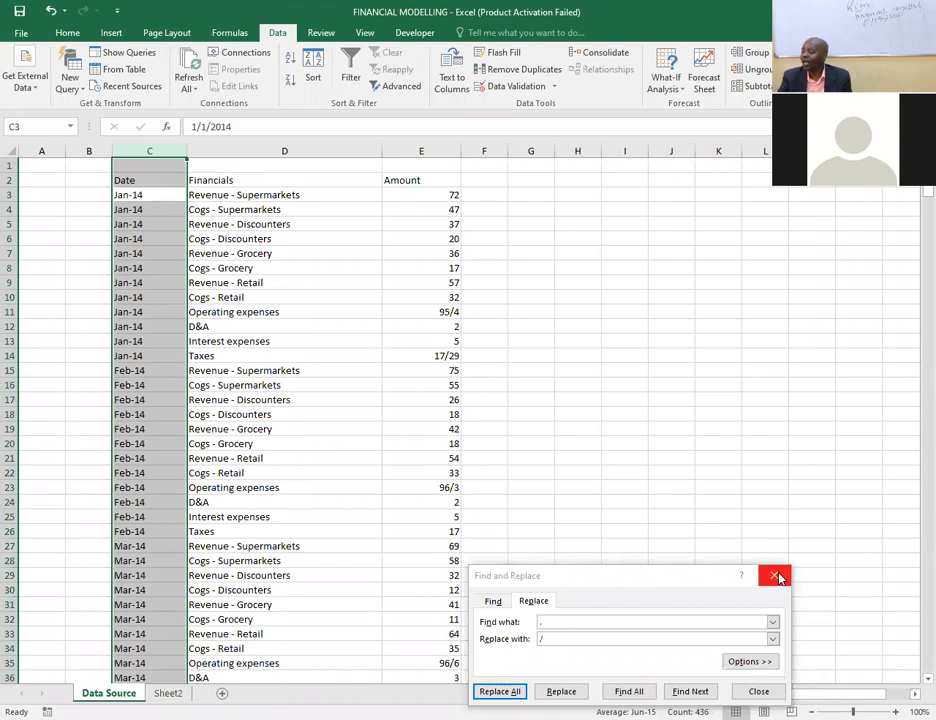
pyautogui.click(776, 577)
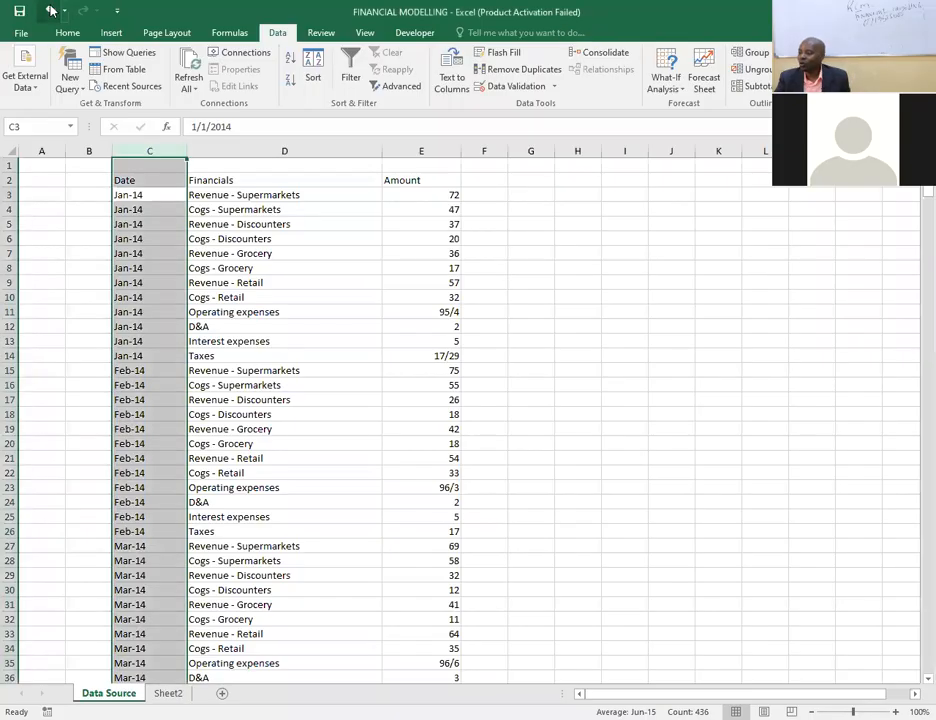
pyautogui.click(51, 10)
pyautogui.click(334, 555)
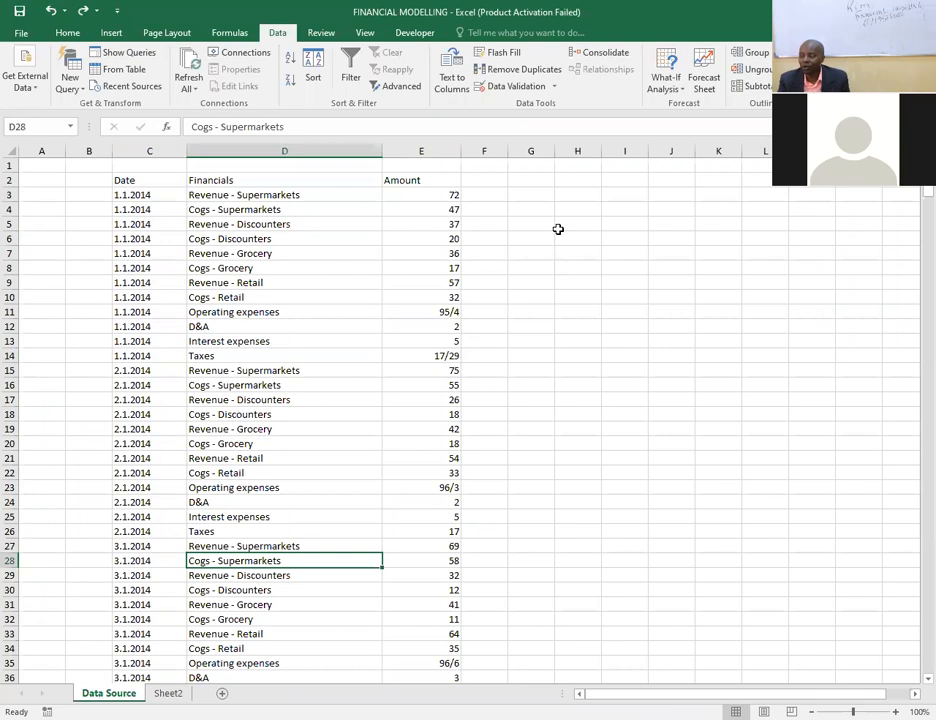
# Replace every "." with "/" again throughout the Date column C to convert its text entries to dates.
pyautogui.click(145, 149)
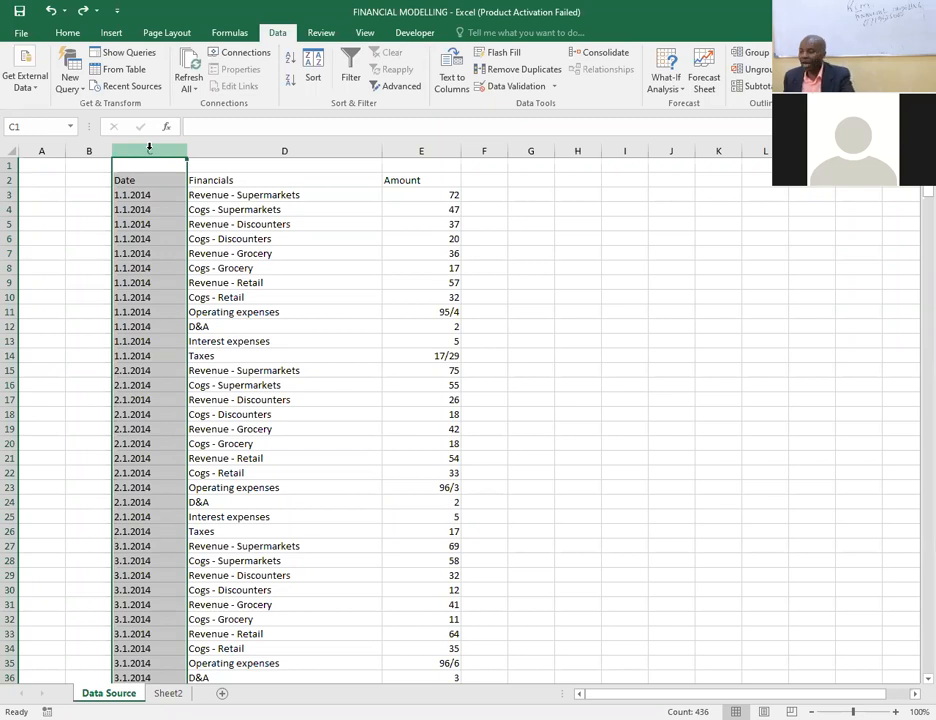
pyautogui.hotkey('ctrl', 'f')
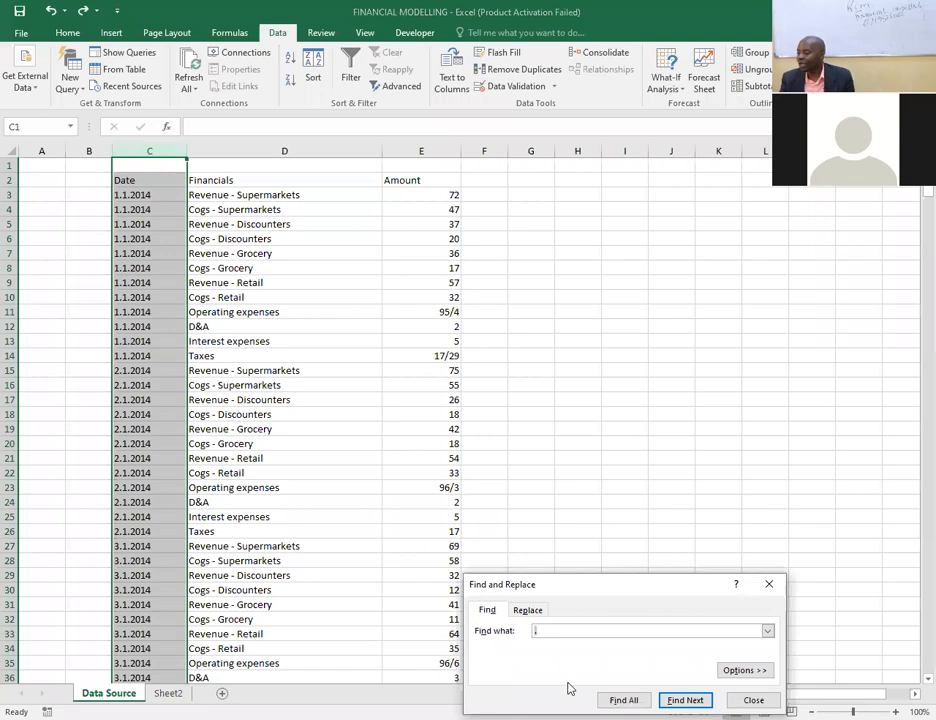
pyautogui.click(526, 612)
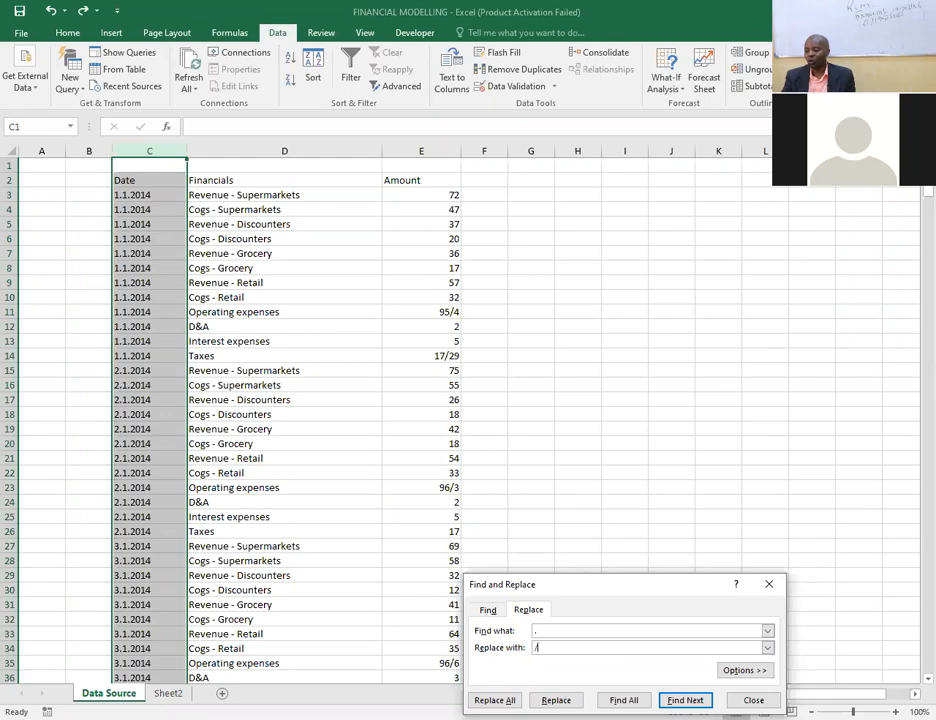
pyautogui.click(488, 700)
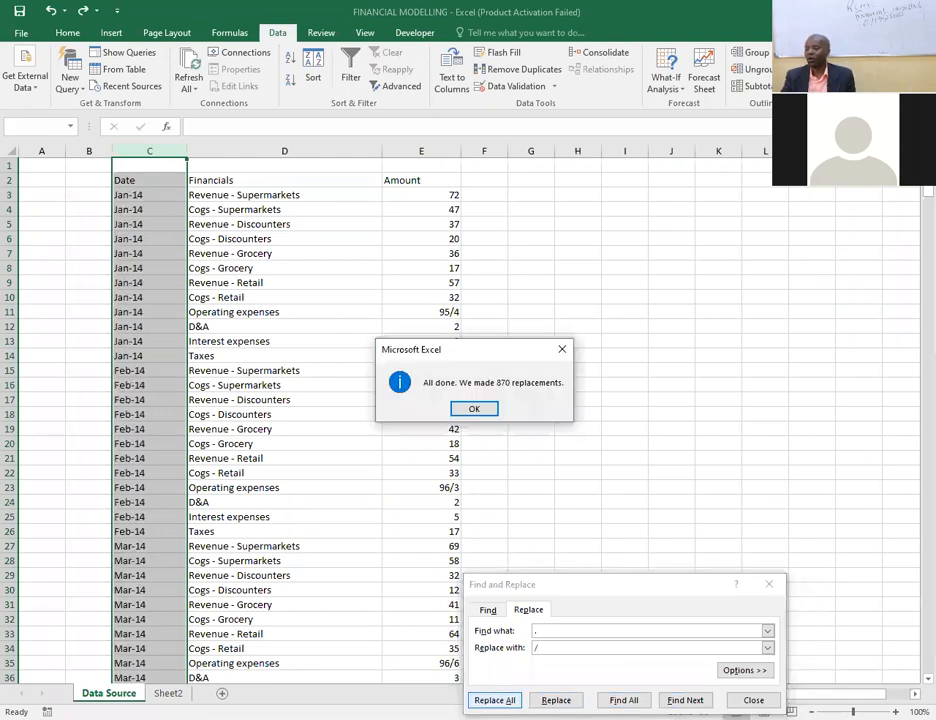
pyautogui.click(472, 409)
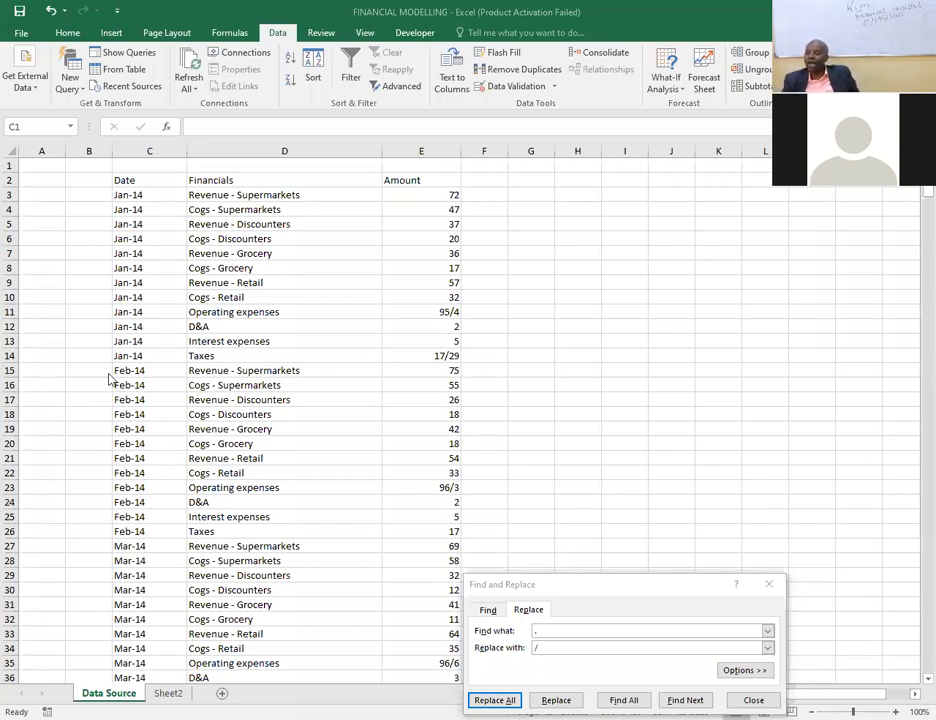
pyautogui.hotkey('ctrl', 'space')
# Enter the header "Years" in B2, beside the Date header.
pyautogui.click(81, 179)
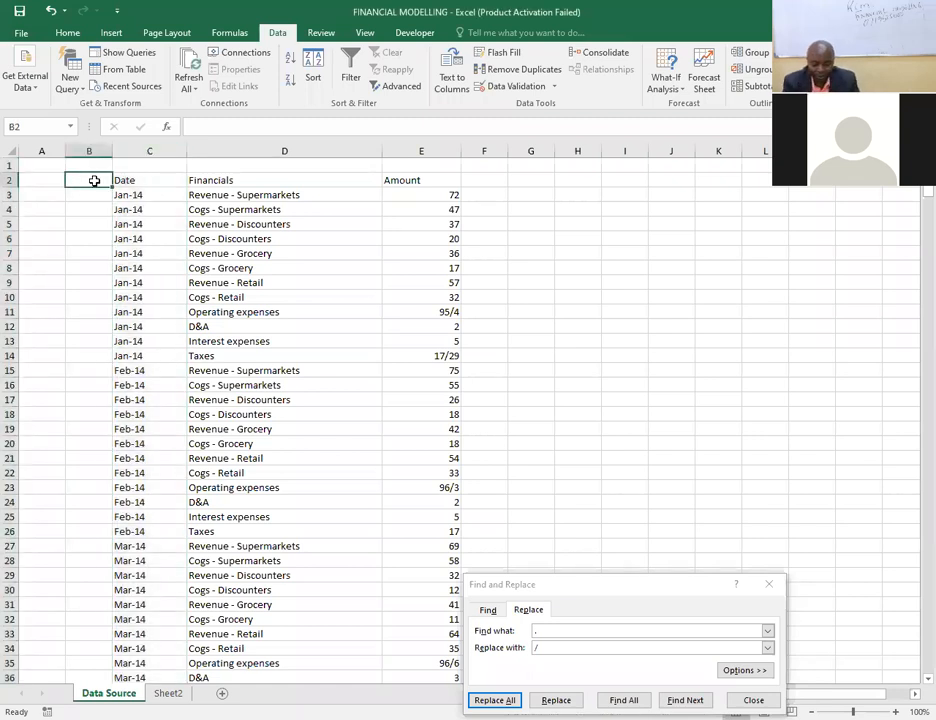
pyautogui.write('YEar')
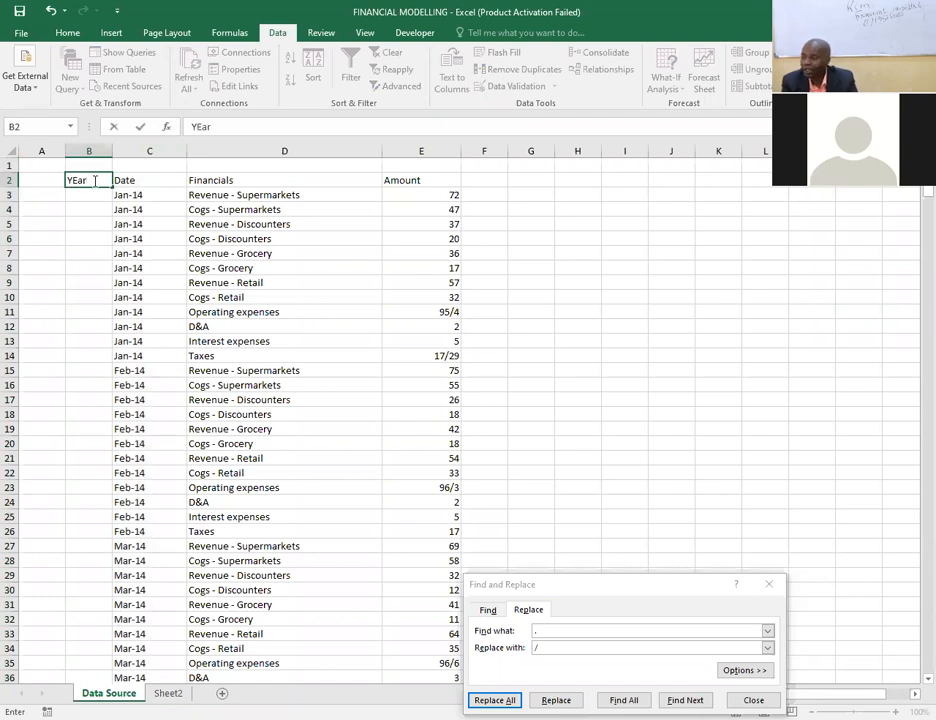
pyautogui.press('BackSpace')
pyautogui.press('BackSpace')
pyautogui.press('BackSpace')
pyautogui.write('ears')
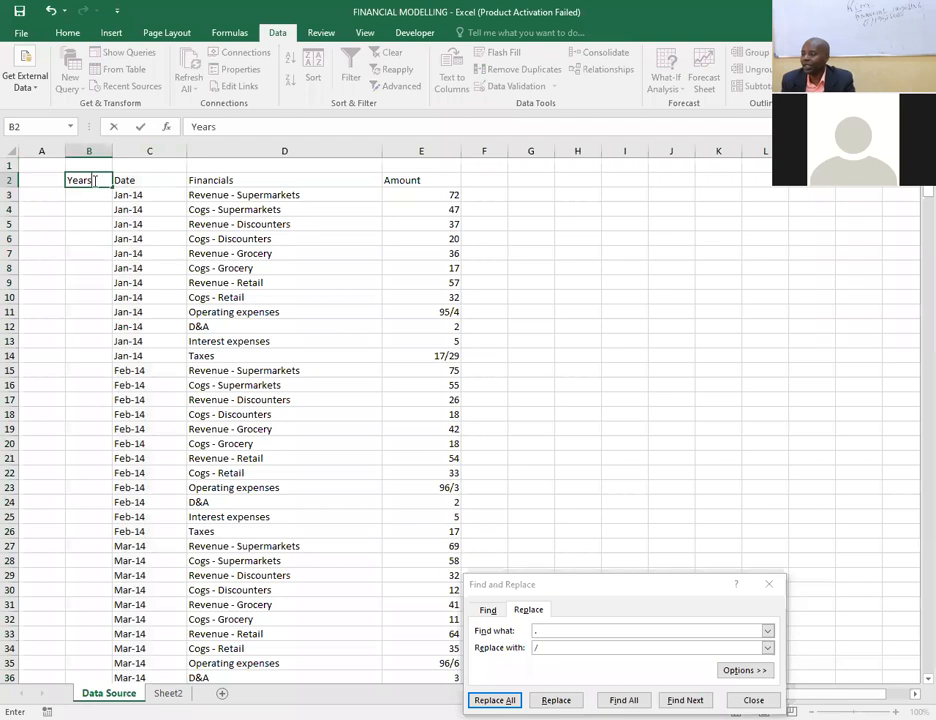
# Extract the year of the first date in B3 with the formula =YEAR(C3).
pyautogui.click(99, 196)
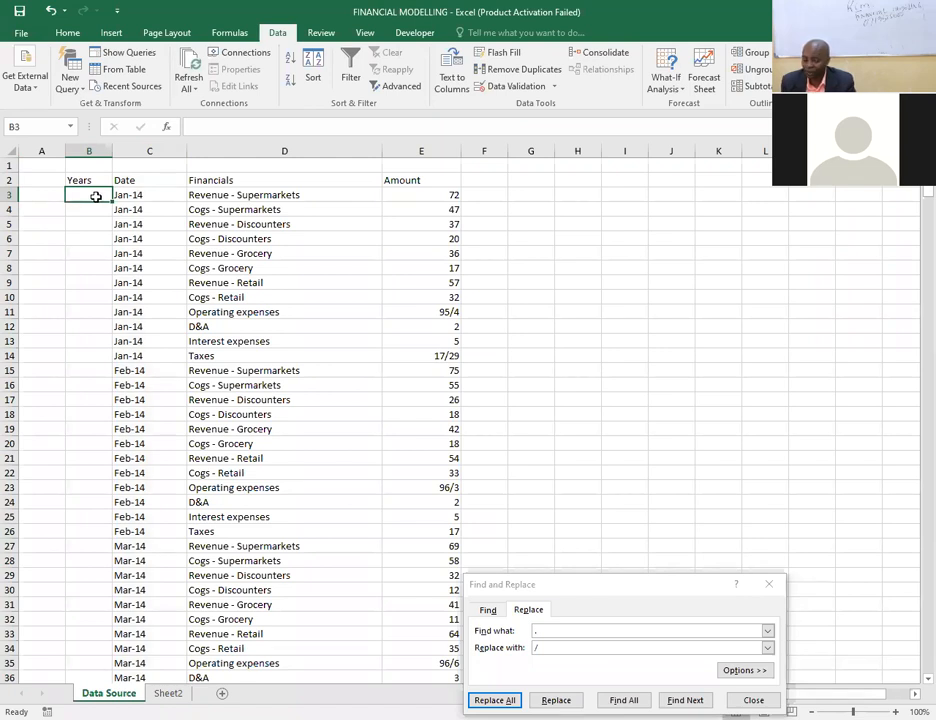
pyautogui.write('=')
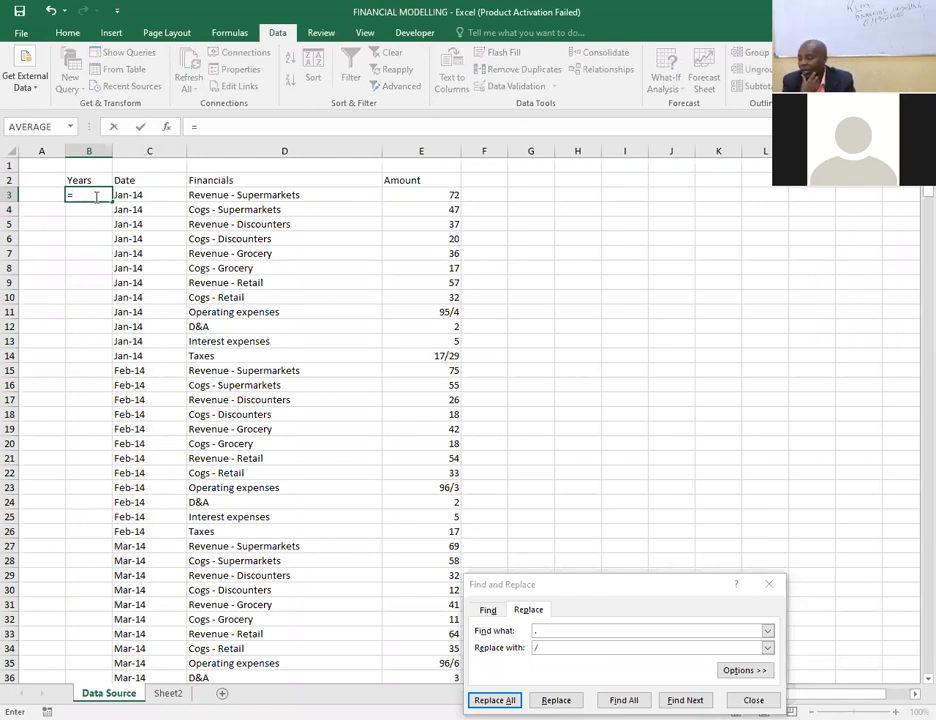
pyautogui.write('ye')
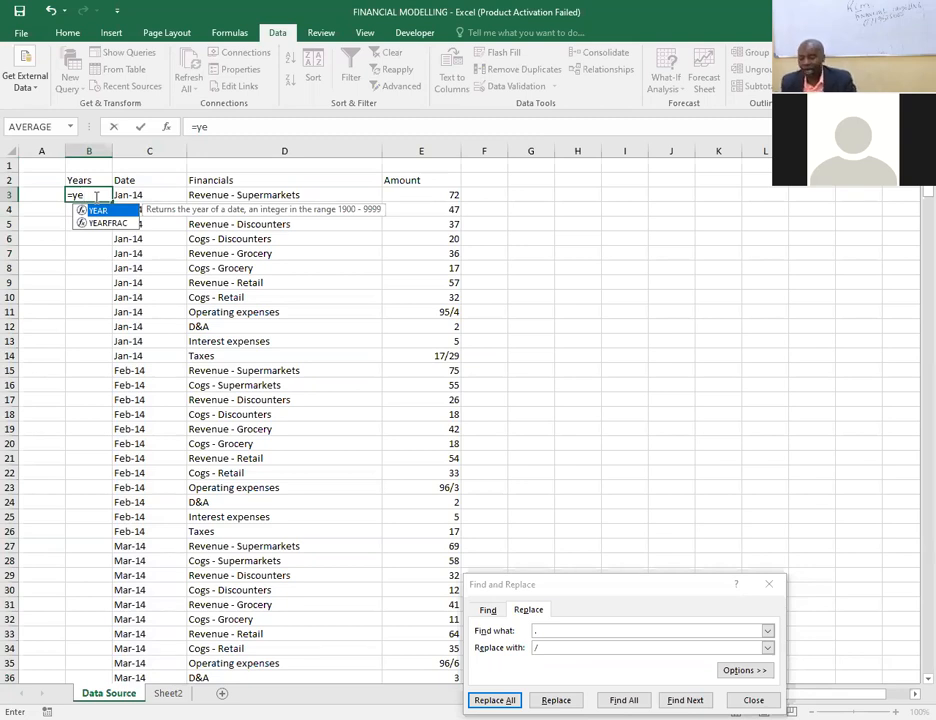
pyautogui.press('Tab')
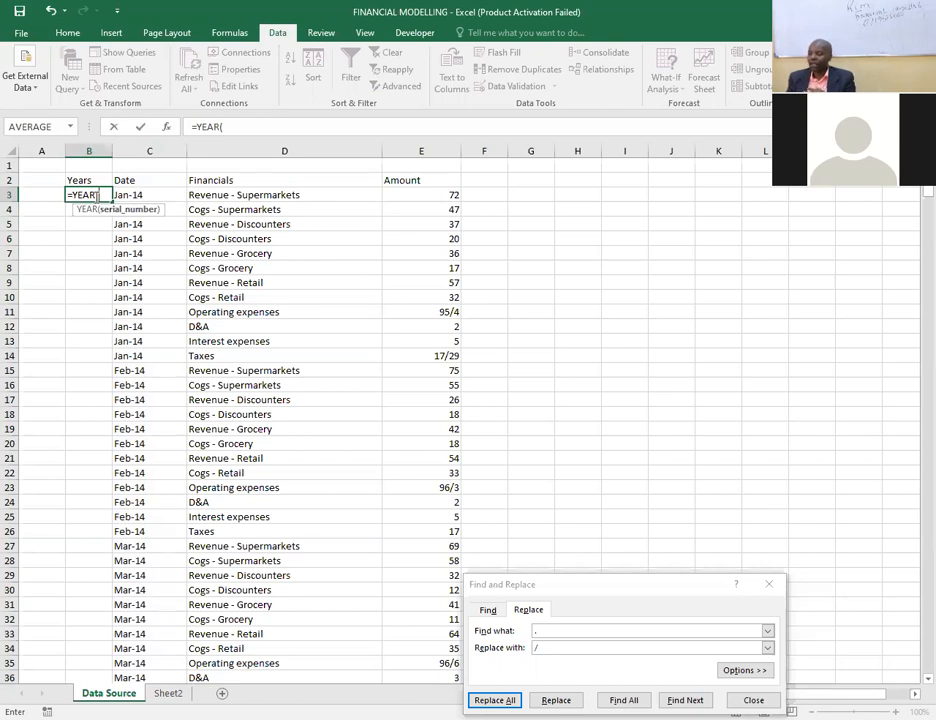
pyautogui.click(135, 195)
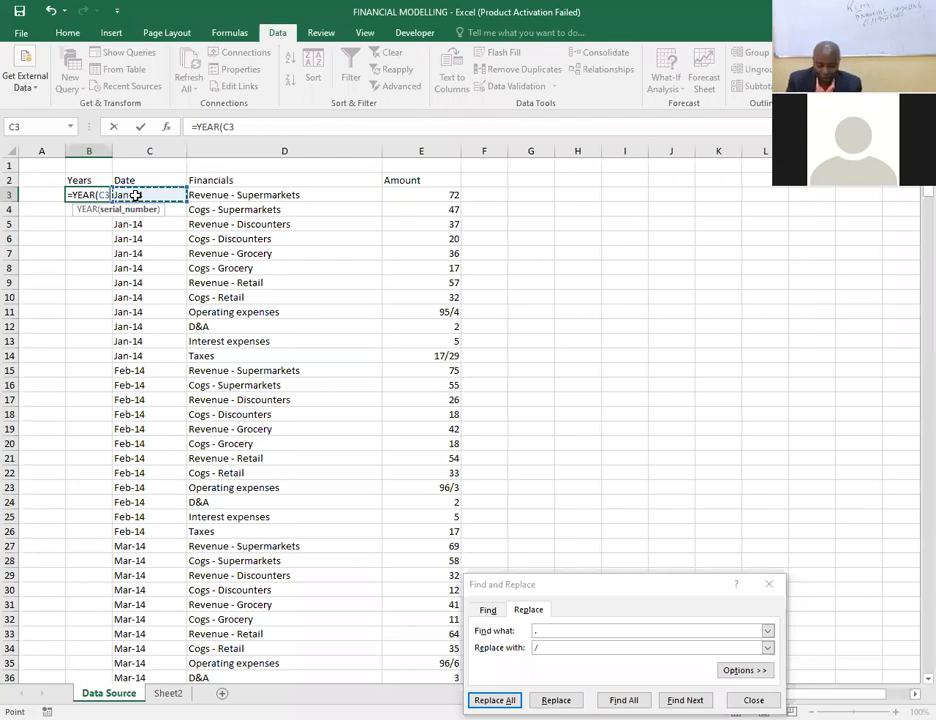
pyautogui.write(')')
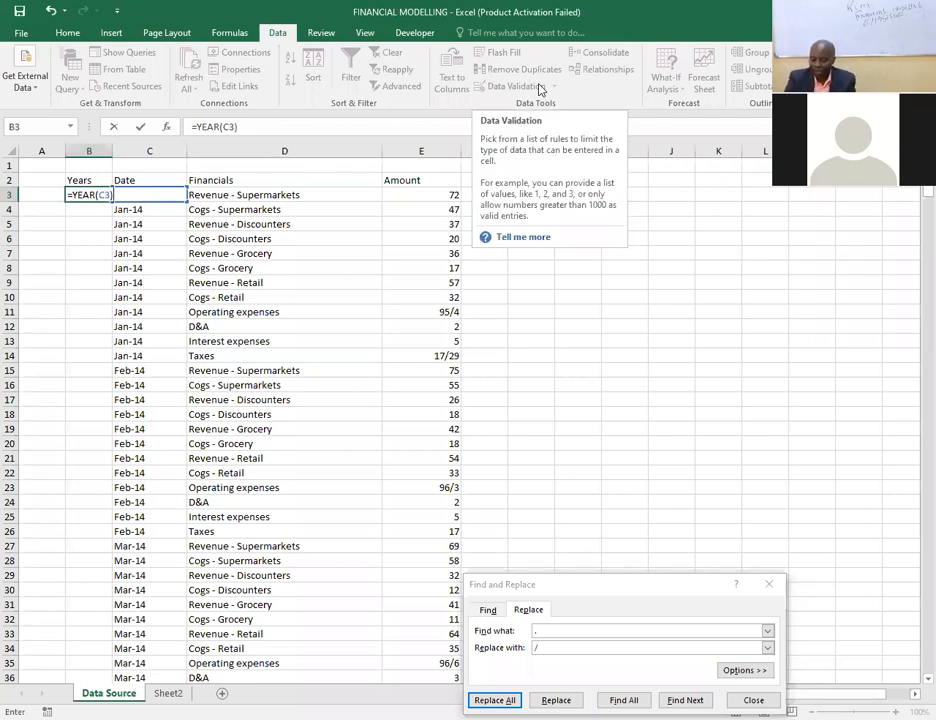
pyautogui.press('Return')
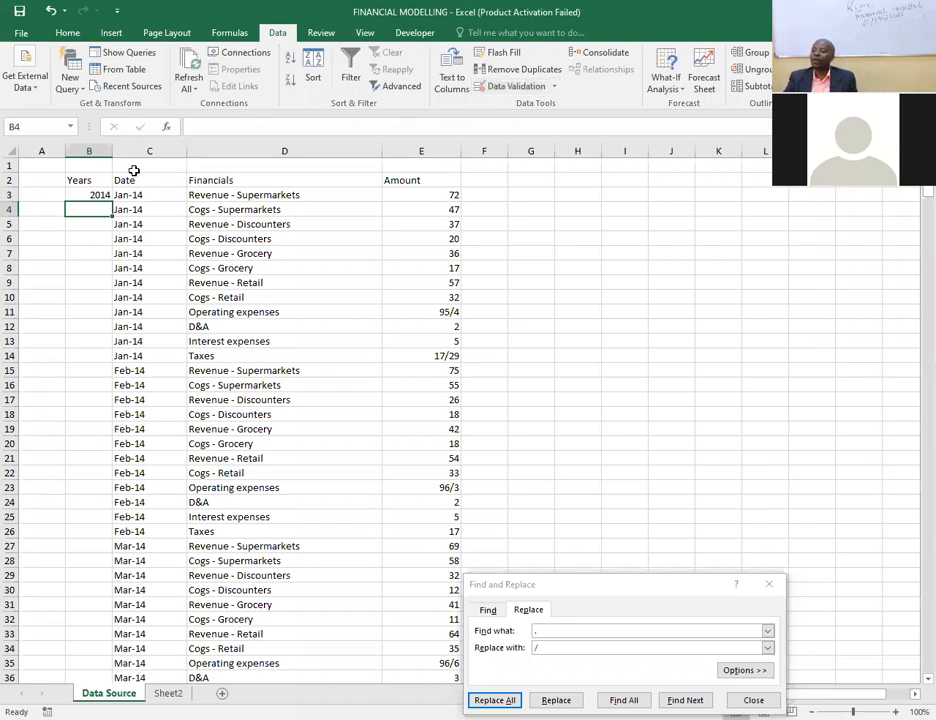
# Fill the year formula from B3 down the Years column to the last data row, and check the filled years.
pyautogui.click(91, 191)
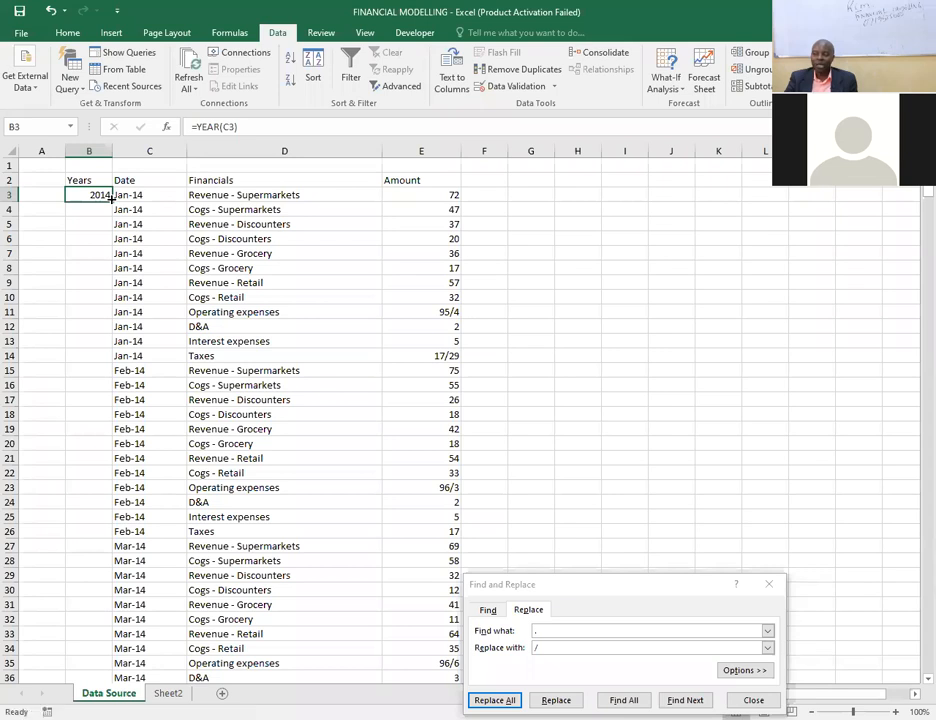
pyautogui.doubleClick(111, 198)
pyautogui.scroll(-7, 115, 201)
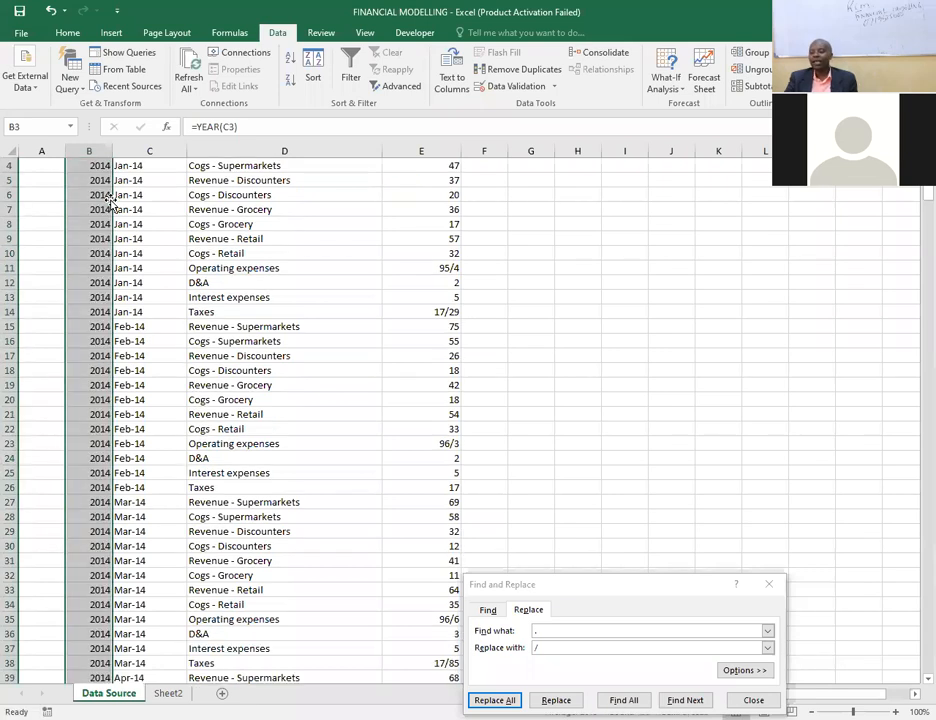
pyautogui.scroll(-20, 118, 205)
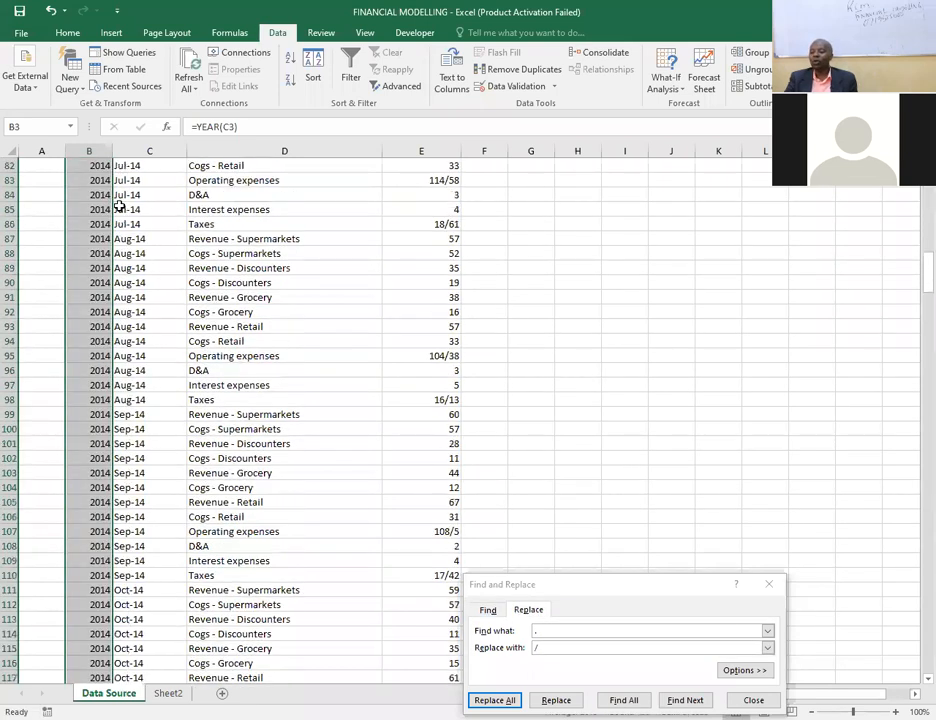
pyautogui.scroll(-11, 118, 205)
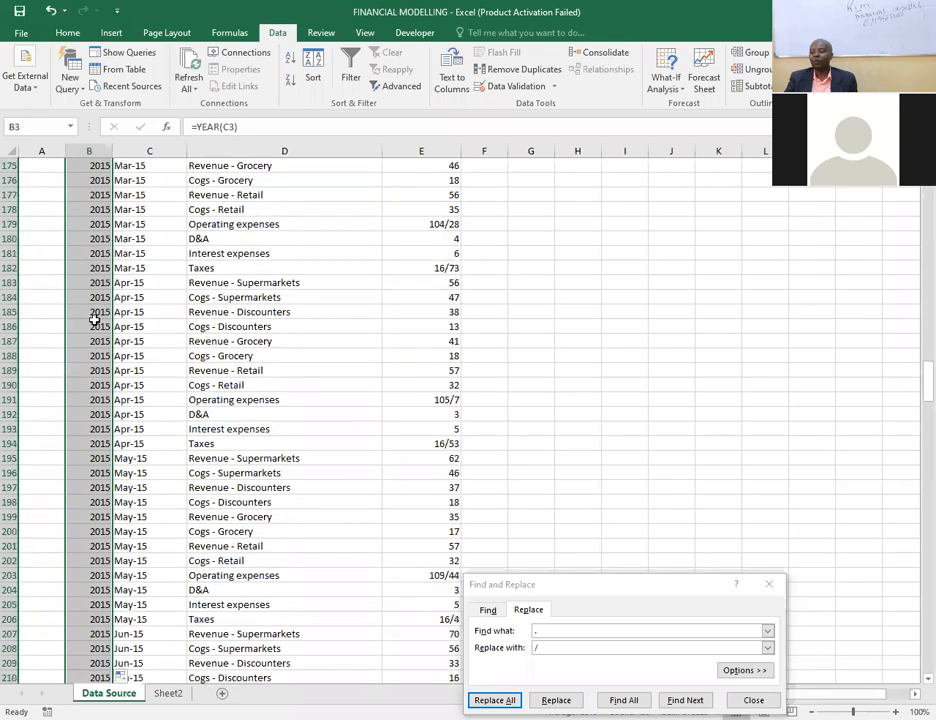
pyautogui.scroll(20, 96, 546)
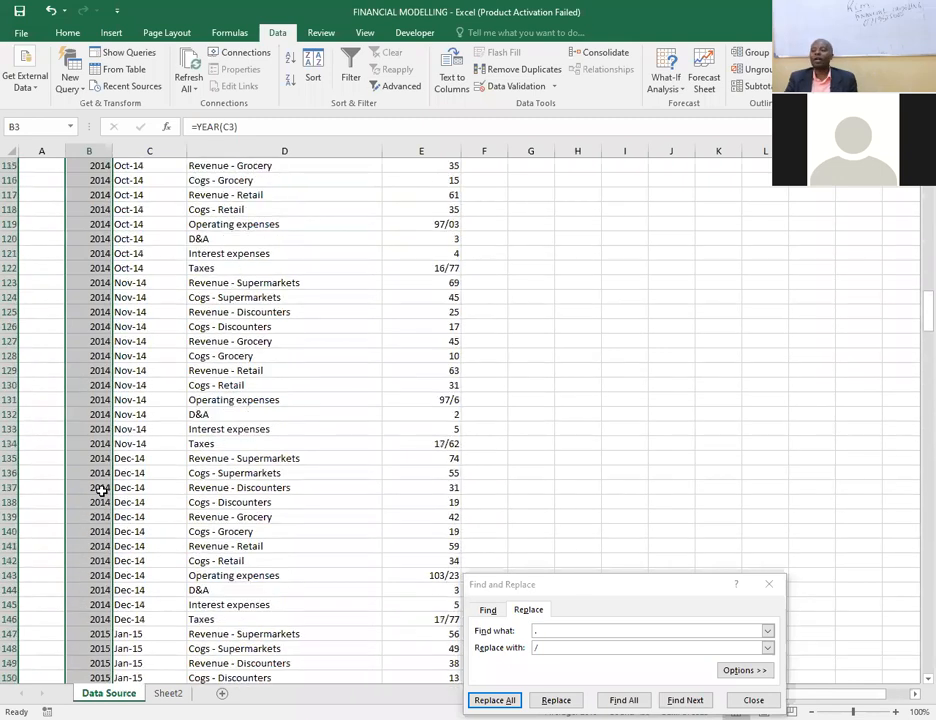
pyautogui.scroll(20, 103, 472)
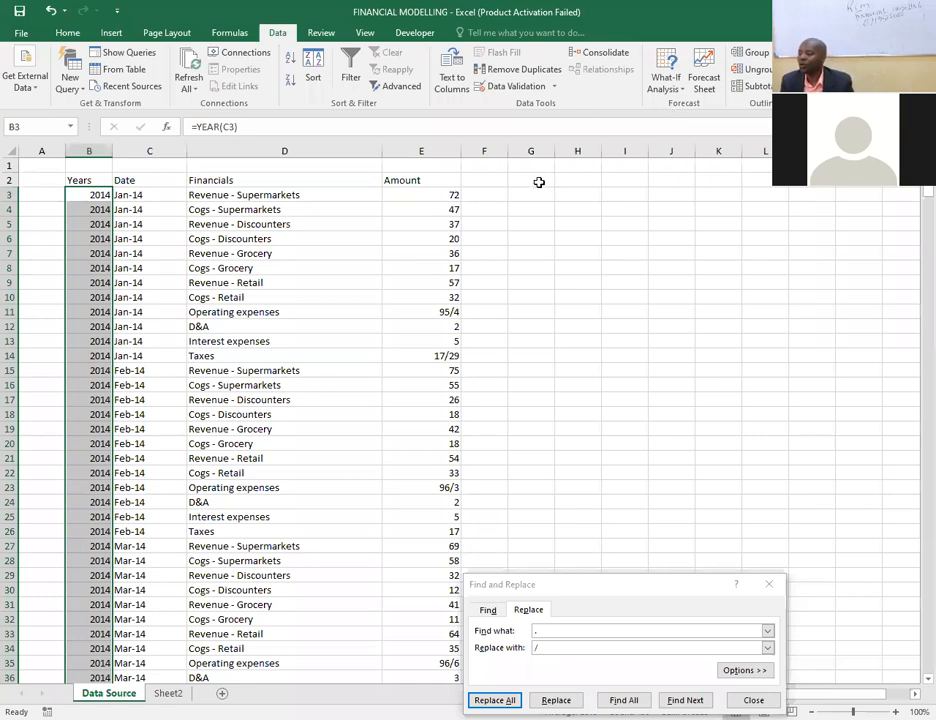
# Enter the header "Map" in F2, beside the Amount header.
pyautogui.click(496, 181)
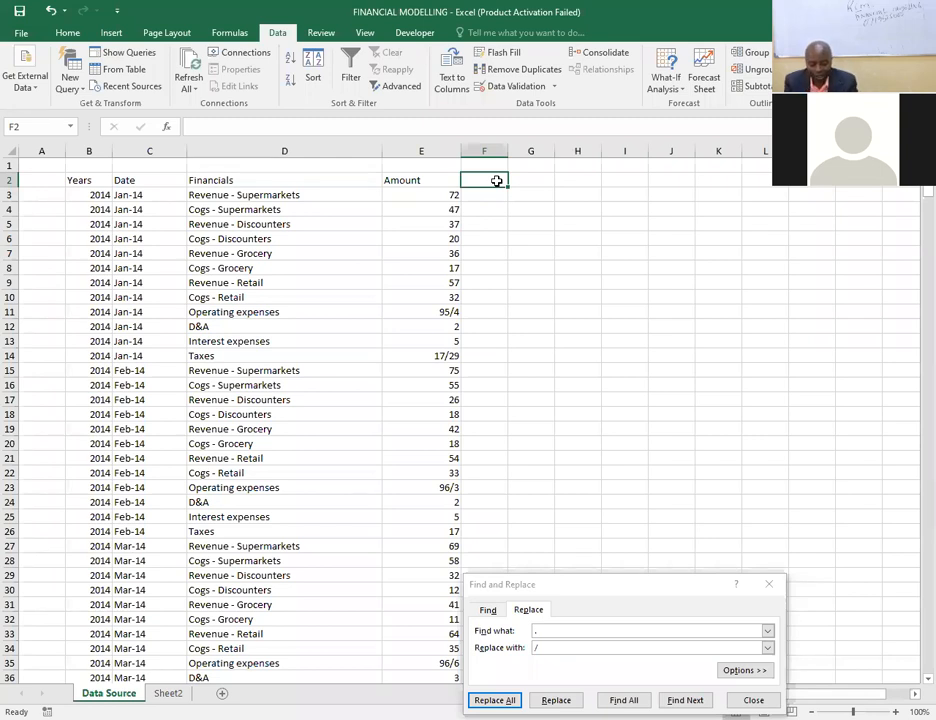
pyautogui.write('Map')
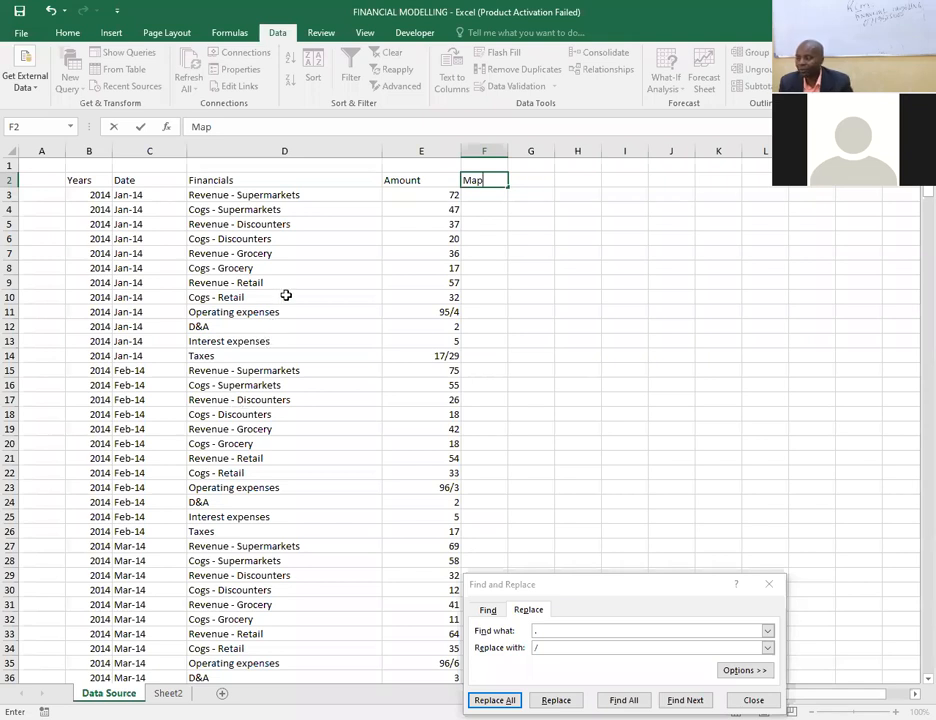
pyautogui.click(82, 180)
# Try adding filters to the header row B2:F2, and undo them.
pyautogui.moveTo(82, 180); pyautogui.dragTo(455, 180)
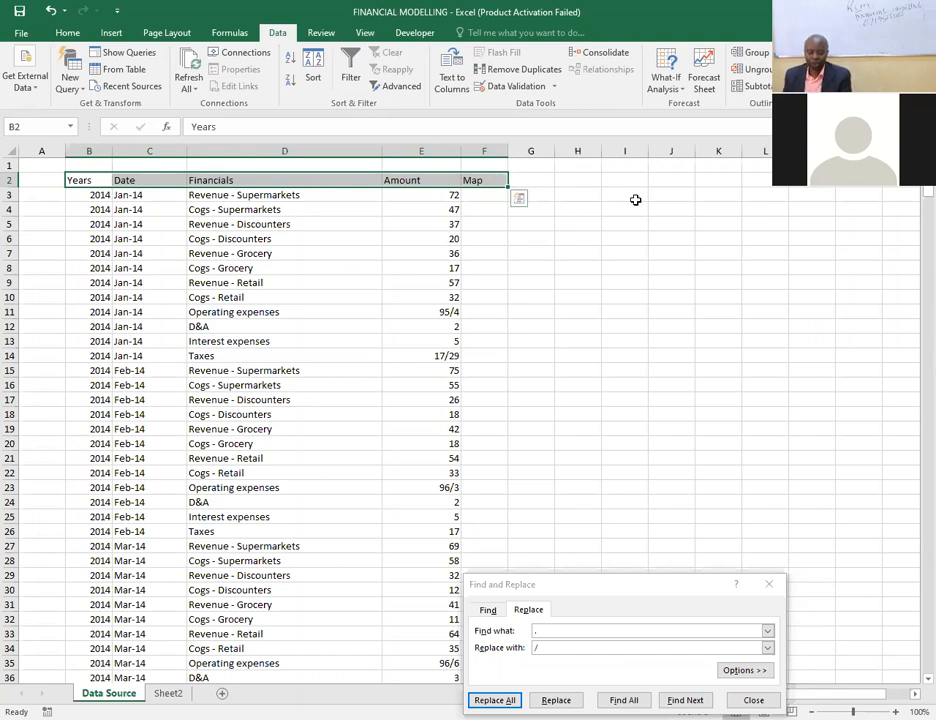
pyautogui.press('alt')
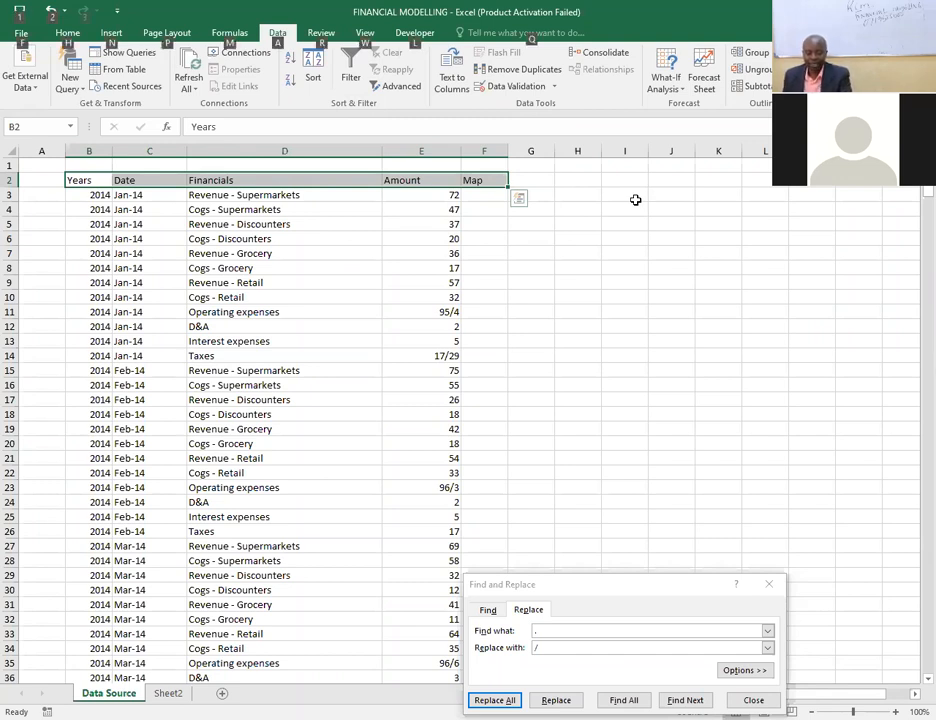
pyautogui.press('a')
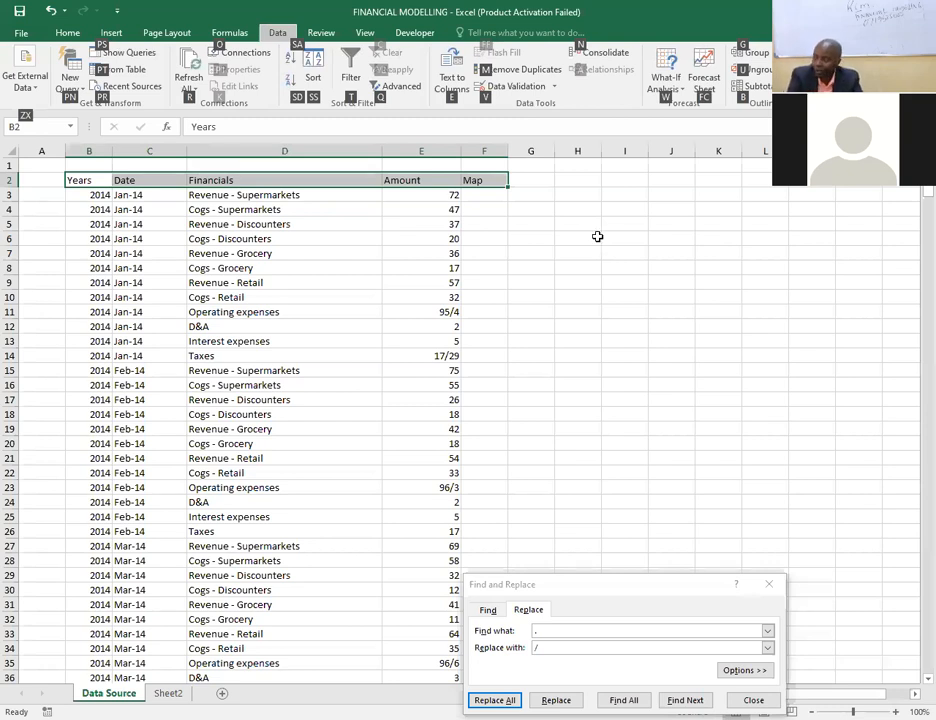
pyautogui.press('t')
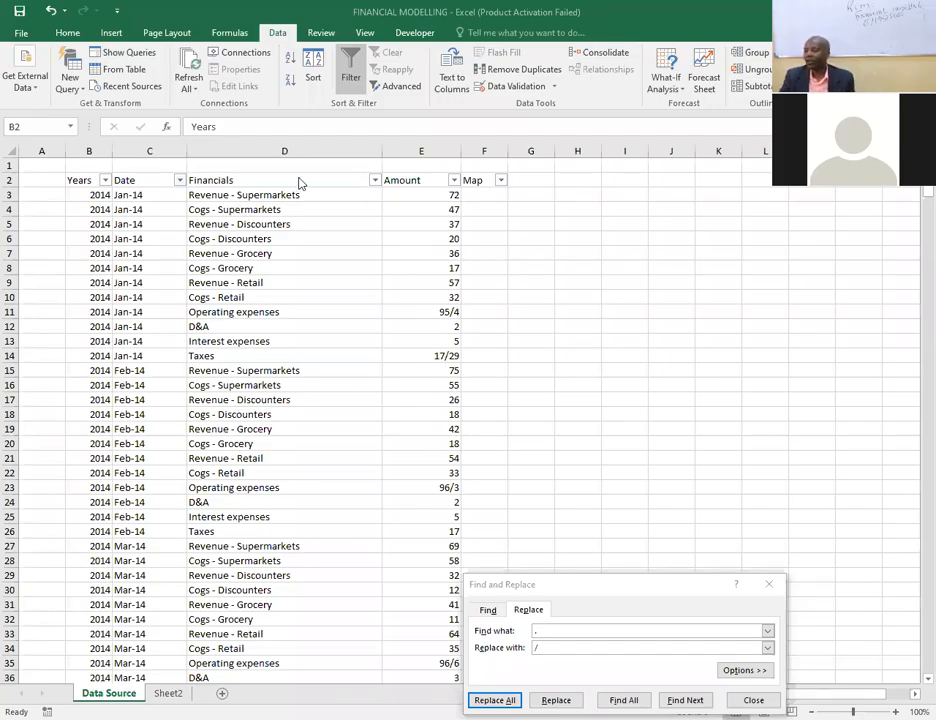
pyautogui.click(49, 12)
pyautogui.click(602, 264)
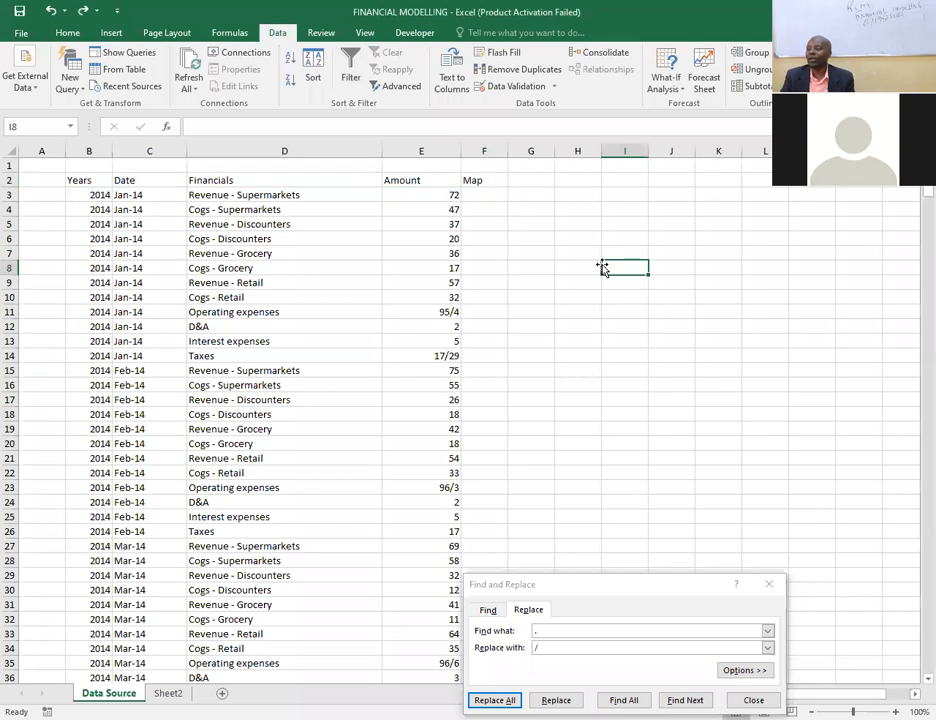
# Add filters to the header row from Years in B2 to Map in F2.
pyautogui.moveTo(80, 177); pyautogui.dragTo(478, 182)
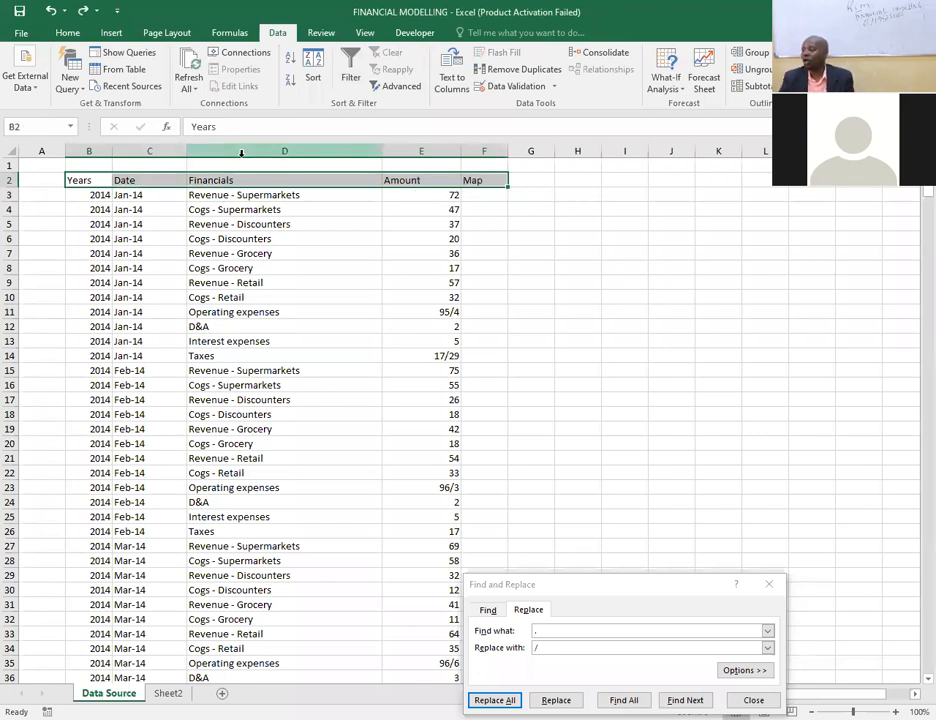
pyautogui.hotkey('ctrl', 'shift', 'Down')
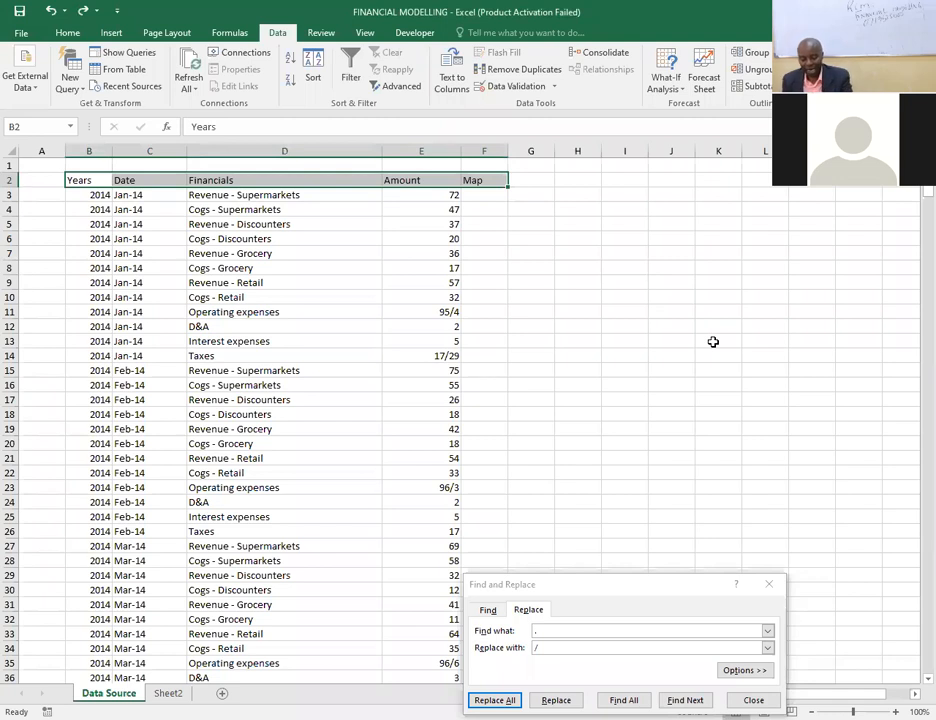
pyautogui.hotkey('alt', 'a')
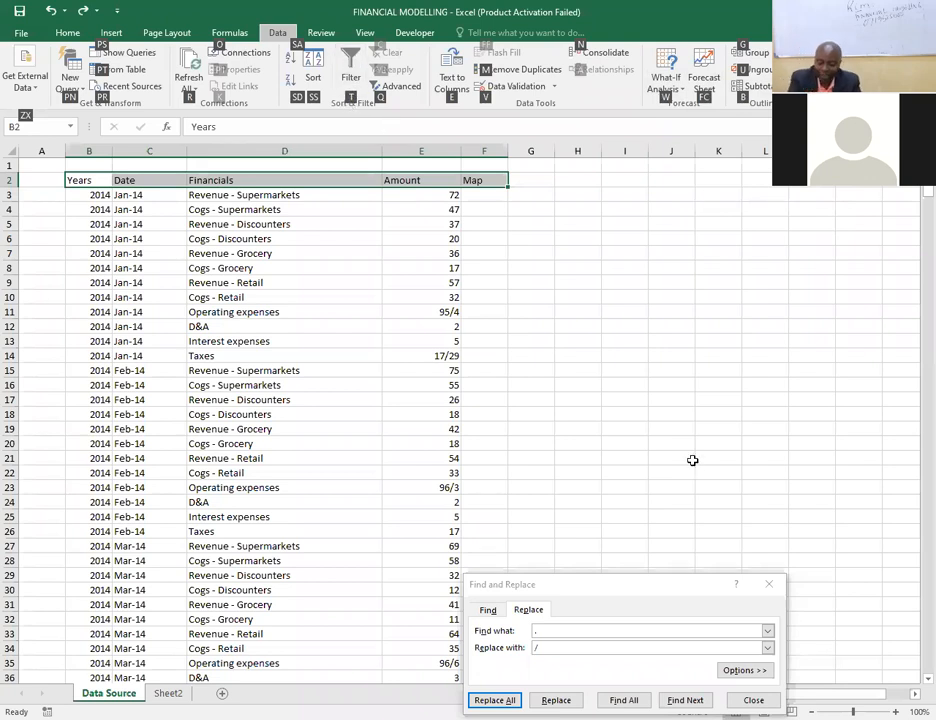
pyautogui.press('t')
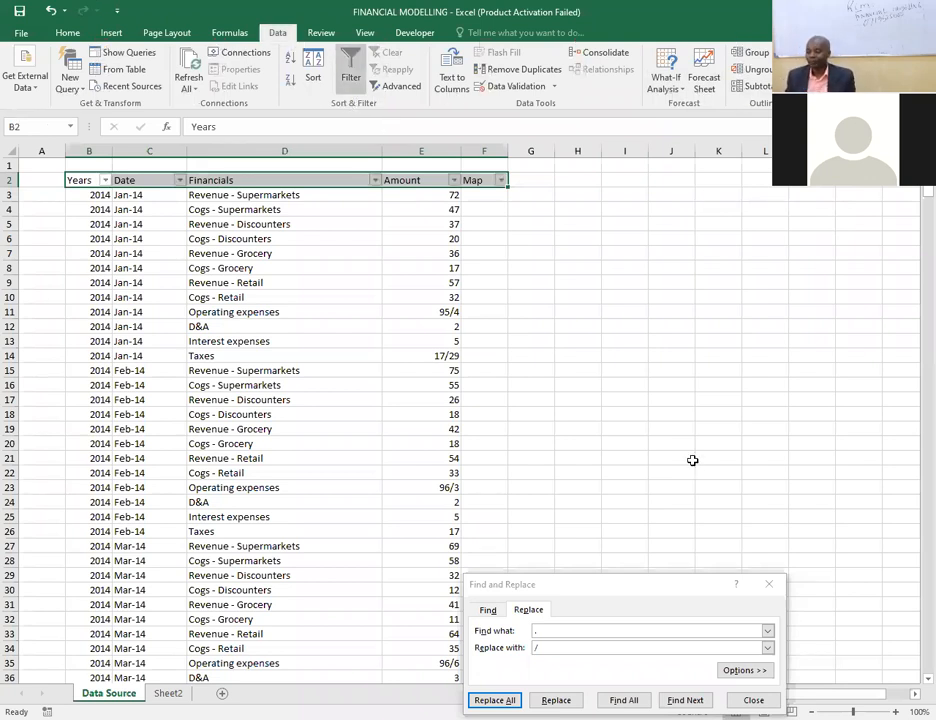
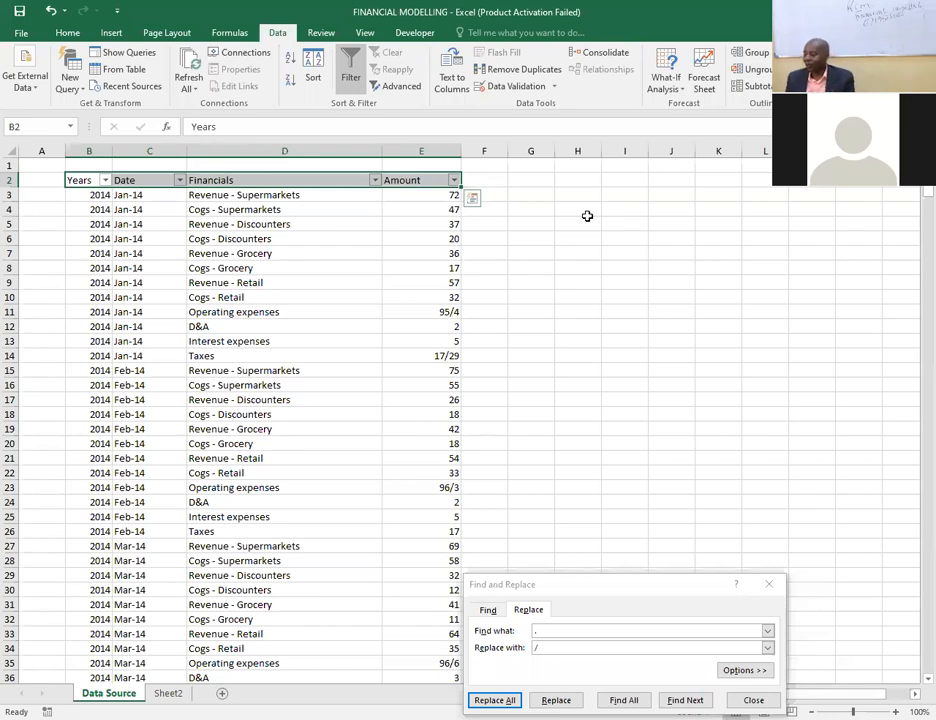
# Enter the header "MAP" in F2 and reapply the filters across the header row B2:F2.
pyautogui.click(486, 180)
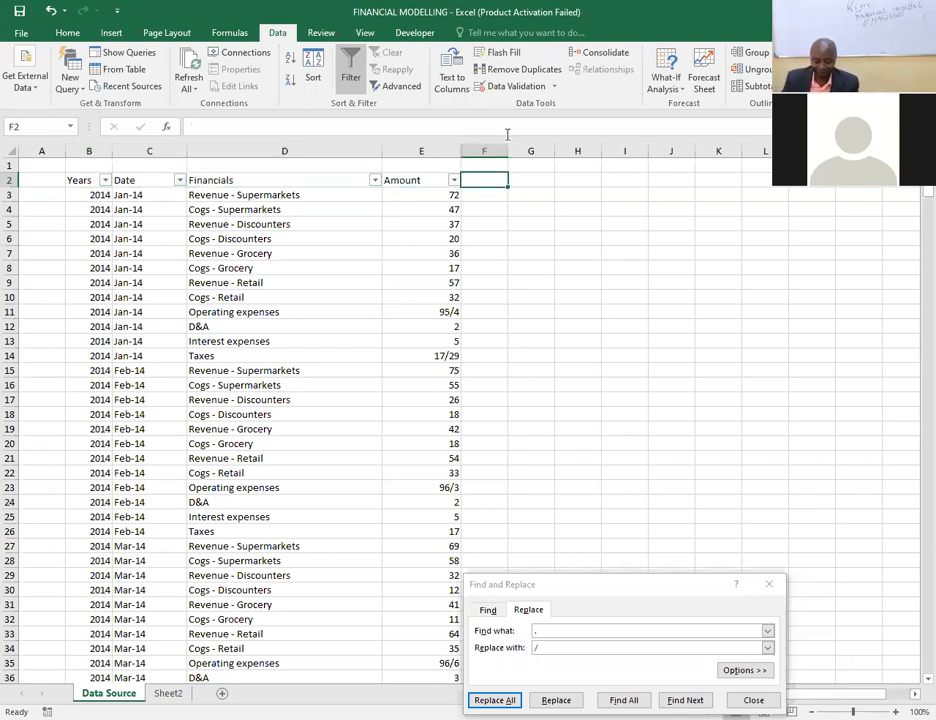
pyautogui.write('MAP')
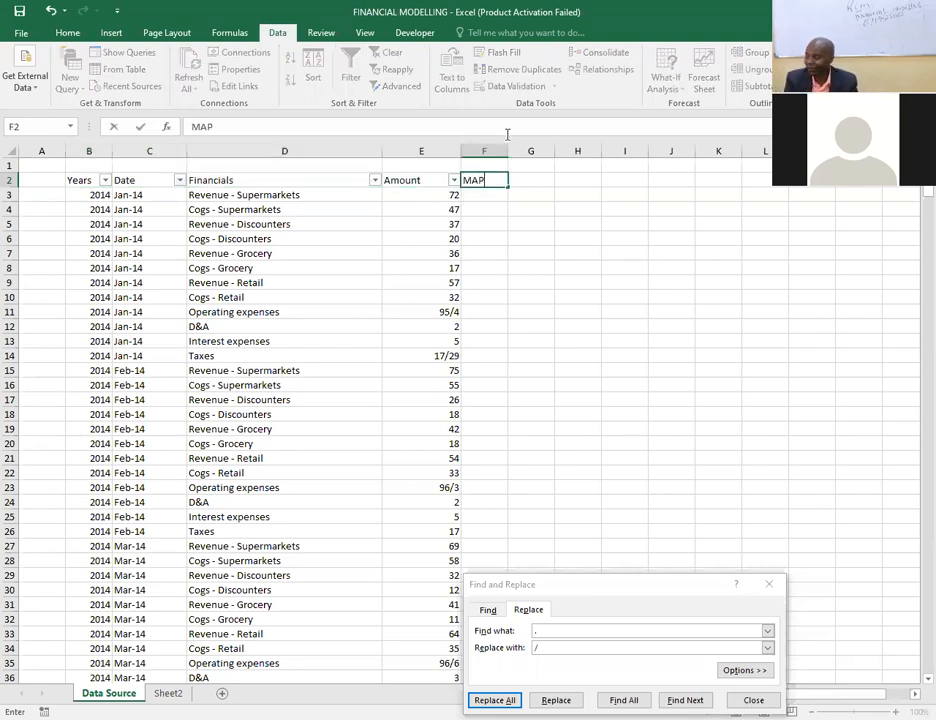
pyautogui.click(88, 179)
pyautogui.moveTo(92, 179); pyautogui.dragTo(495, 180)
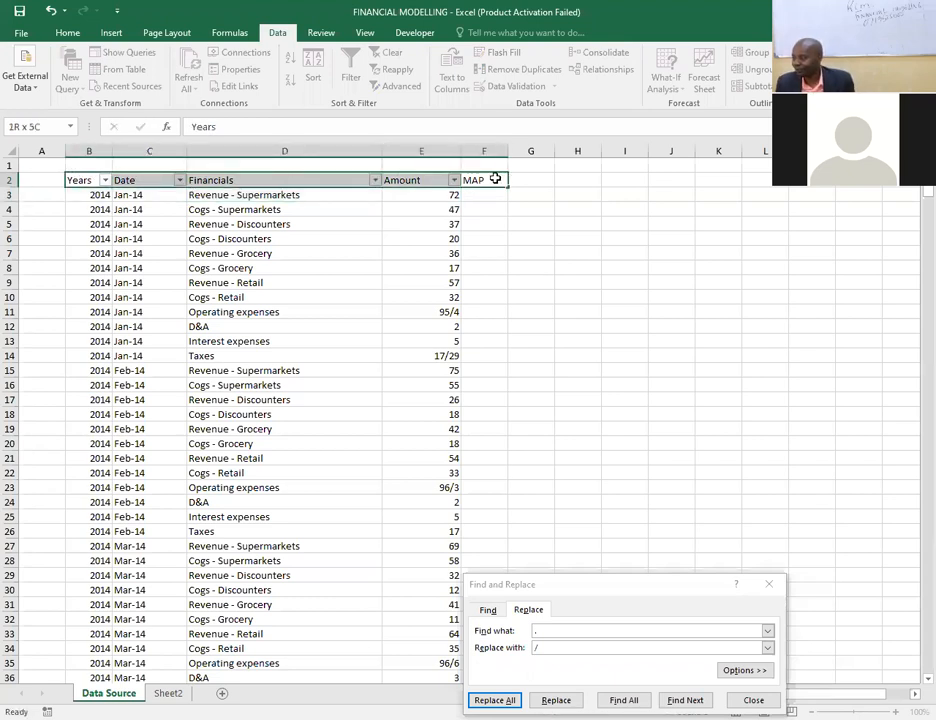
pyautogui.click(354, 72)
pyautogui.click(358, 74)
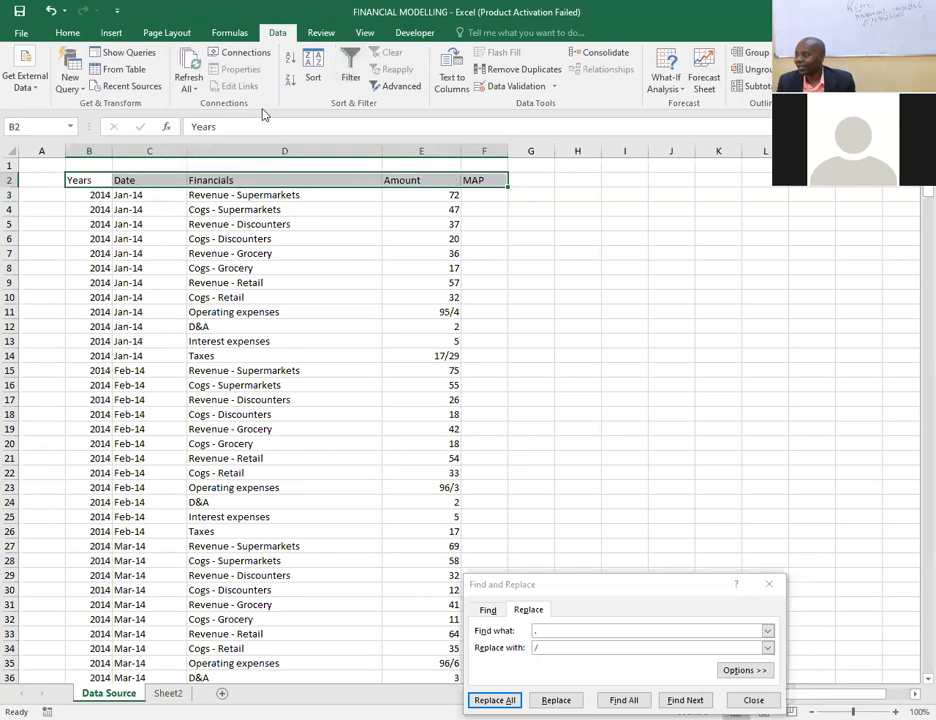
pyautogui.click(351, 72)
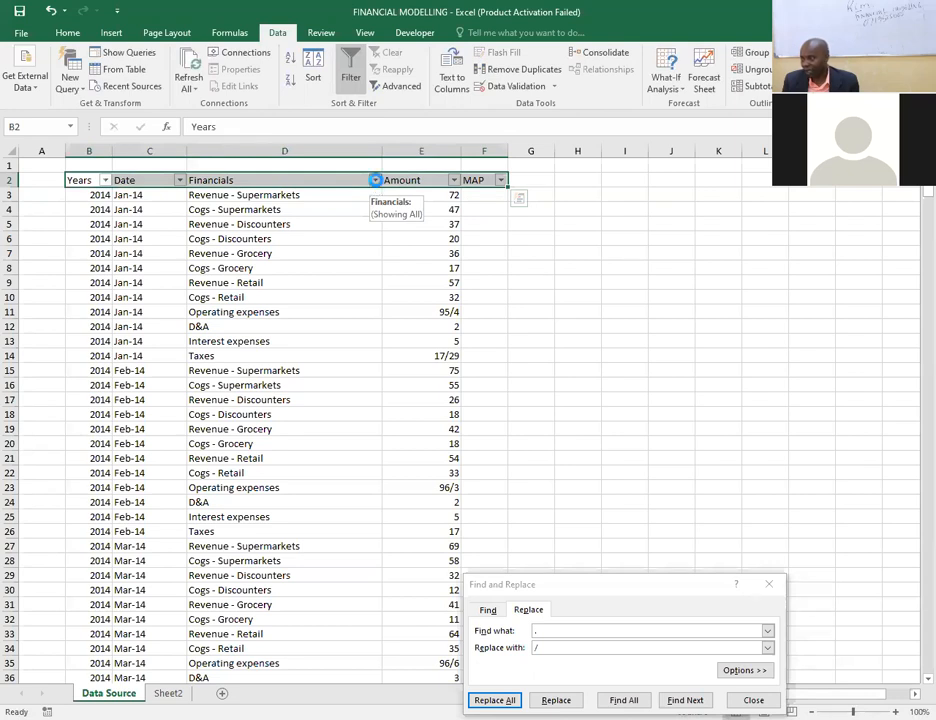
# Filter the Financials column by the search text "rev".
pyautogui.click(376, 182)
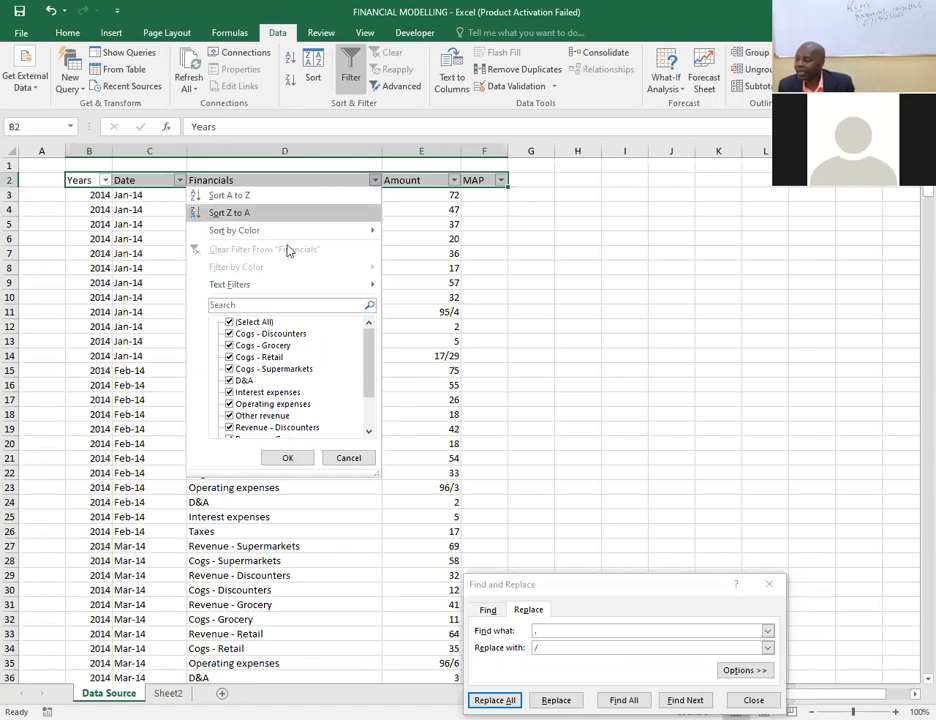
pyautogui.click(253, 304)
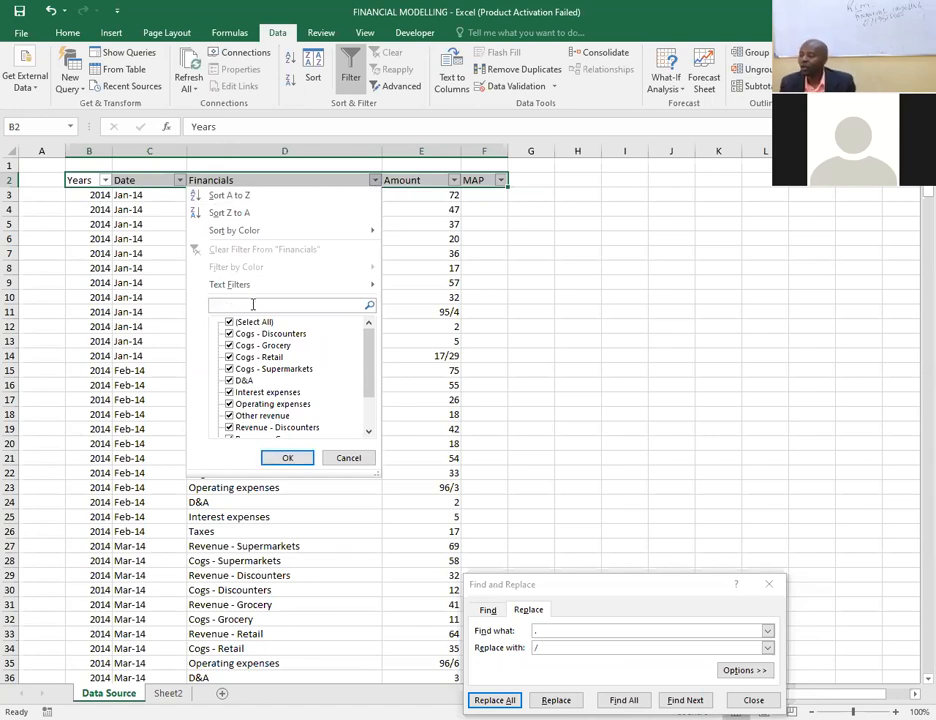
pyautogui.write('re')
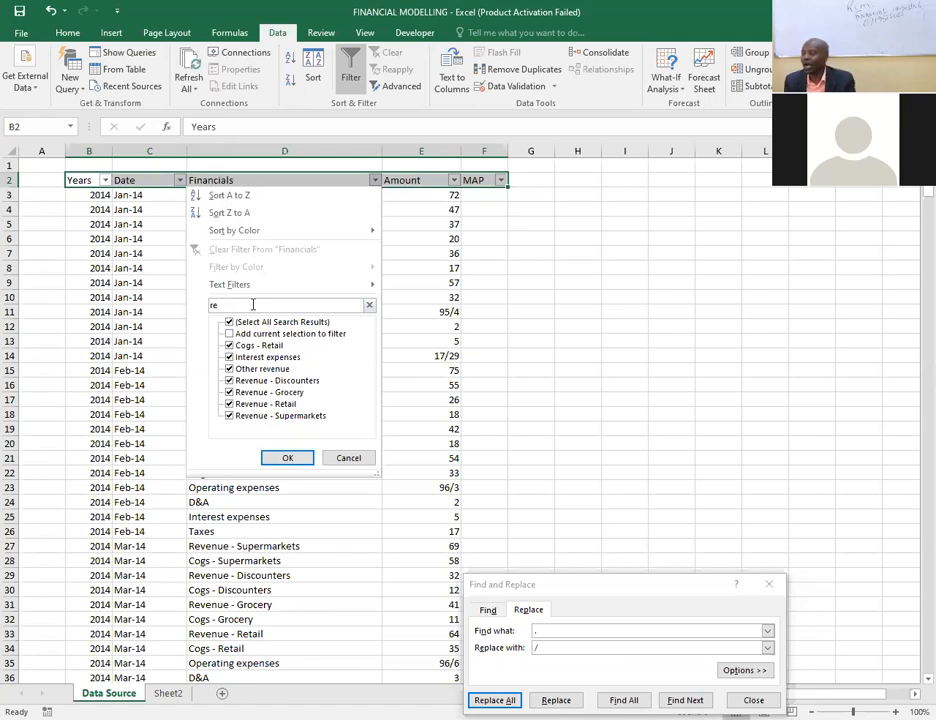
pyautogui.write('v')
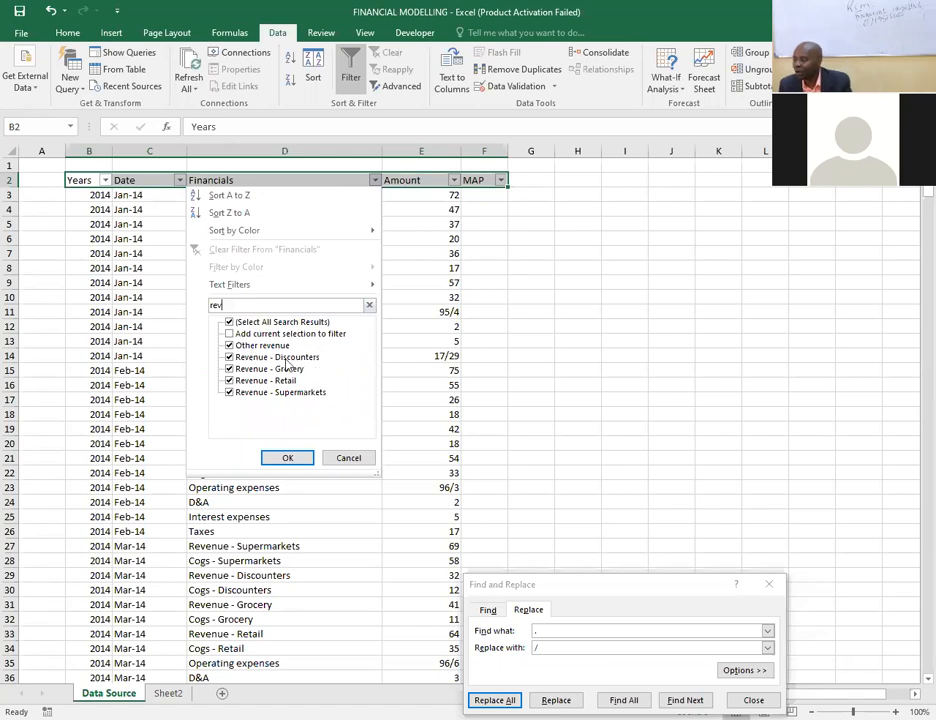
pyautogui.click(287, 459)
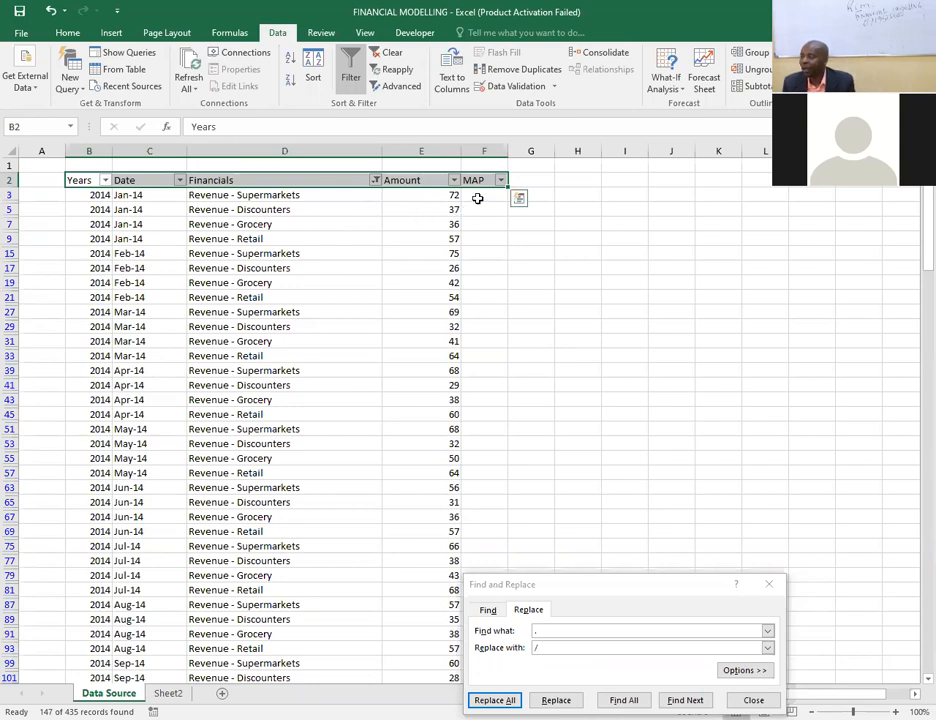
# Enter "Revenue" in the first MAP cell, F3, and close the Find and Replace dialog.
pyautogui.click(478, 196)
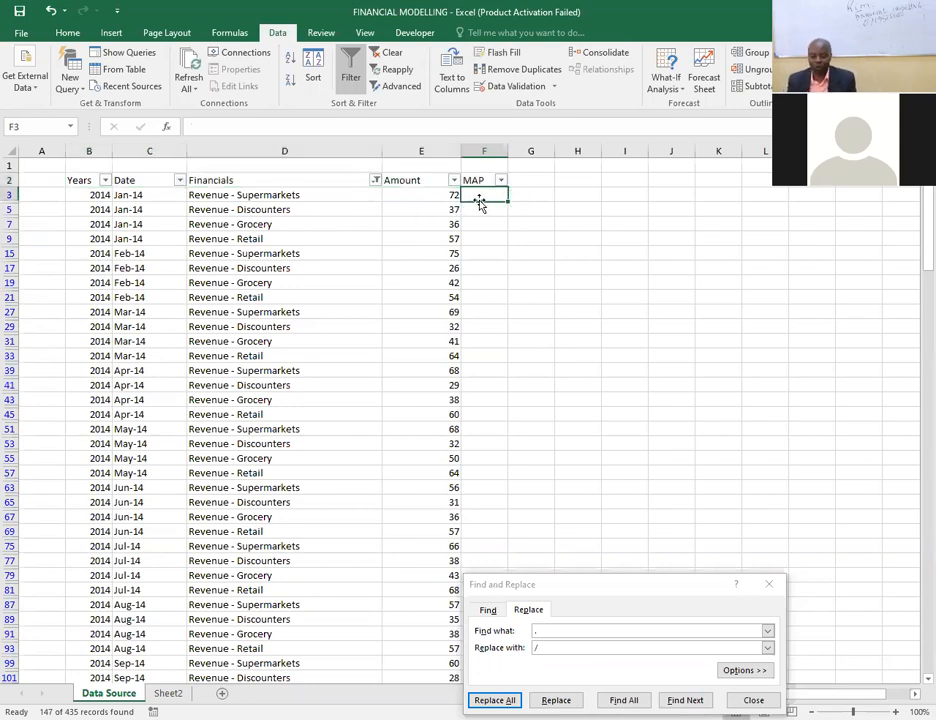
pyautogui.doubleClick(480, 201)
pyautogui.write('Revenue')
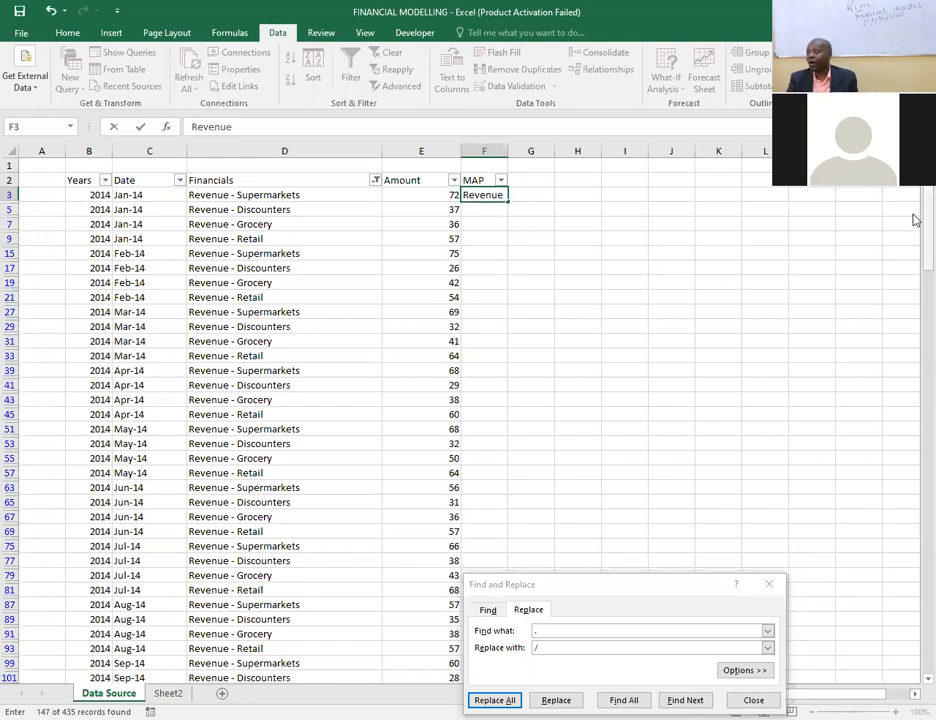
pyautogui.moveTo(913, 220); pyautogui.dragTo(913, 668)
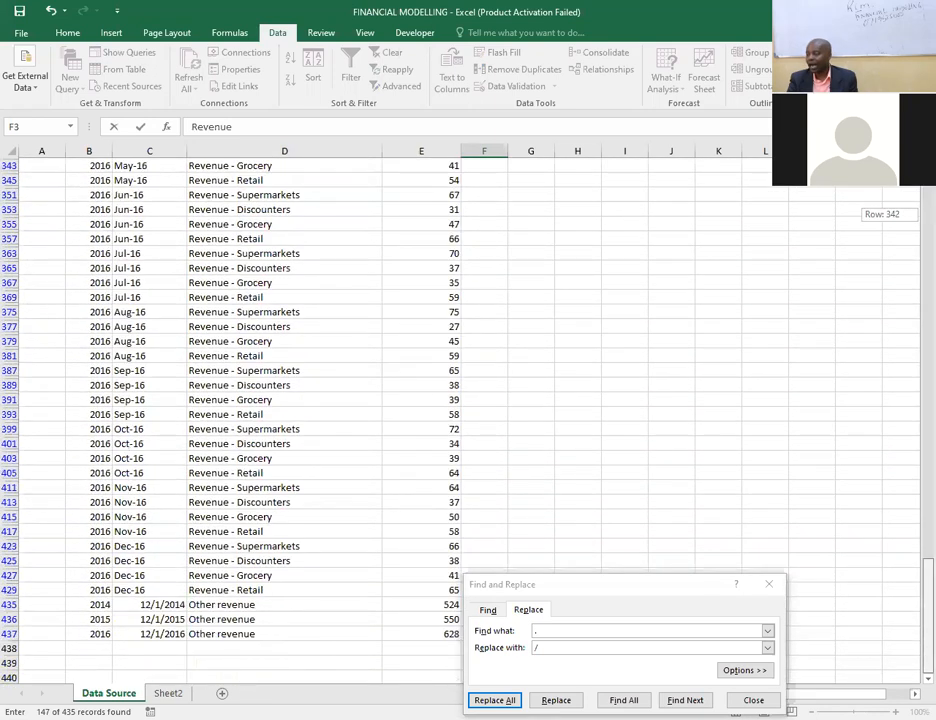
pyautogui.click(768, 586)
pyautogui.scroll(15, 764, 586)
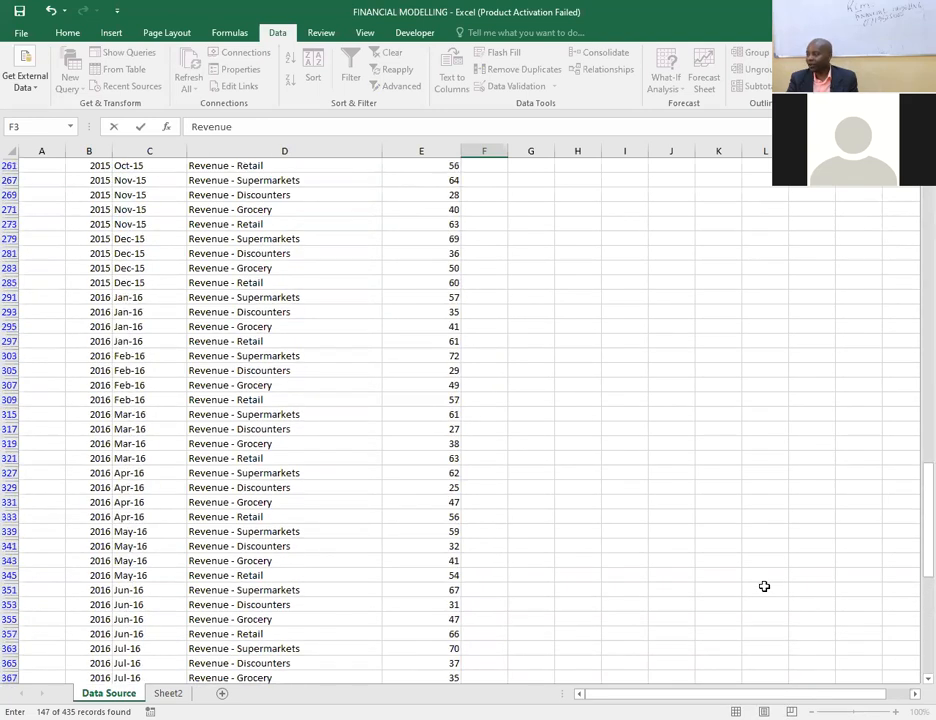
pyautogui.scroll(14, 764, 586)
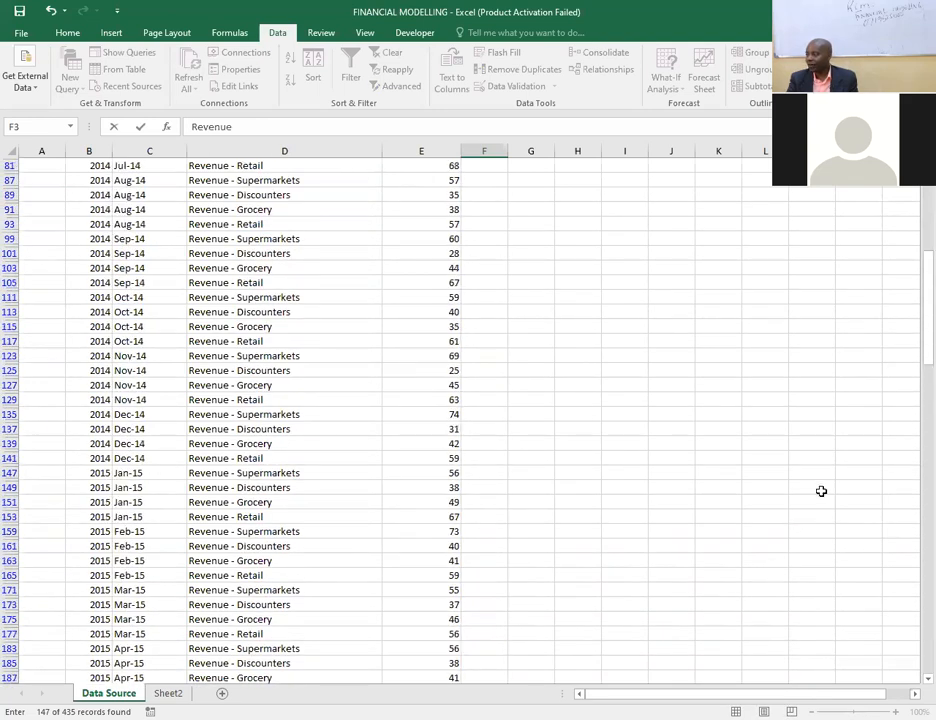
pyautogui.moveTo(914, 352); pyautogui.dragTo(914, 209)
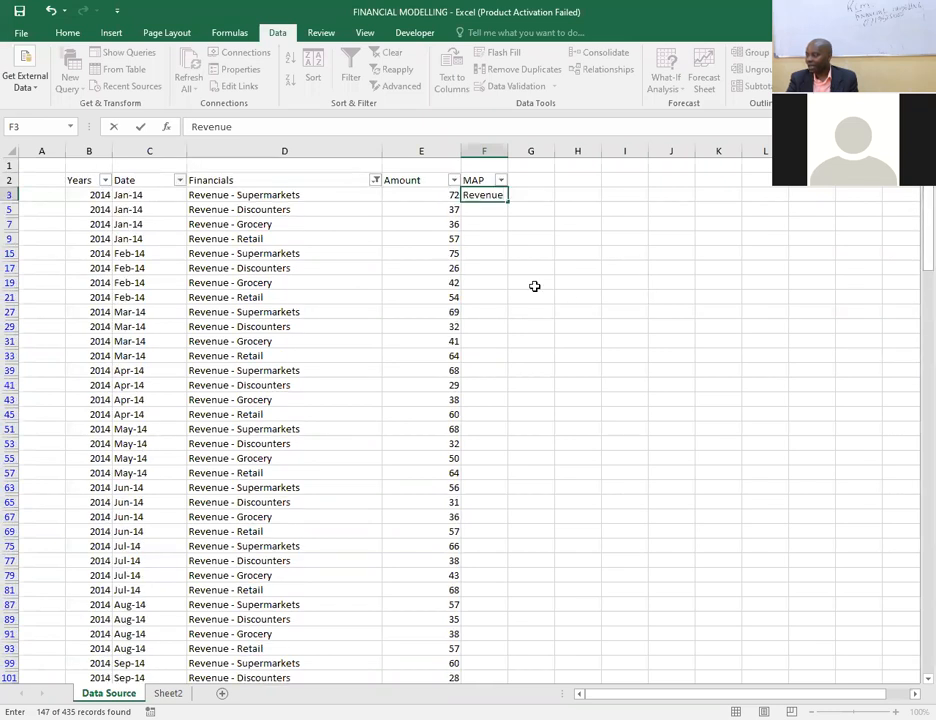
pyautogui.moveTo(914, 246); pyautogui.dragTo(927, 615)
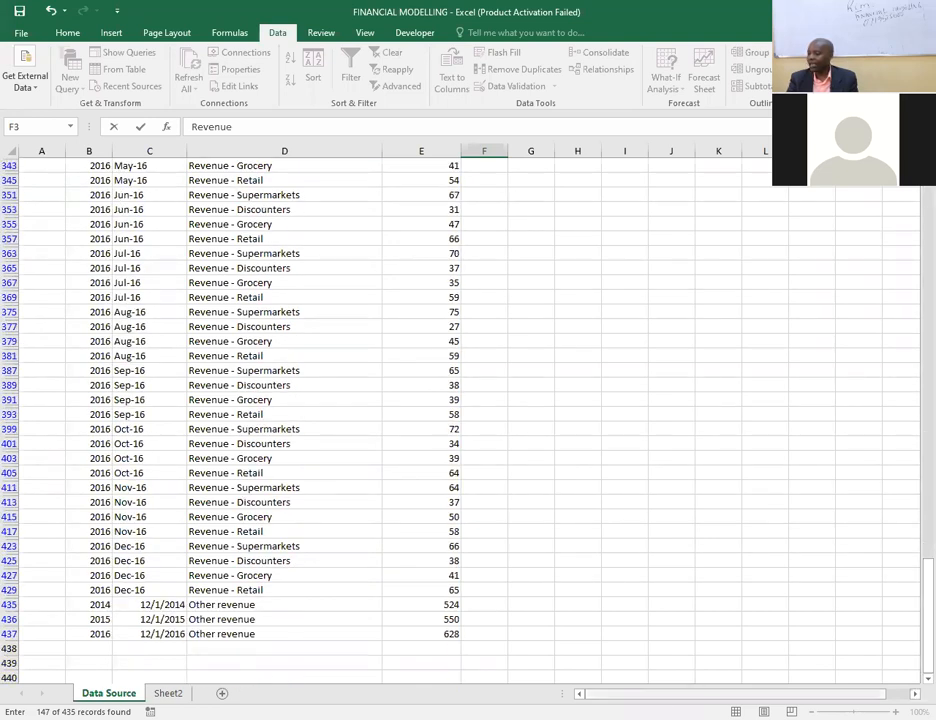
pyautogui.keyDown('shift'); pyautogui.click(480, 634); pyautogui.keyUp('shift')
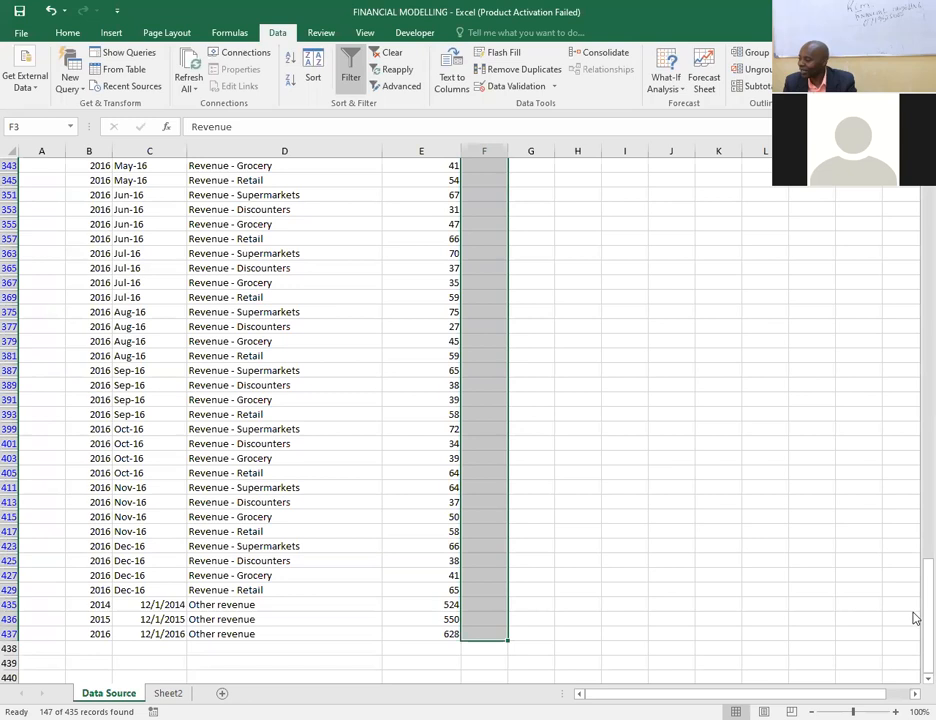
pyautogui.moveTo(928, 568); pyautogui.dragTo(922, 608)
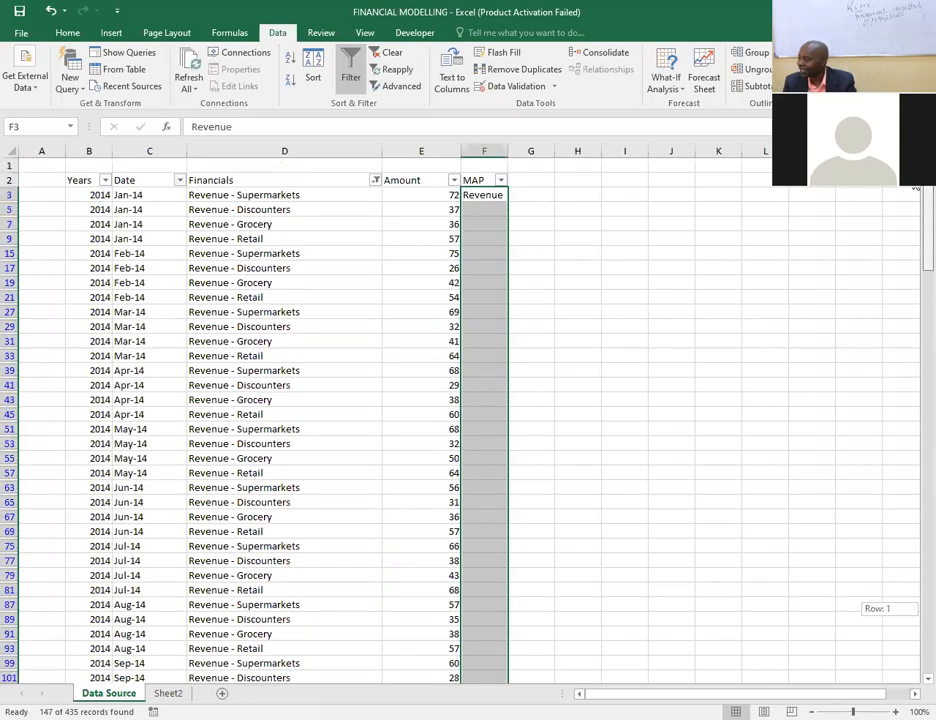
pyautogui.click(624, 311)
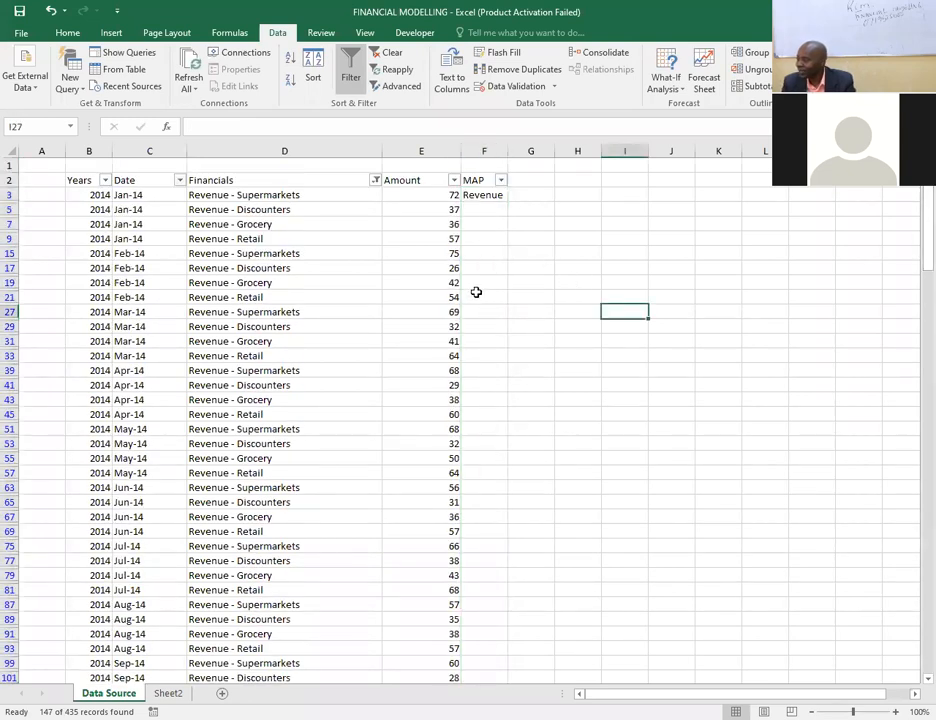
# Copy "Revenue" from F3 into the filtered MAP cells down to F437, and clear these entries again.
pyautogui.click(481, 197)
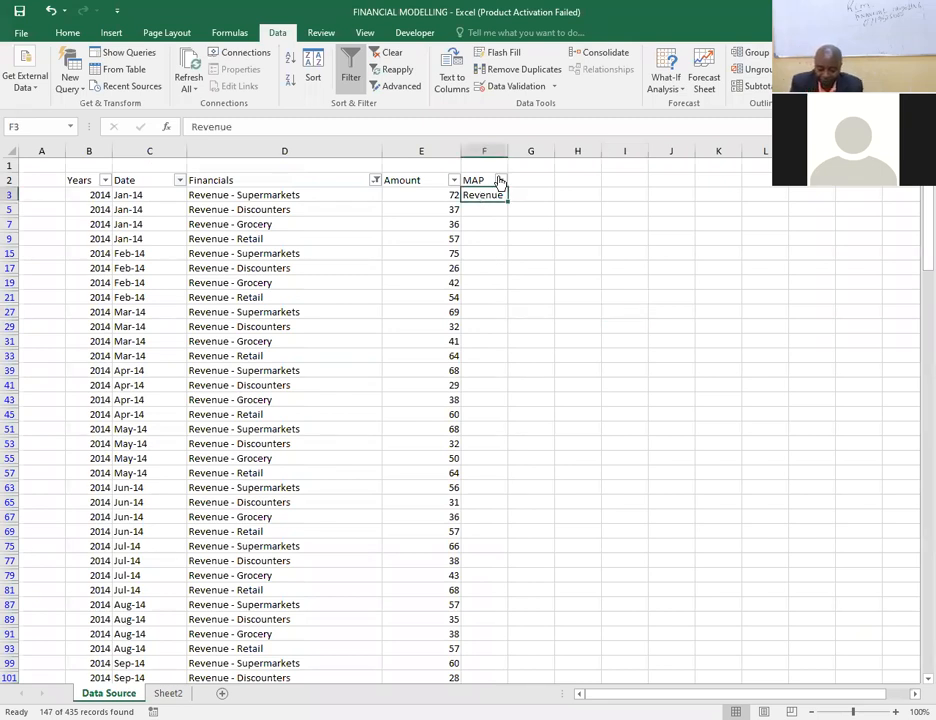
pyautogui.hotkey('ctrl', 'c')
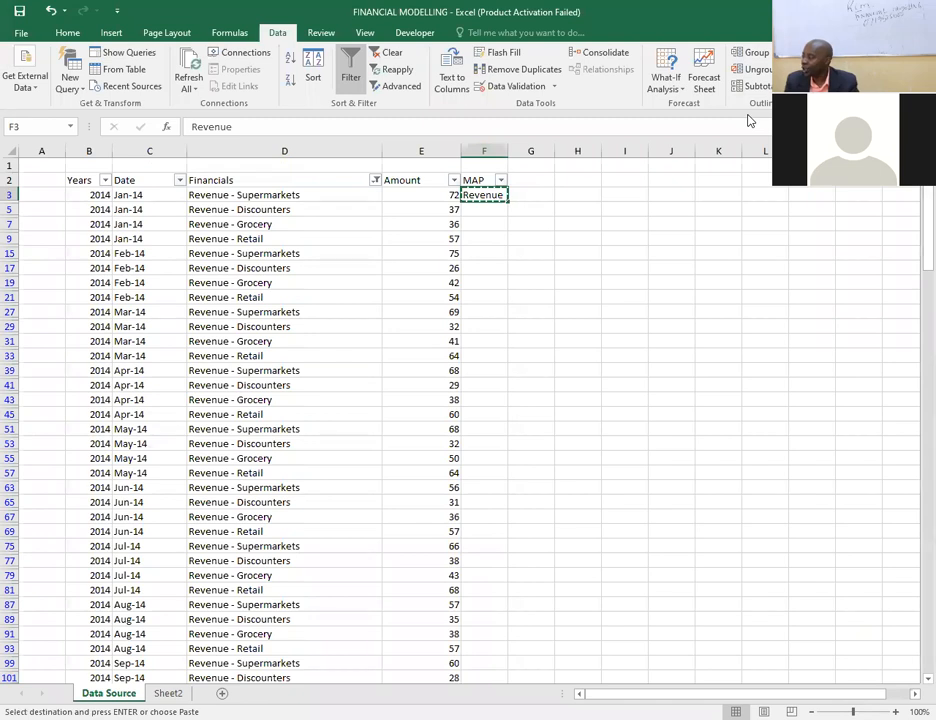
pyautogui.moveTo(928, 221); pyautogui.dragTo(913, 664)
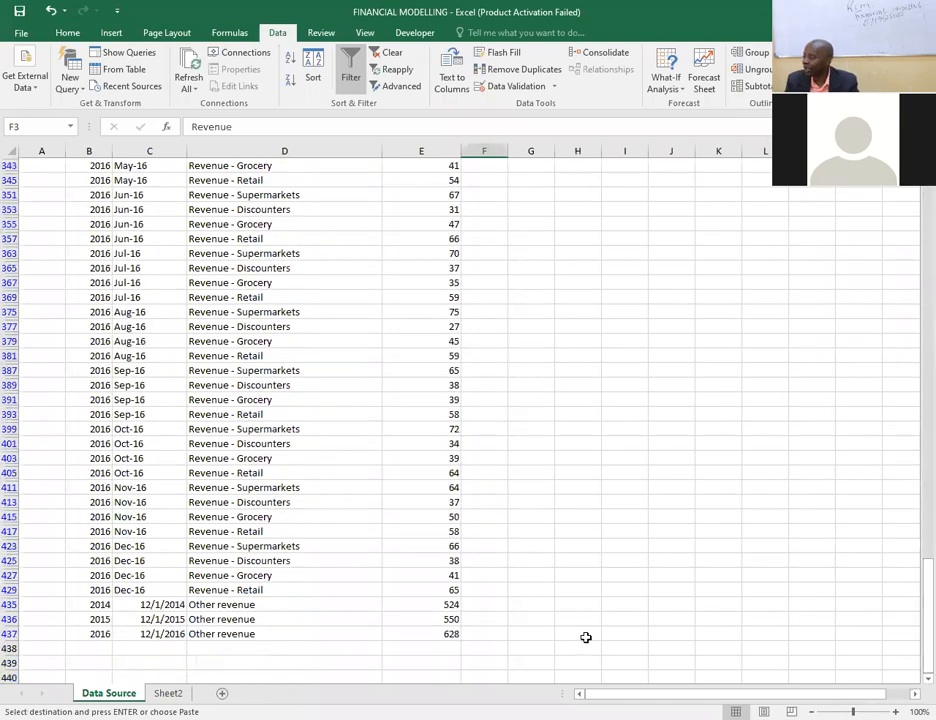
pyautogui.keyDown('shift'); pyautogui.click(480, 634); pyautogui.keyUp('shift')
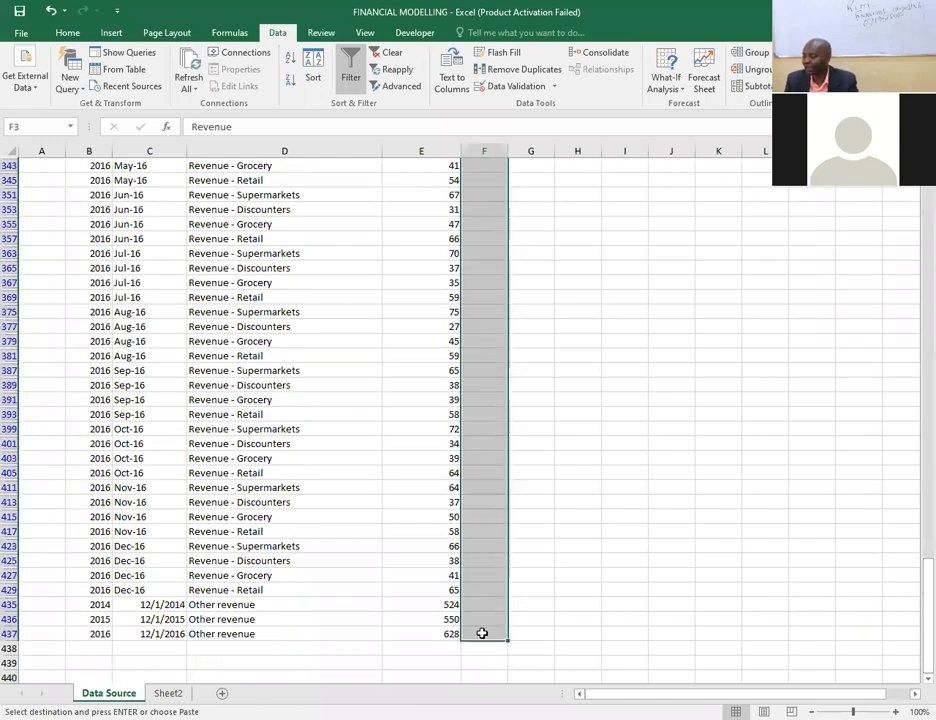
pyautogui.hotkey('ctrl', 'v')
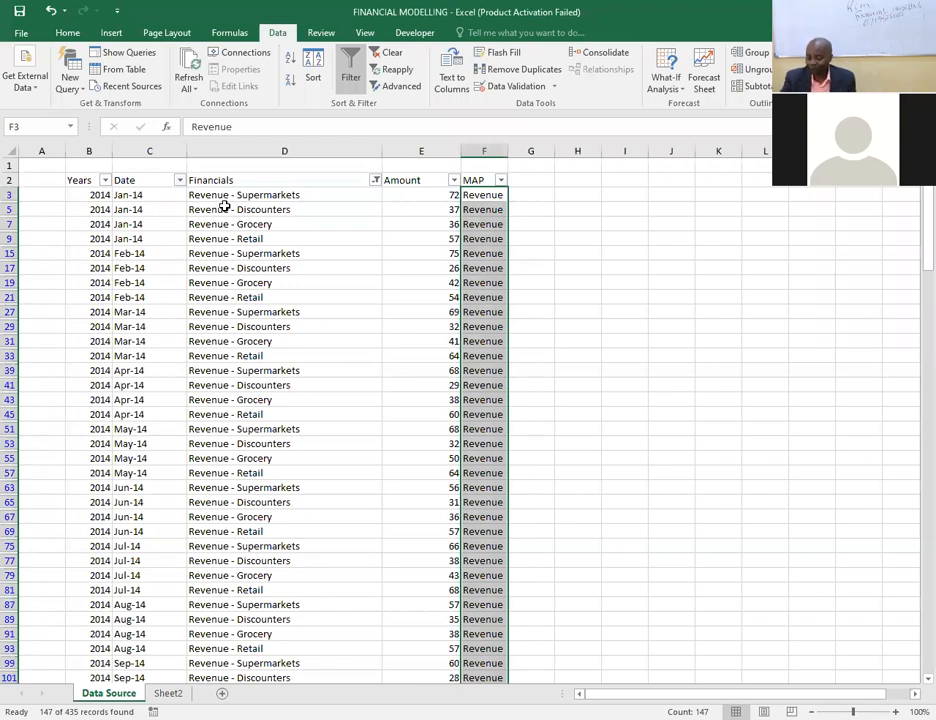
pyautogui.press('Delete')
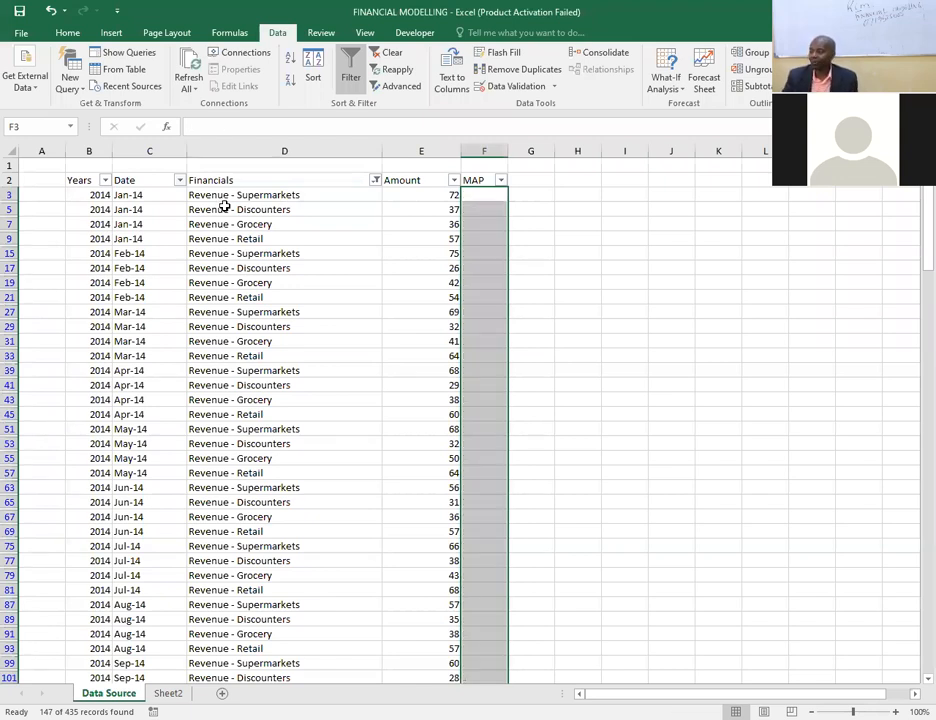
# Filter the Financials column by the search text "revenue", keeping all matching entries selected.
pyautogui.click(375, 181)
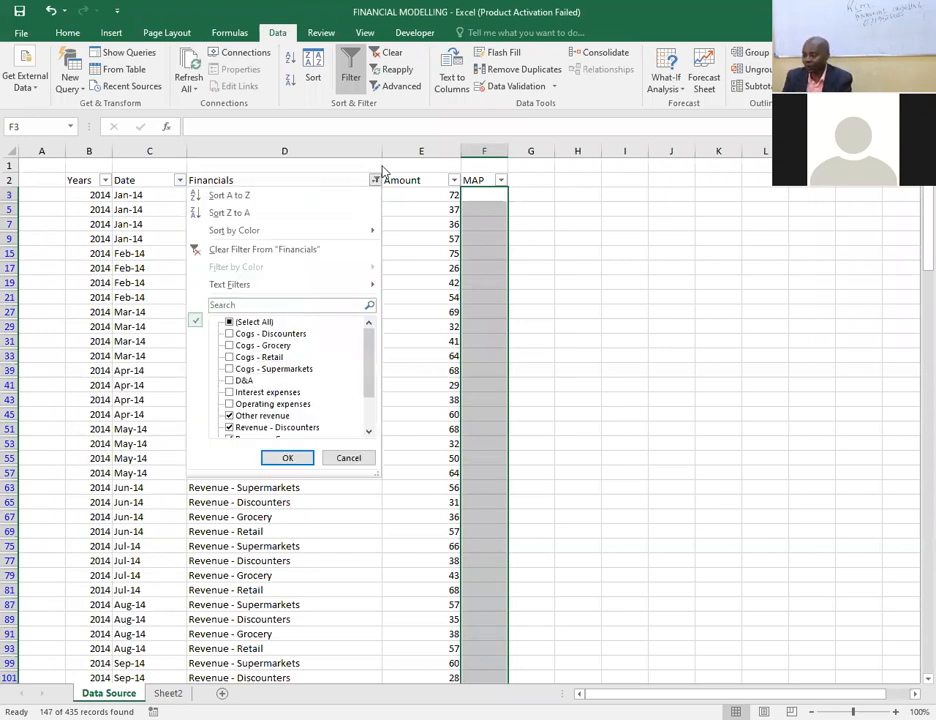
pyautogui.click(253, 303)
pyautogui.write('rev')
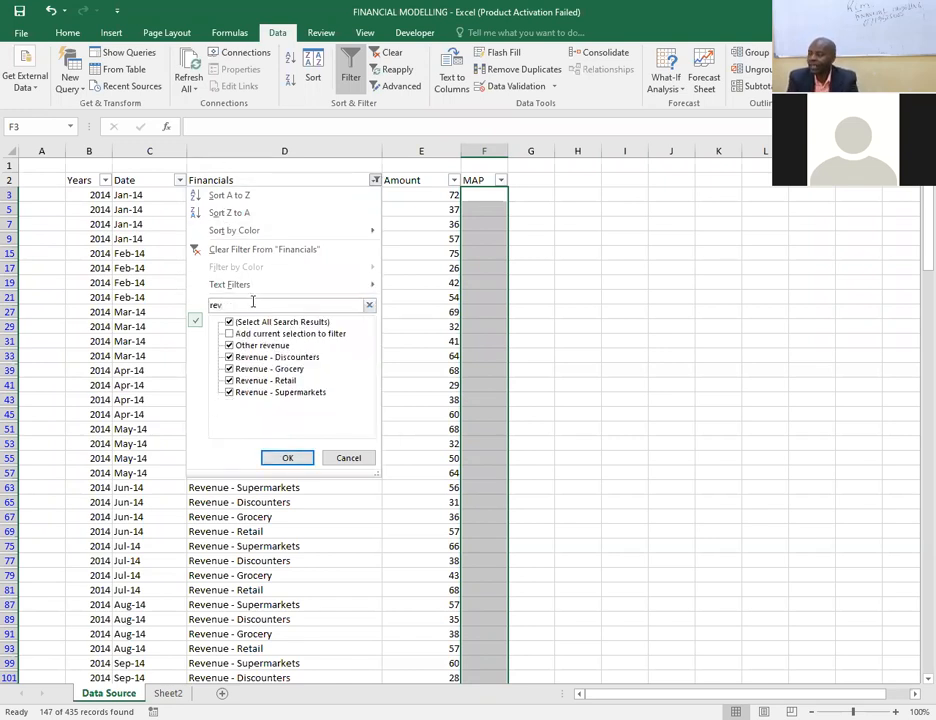
pyautogui.write('enue')
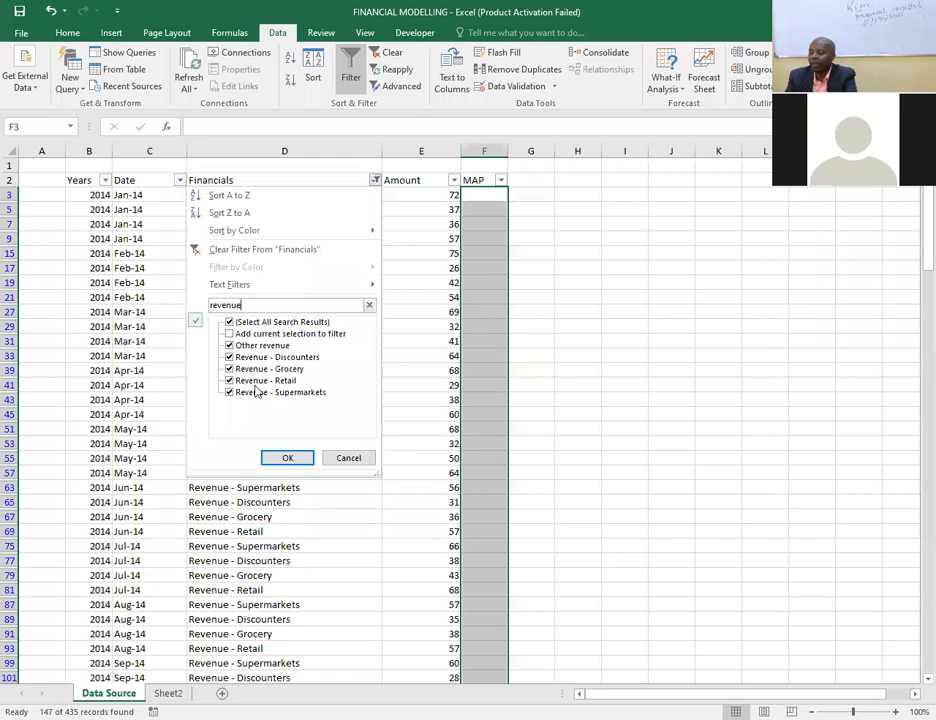
pyautogui.click(285, 458)
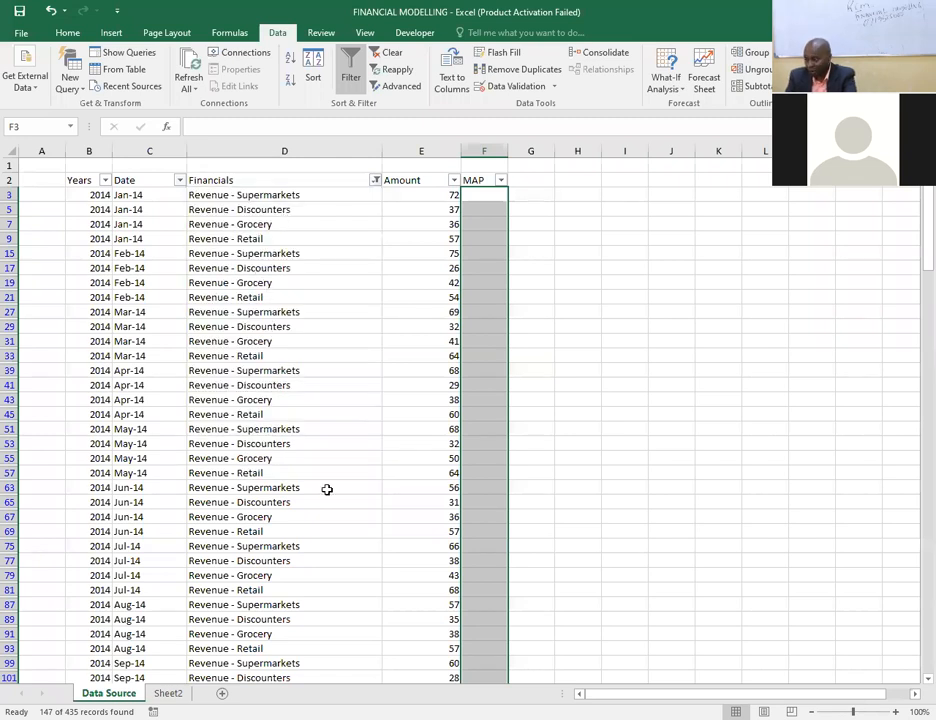
# Enter "Revenue" in the first filtered MAP cell, F3.
pyautogui.click(480, 197)
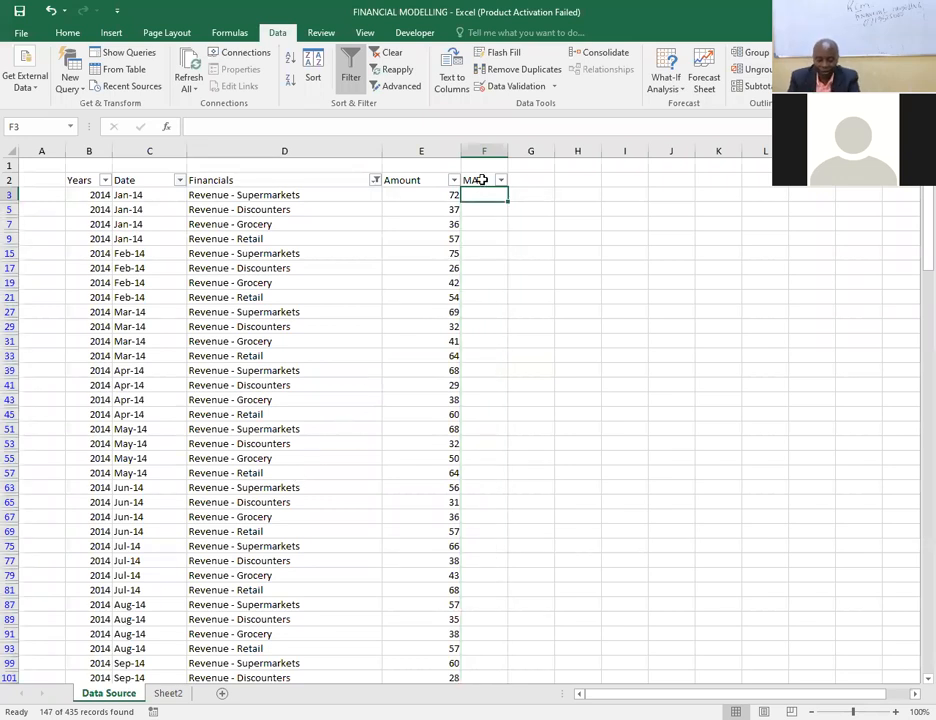
pyautogui.write('Revrmue')
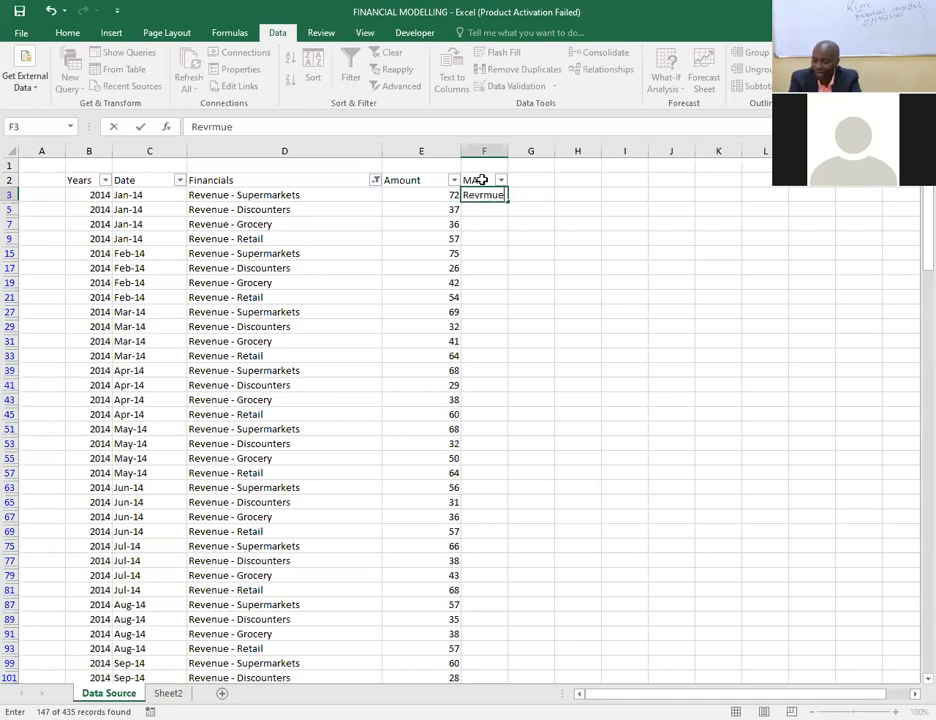
pyautogui.press('BackSpace')
pyautogui.press('BackSpace')
pyautogui.press('BackSpace')
pyautogui.press('BackSpace')
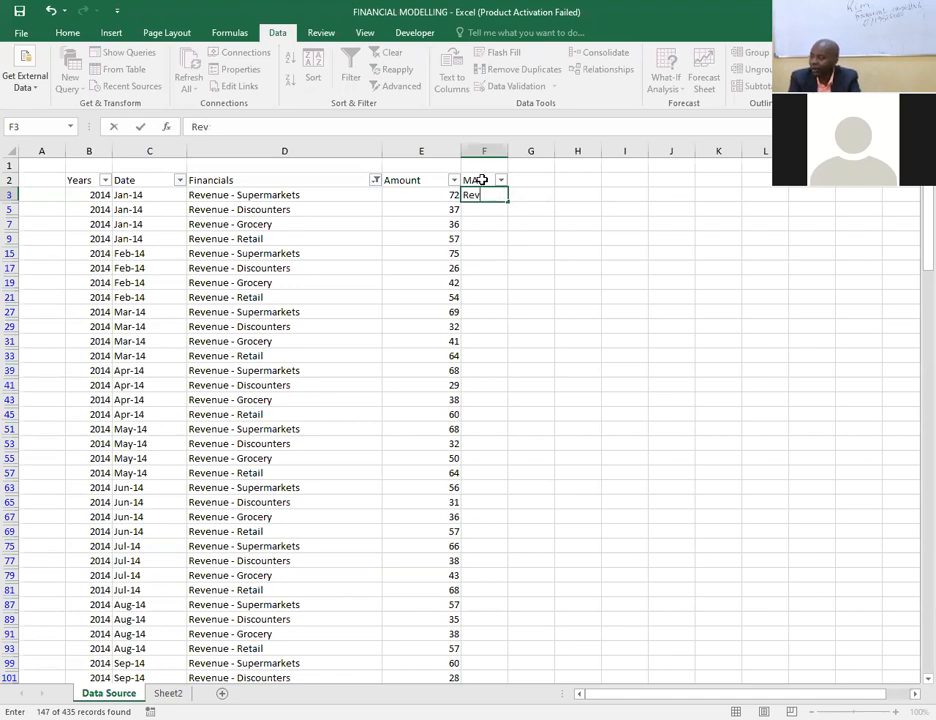
pyautogui.write('enue')
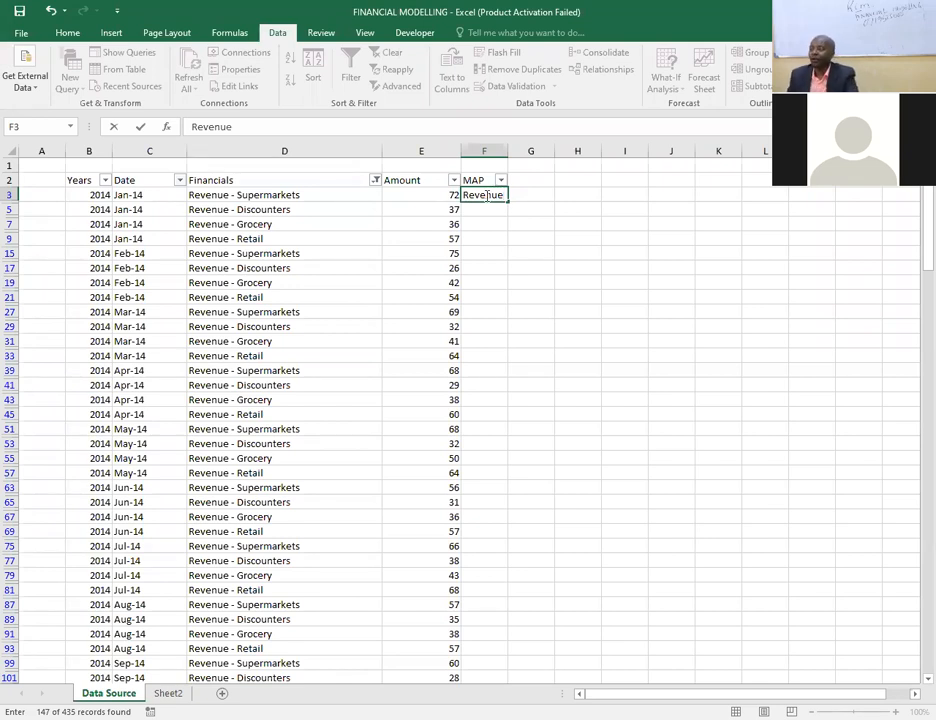
pyautogui.click(518, 195)
pyautogui.click(497, 194)
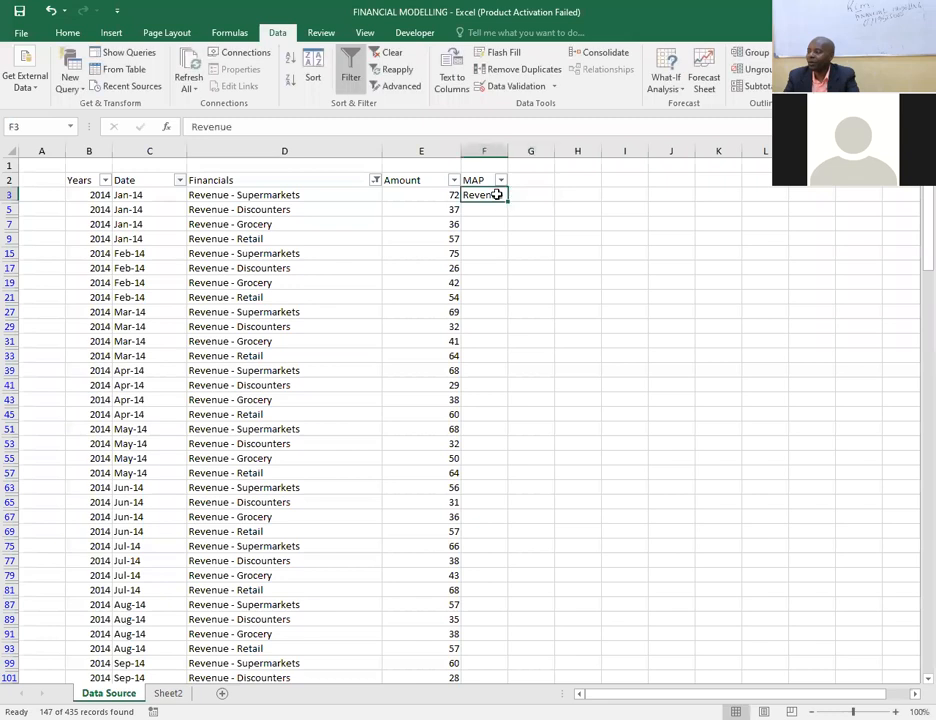
# Copy "Revenue" from F3 into all the filtered MAP cells down to F437.
pyautogui.hotkey('ctrl', 'c')
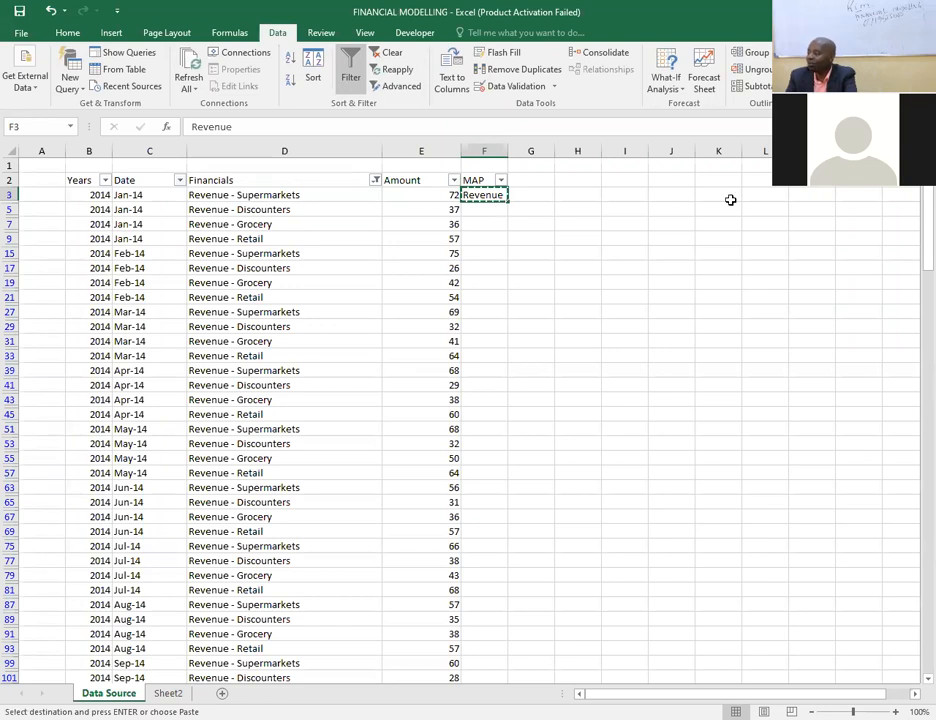
pyautogui.moveTo(927, 235); pyautogui.dragTo(914, 675)
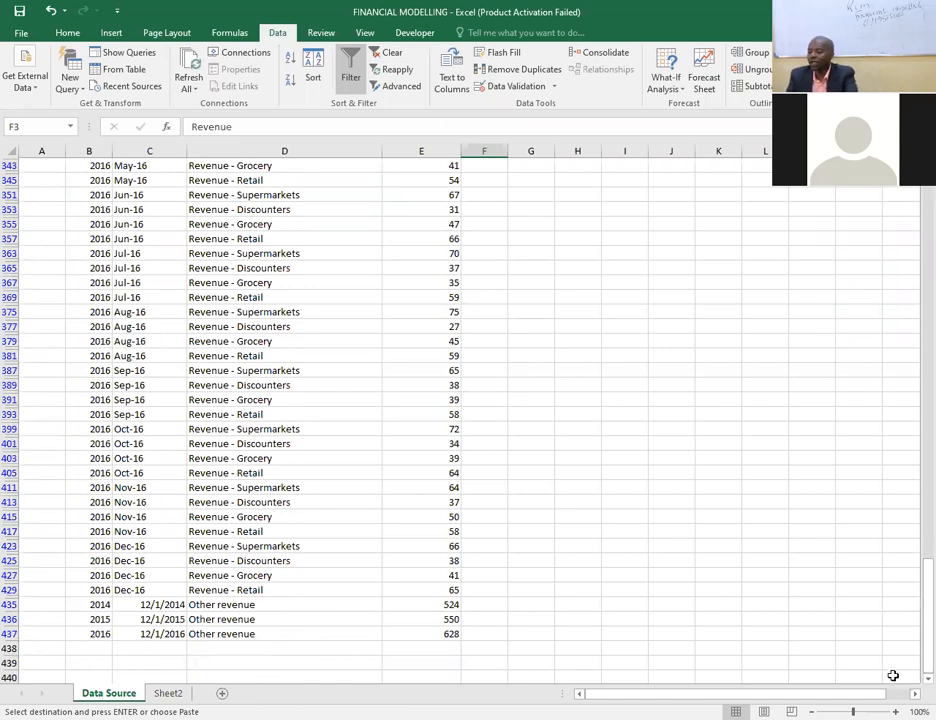
pyautogui.keyDown('shift'); pyautogui.click(476, 634); pyautogui.keyUp('shift')
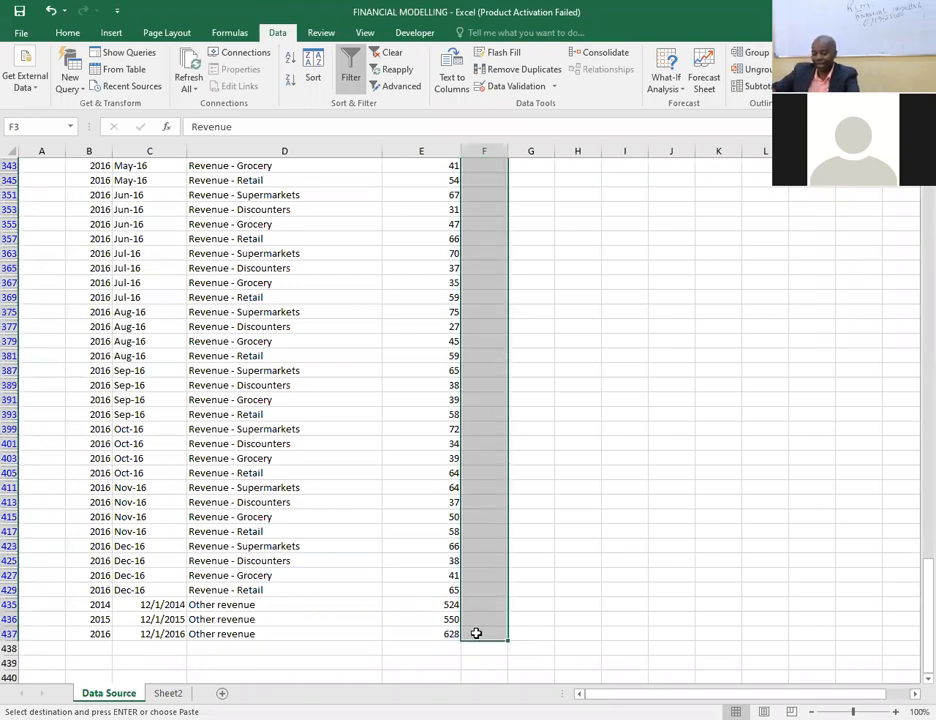
pyautogui.press('Return')
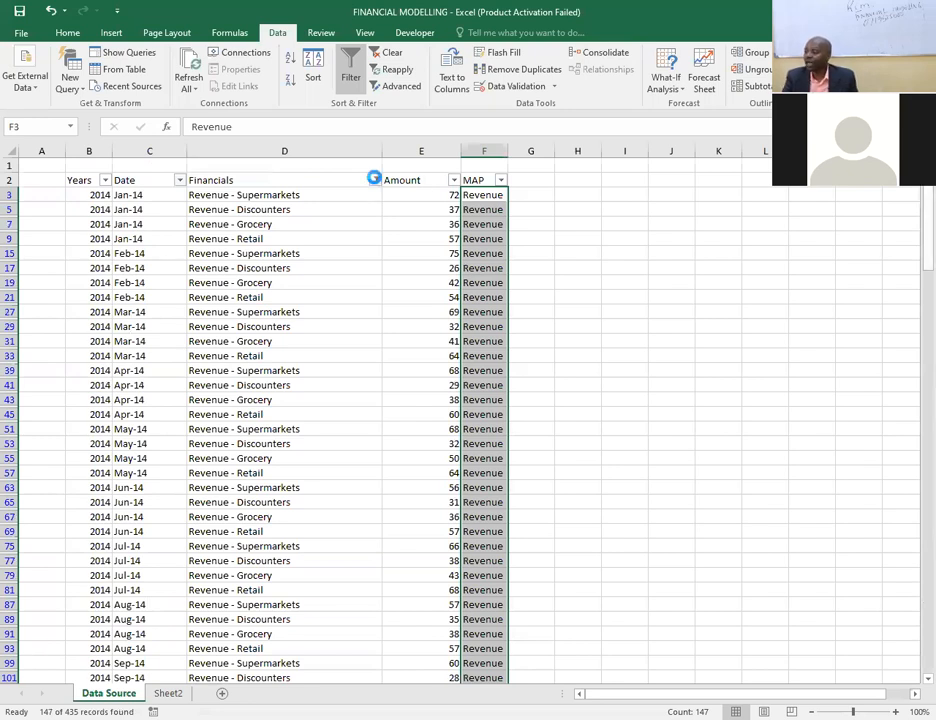
# Filter the Financials column by the search text "cogs", keeping all matching entries selected.
pyautogui.click(375, 180)
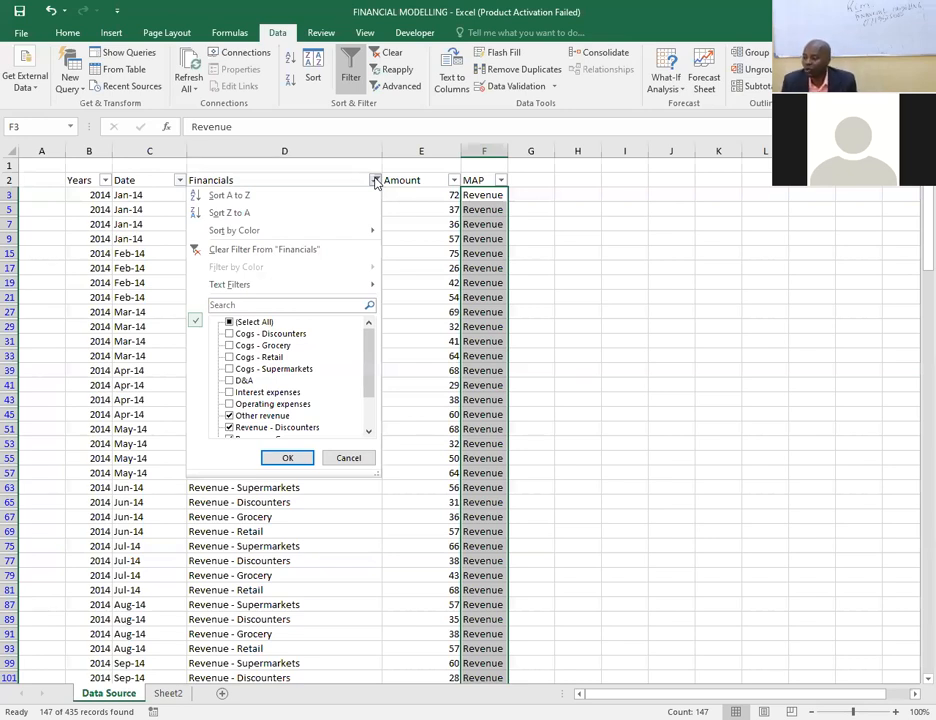
pyautogui.click(254, 304)
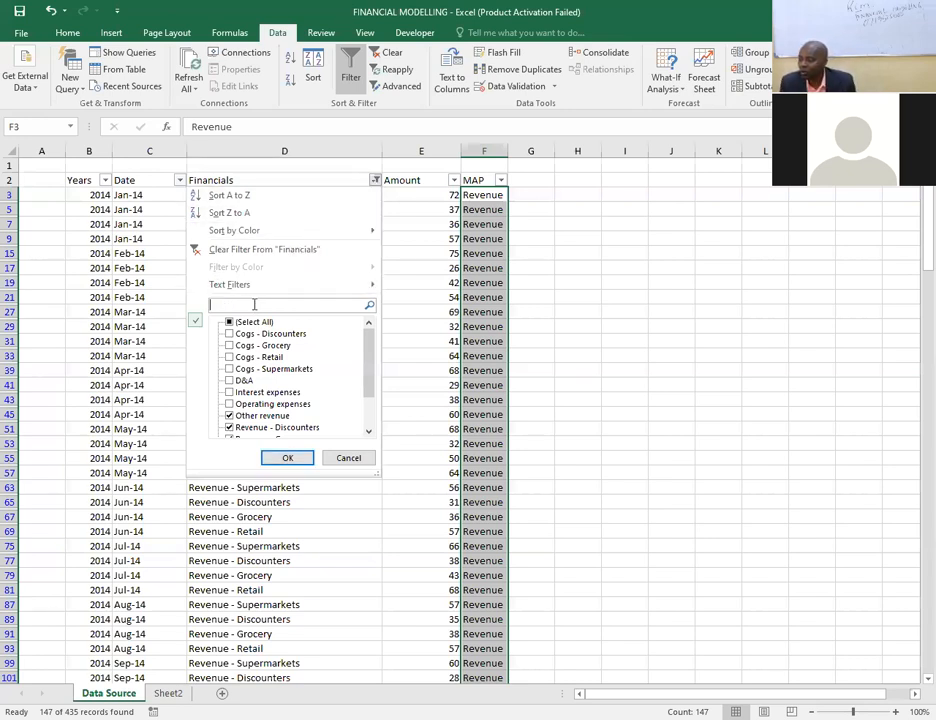
pyautogui.write('c')
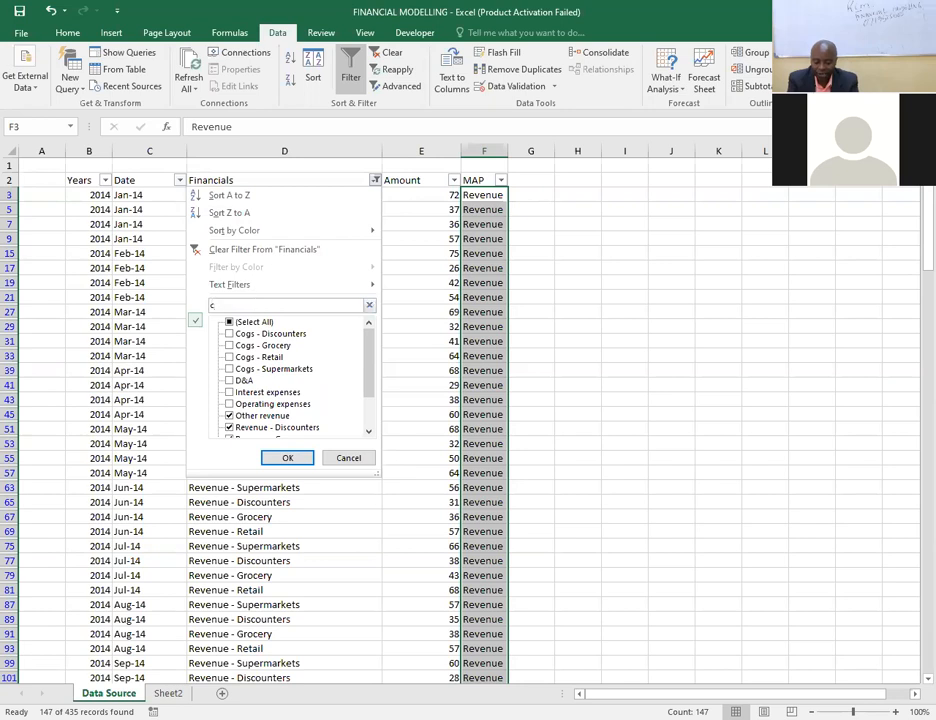
pyautogui.write('ogs')
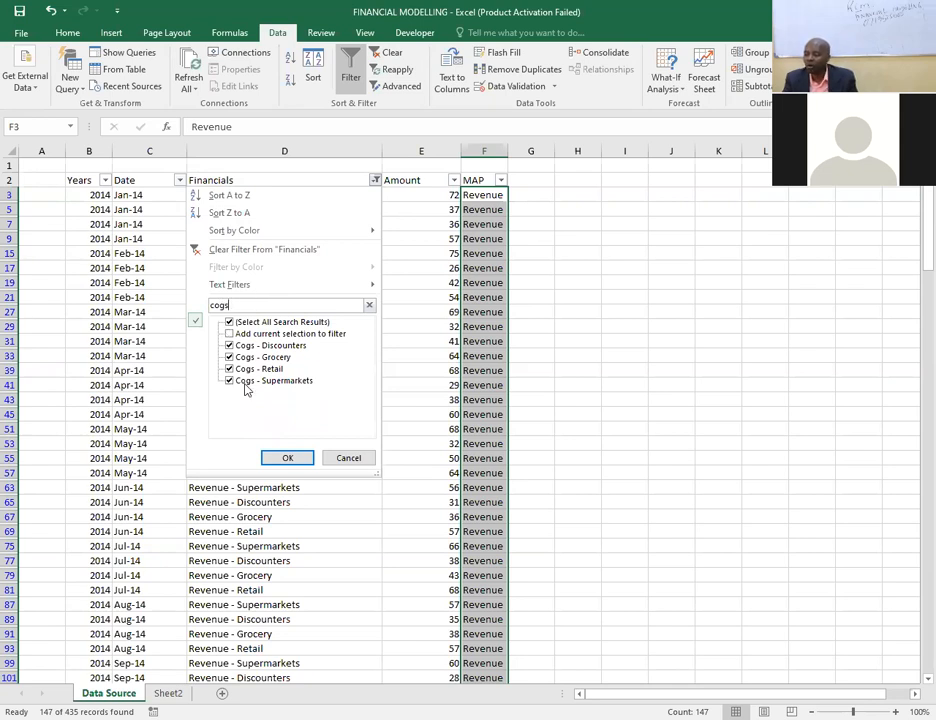
pyautogui.click(289, 458)
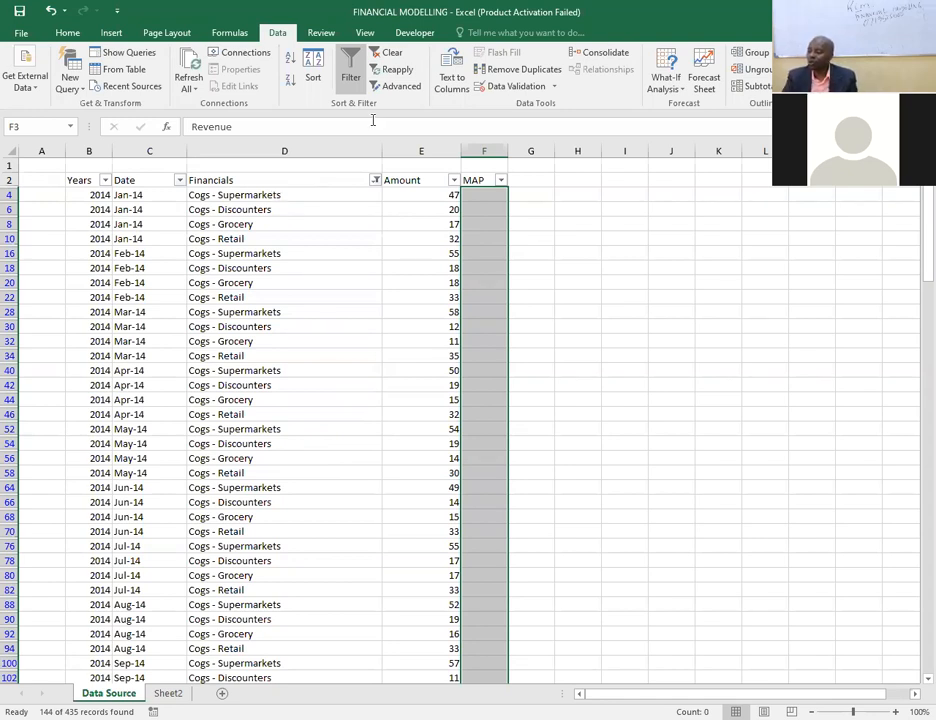
# Enter "Cogs" in the first filtered MAP cell, F4.
pyautogui.click(489, 194)
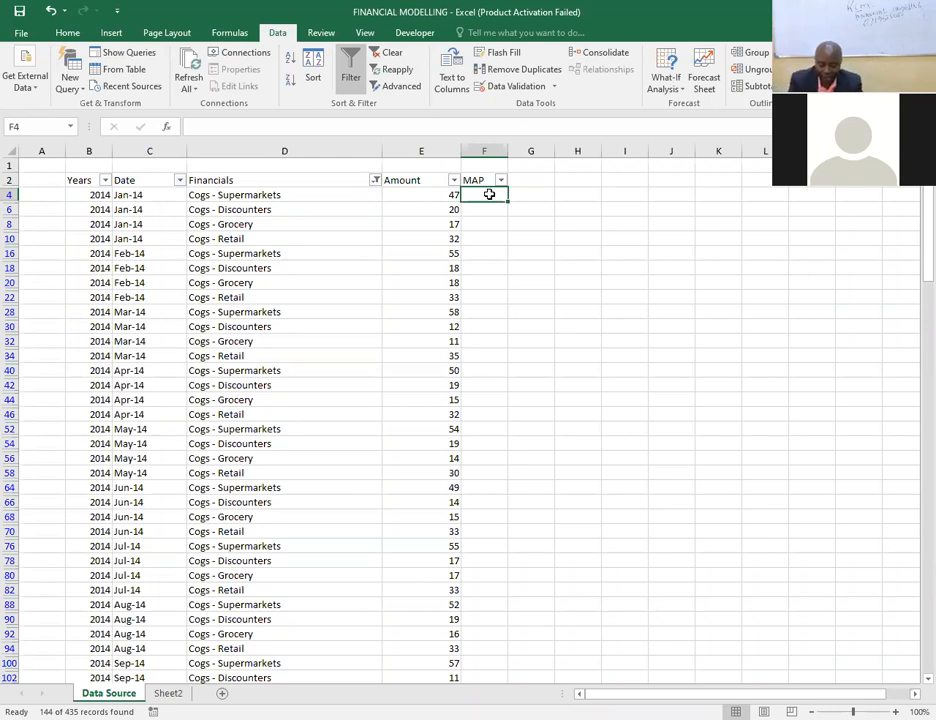
pyautogui.write('Co')
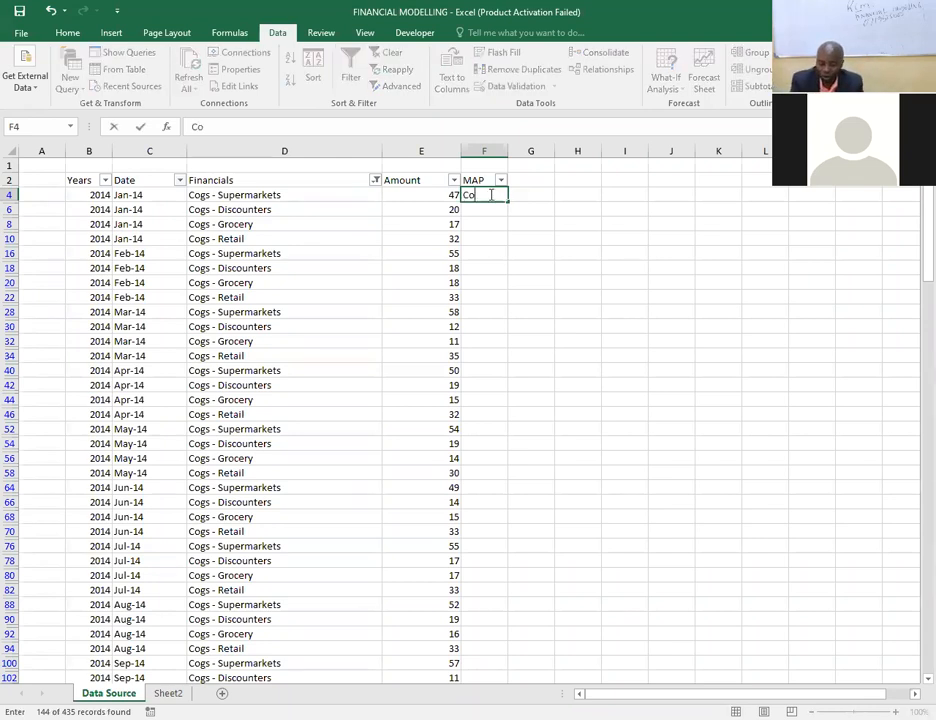
pyautogui.write('gs')
pyautogui.click(522, 194)
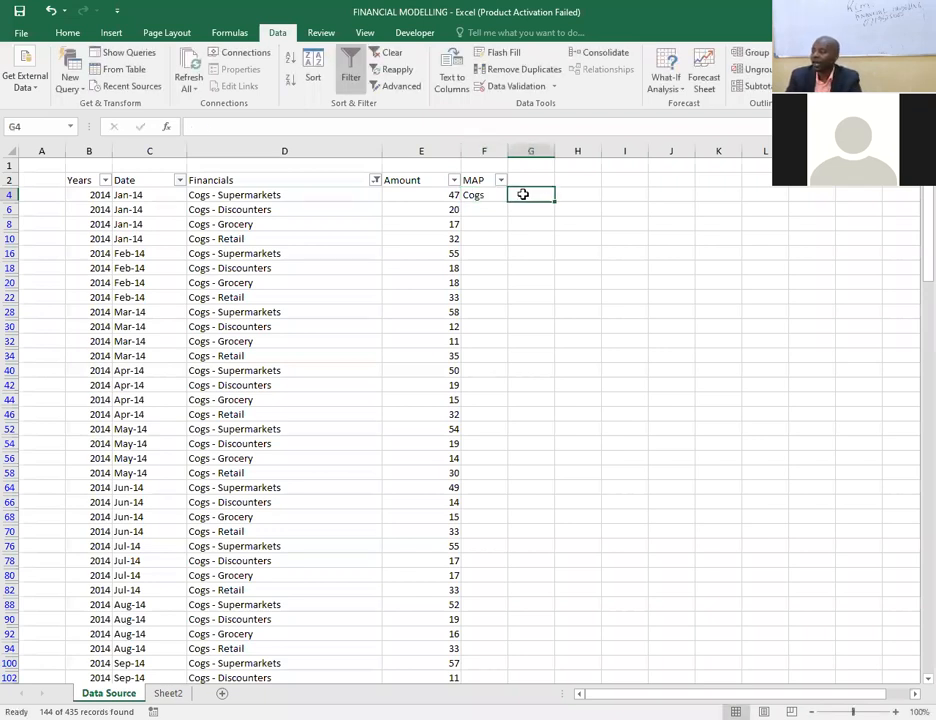
# Copy "Cogs" from F4 into the filtered MAP cells down to F430, and clear these entries again.
pyautogui.click(478, 197)
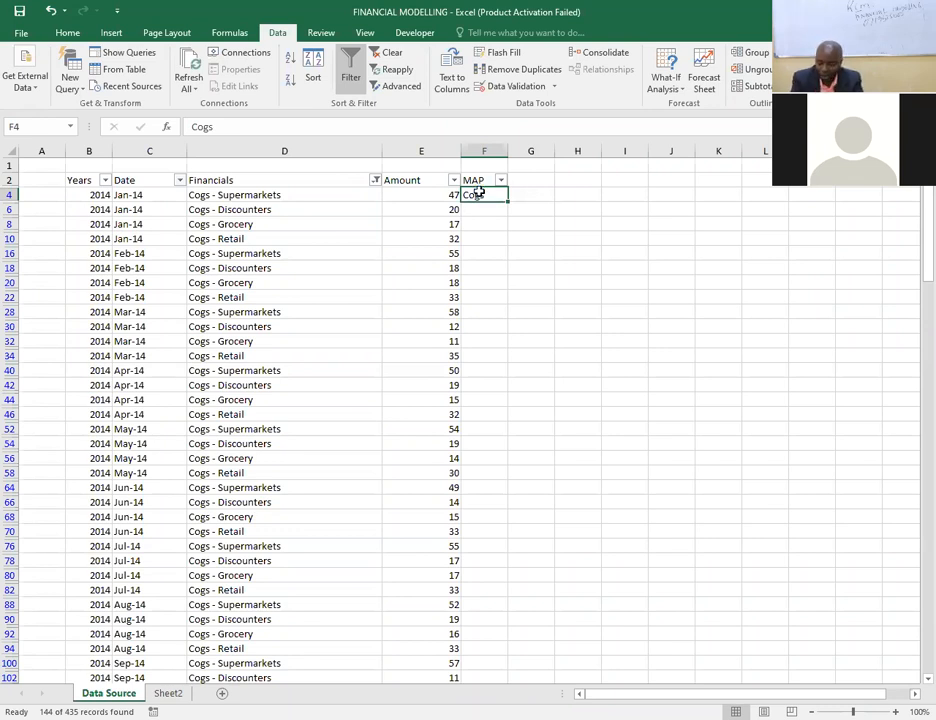
pyautogui.hotkey('ctrl', 'c')
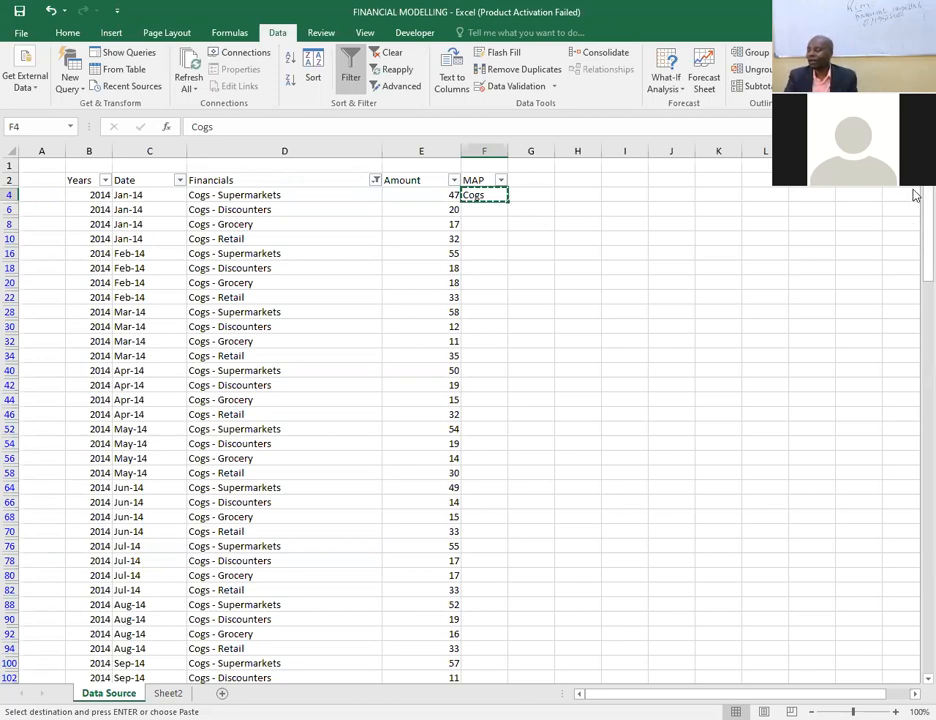
pyautogui.moveTo(913, 265); pyautogui.dragTo(913, 627)
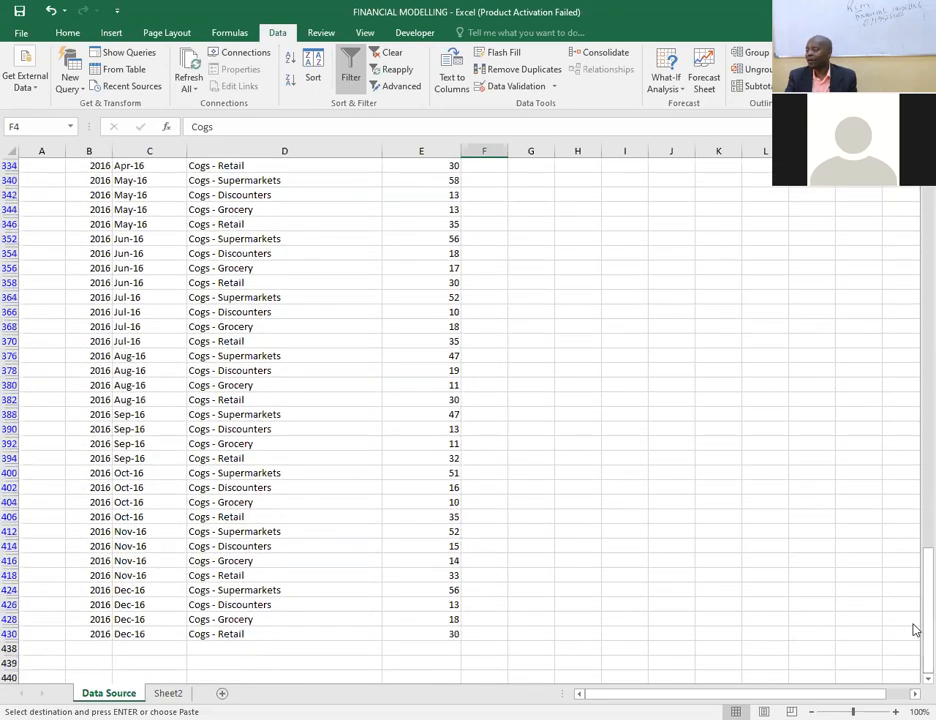
pyautogui.keyDown('shift'); pyautogui.click(492, 636); pyautogui.keyUp('shift')
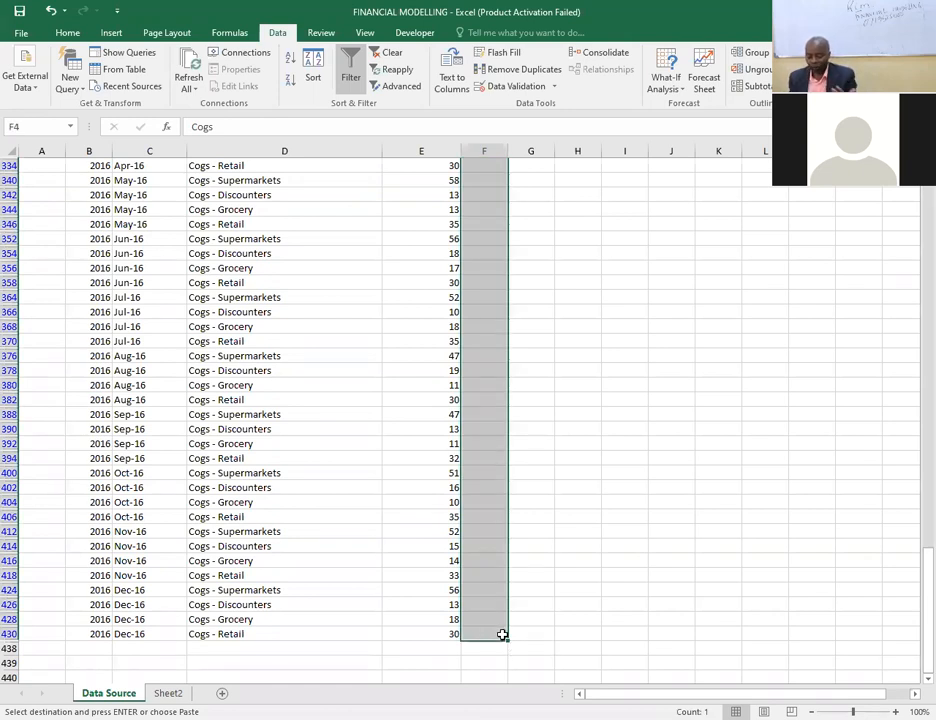
pyautogui.press('Return')
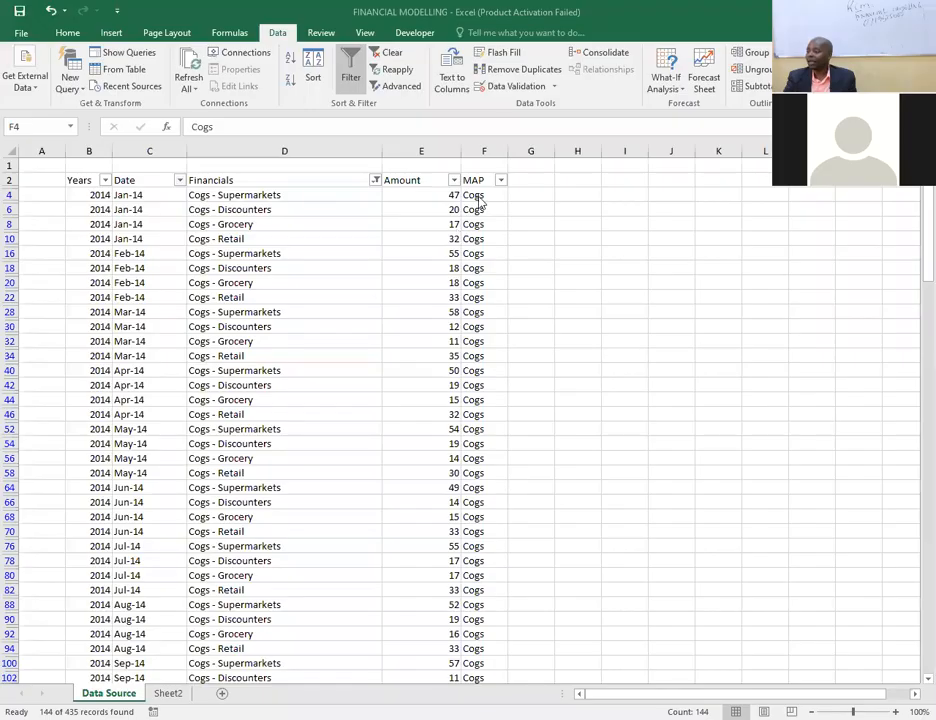
pyautogui.hotkey('ctrl', 'shift', 'Down')
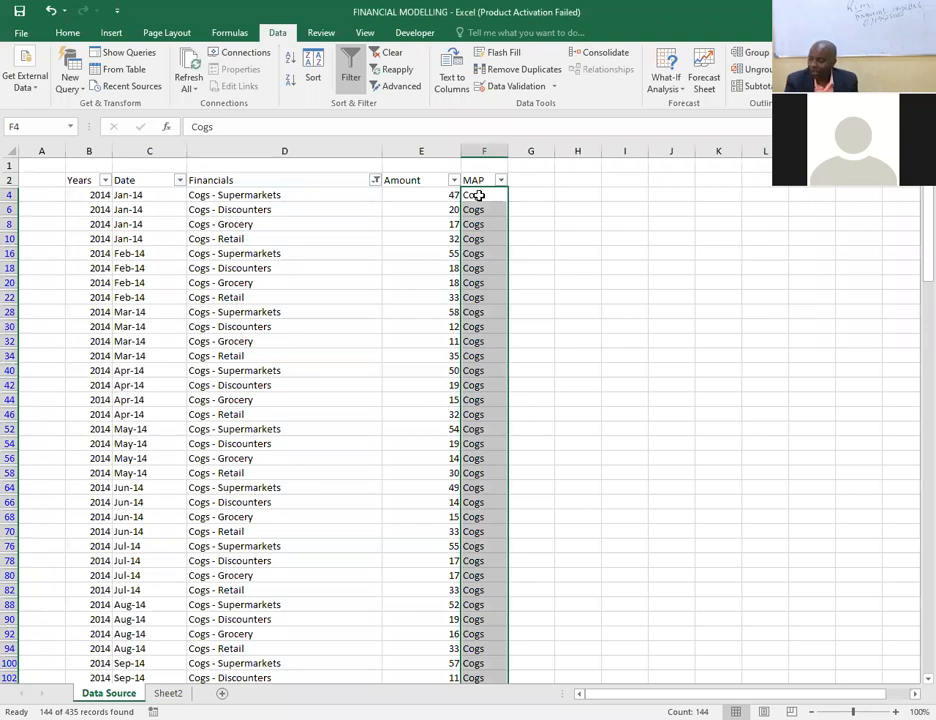
pyautogui.press('Delete')
# Enter "Cogs" again in the first filtered MAP cell, F4.
pyautogui.click(472, 195)
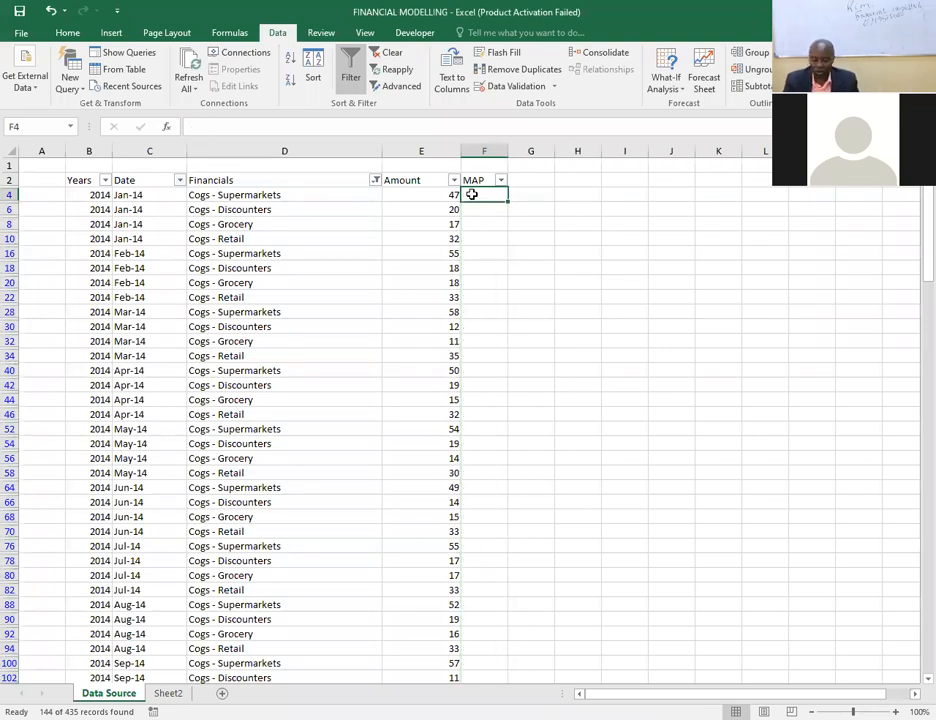
pyautogui.write('Co')
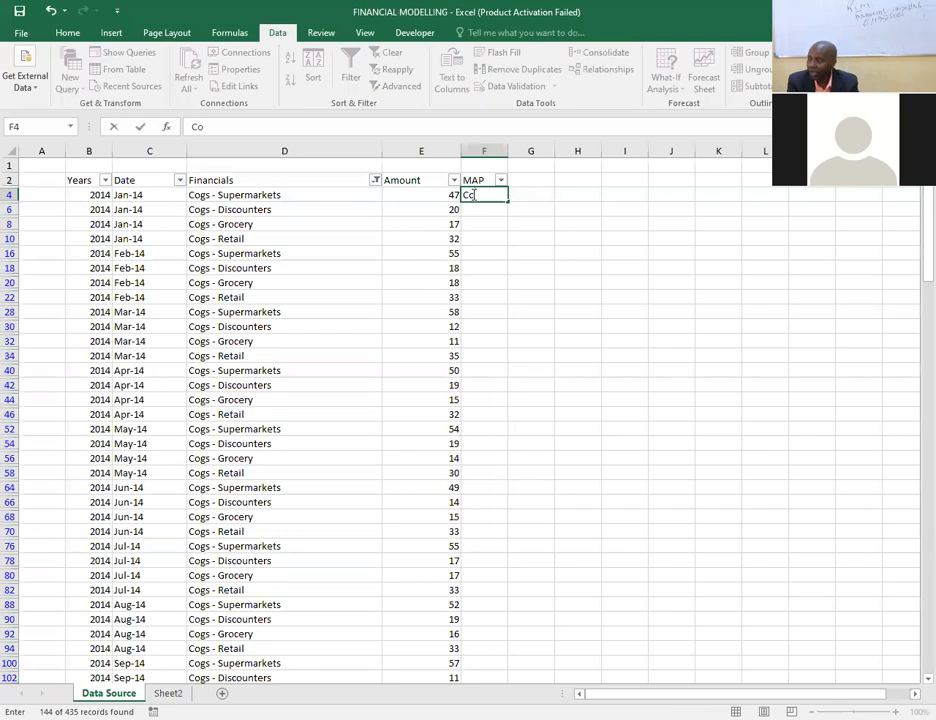
pyautogui.write('gs')
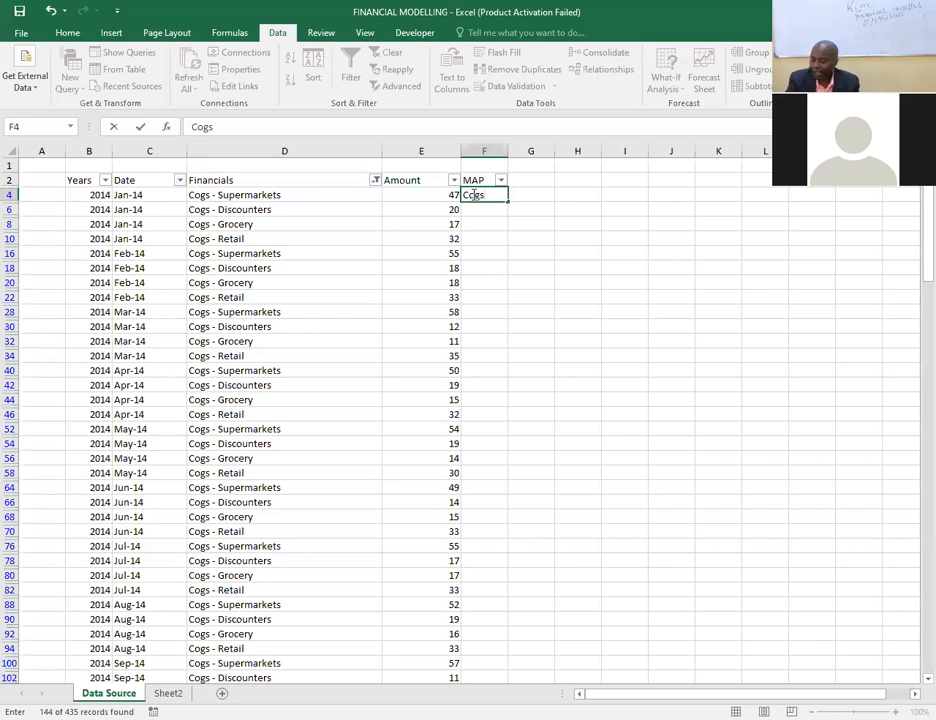
pyautogui.press('Return')
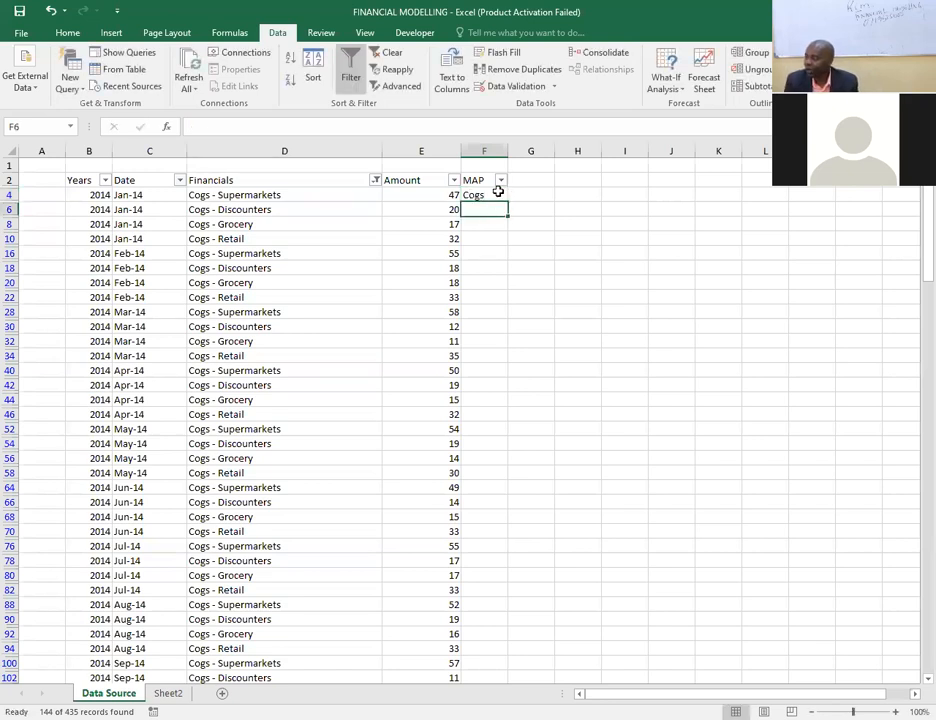
# Copy "Cogs" from F4 into all the filtered MAP cells down to F430.
pyautogui.click(497, 193)
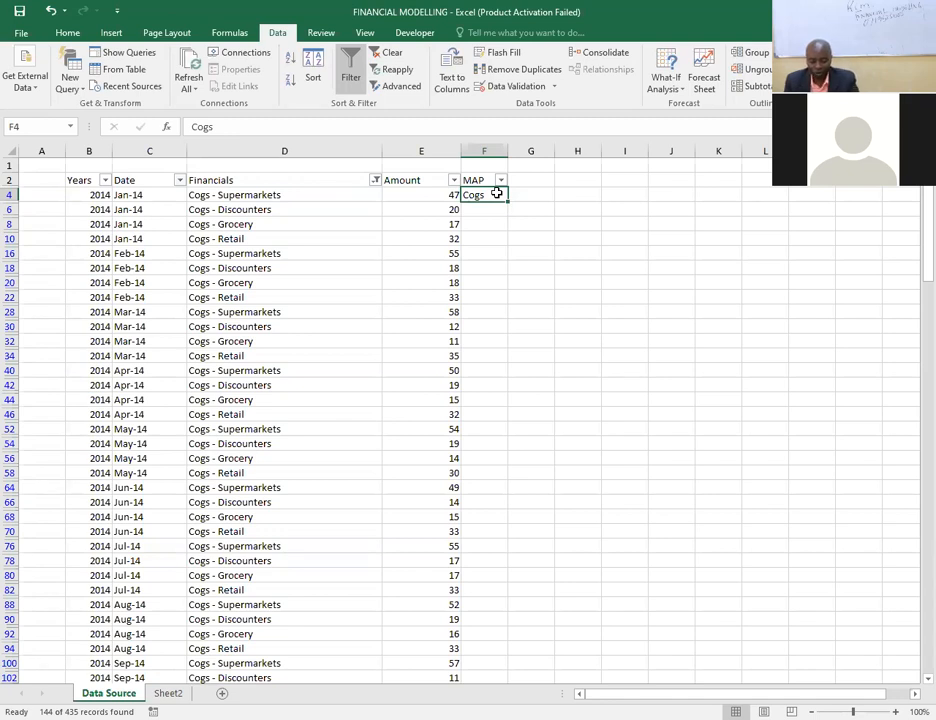
pyautogui.hotkey('ctrl', 'c')
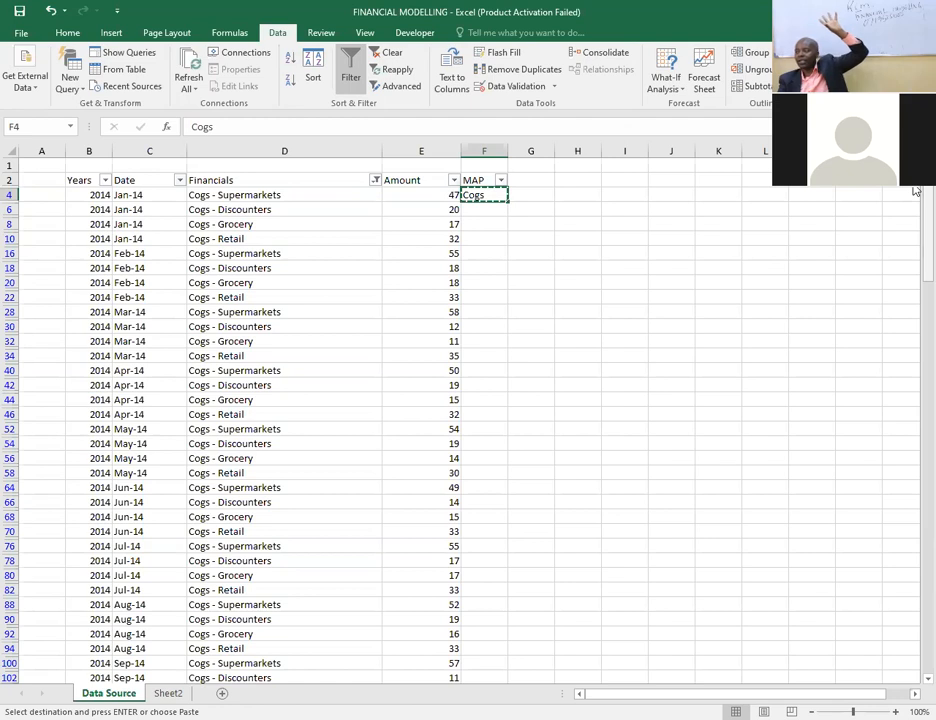
pyautogui.moveTo(914, 190); pyautogui.dragTo(914, 682)
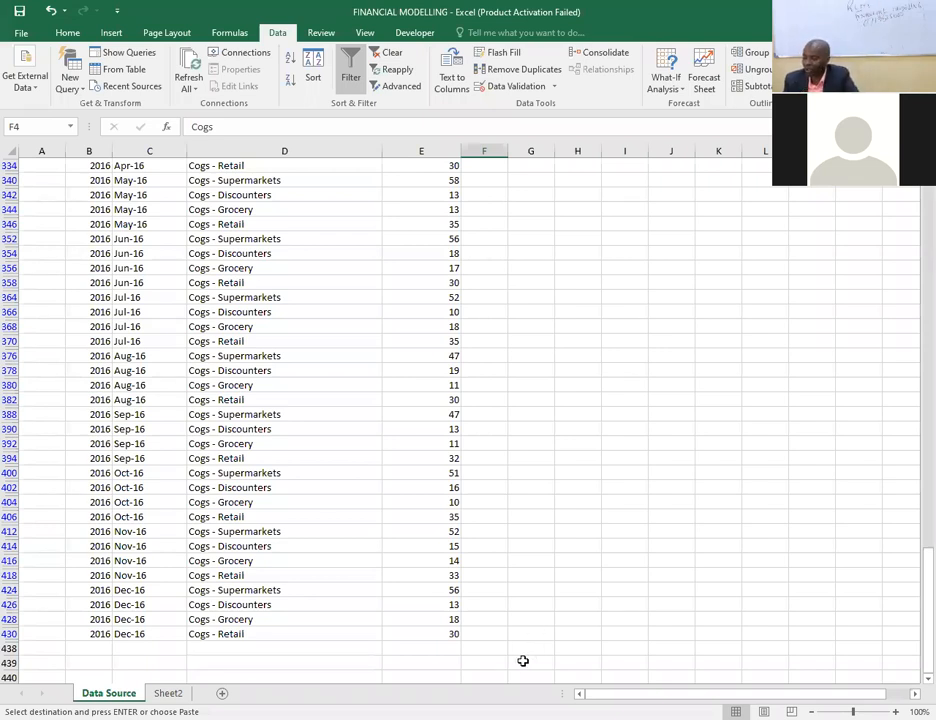
pyautogui.keyDown('shift'); pyautogui.click(487, 633); pyautogui.keyUp('shift')
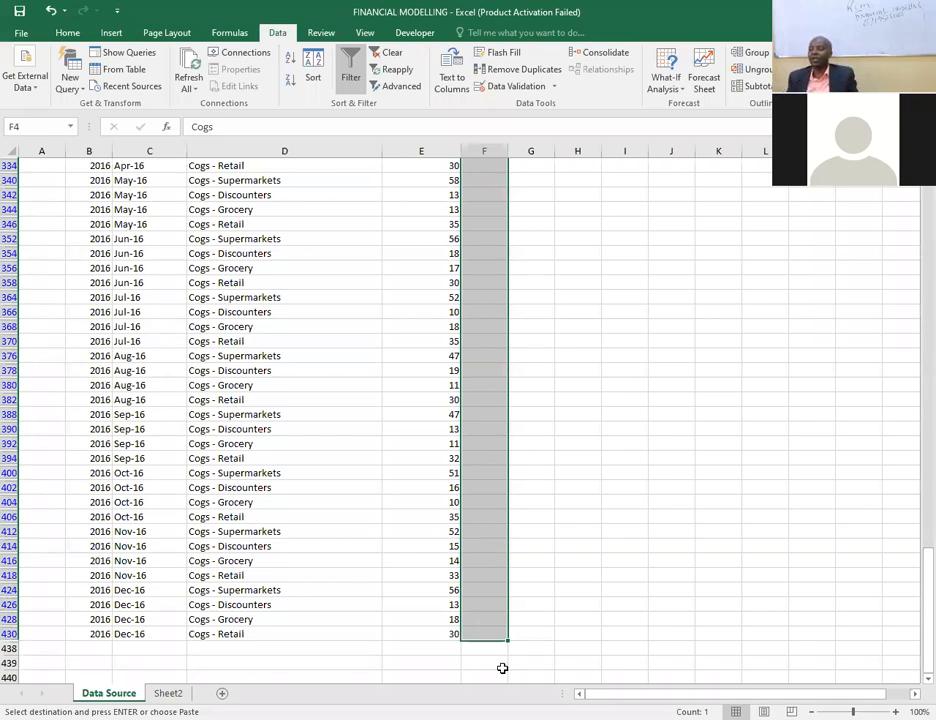
pyautogui.hotkey('ctrl', 'v')
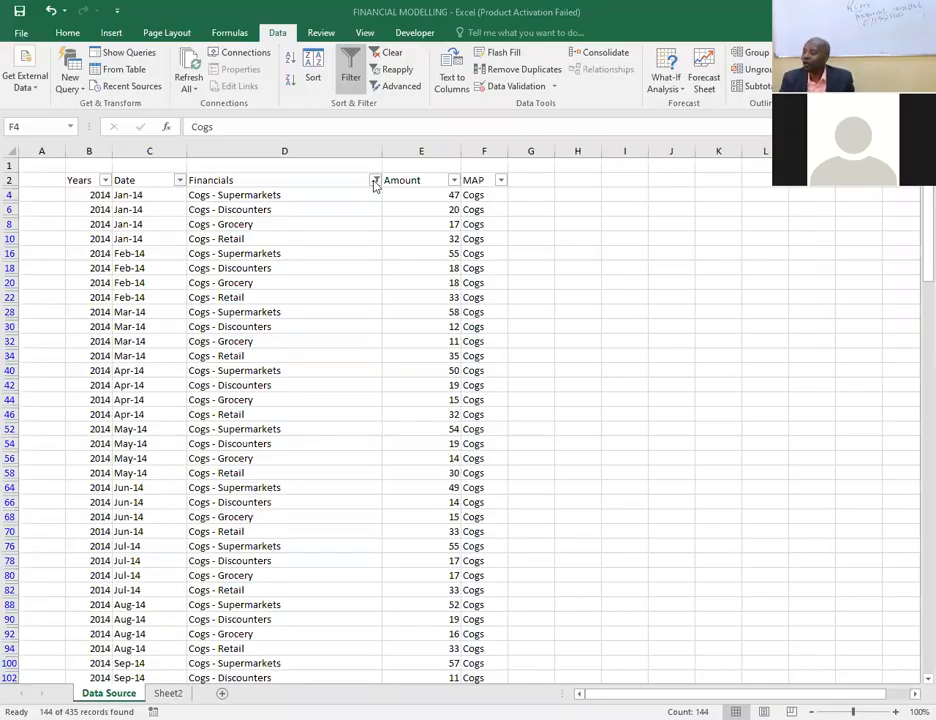
# Select all entries in the Financials filter so every record is shown again.
pyautogui.click(375, 181)
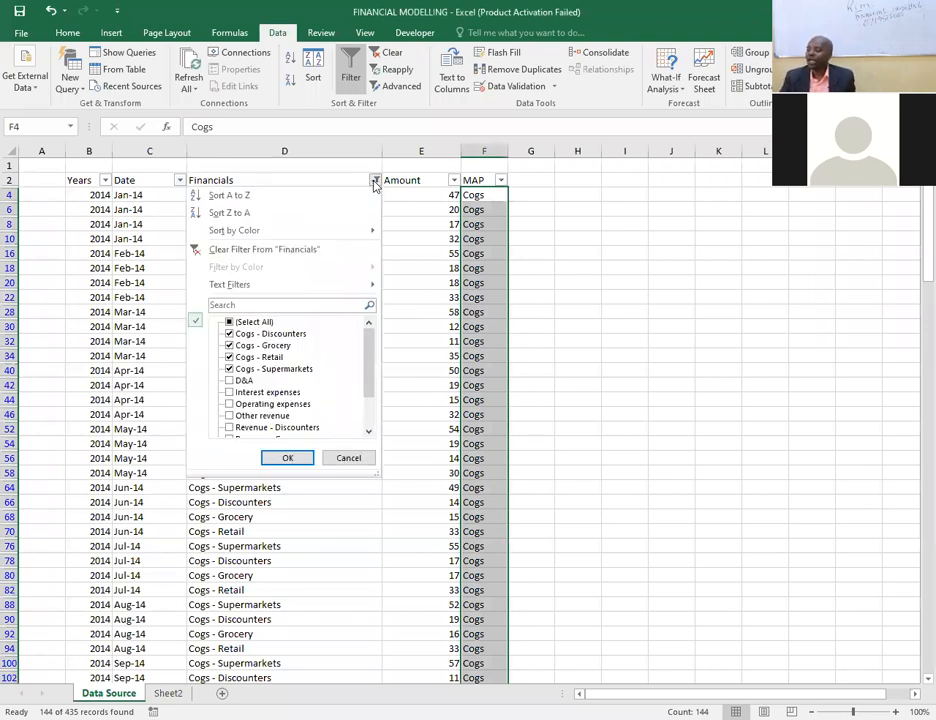
pyautogui.click(255, 323)
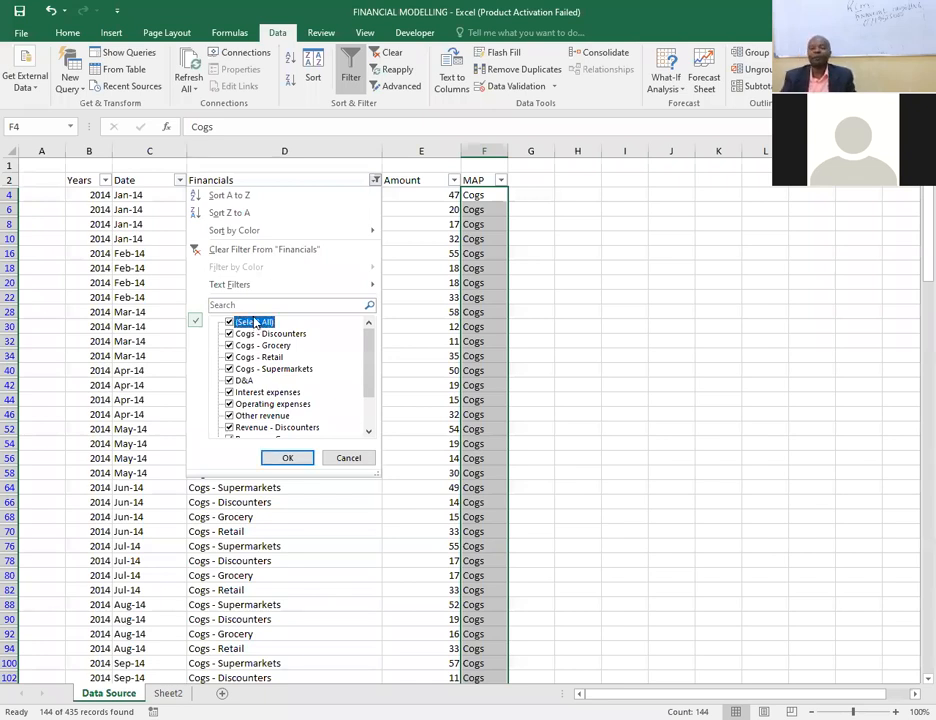
pyautogui.click(298, 461)
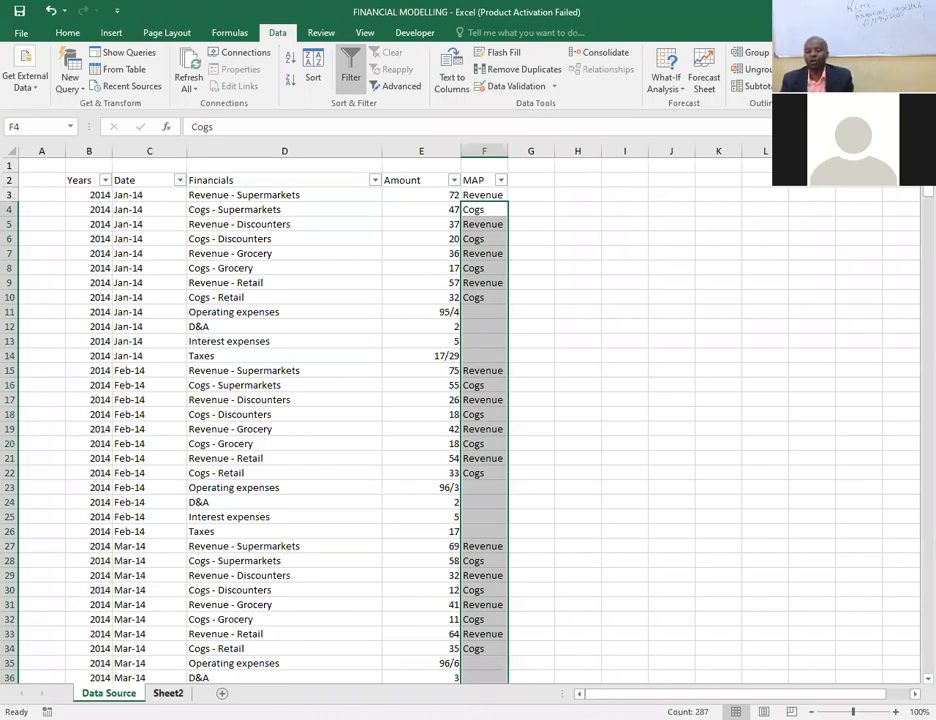
# Delete Sheet2 from the workbook and confirm its permanent removal.
pyautogui.rightClick(170, 692)
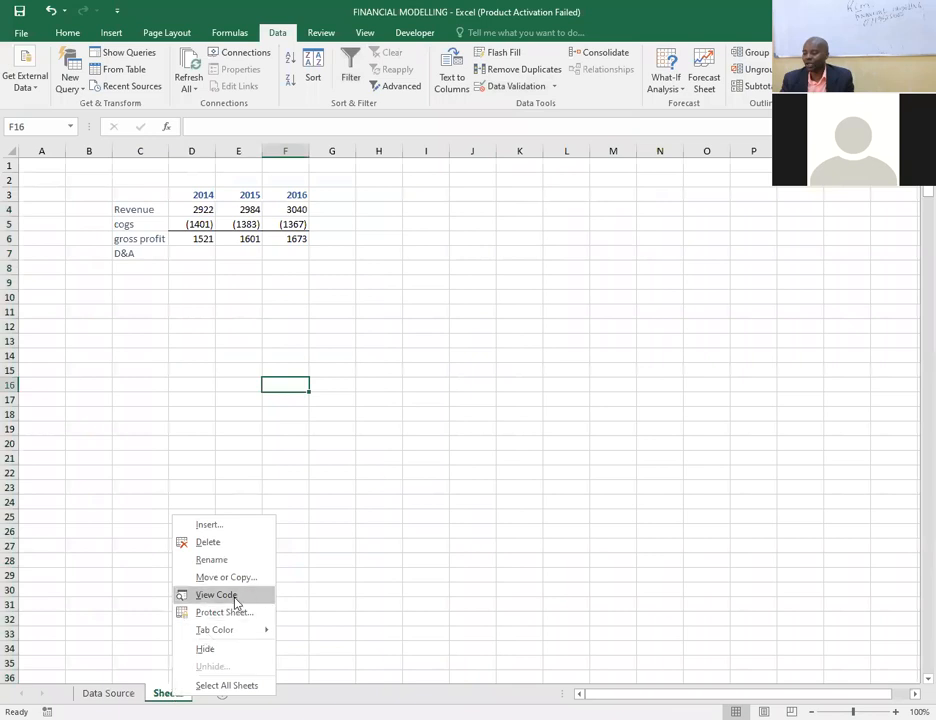
pyautogui.click(230, 546)
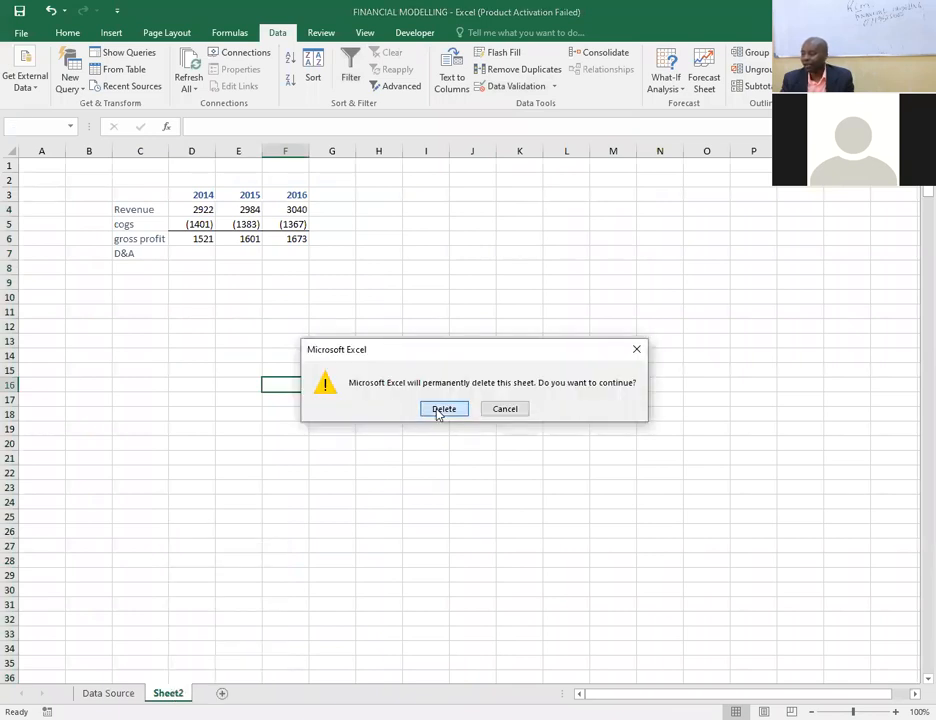
pyautogui.click(439, 411)
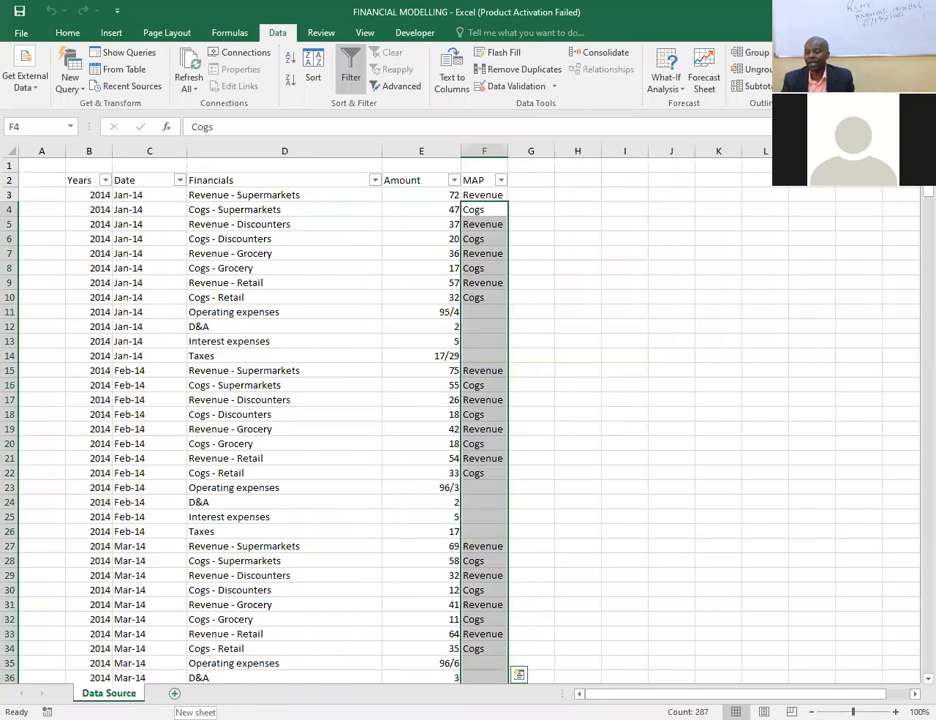
# Add a new worksheet after Data Source and rename it P&L.
pyautogui.click(174, 693)
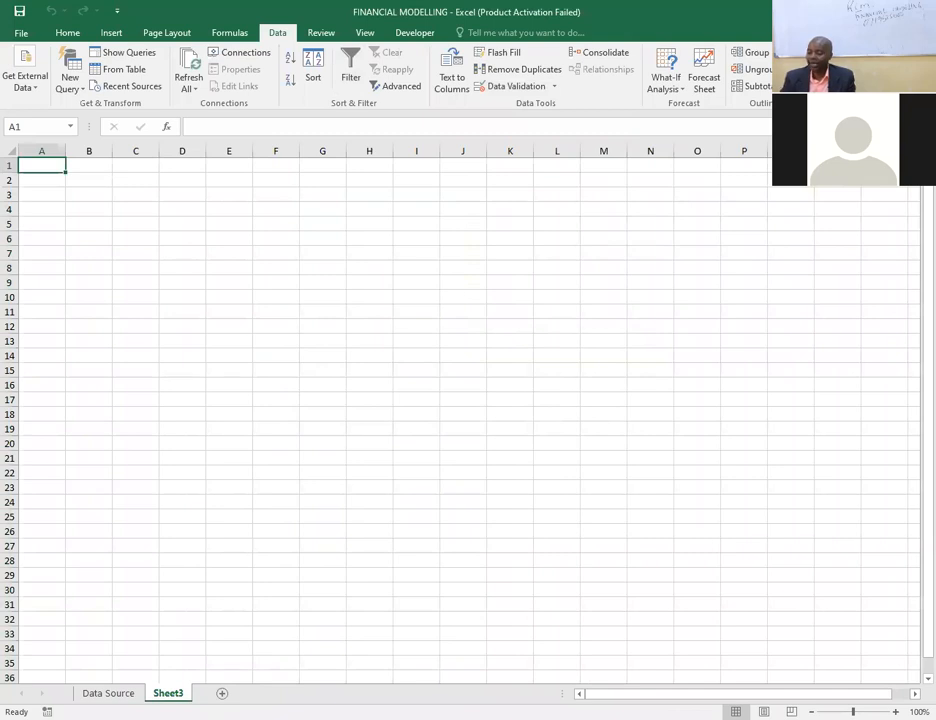
pyautogui.rightClick(172, 693)
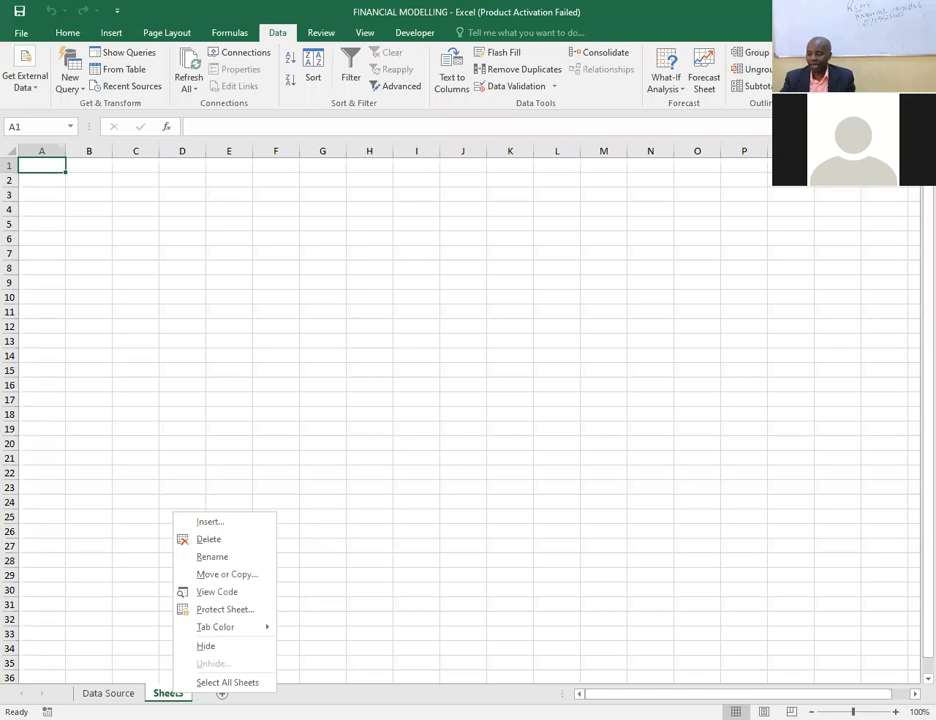
pyautogui.click(245, 574)
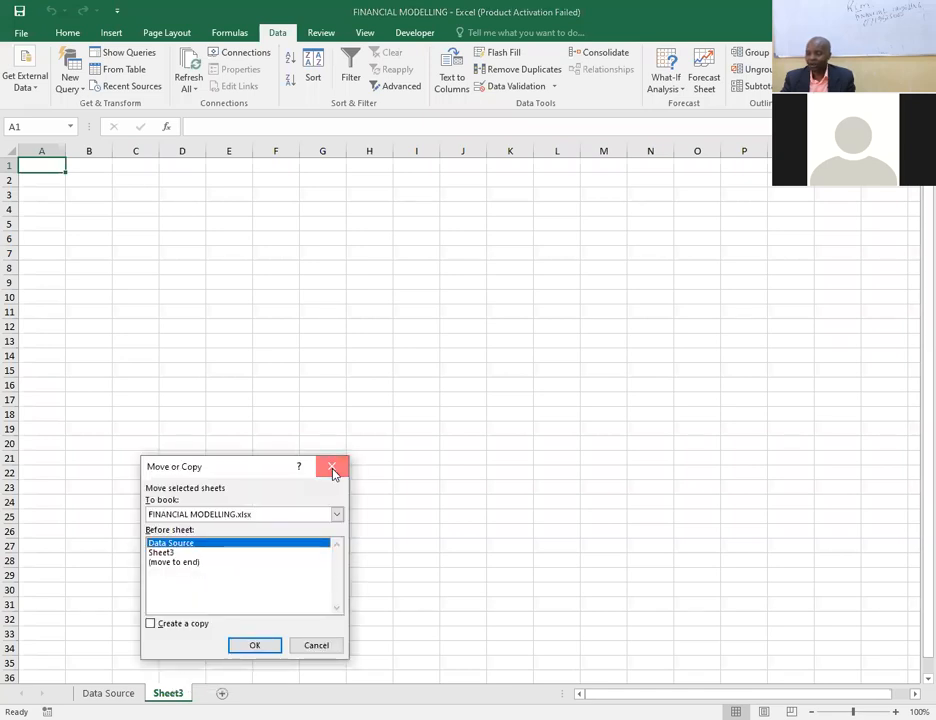
pyautogui.click(332, 468)
pyautogui.rightClick(176, 693)
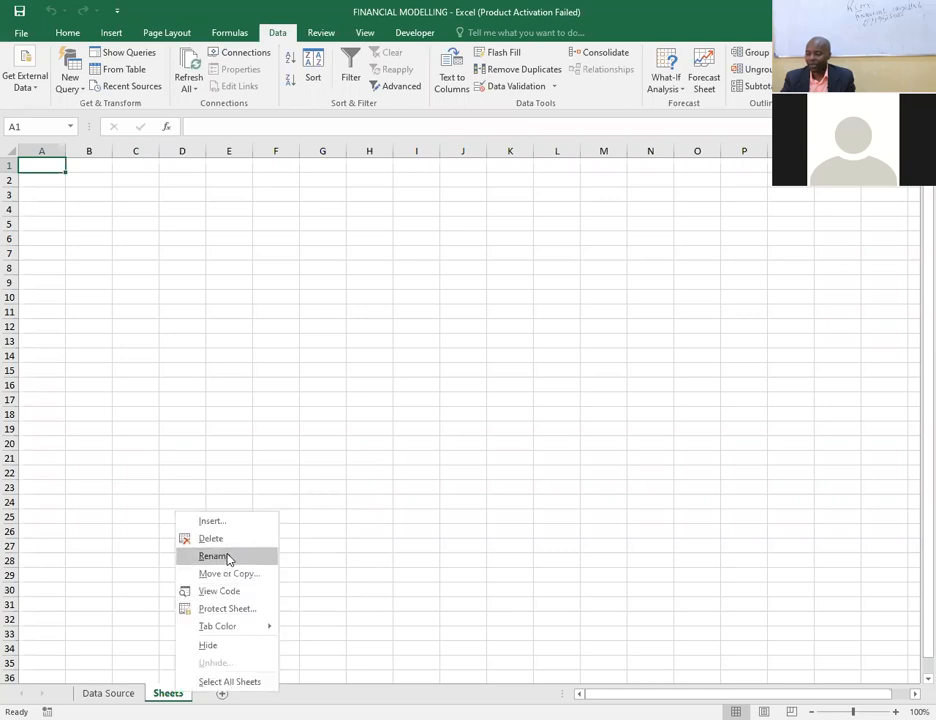
pyautogui.click(230, 557)
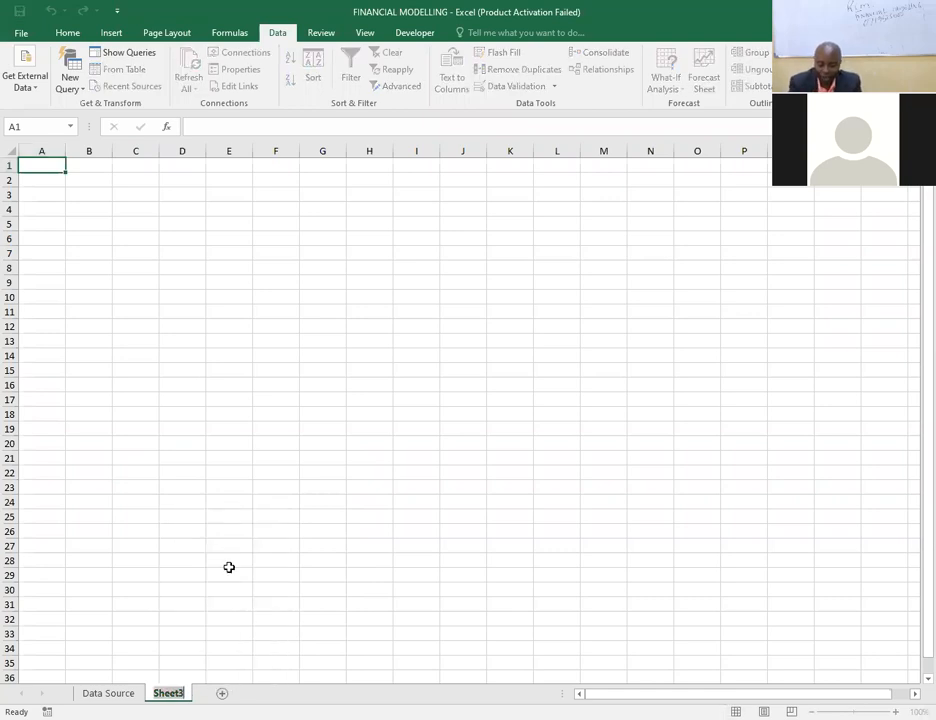
pyautogui.write('P')
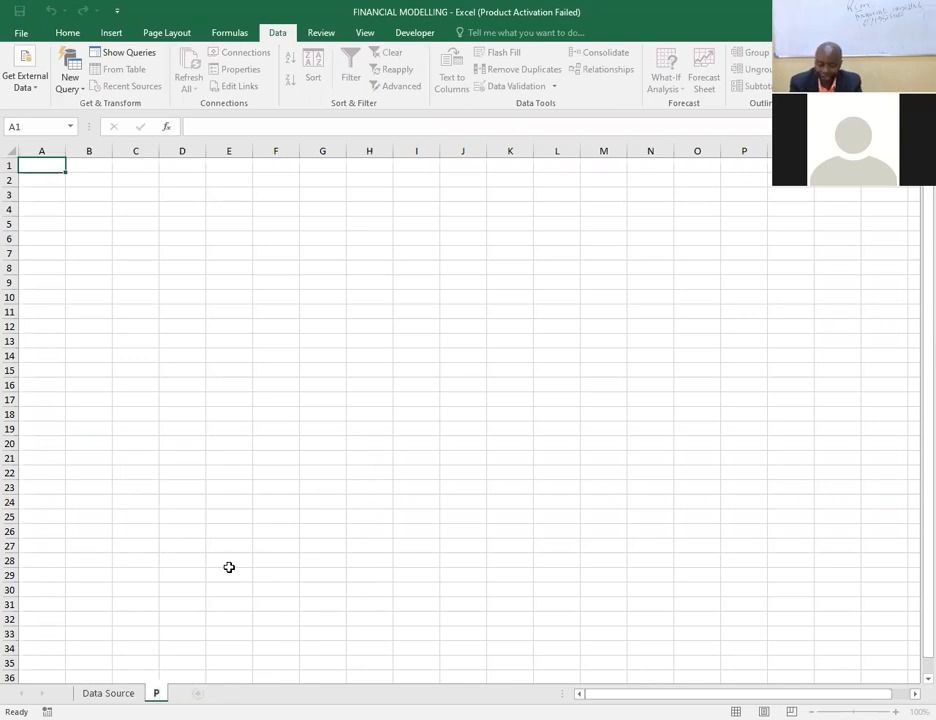
pyautogui.write('&L')
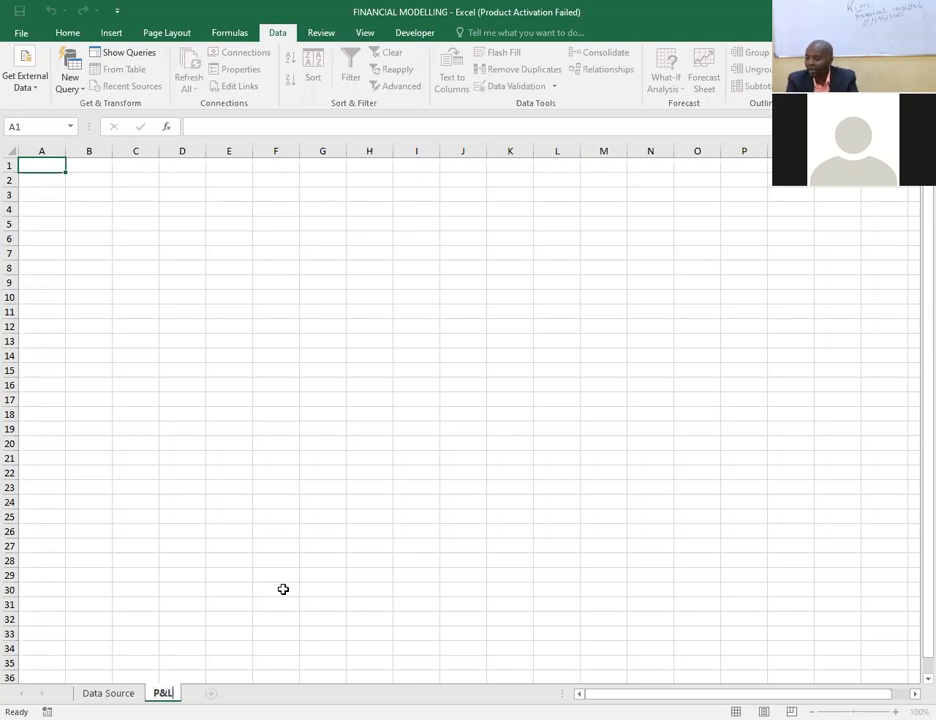
pyautogui.click(140, 519)
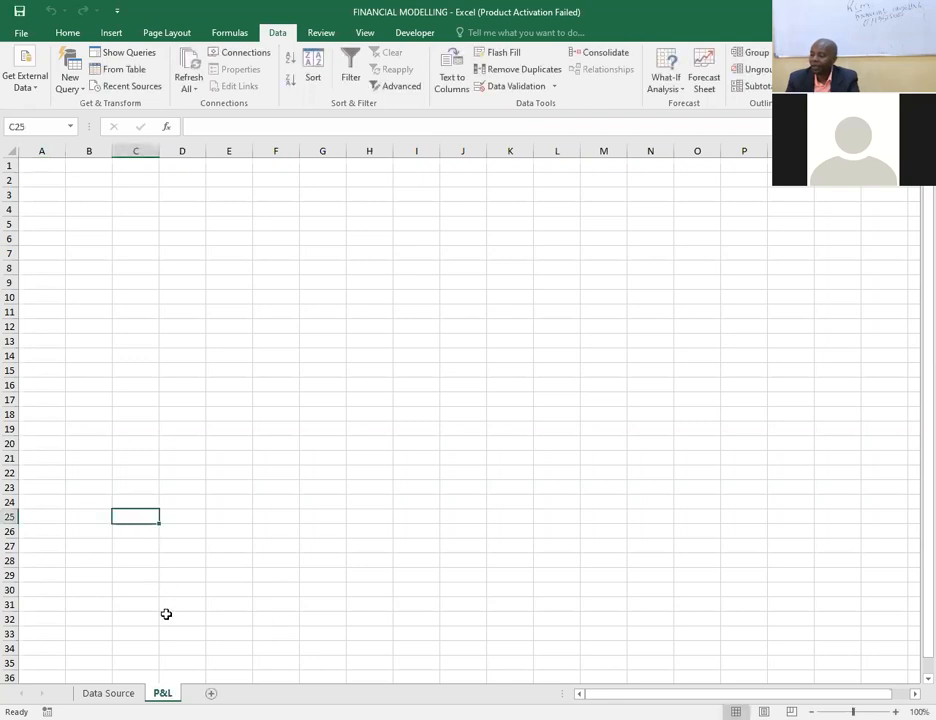
pyautogui.hotkey('ctrl', 'pageup')
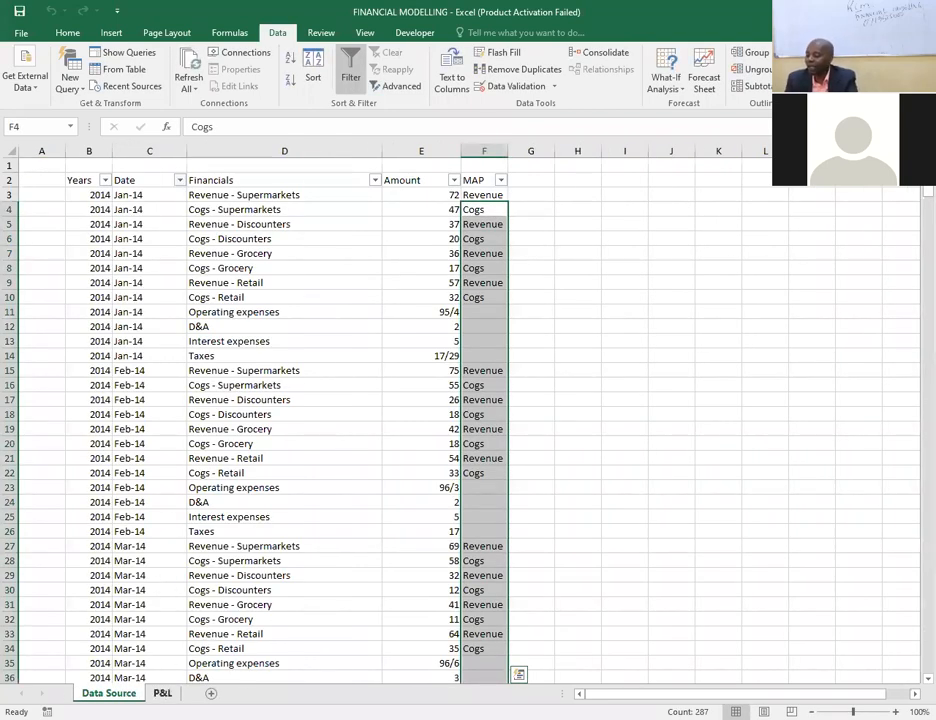
pyautogui.click(162, 694)
pyautogui.click(110, 694)
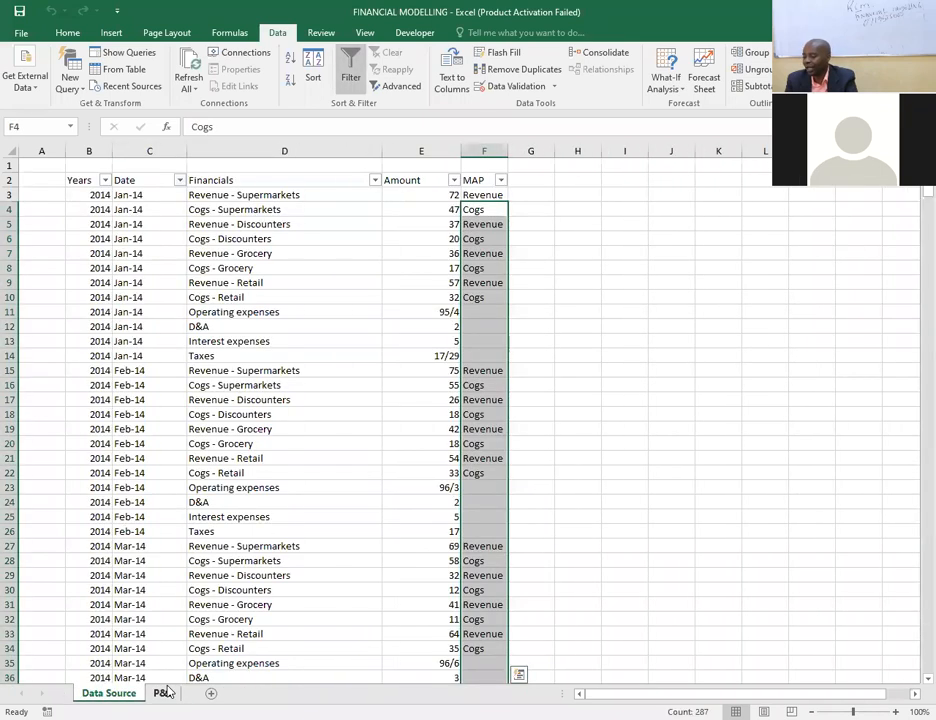
pyautogui.click(162, 693)
pyautogui.click(109, 693)
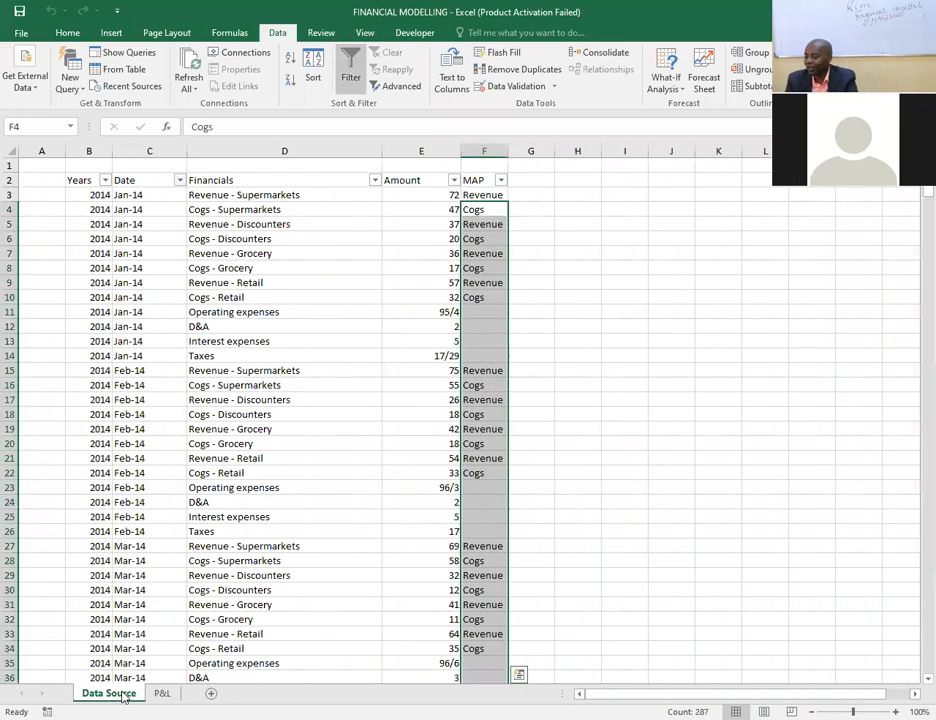
pyautogui.hotkey('ctrl', 'pagedown')
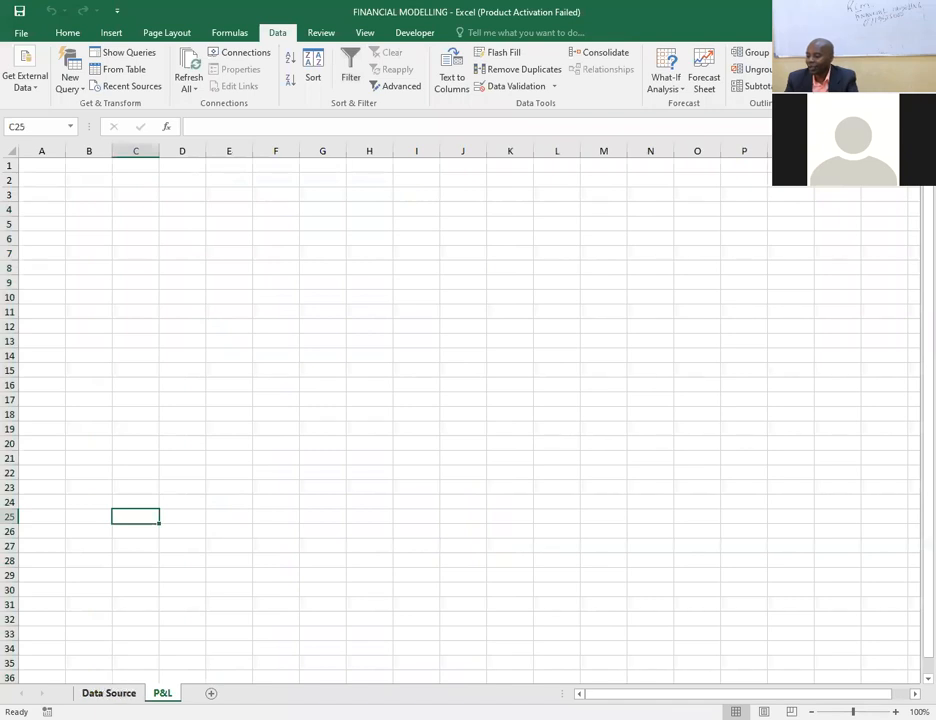
pyautogui.click(112, 694)
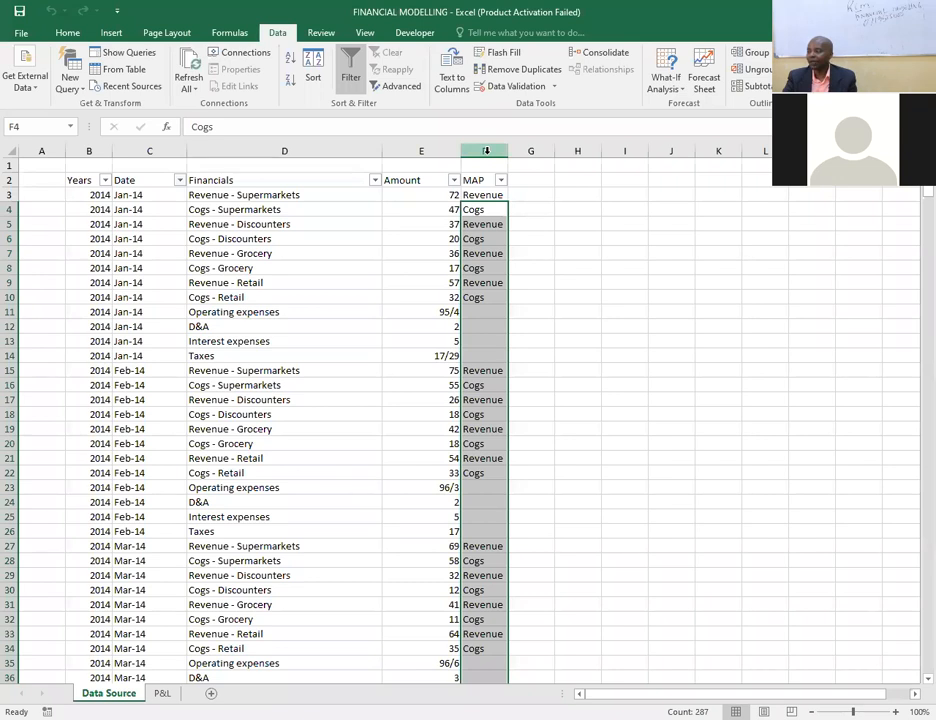
pyautogui.rightClick(486, 150)
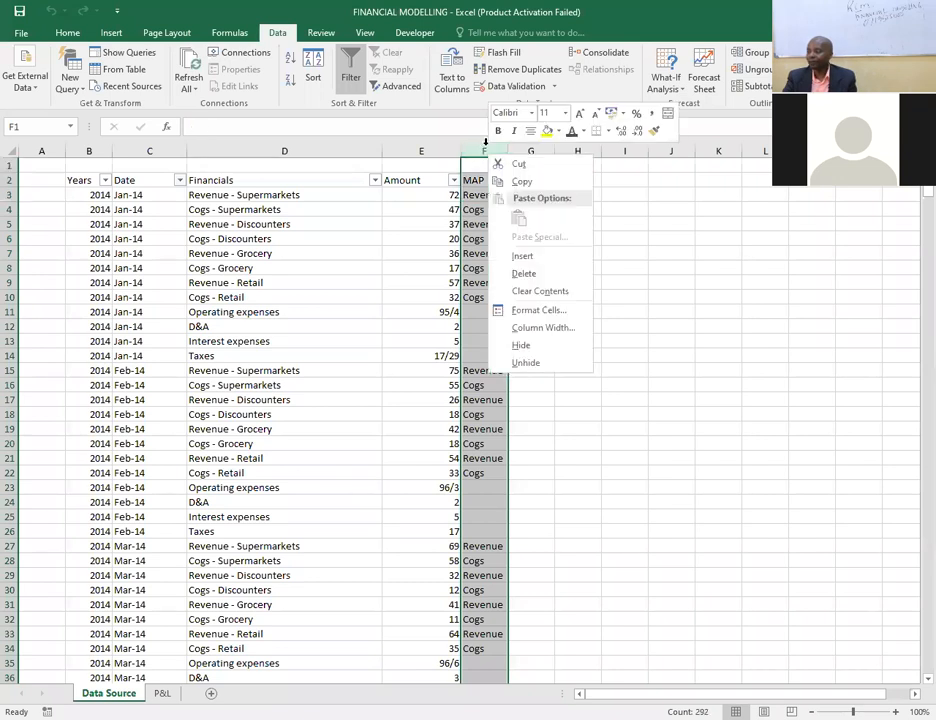
pyautogui.press('Escape')
pyautogui.click(552, 237)
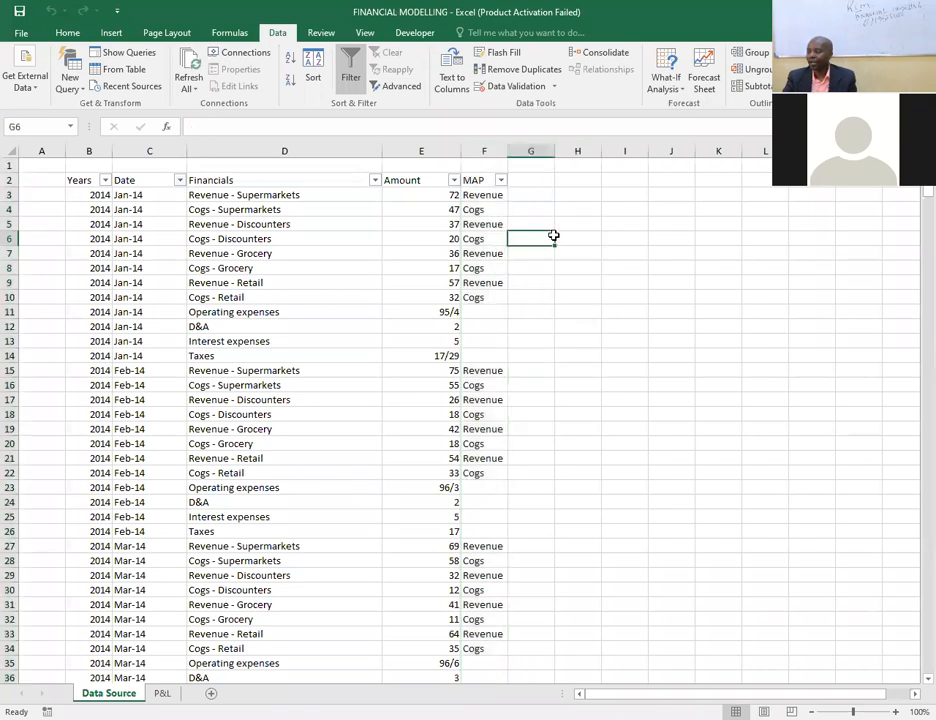
pyautogui.click(486, 151)
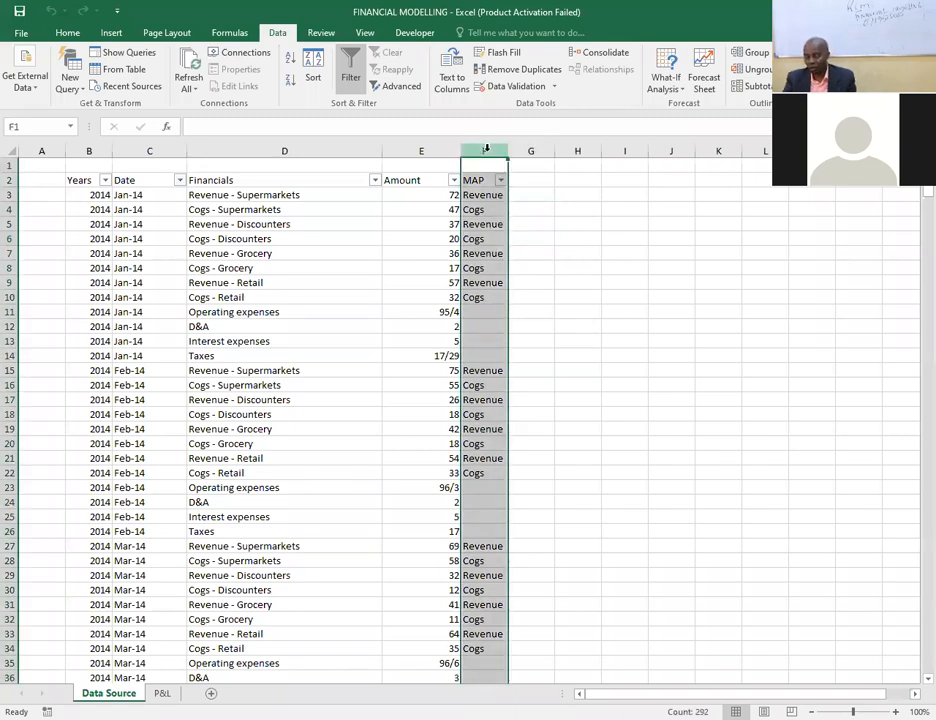
pyautogui.click(542, 223)
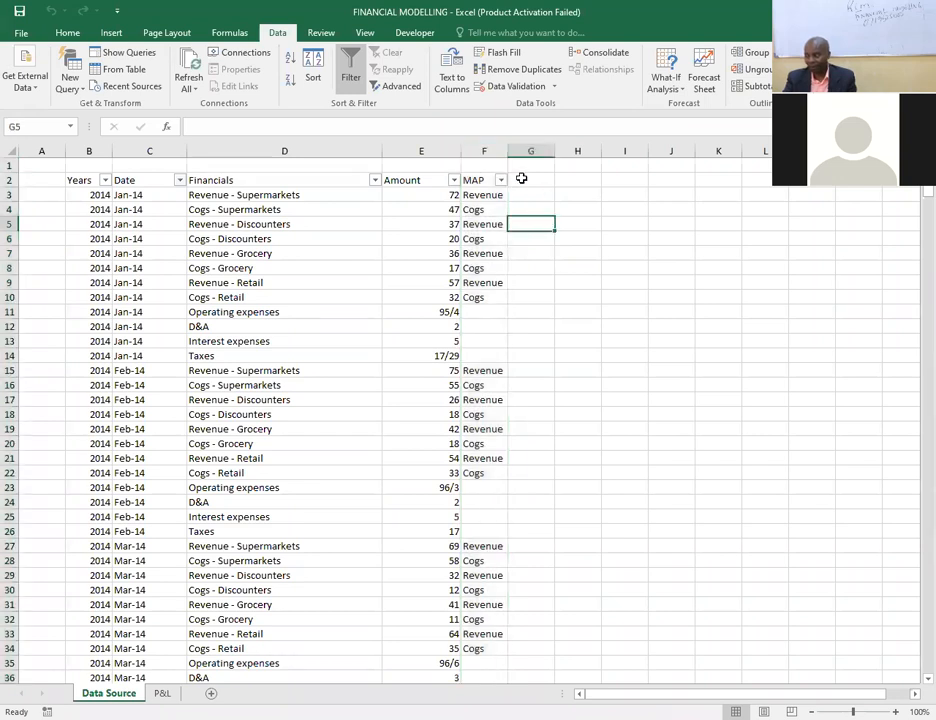
# Try to copy the entire MAP column from Data Source into the P&L sheet starting at C3.
pyautogui.click(490, 151)
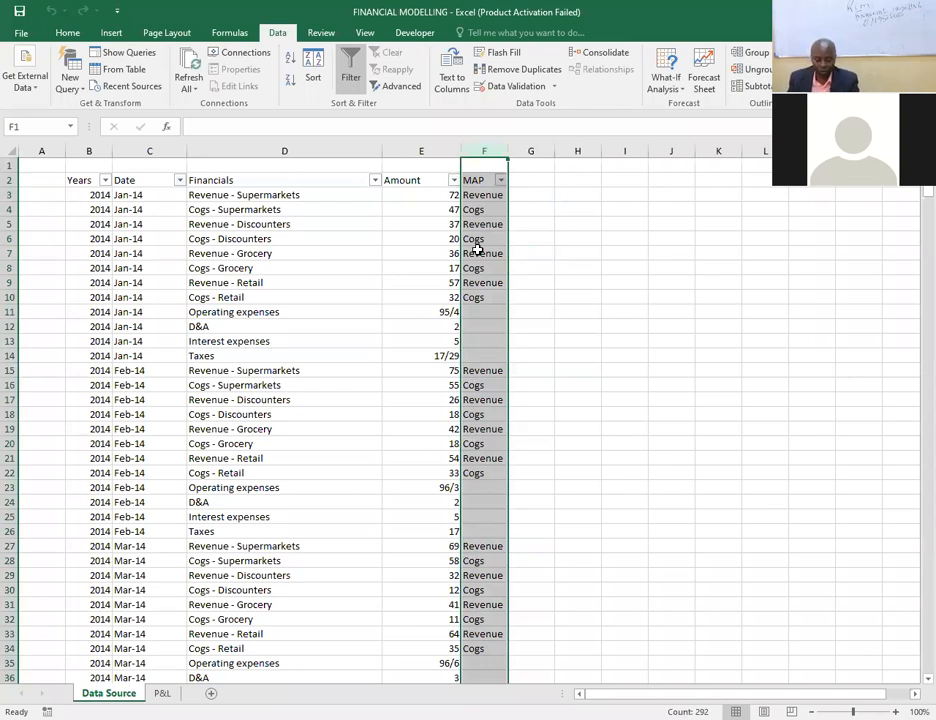
pyautogui.hotkey('ctrl', 'c')
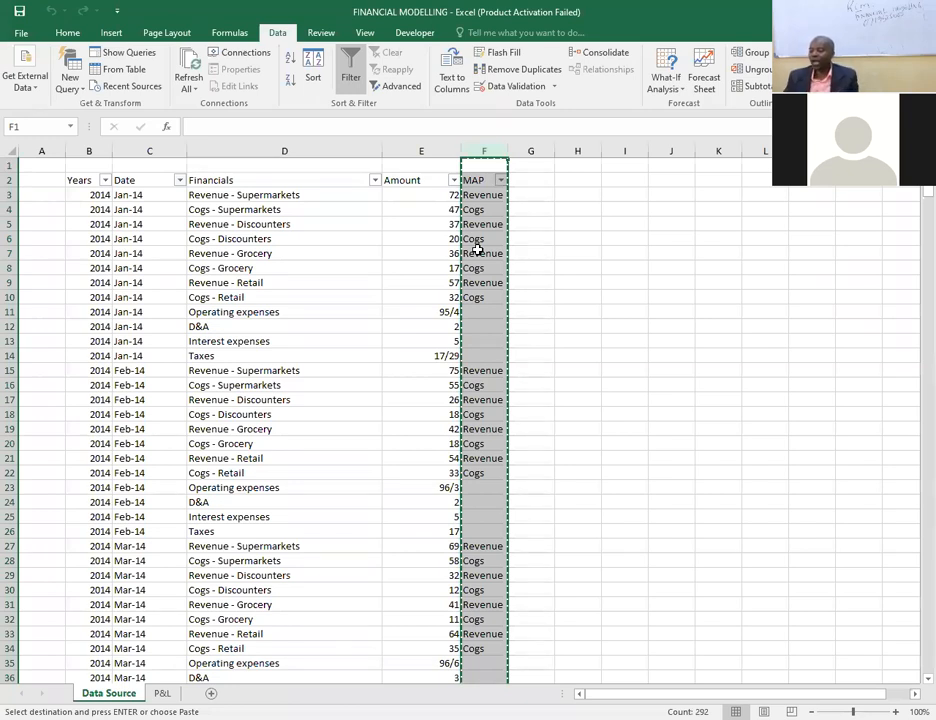
pyautogui.click(166, 694)
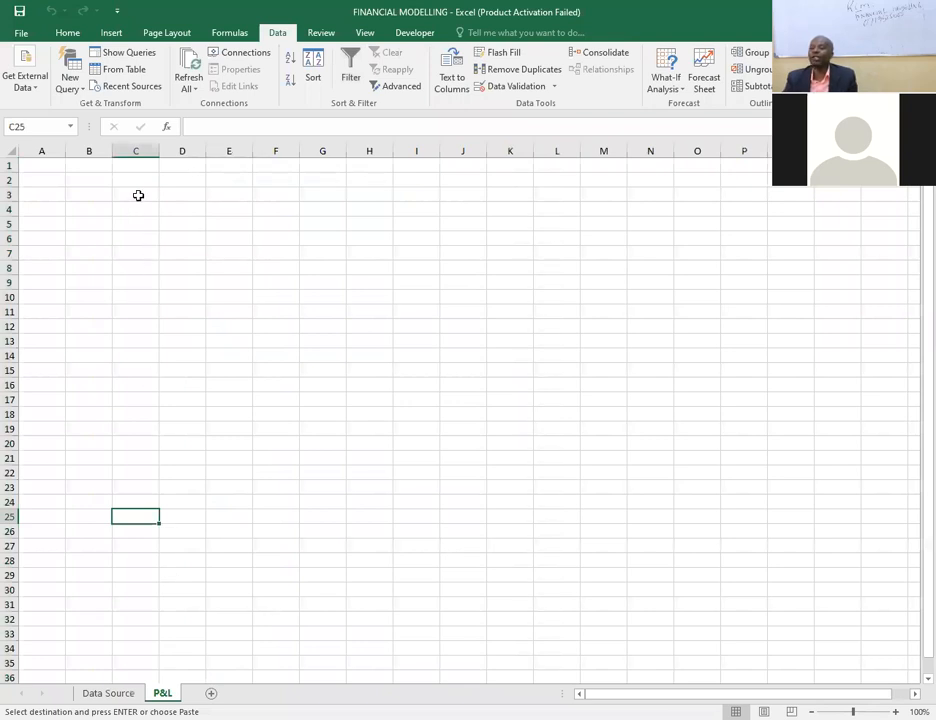
pyautogui.rightClick(138, 195)
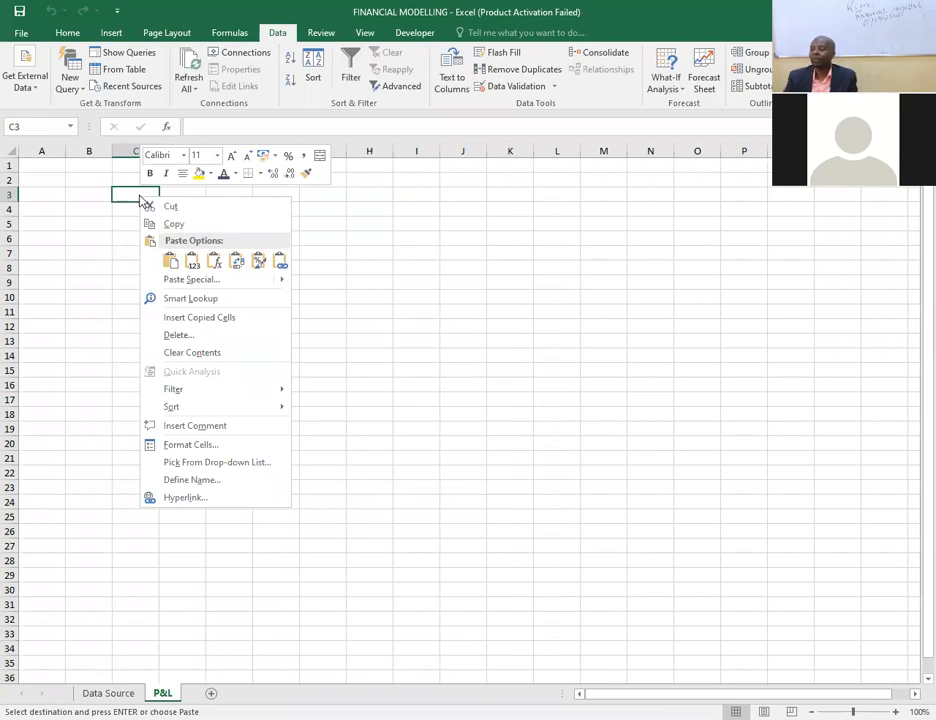
pyautogui.click(171, 261)
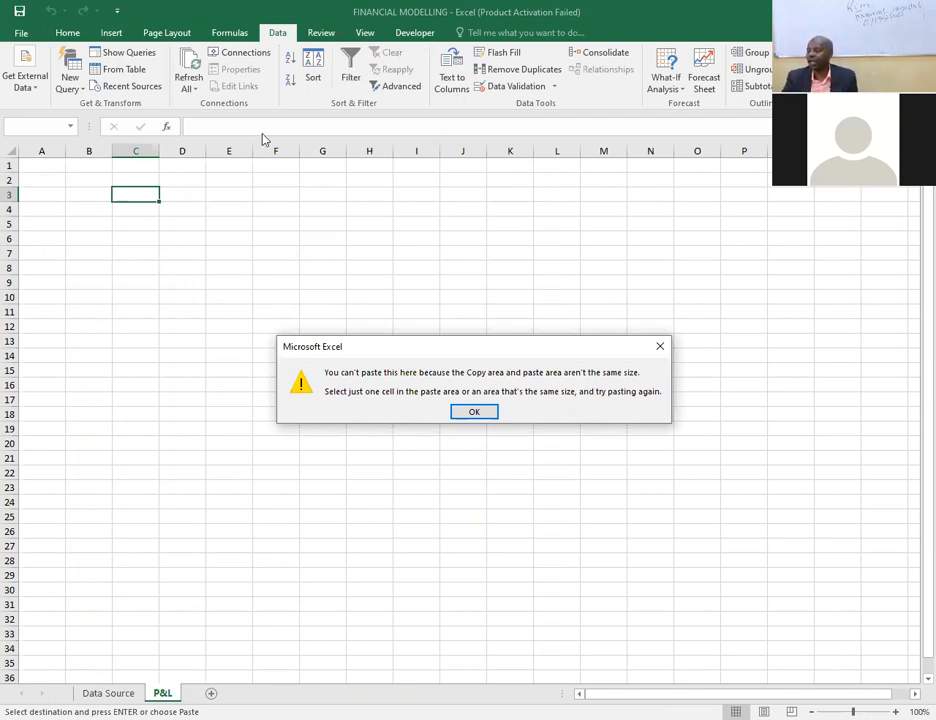
pyautogui.click(660, 346)
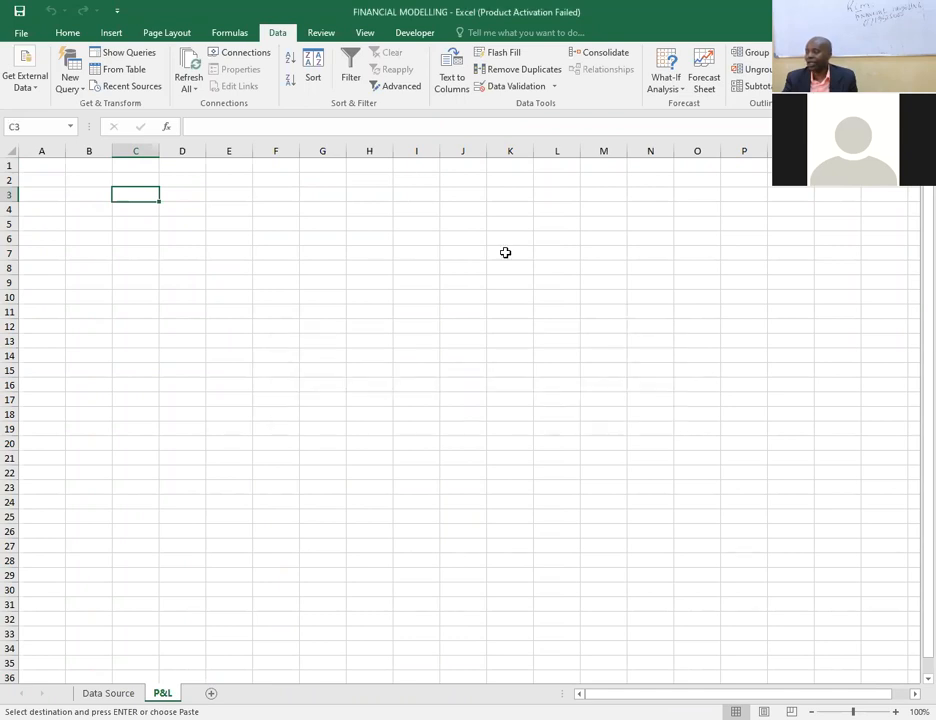
# Copy only the MAP entries in F3:F437 on the Data Source sheet.
pyautogui.click(109, 693)
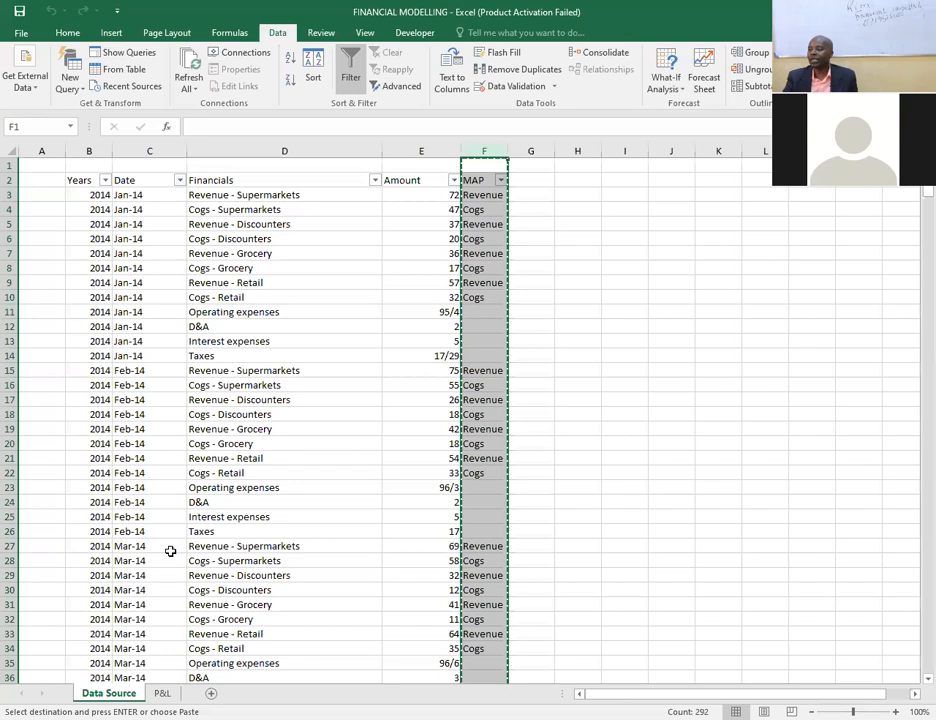
pyautogui.click(477, 197)
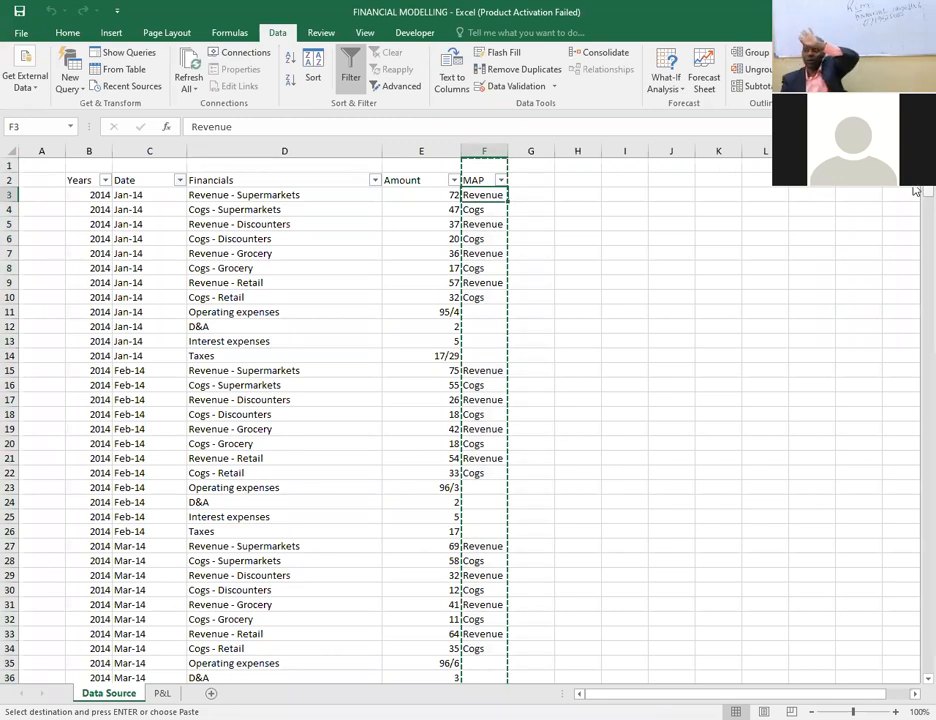
pyautogui.moveTo(926, 202); pyautogui.dragTo(927, 648)
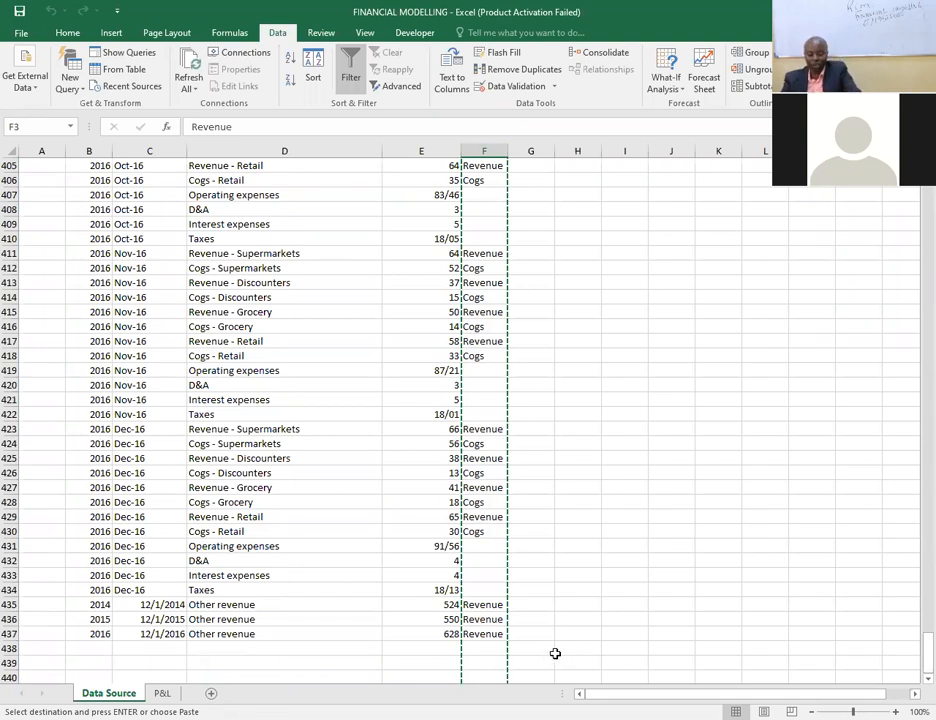
pyautogui.keyDown('shift'); pyautogui.click(494, 634); pyautogui.keyUp('shift')
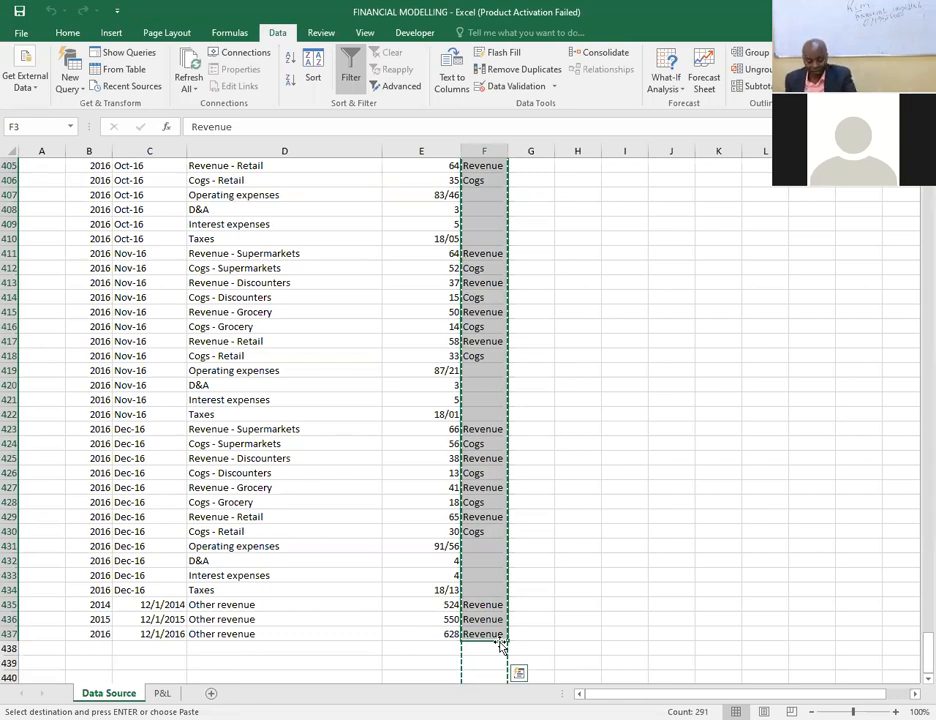
pyautogui.hotkey('shift', 'Up')
pyautogui.hotkey('shift', 'Up')
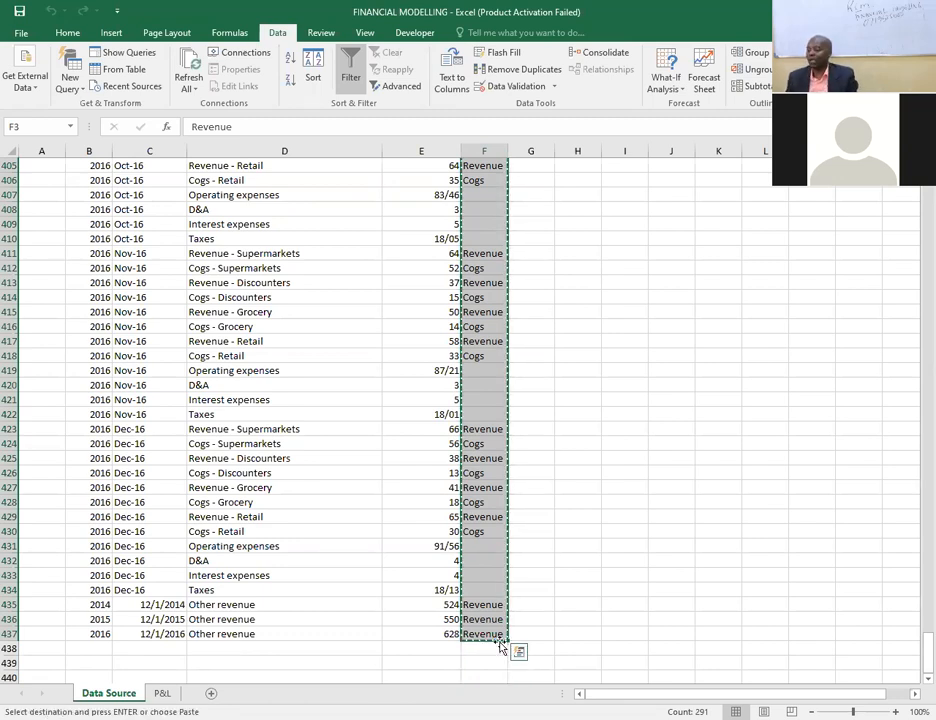
# Paste the copied MAP entries into the P&L sheet starting at C3.
pyautogui.click(163, 693)
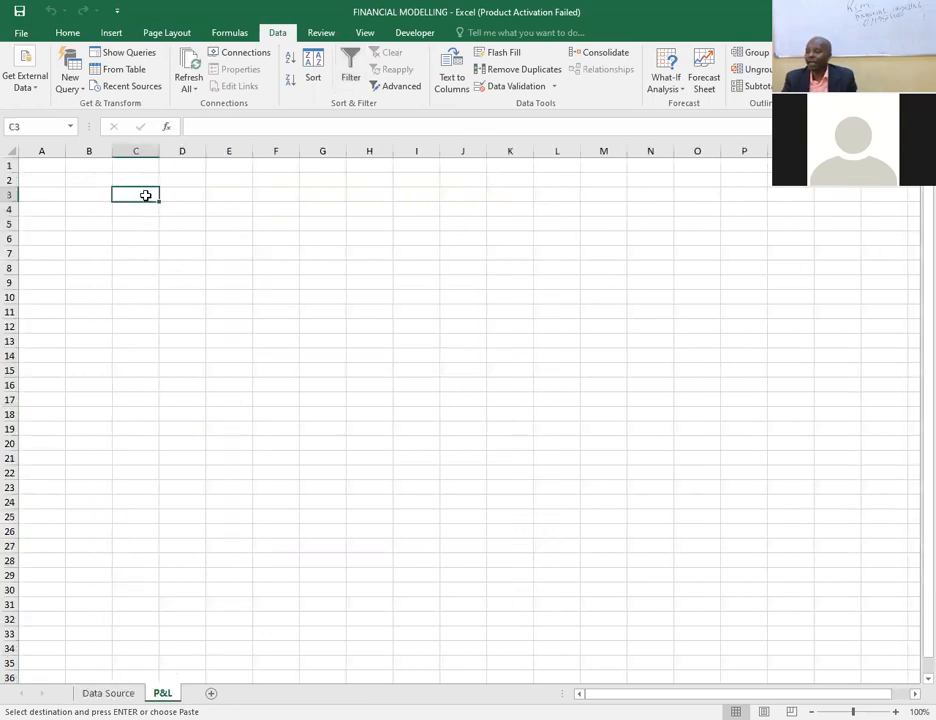
pyautogui.rightClick(146, 194)
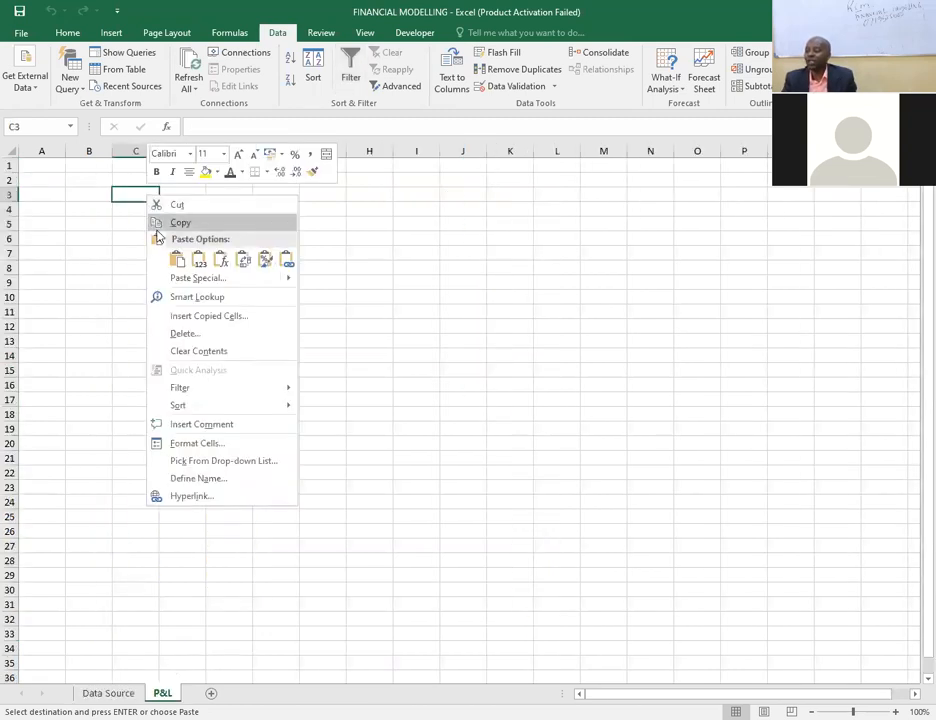
pyautogui.click(175, 262)
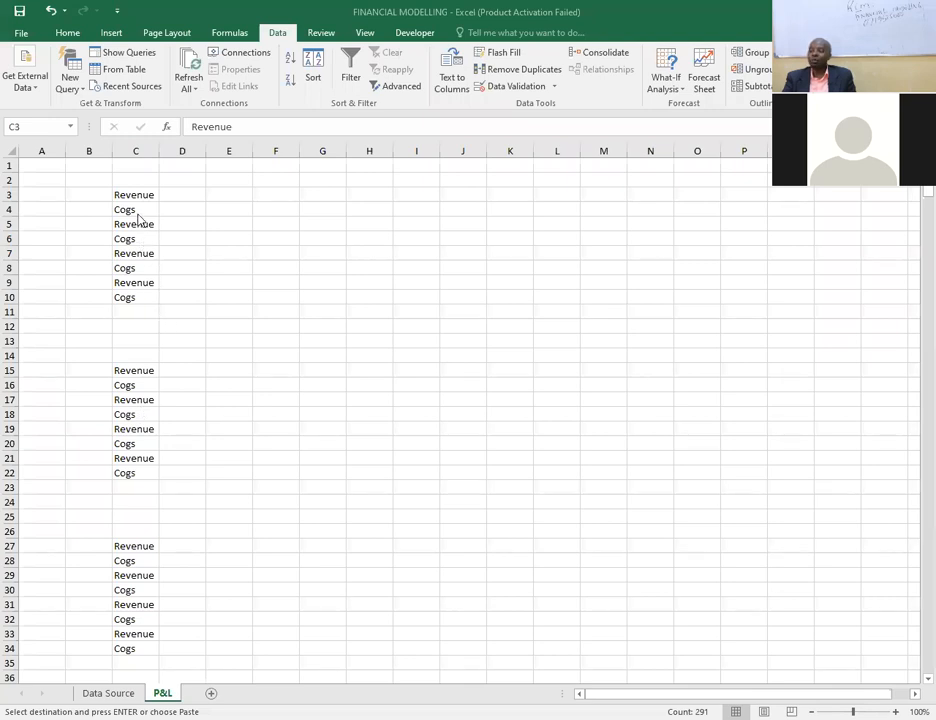
pyautogui.hotkey('ctrl', 'v')
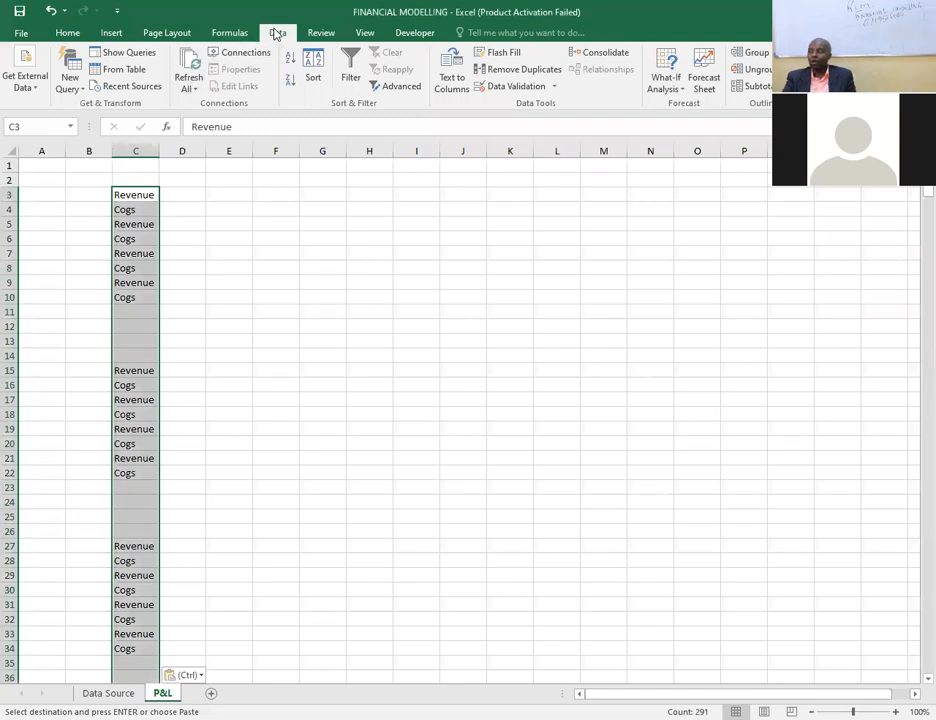
# Remove the duplicate entries from the MAP values pasted in column C of the P&L sheet.
pyautogui.click(543, 72)
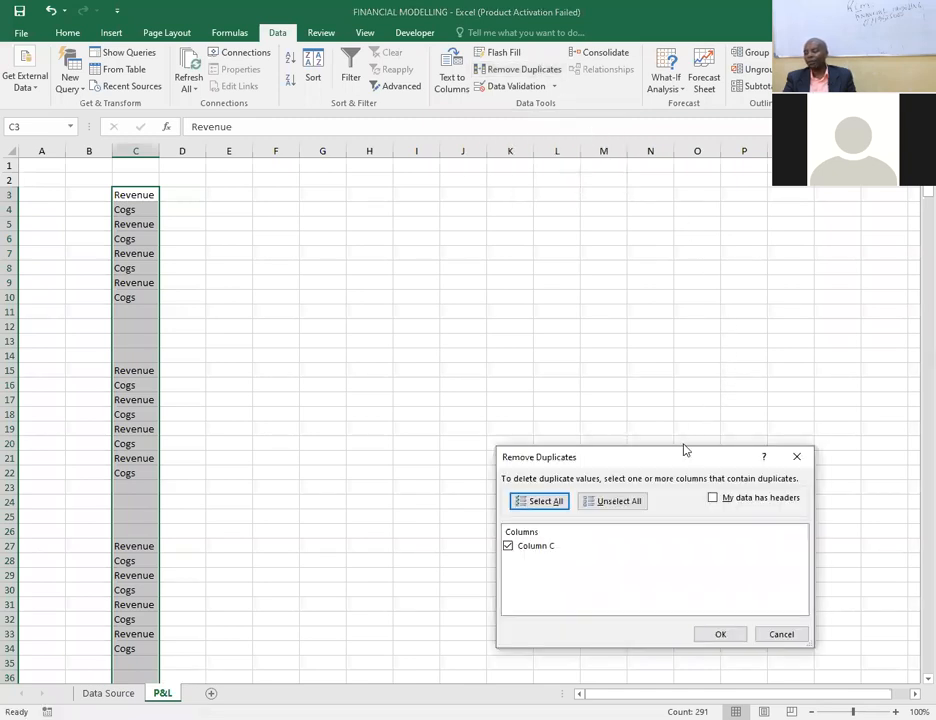
pyautogui.click(726, 635)
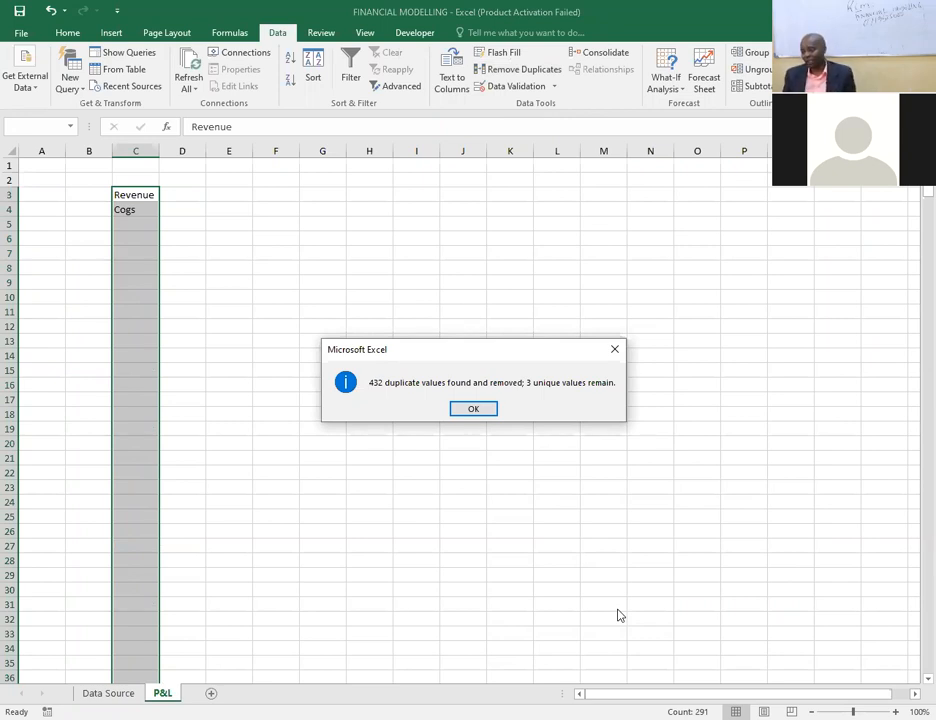
pyautogui.click(475, 410)
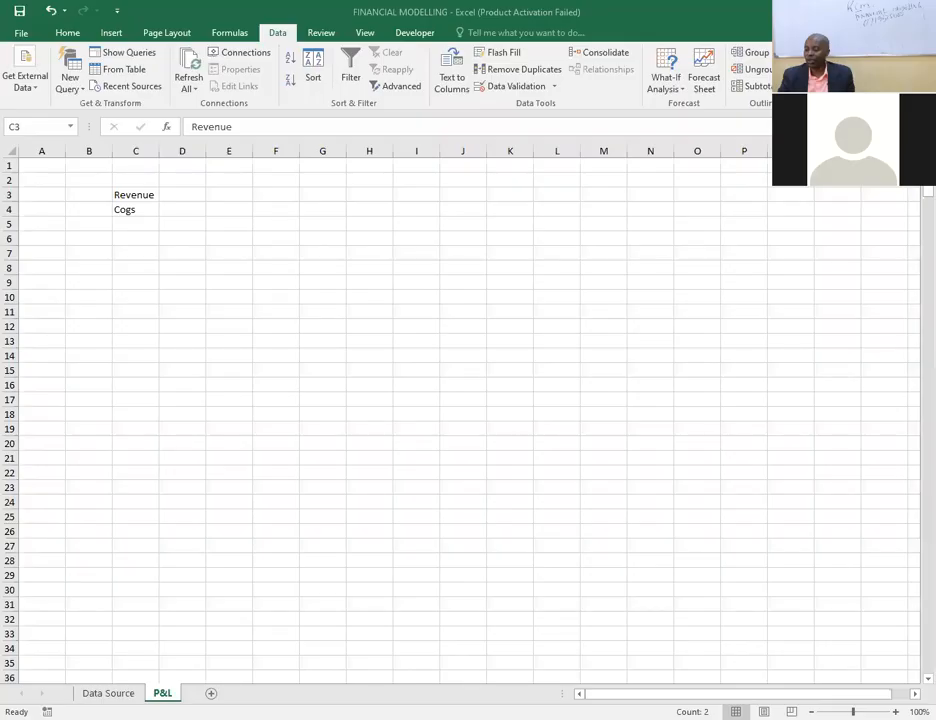
# Copy the Years values in B3:B437 on the Data Source sheet.
pyautogui.click(108, 693)
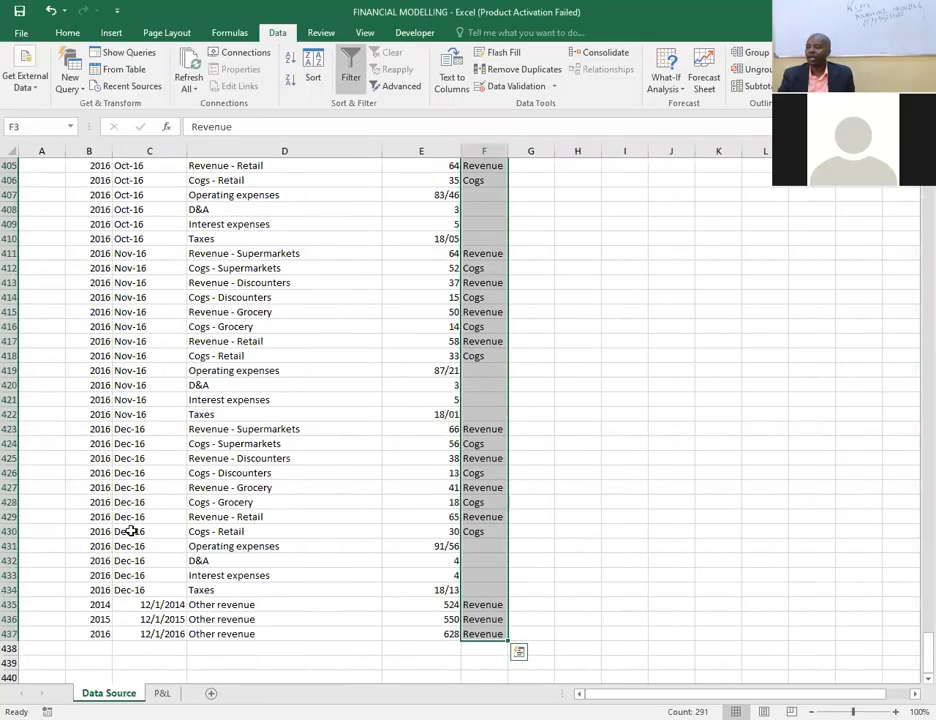
pyautogui.scroll(14, 131, 531)
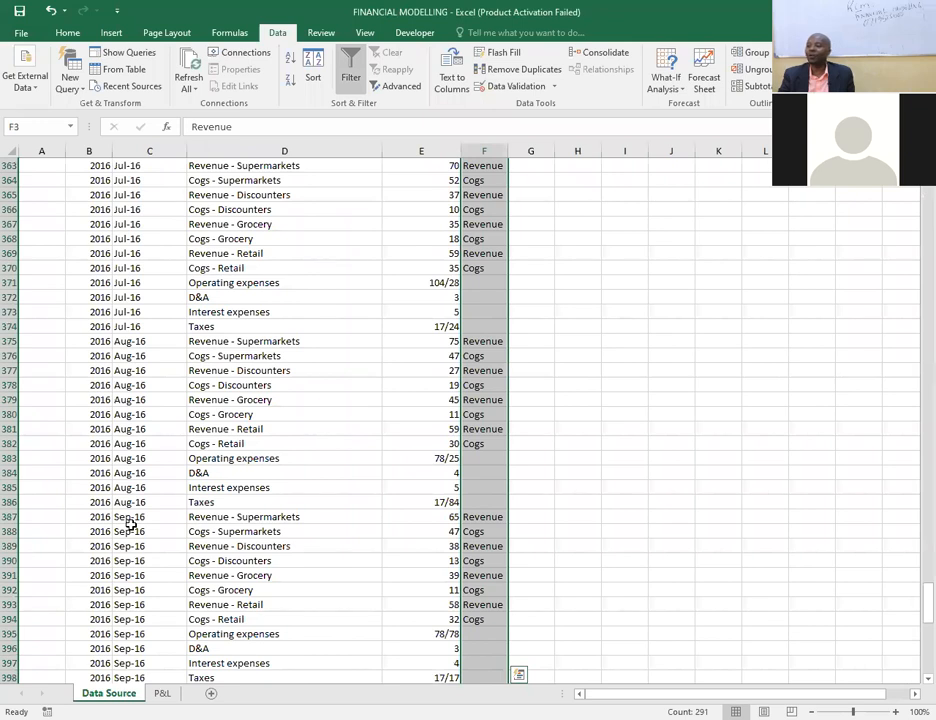
pyautogui.scroll(20, 131, 524)
pyautogui.moveTo(926, 518); pyautogui.dragTo(926, 190)
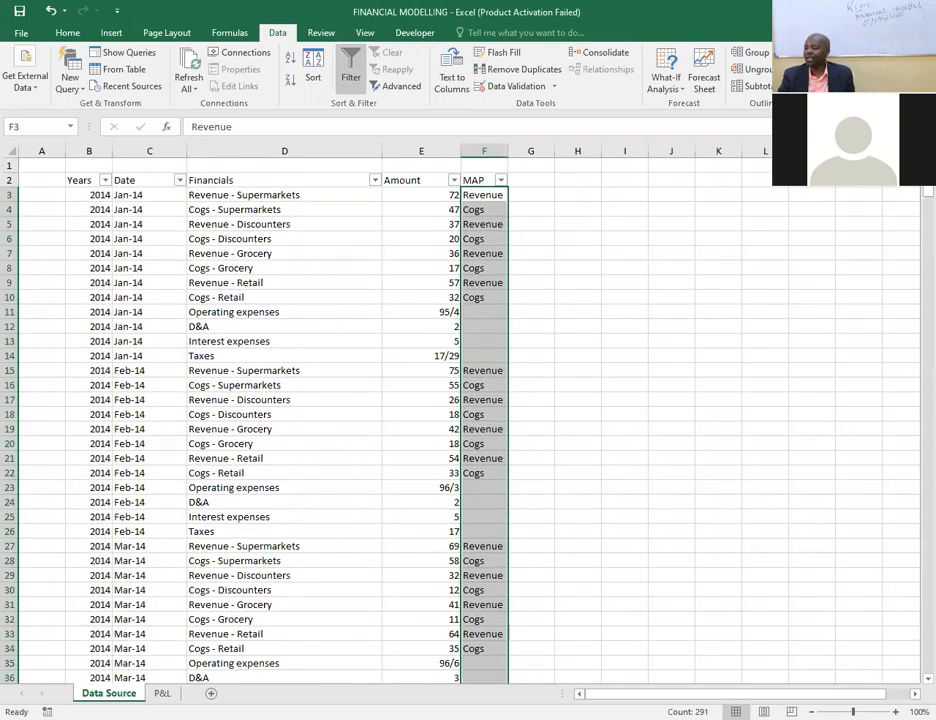
pyautogui.click(89, 194)
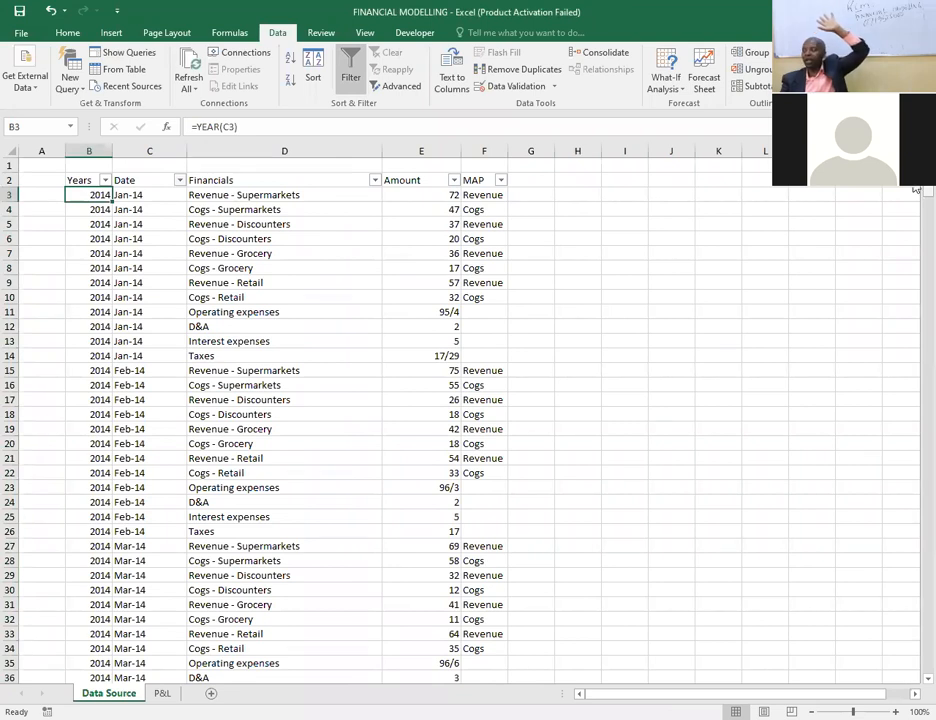
pyautogui.moveTo(915, 190); pyautogui.dragTo(913, 665)
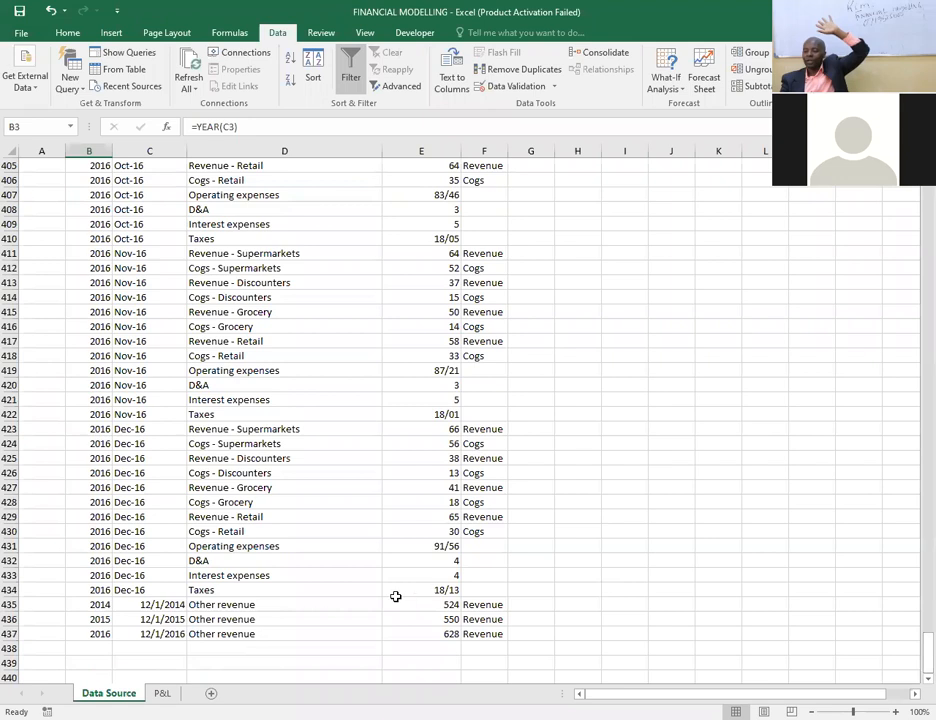
pyautogui.keyDown('shift'); pyautogui.click(97, 634); pyautogui.keyUp('shift')
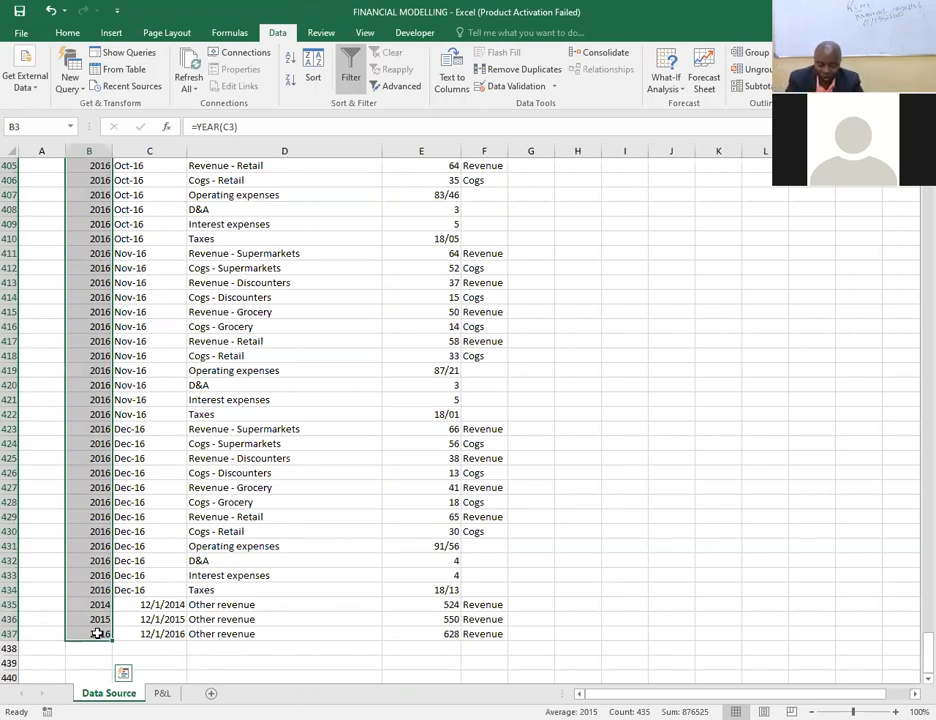
pyautogui.hotkey('ctrl', 'c')
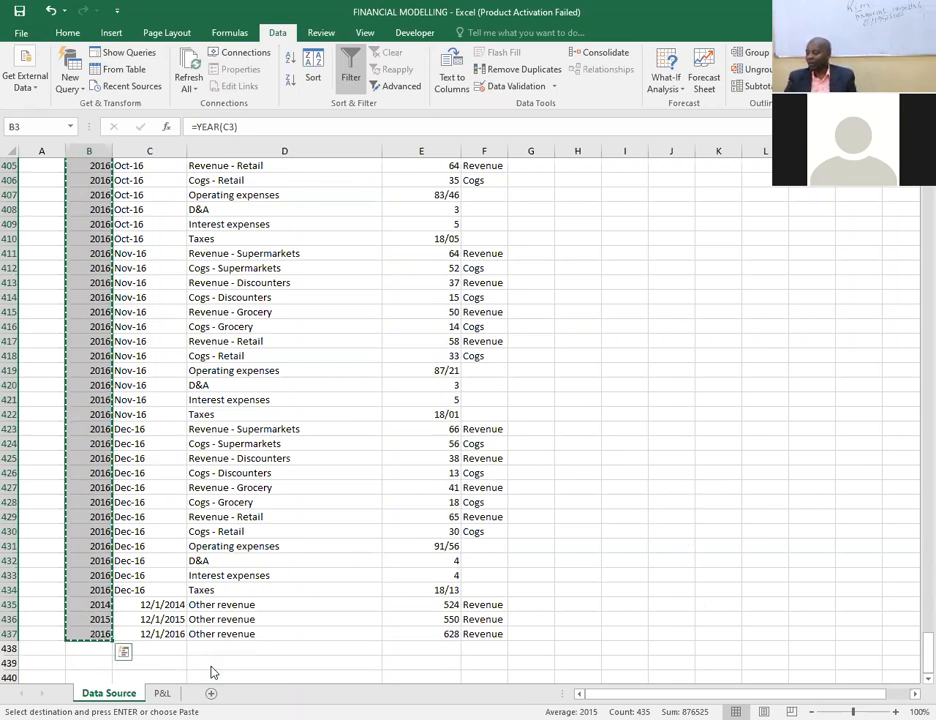
# Paste the copied years as values only into the P&L sheet starting at G6.
pyautogui.click(162, 693)
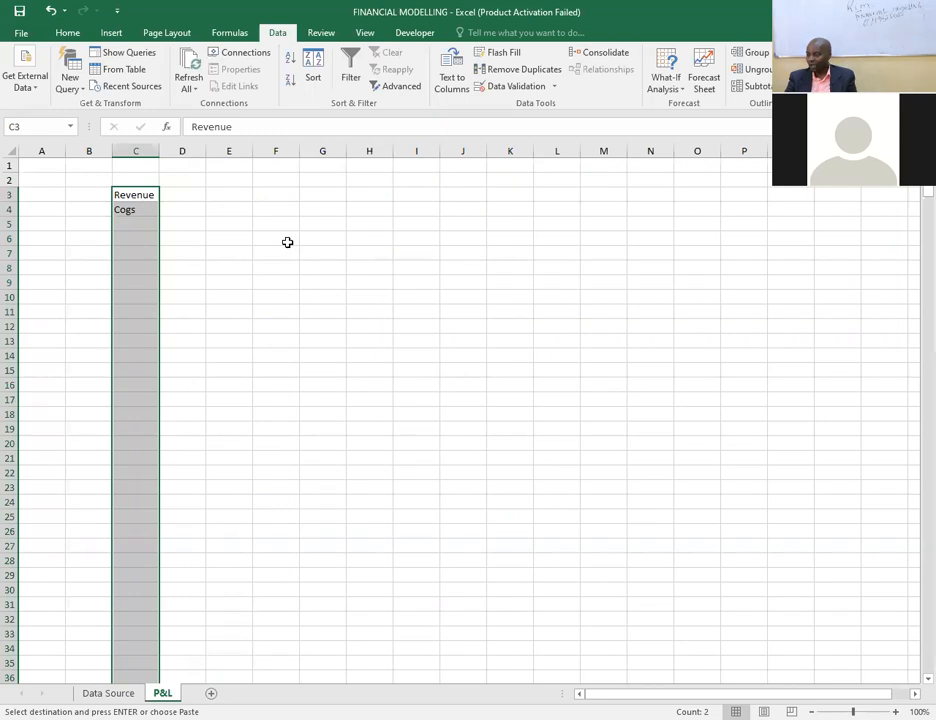
pyautogui.click(318, 236)
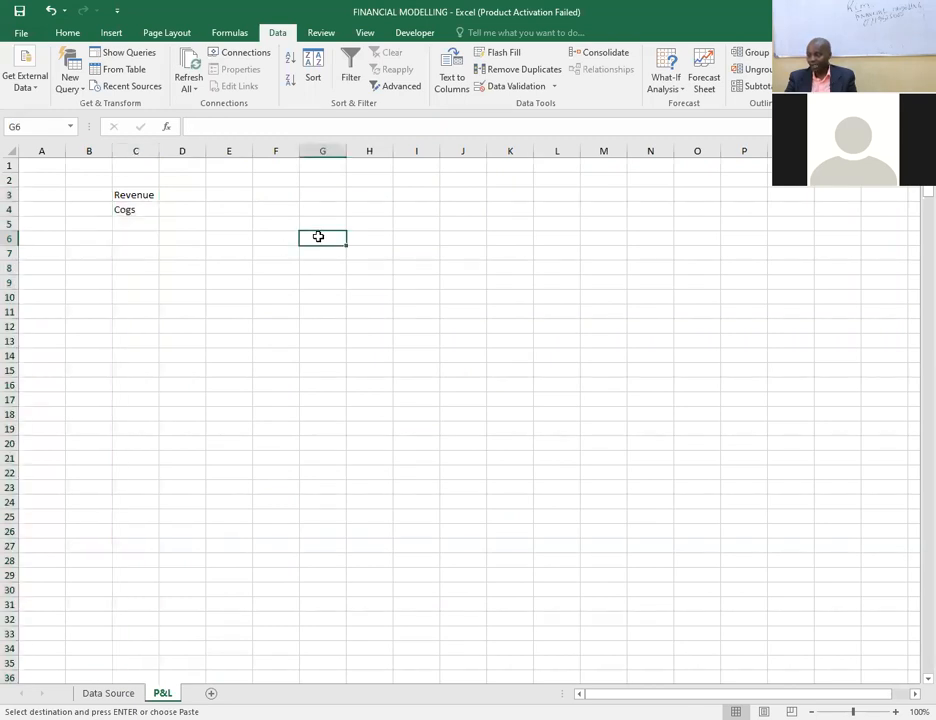
pyautogui.rightClick(318, 236)
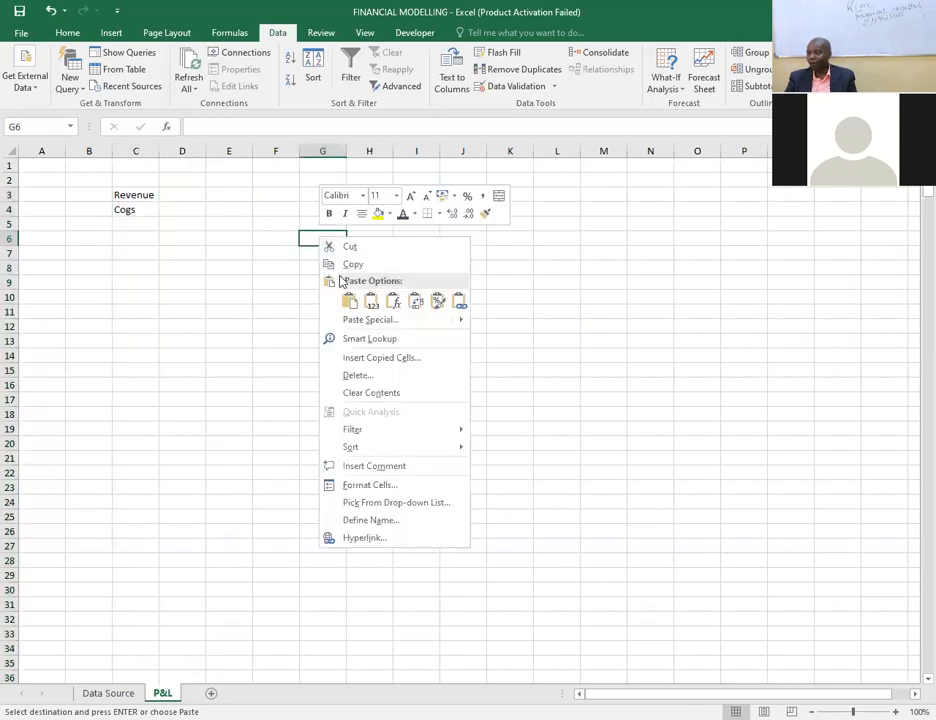
pyautogui.click(349, 299)
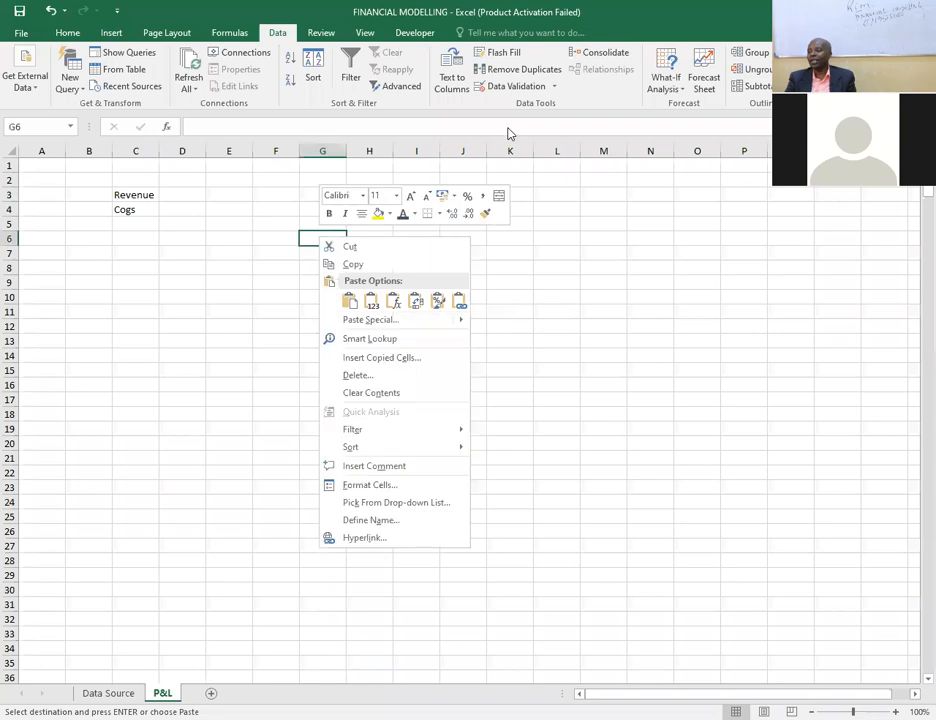
pyautogui.click(337, 236)
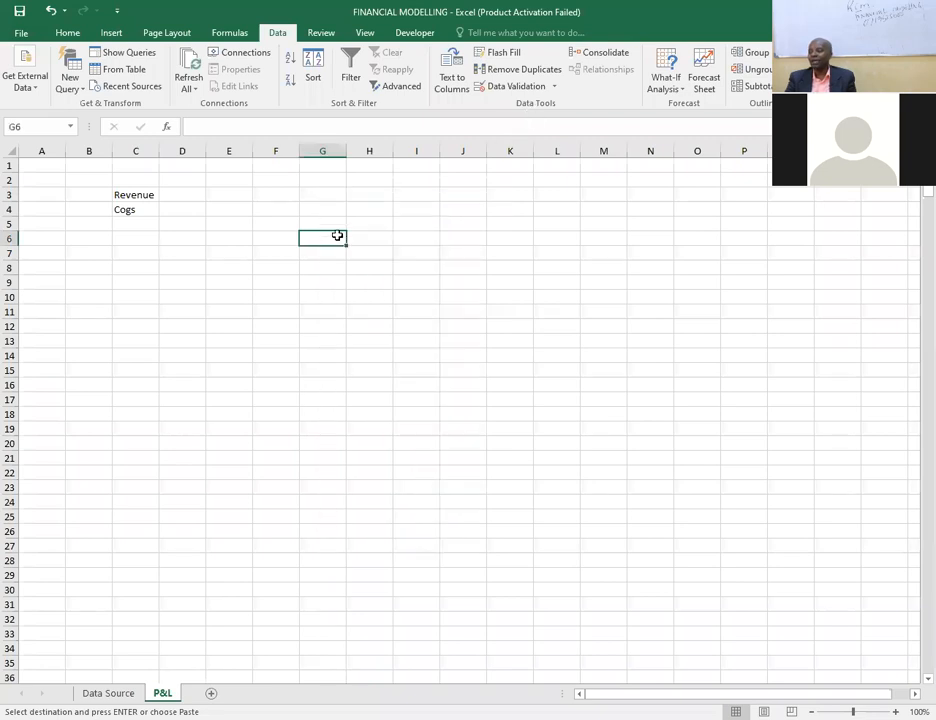
pyautogui.rightClick(337, 236)
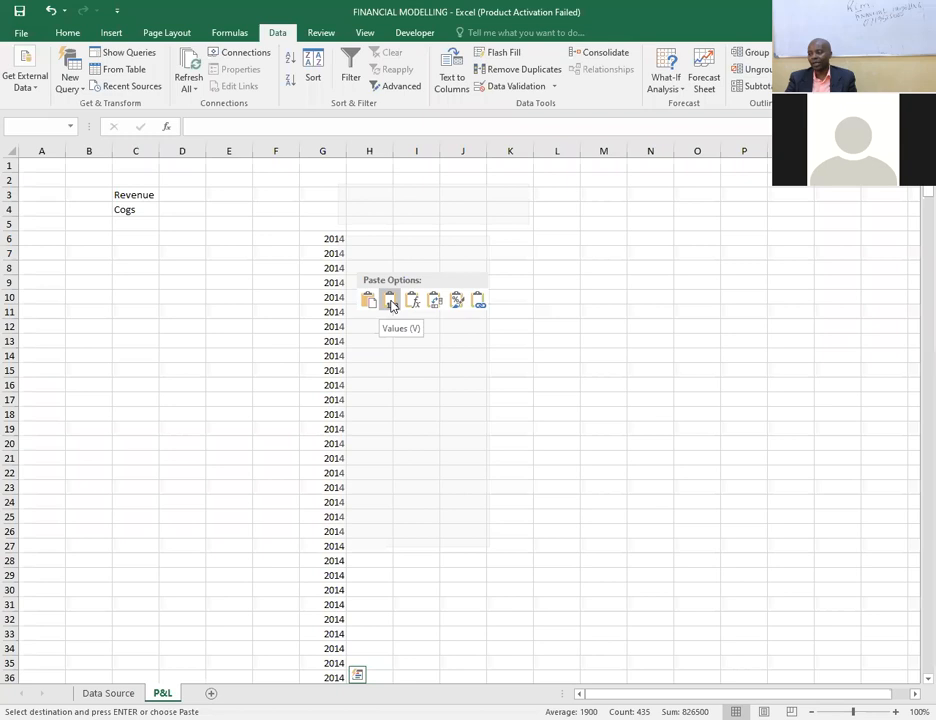
pyautogui.click(391, 302)
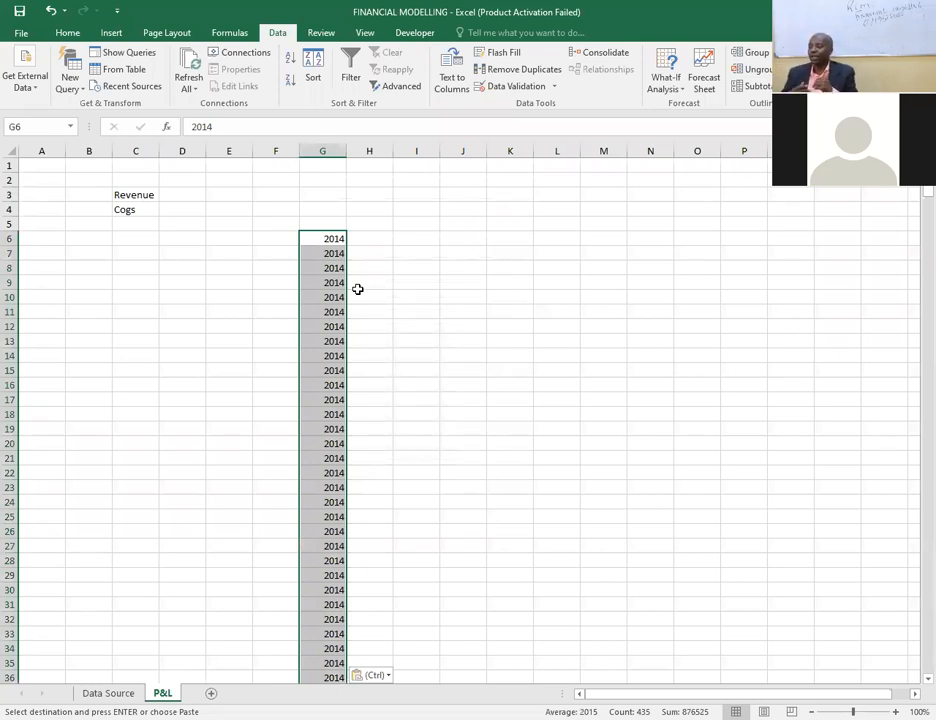
# Remove the duplicate years from the values pasted in column G.
pyautogui.click(522, 70)
pyautogui.click(721, 640)
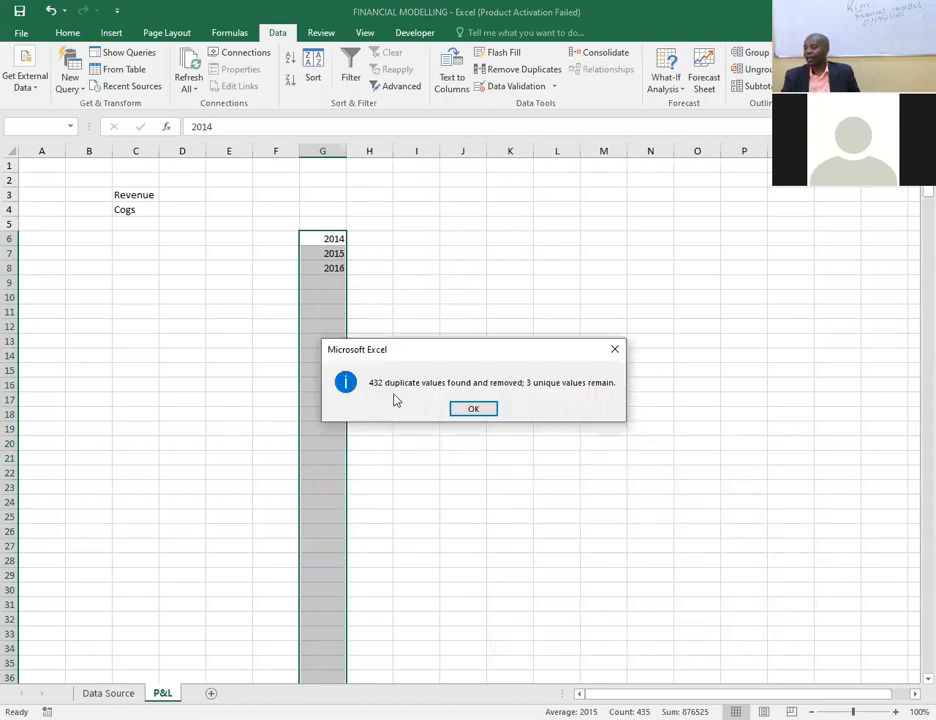
pyautogui.click(477, 411)
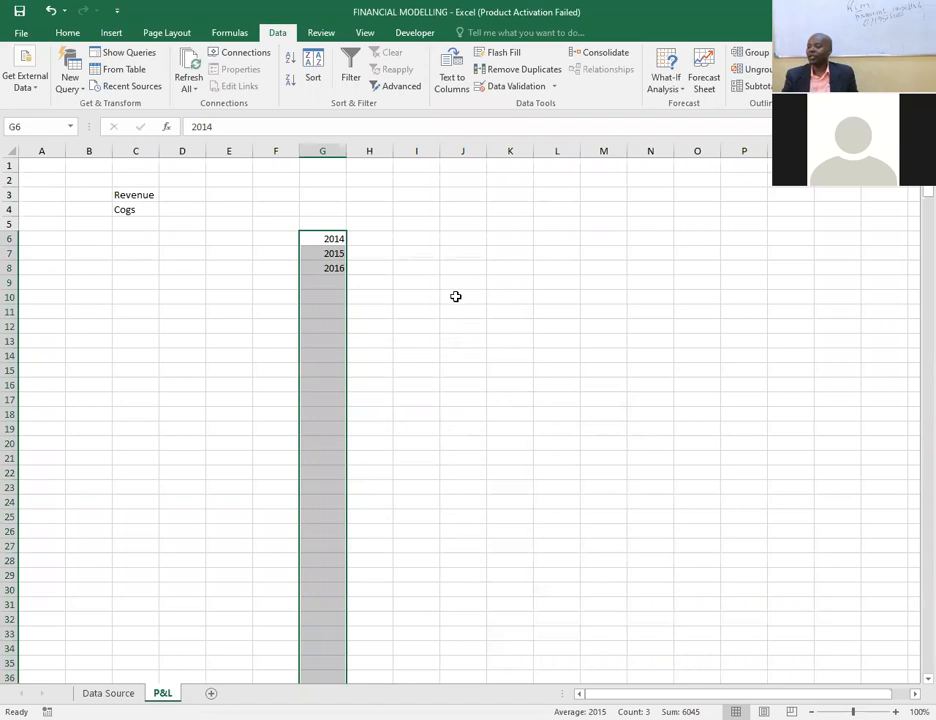
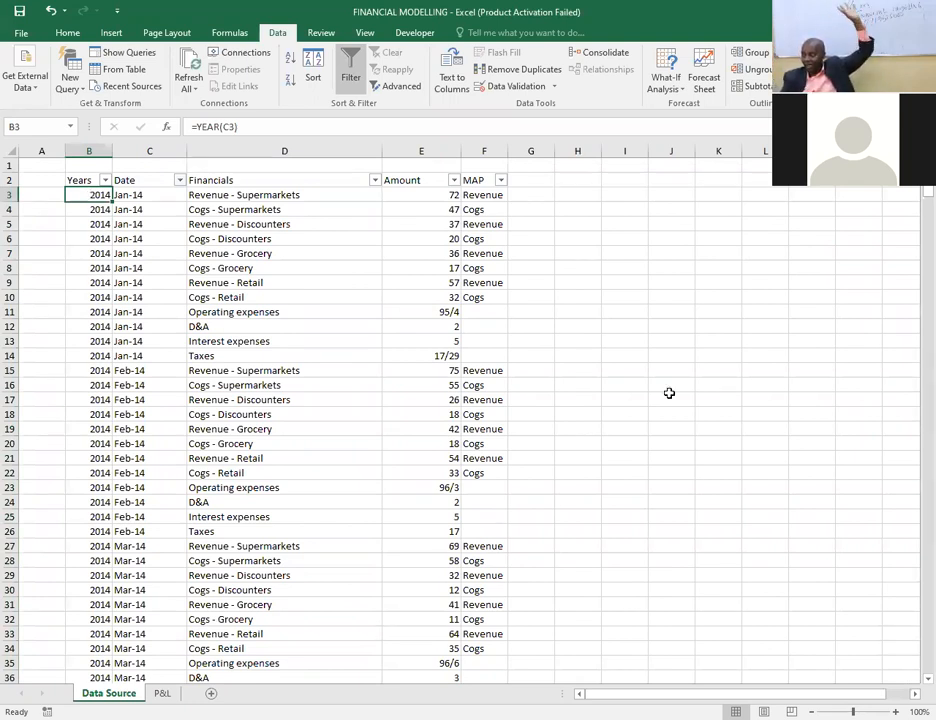
# Copy the Years values in B3:B437 on Data Source again and paste them as values into P&L starting at I6.
pyautogui.moveTo(916, 191); pyautogui.dragTo(917, 666)
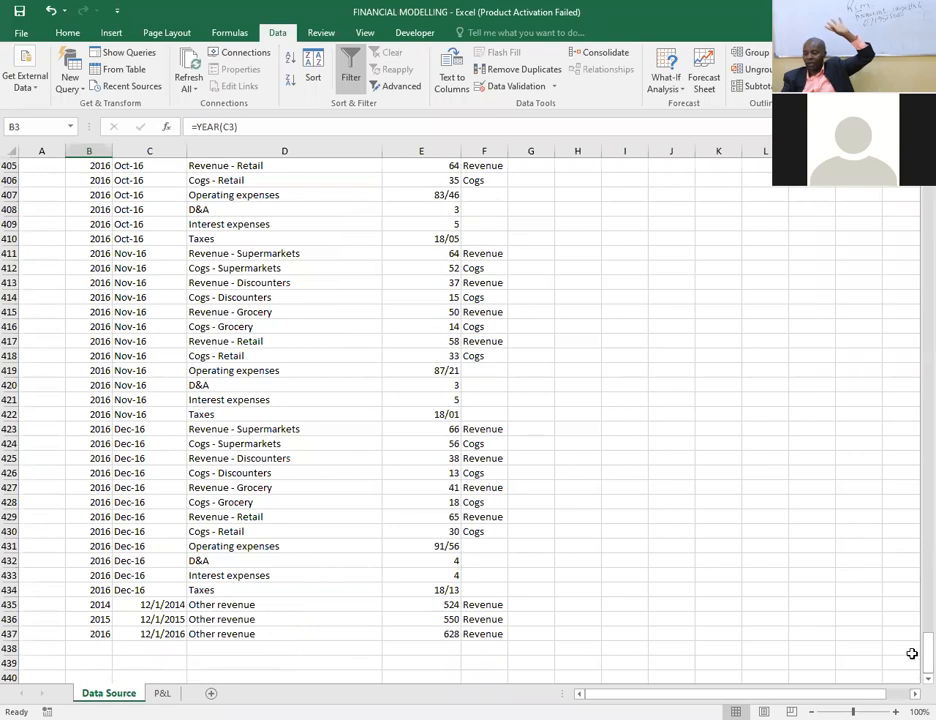
pyautogui.keyDown('shift'); pyautogui.click(93, 636); pyautogui.keyUp('shift')
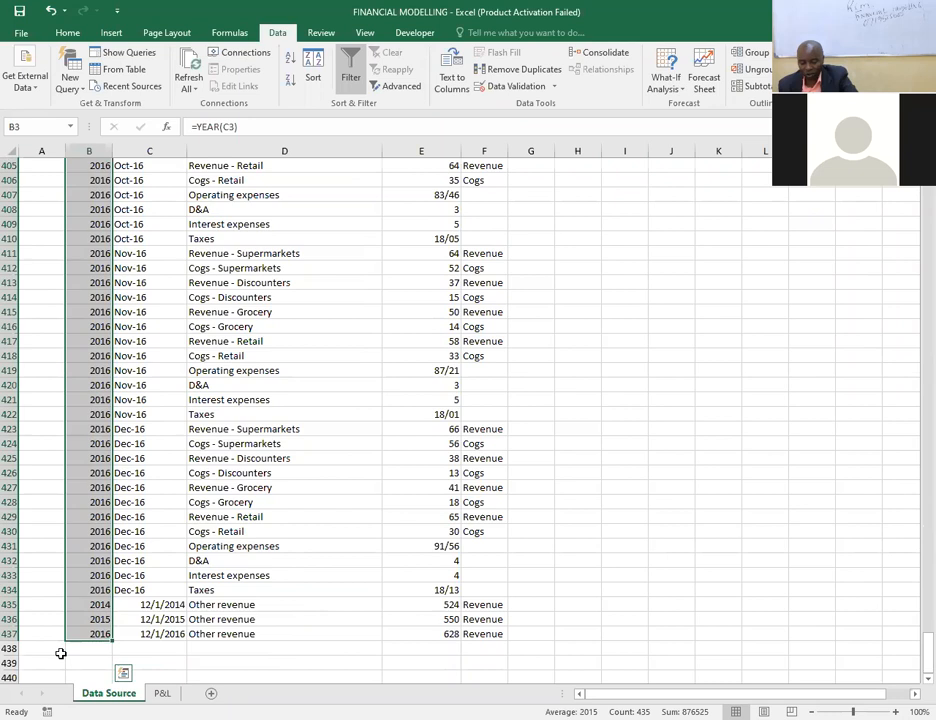
pyautogui.hotkey('ctrl', 'c')
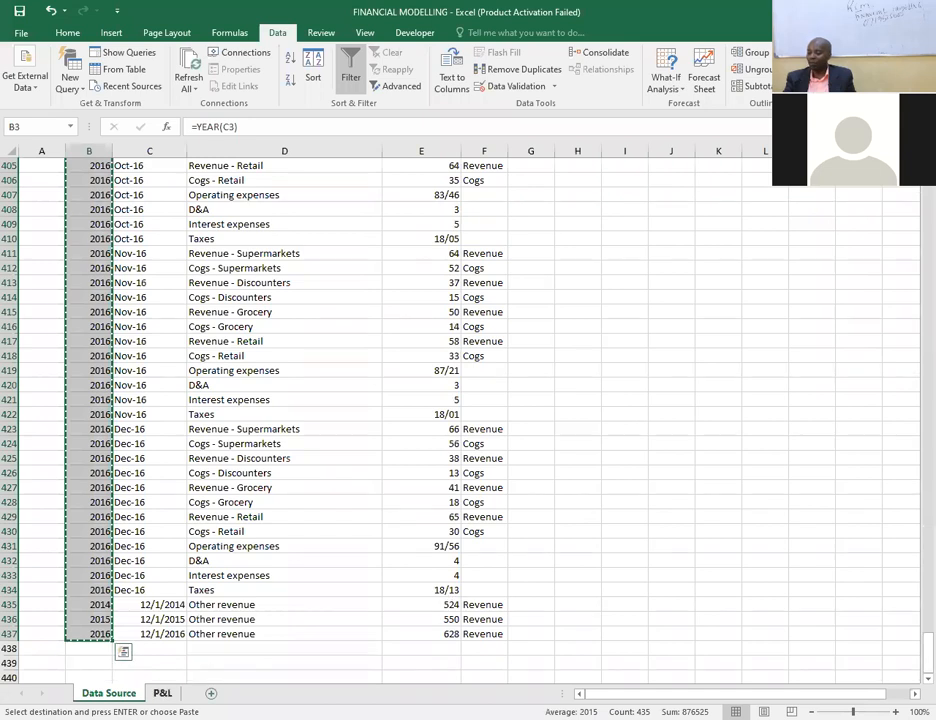
pyautogui.click(163, 693)
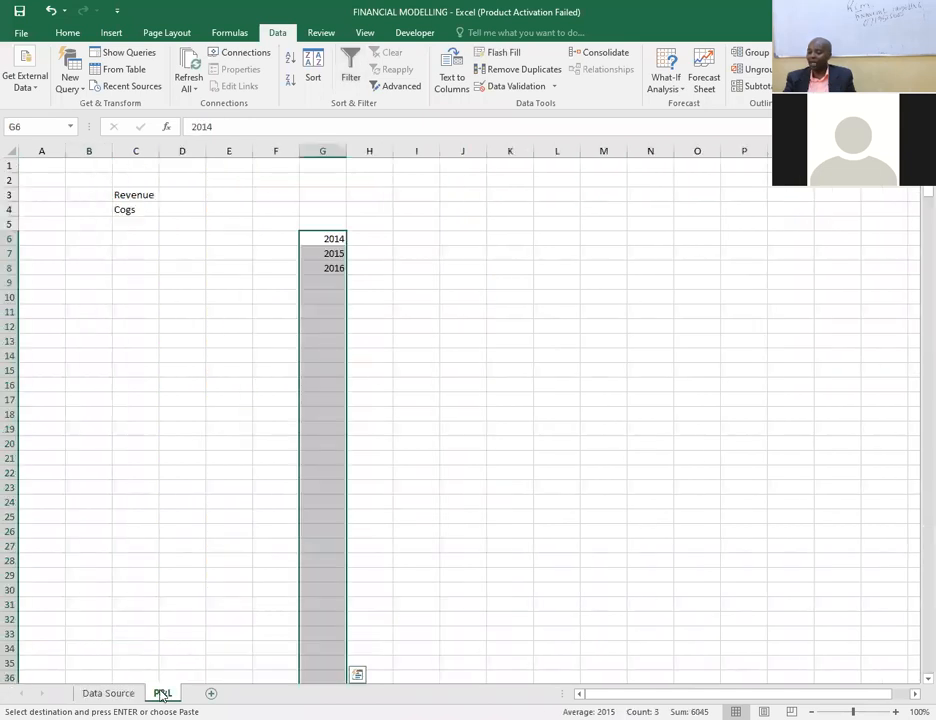
pyautogui.rightClick(422, 241)
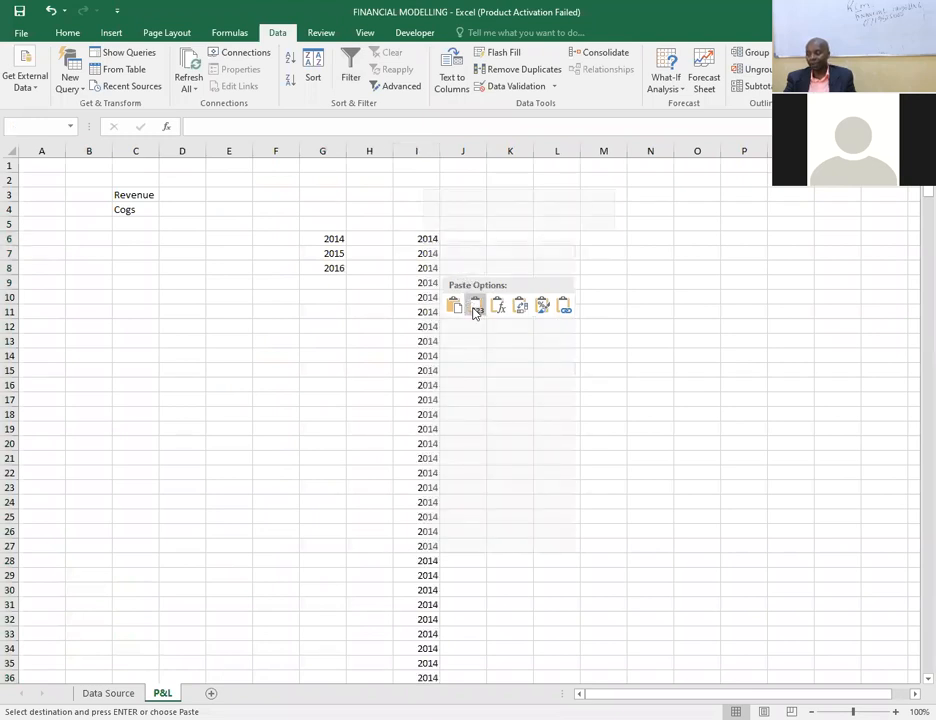
pyautogui.click(476, 308)
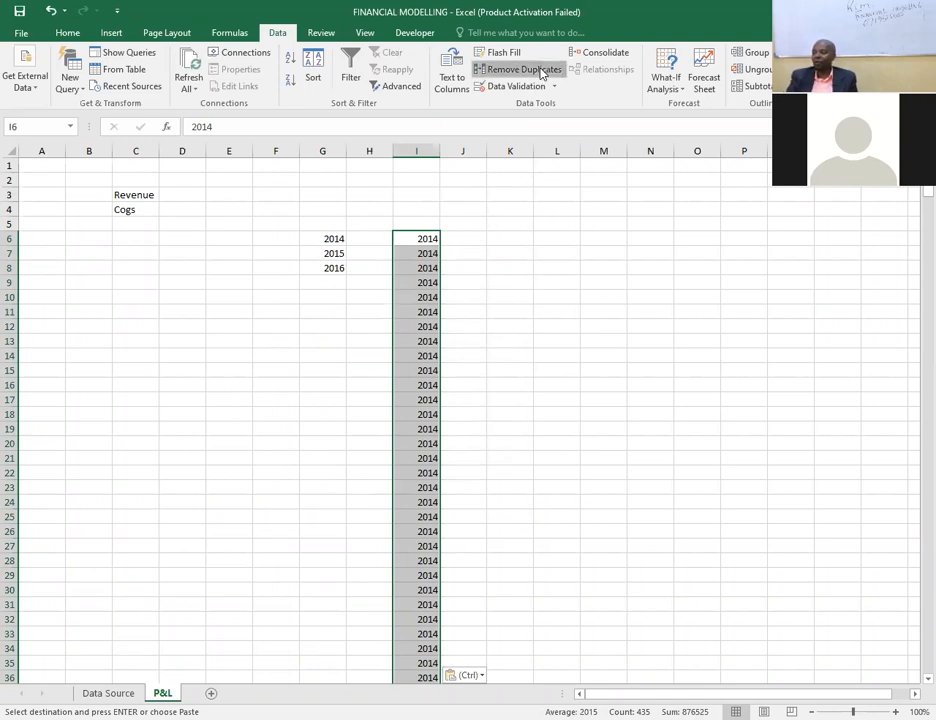
# Remove the duplicate years from column I and delete the remaining values there.
pyautogui.click(523, 69)
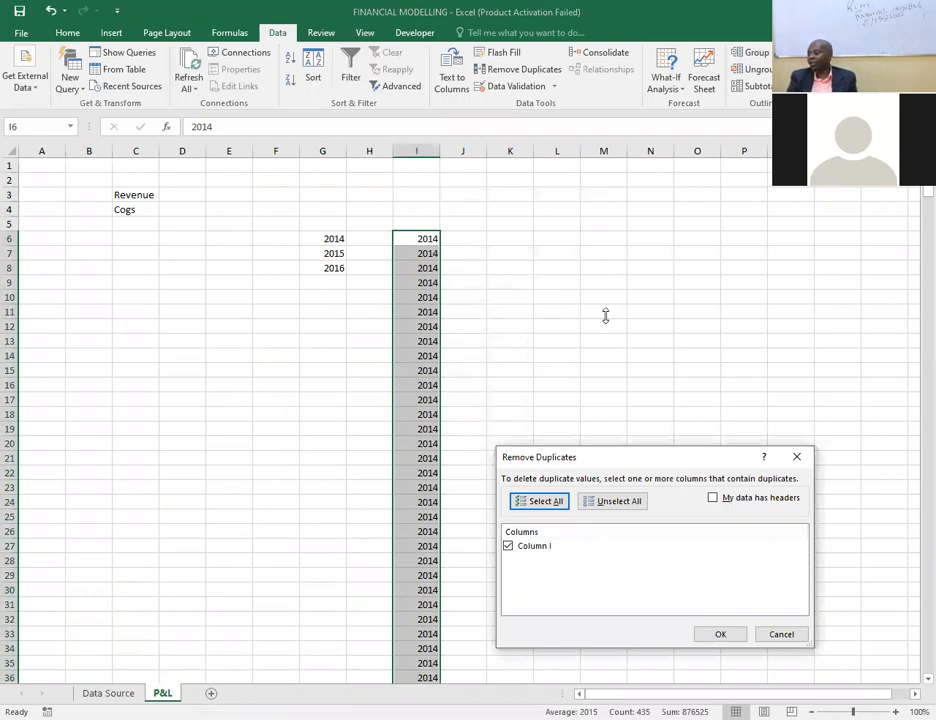
pyautogui.click(720, 635)
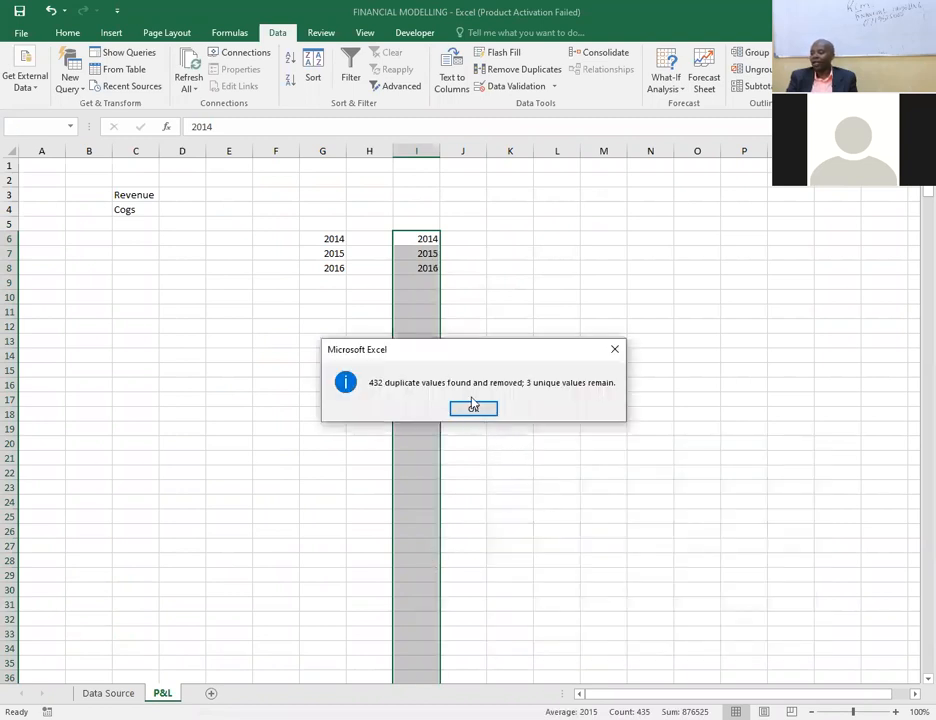
pyautogui.click(472, 409)
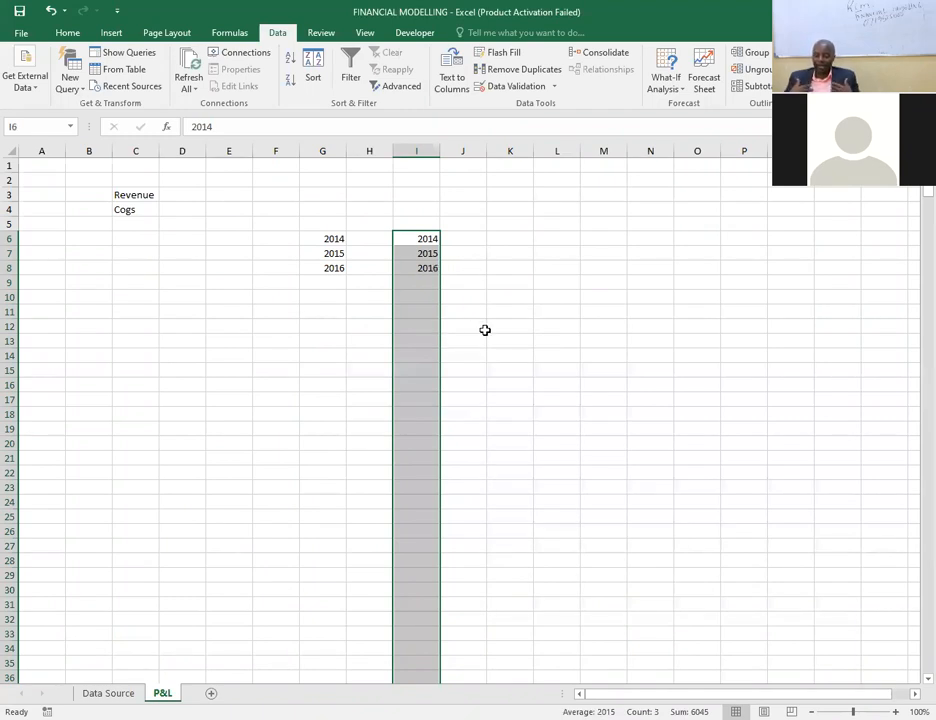
pyautogui.press('Delete')
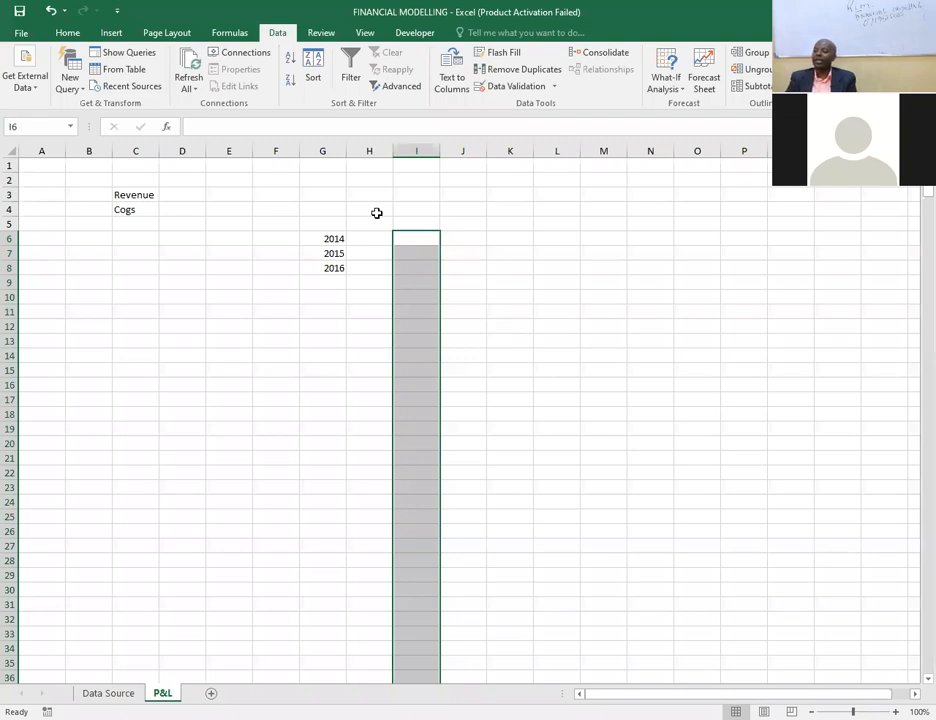
# Try to move the years in G6:G8 to the header row starting at D2.
pyautogui.moveTo(326, 240); pyautogui.dragTo(330, 264)
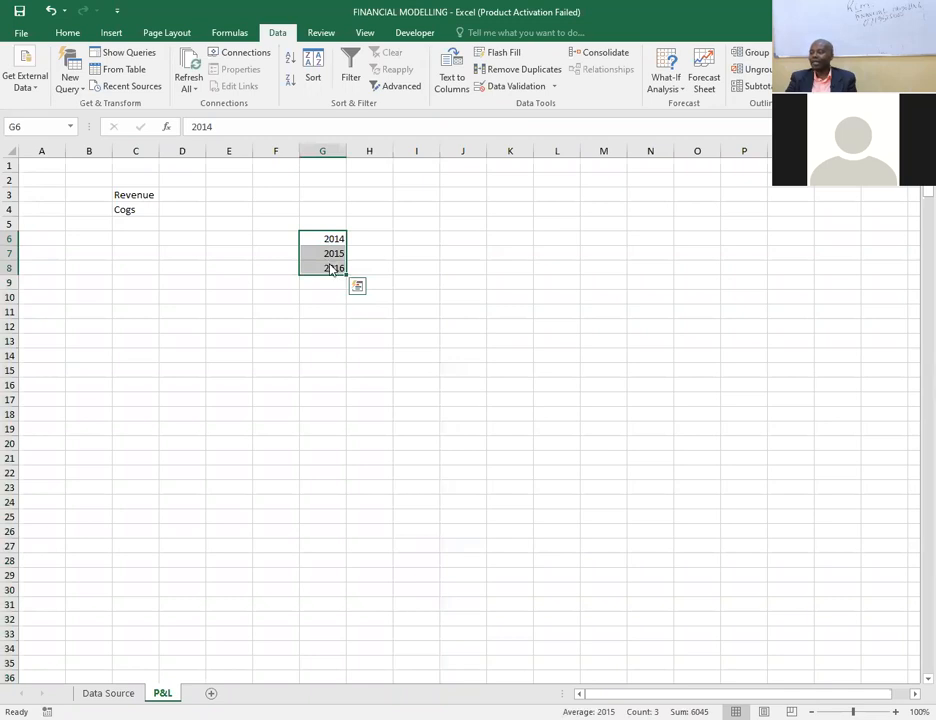
pyautogui.rightClick(330, 266)
pyautogui.click(360, 276)
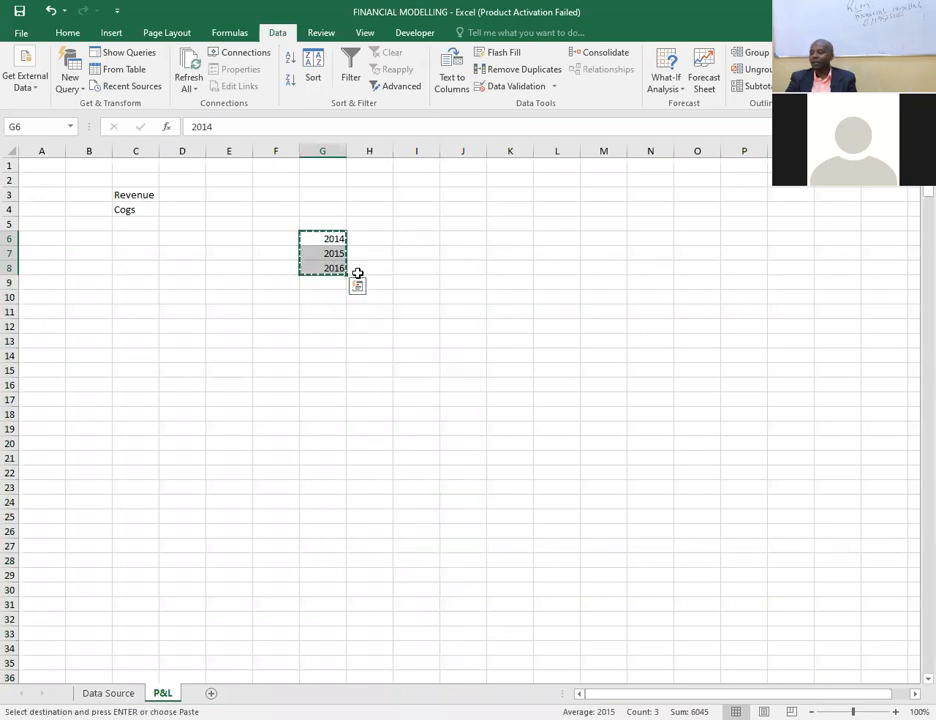
pyautogui.click(178, 178)
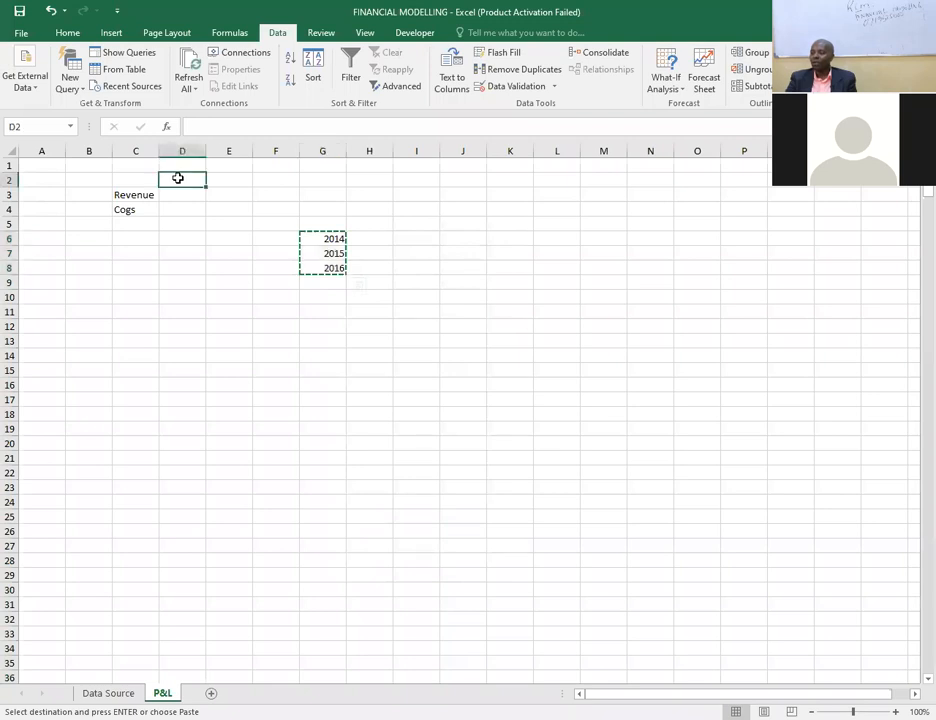
pyautogui.rightClick(178, 178)
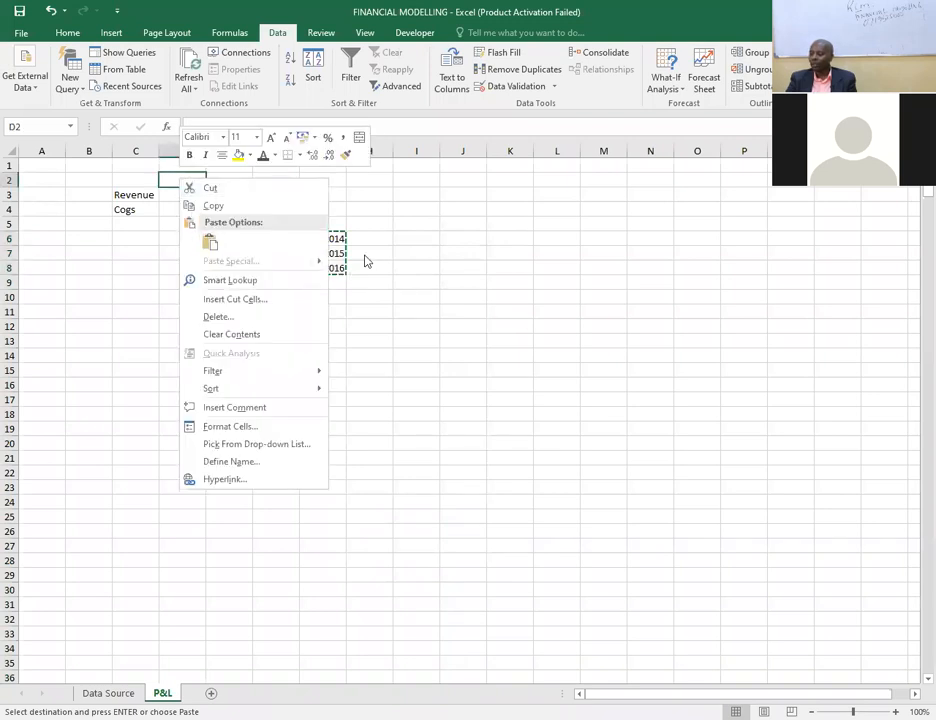
pyautogui.click(330, 239)
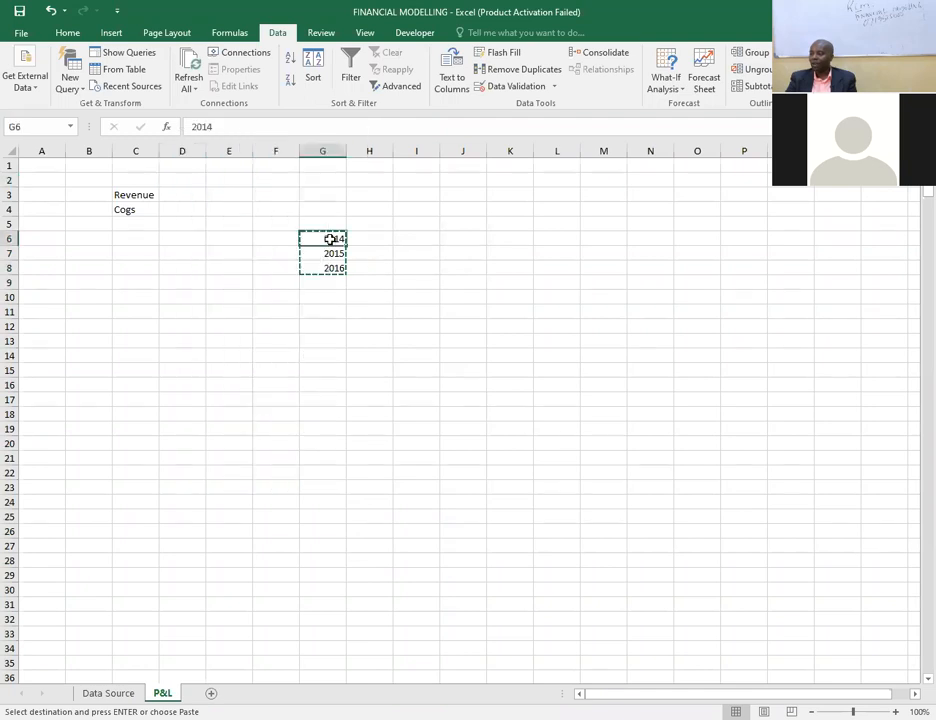
# Copy the years in G6:G8, paste them transposed into the header row from D2, and delete the original values in column G.
pyautogui.moveTo(330, 239); pyautogui.dragTo(333, 261)
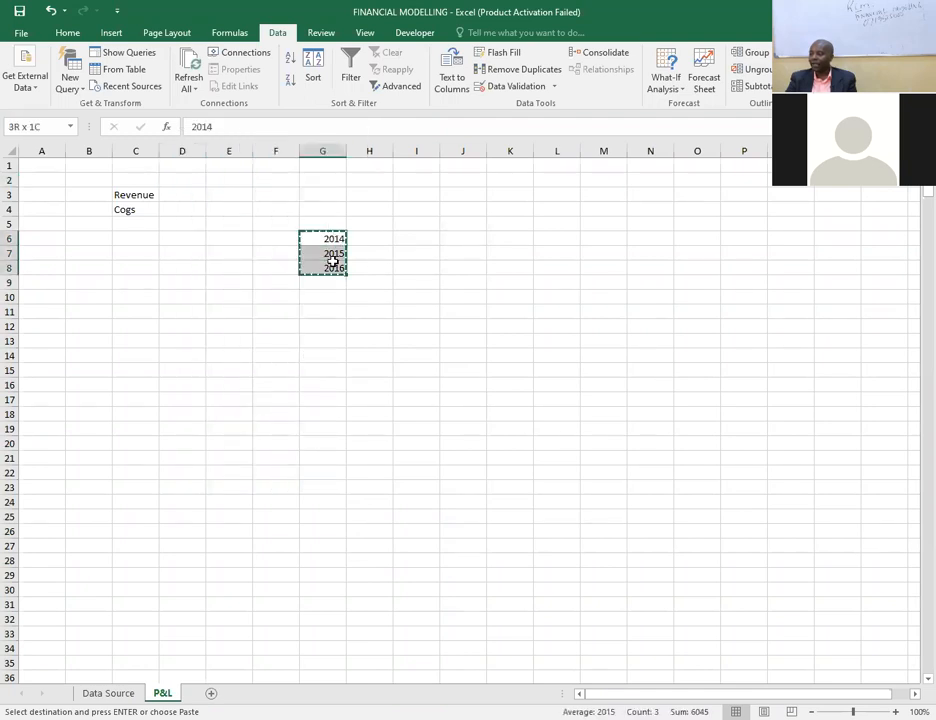
pyautogui.rightClick(333, 261)
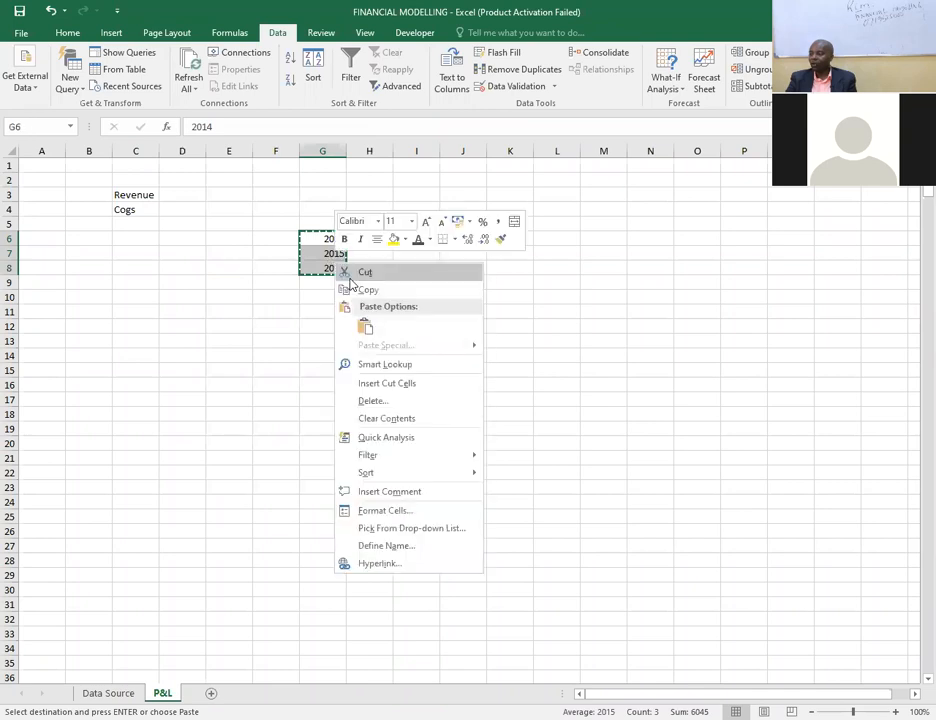
pyautogui.click(363, 290)
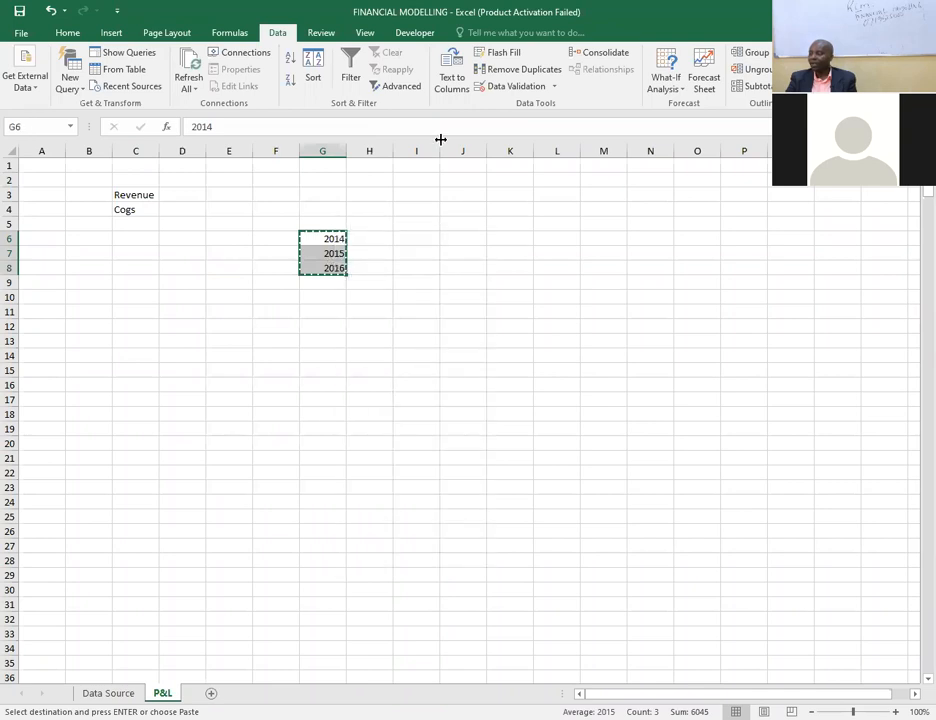
pyautogui.click(177, 179)
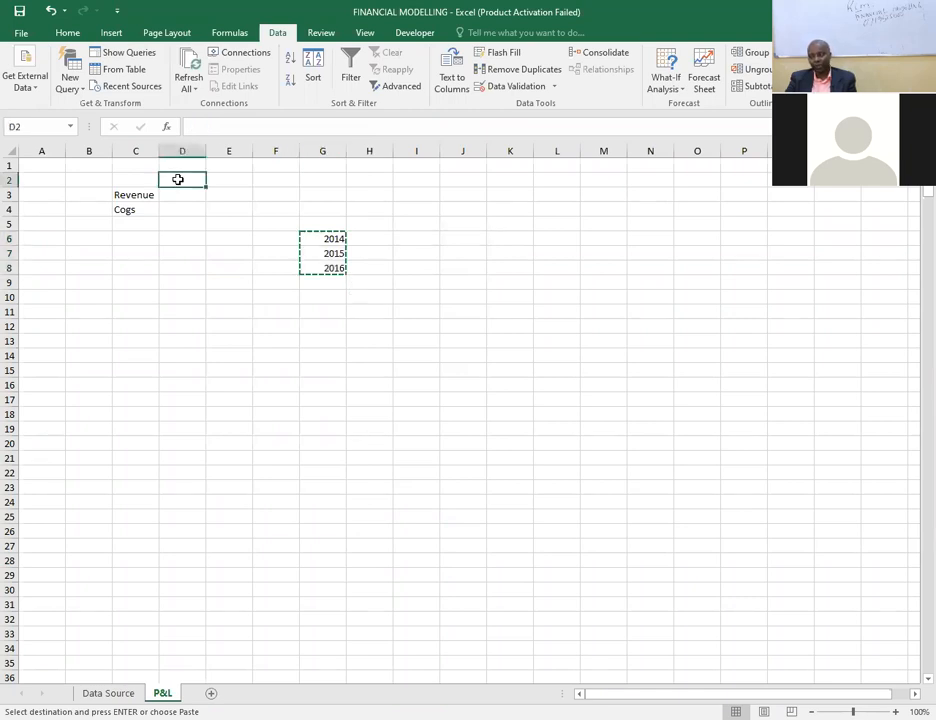
pyautogui.rightClick(177, 179)
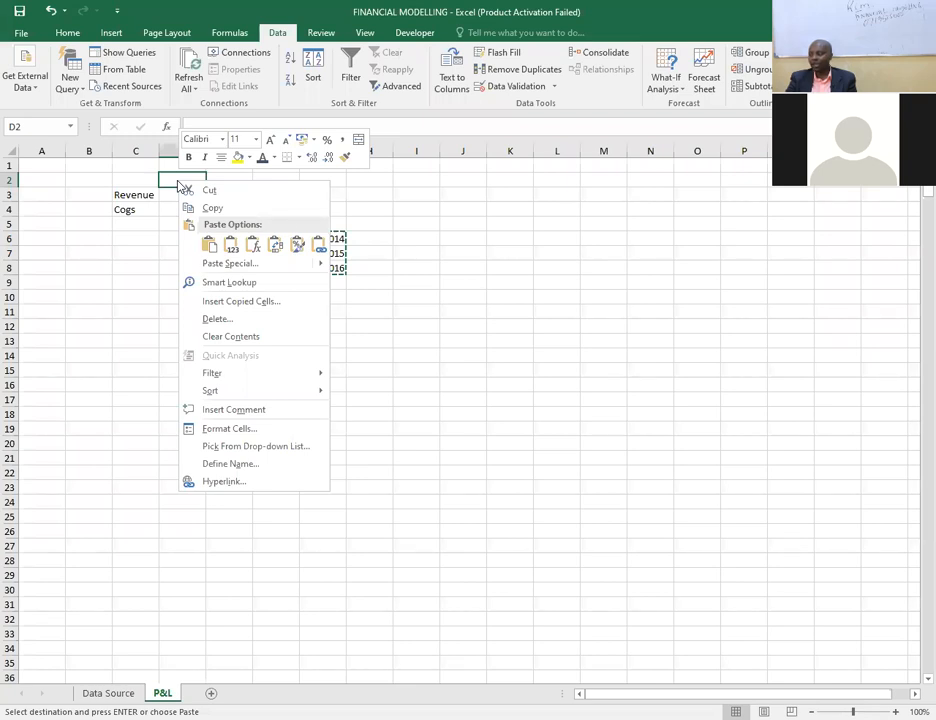
pyautogui.click(200, 179)
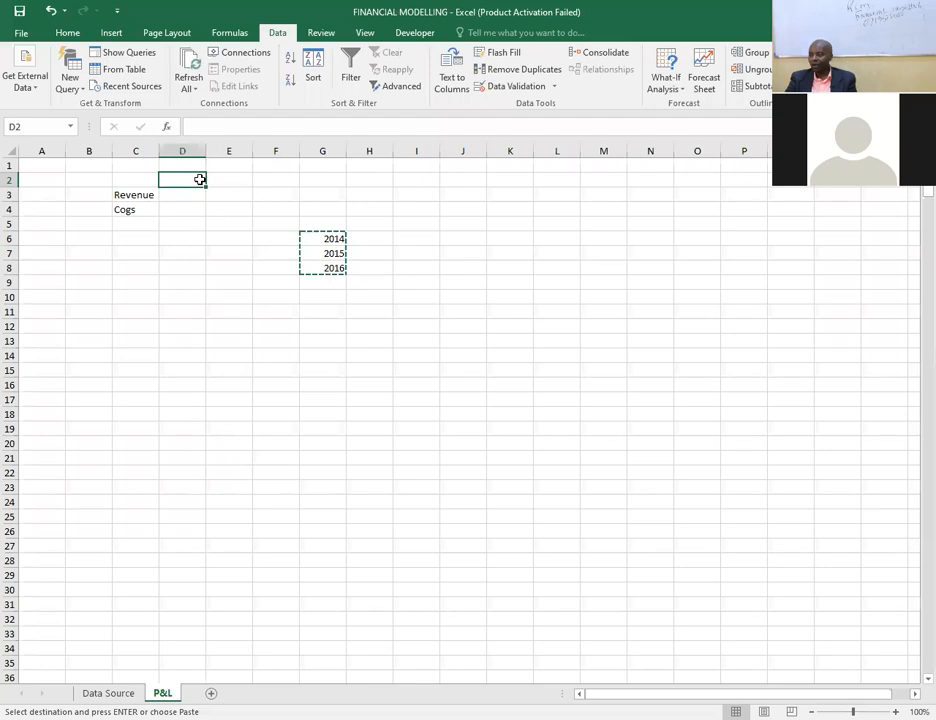
pyautogui.rightClick(200, 179)
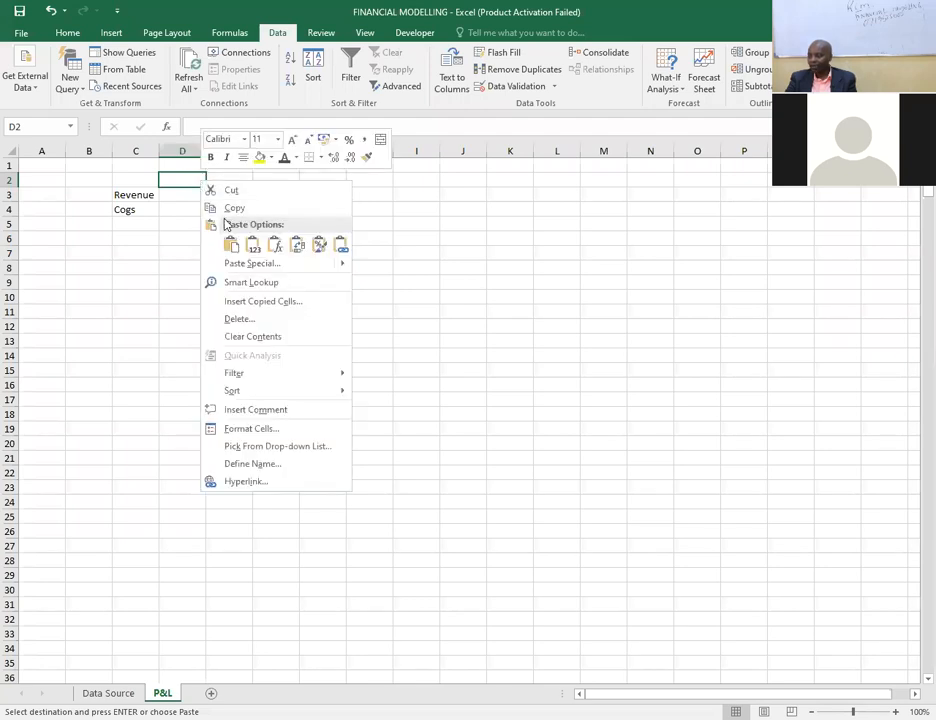
pyautogui.click(236, 247)
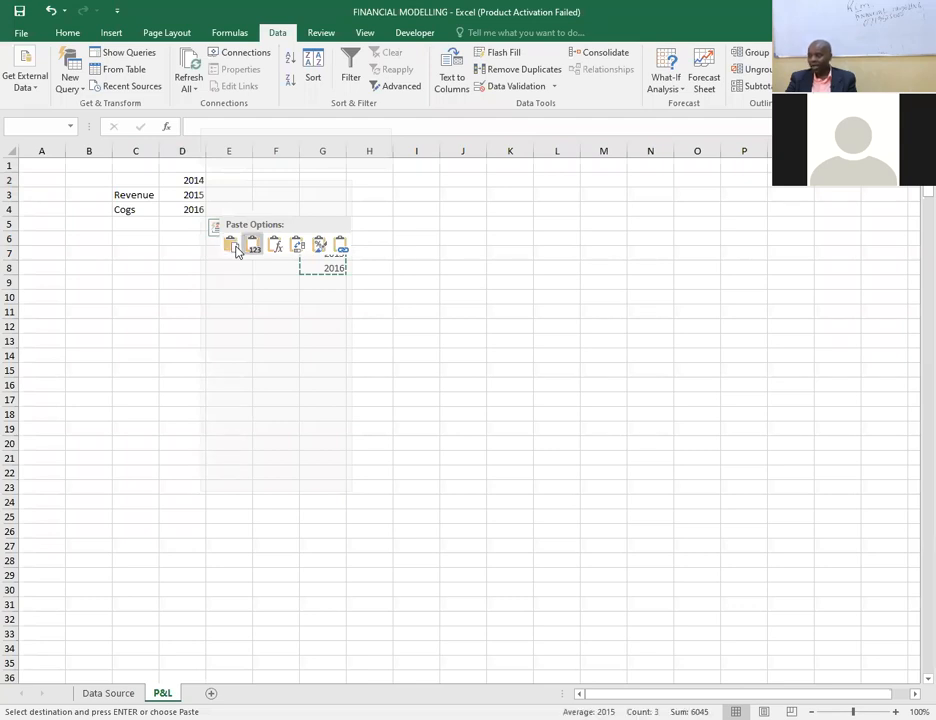
pyautogui.click(297, 248)
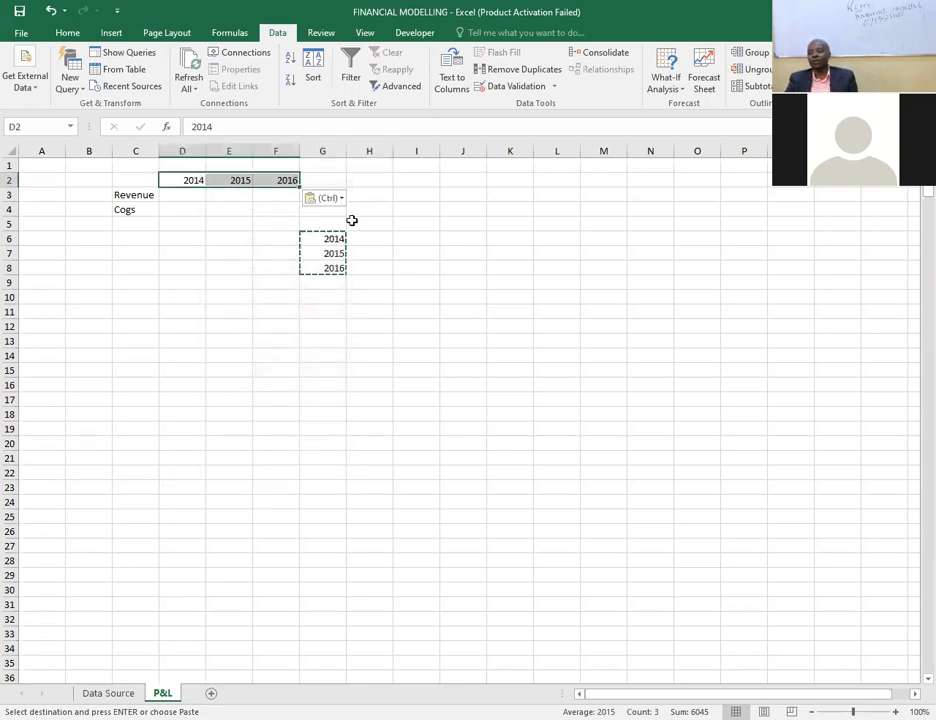
pyautogui.moveTo(330, 237); pyautogui.dragTo(340, 261)
pyautogui.press('Delete')
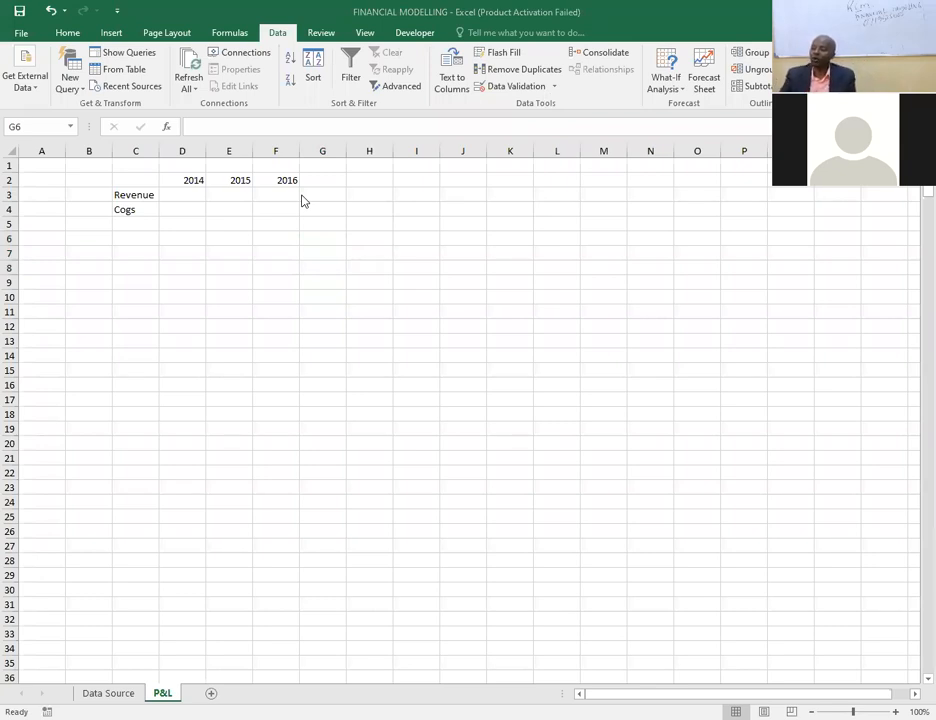
# Start a SUMIFS formula in P&L cell D3 with the Amount column of Data Source as the absolute sum range $E:$E.
pyautogui.click(182, 194)
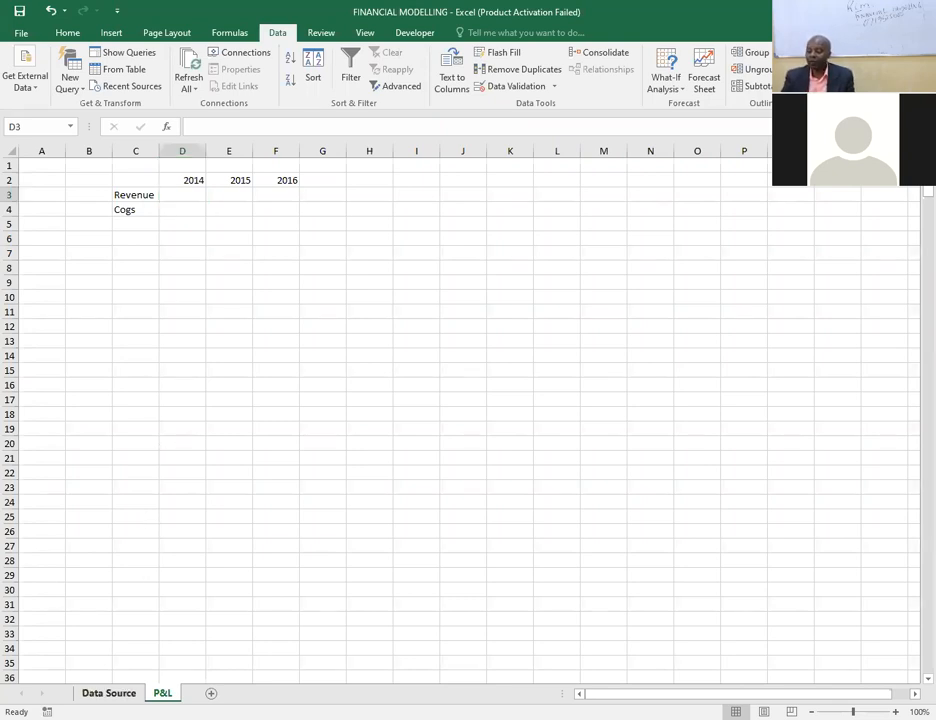
pyautogui.click(108, 693)
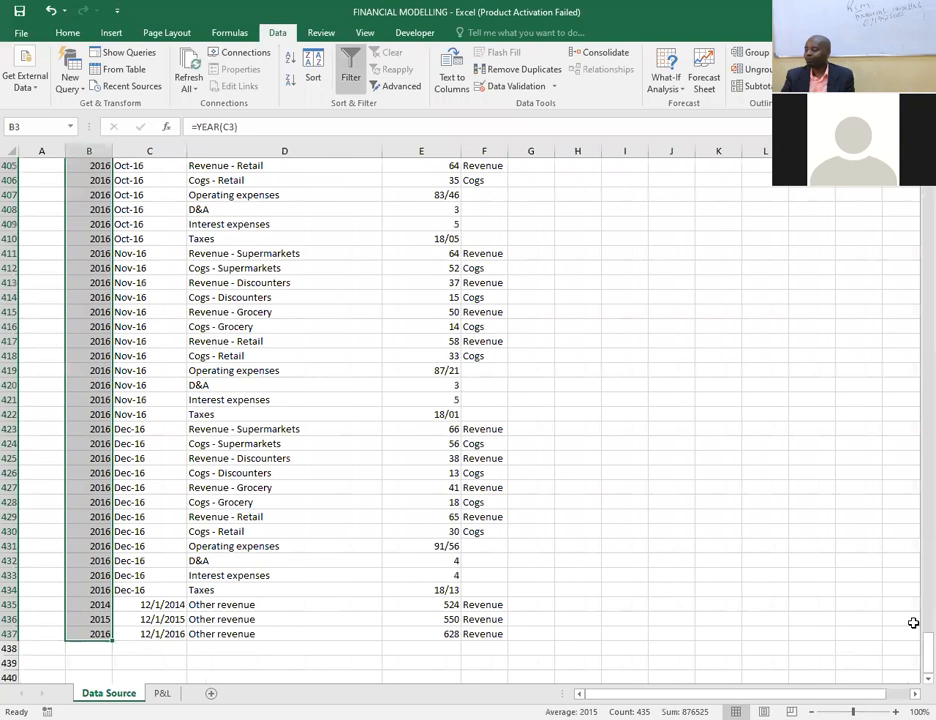
pyautogui.moveTo(913, 648); pyautogui.dragTo(913, 185)
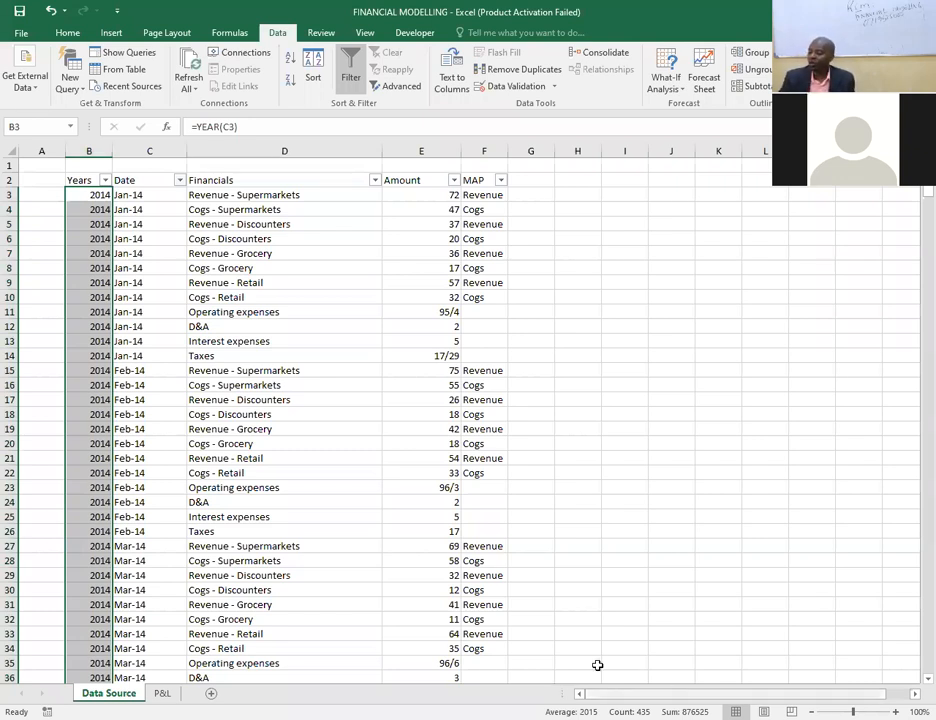
pyautogui.click(161, 692)
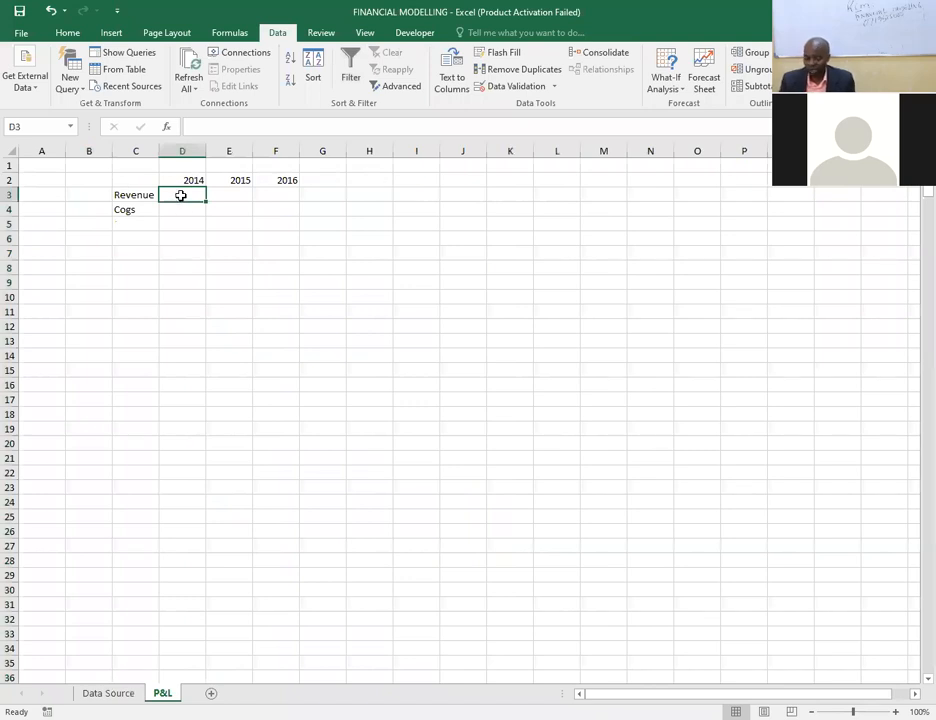
pyautogui.write('=')
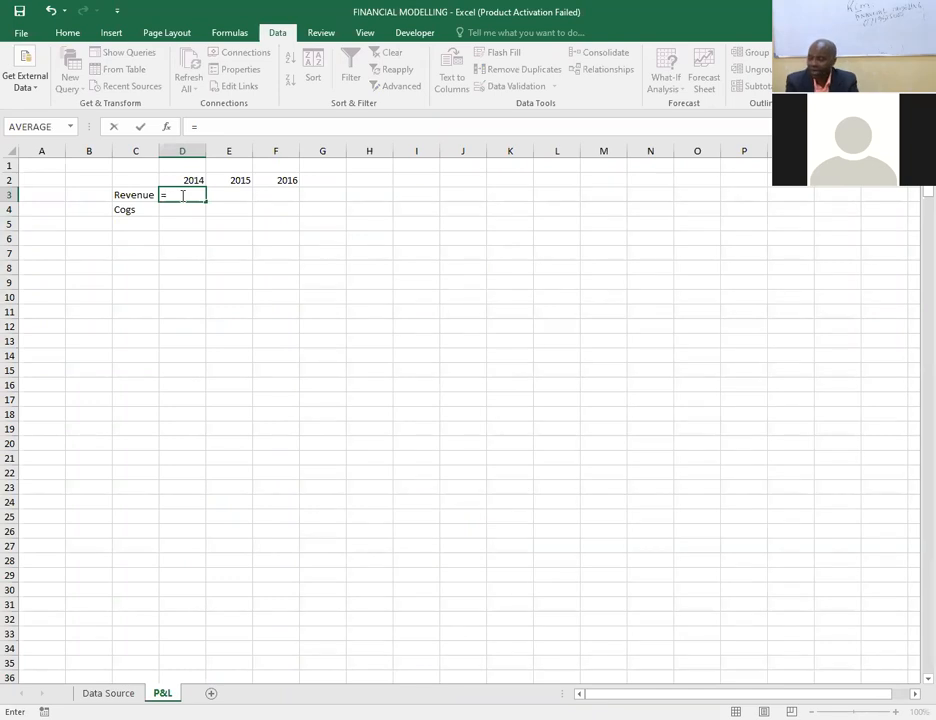
pyautogui.write('sum')
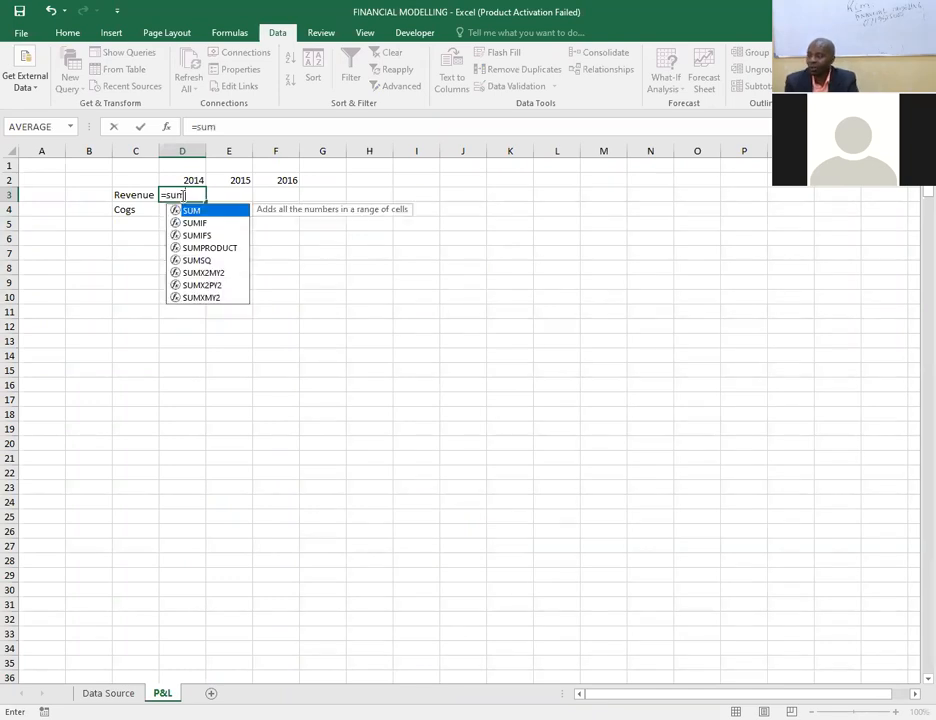
pyautogui.doubleClick(201, 236)
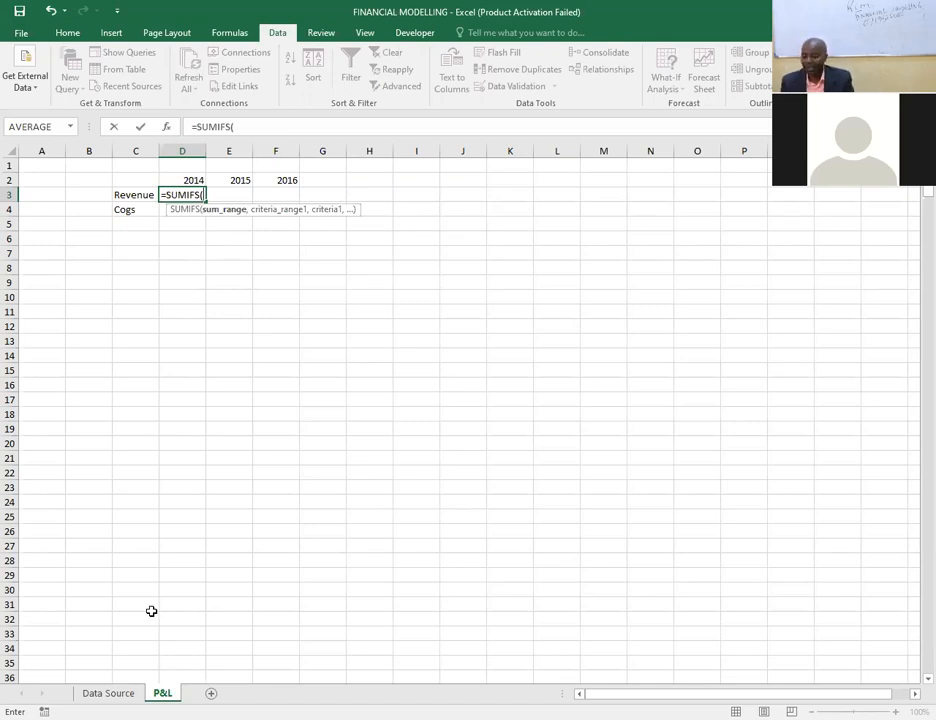
pyautogui.click(105, 692)
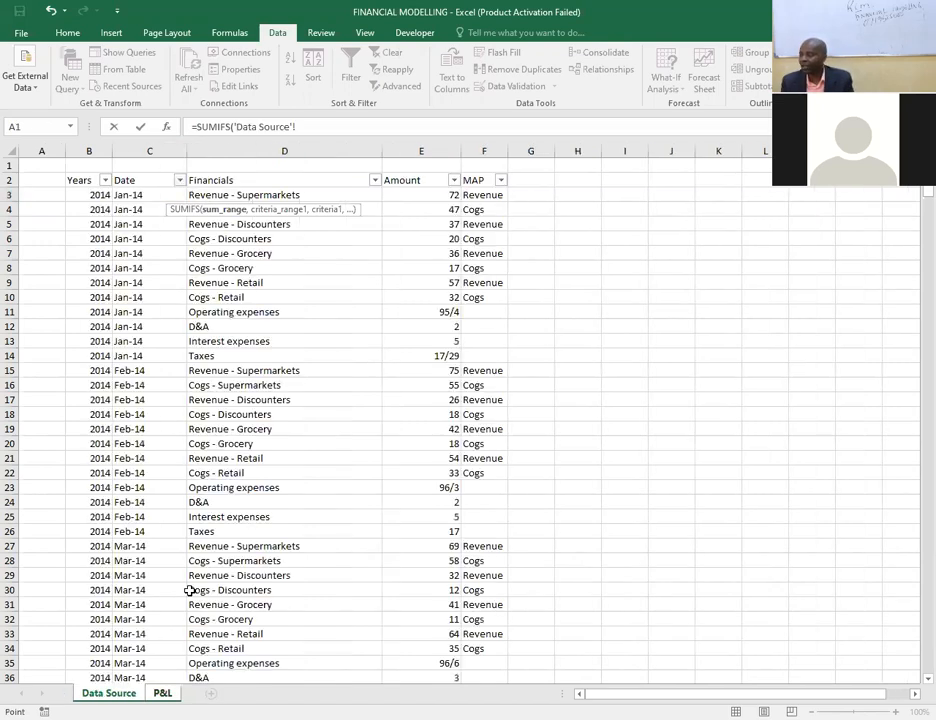
pyautogui.click(425, 149)
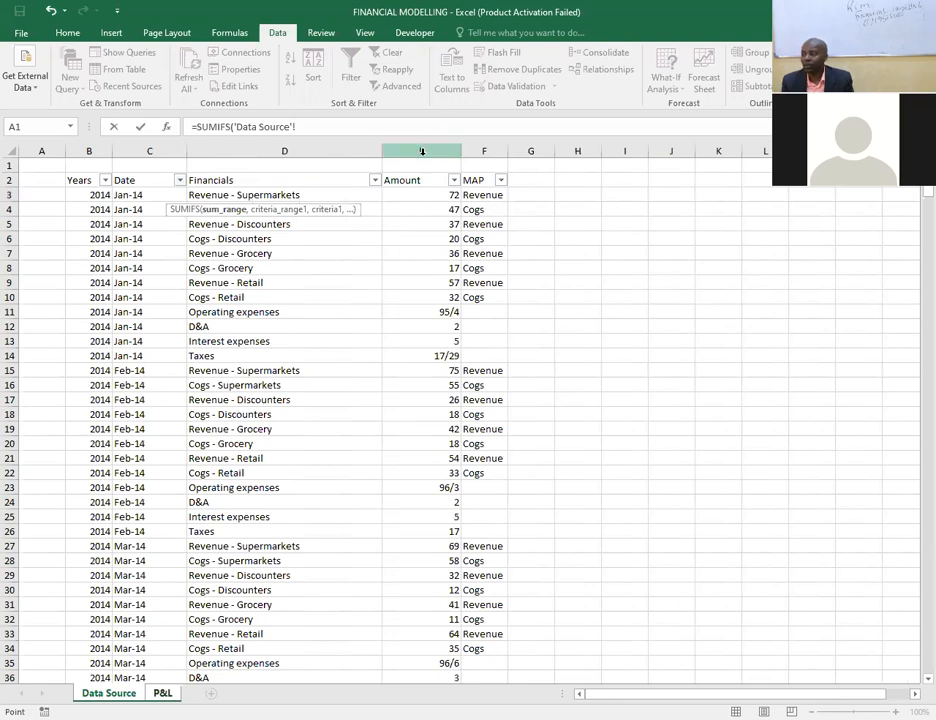
pyautogui.click(425, 149)
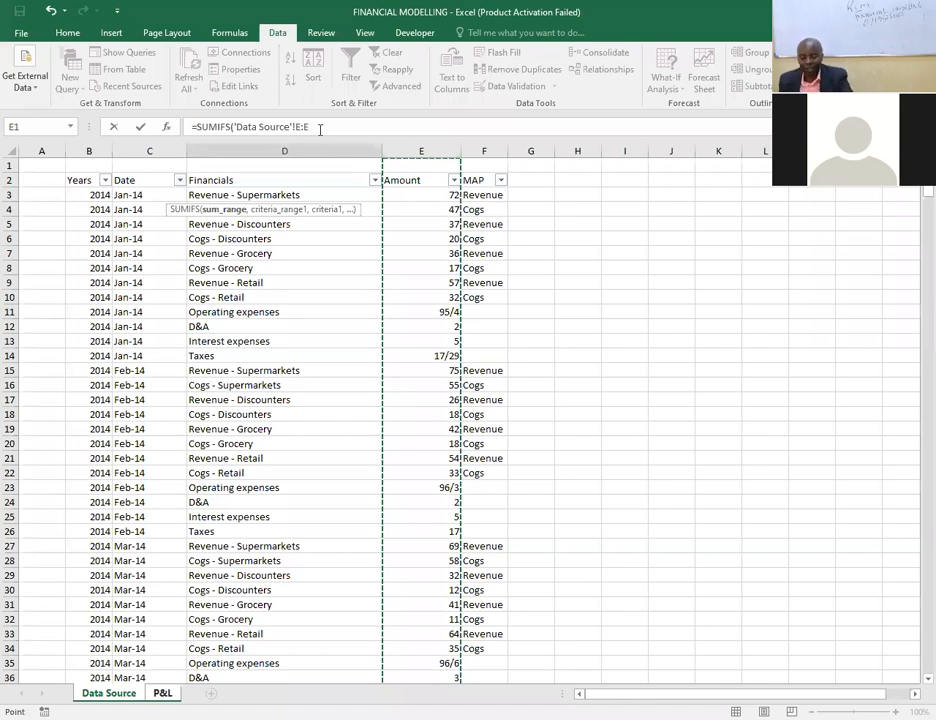
pyautogui.press('F4')
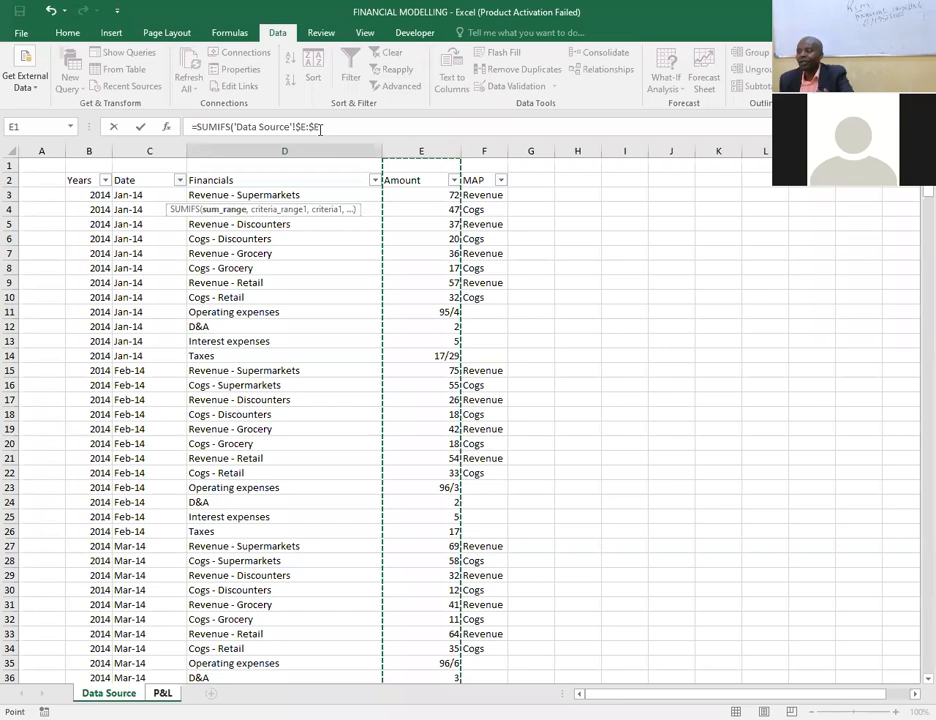
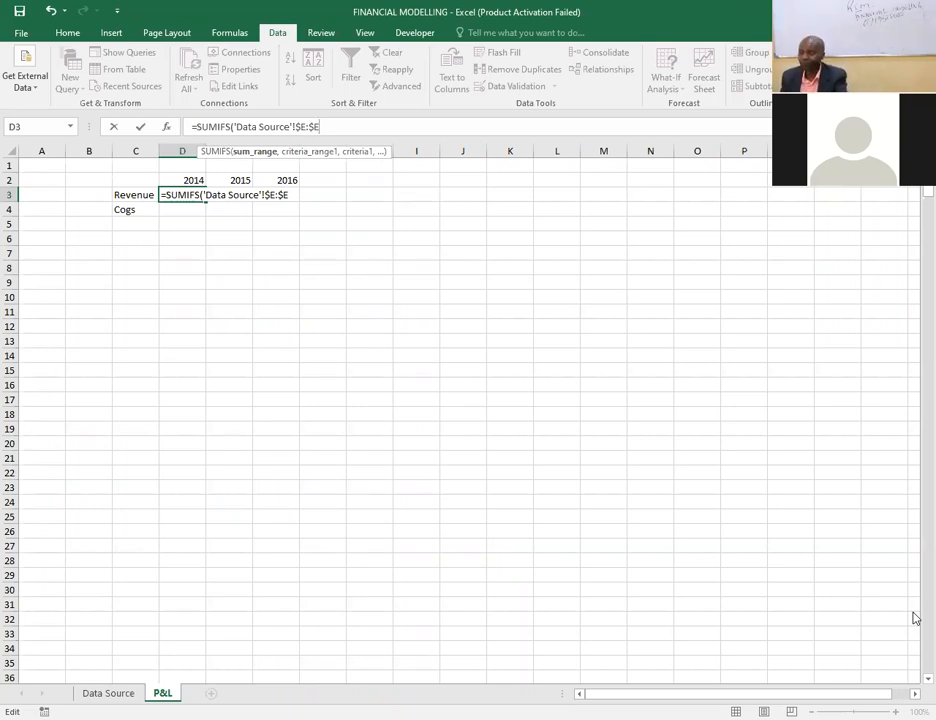
# Add the MAP column of Data Source to the SUMIFS formula as the absolute first criteria range $F:$F.
pyautogui.write(',')
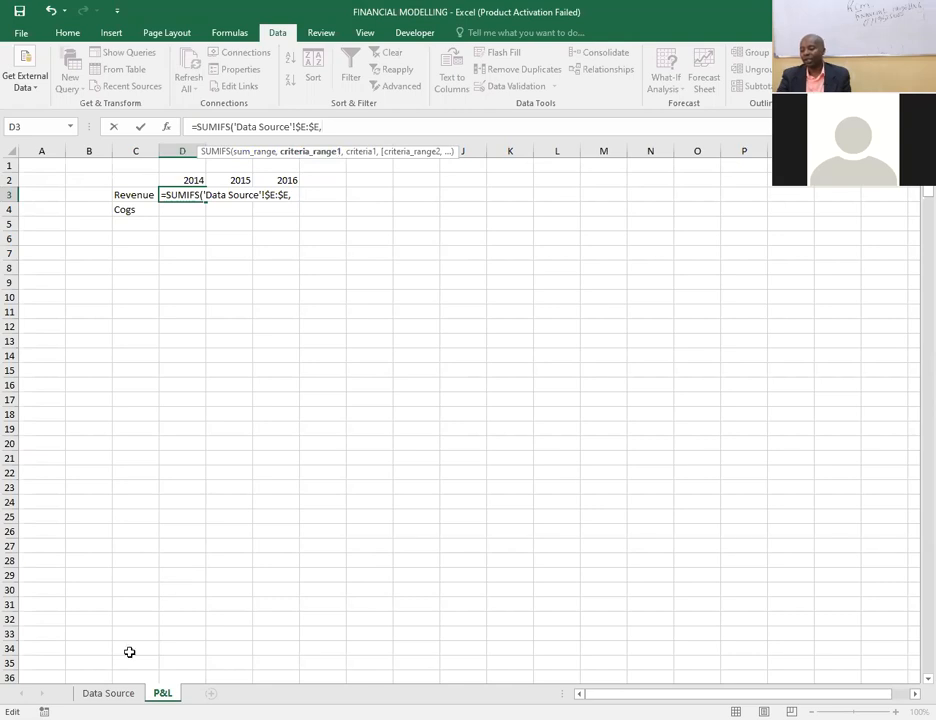
pyautogui.click(111, 693)
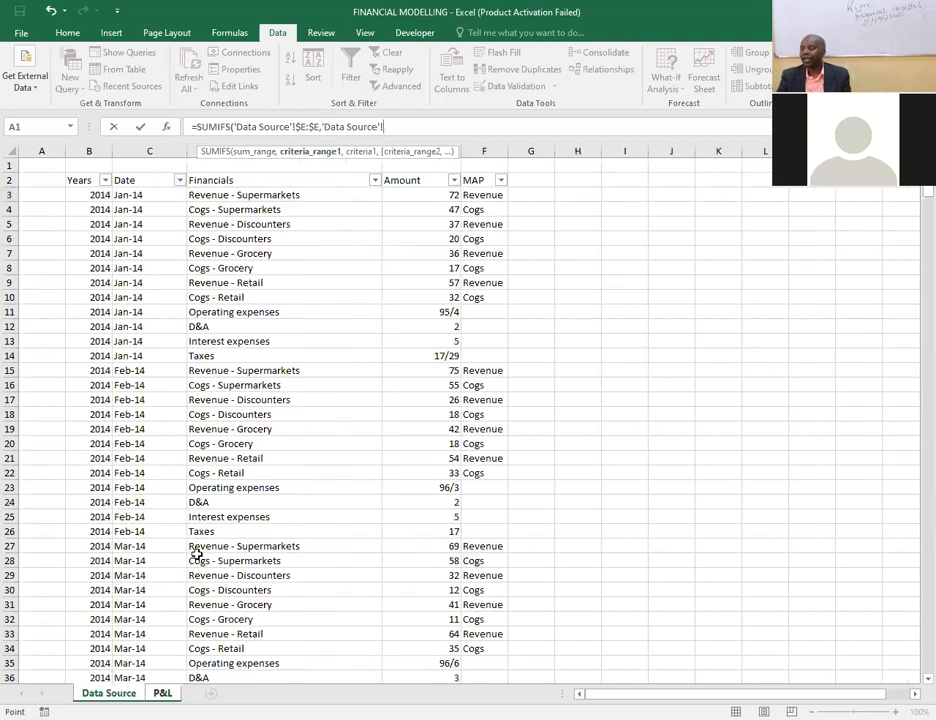
pyautogui.click(485, 149)
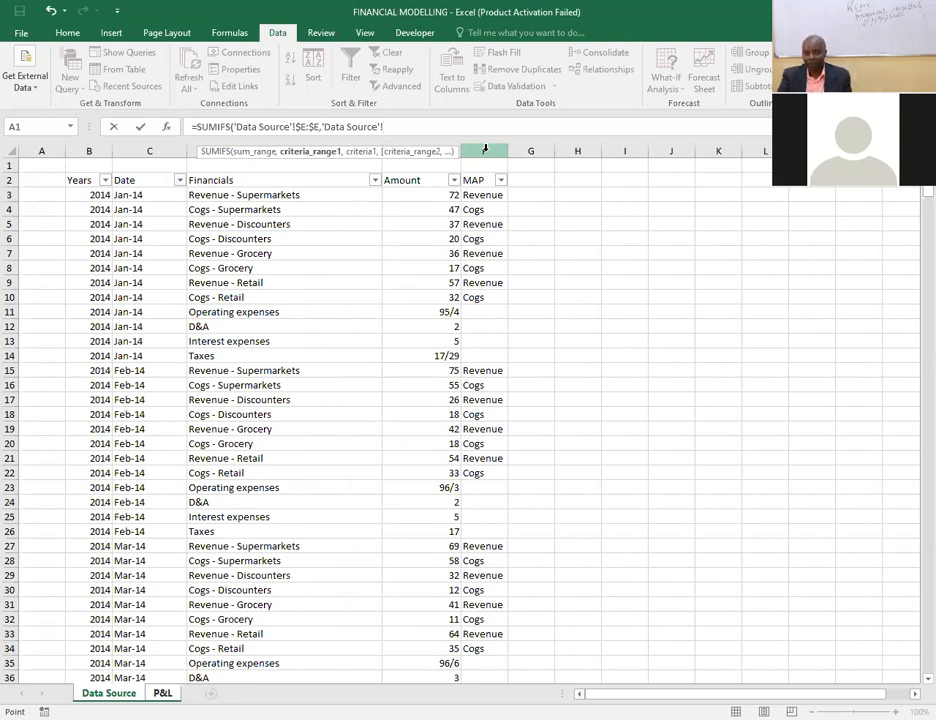
pyautogui.click(485, 149)
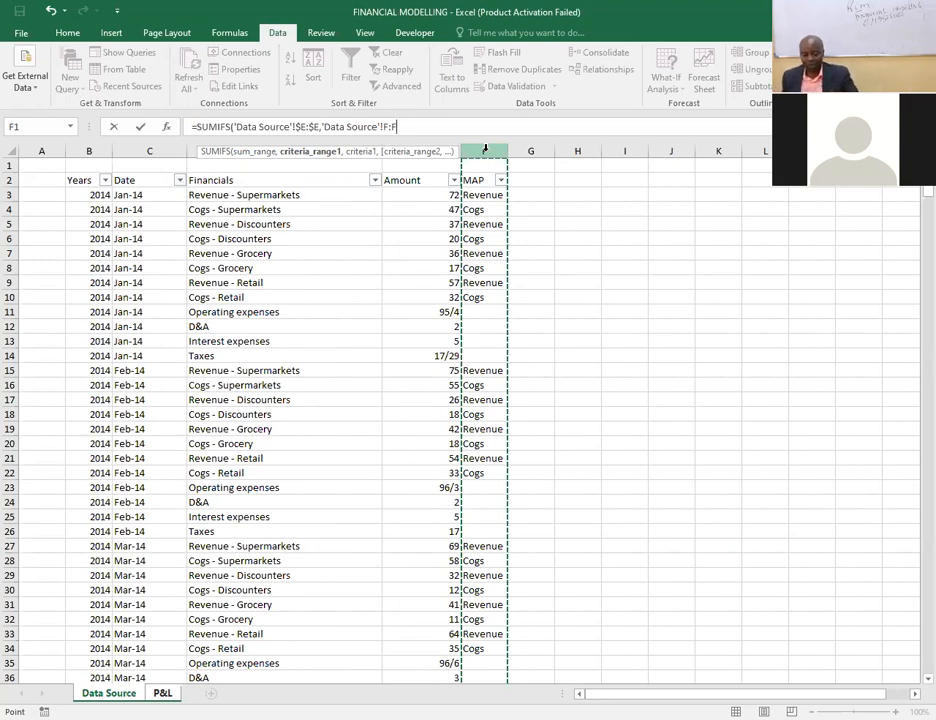
pyautogui.press('F4')
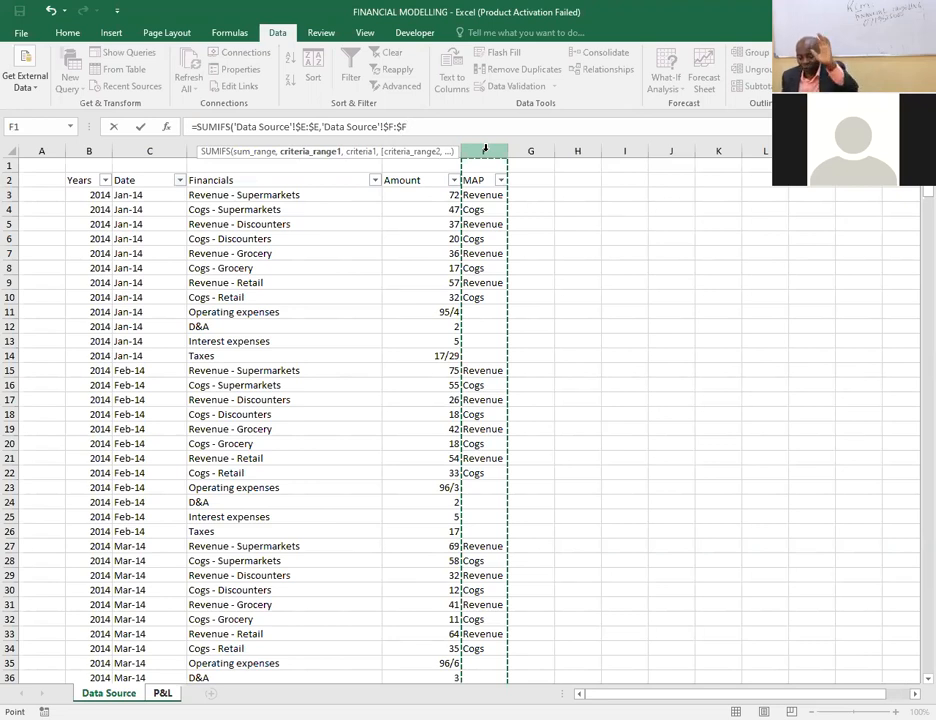
pyautogui.write(',')
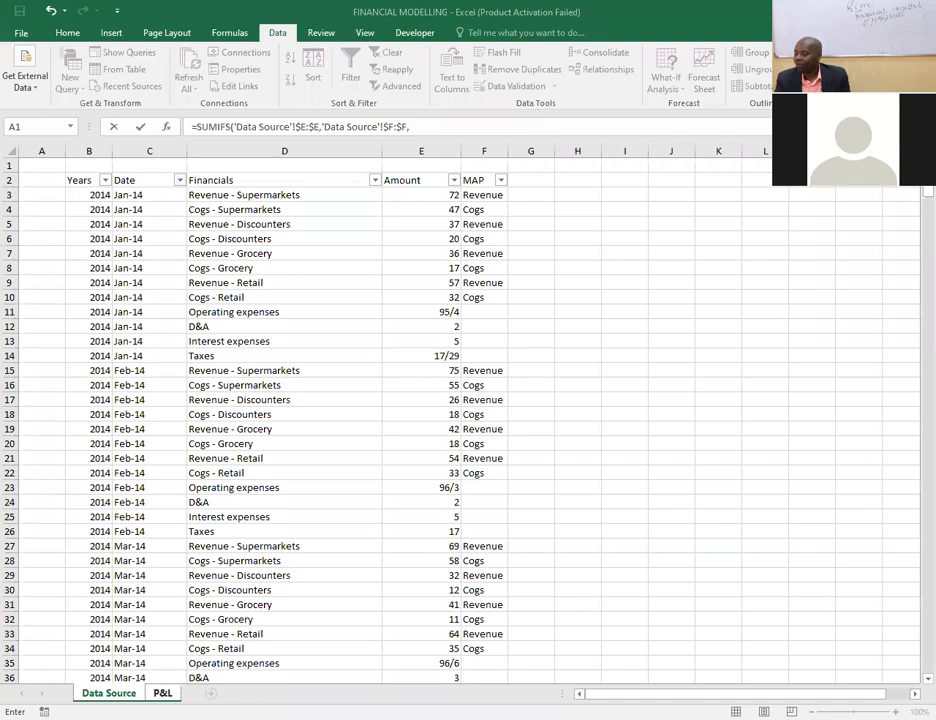
# Add the Revenue label in P&L cell C3 to the SUMIFS formula as a criterion with its column locked as $C3.
pyautogui.click(162, 693)
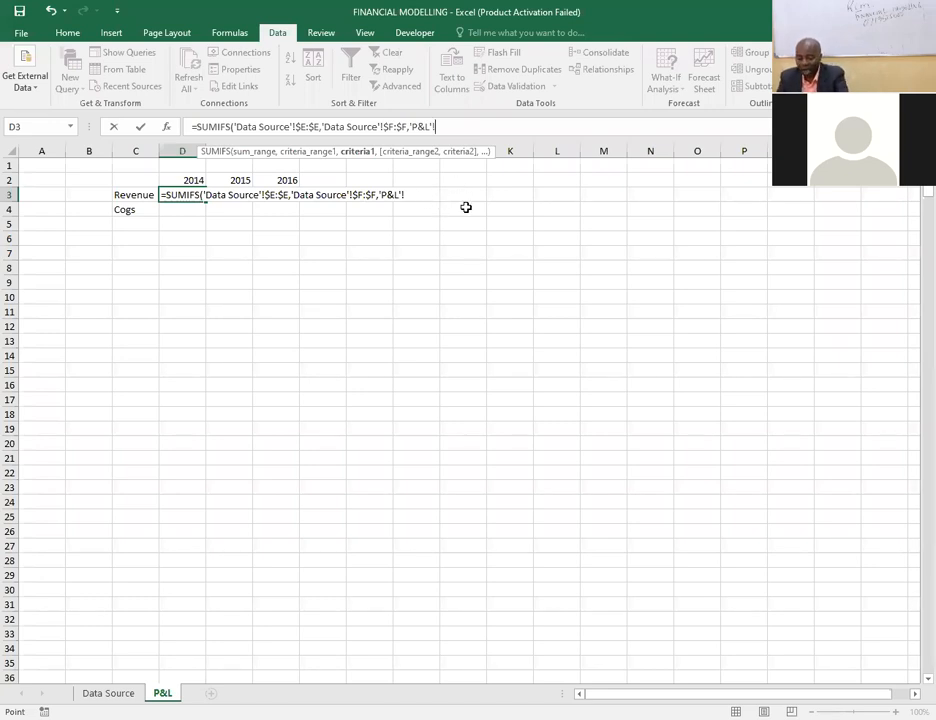
pyautogui.write(',')
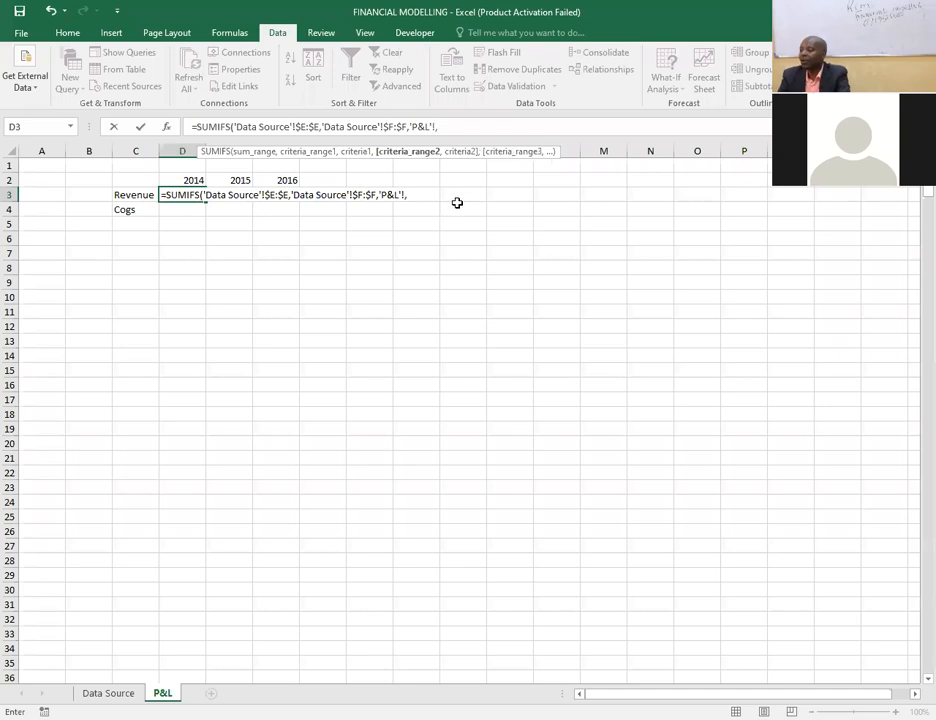
pyautogui.click(140, 194)
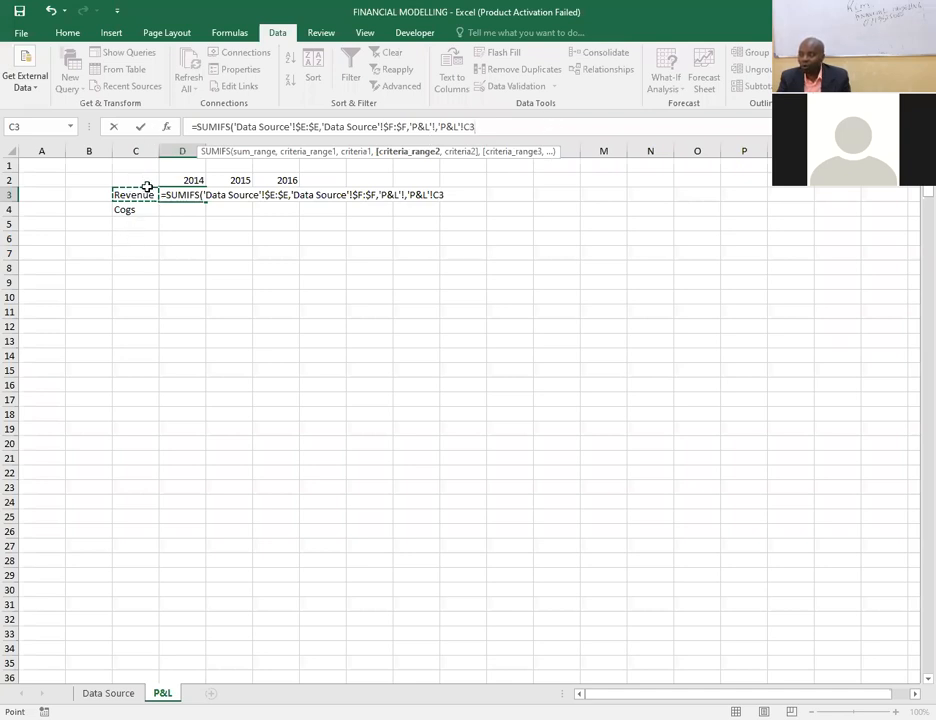
pyautogui.click(463, 126)
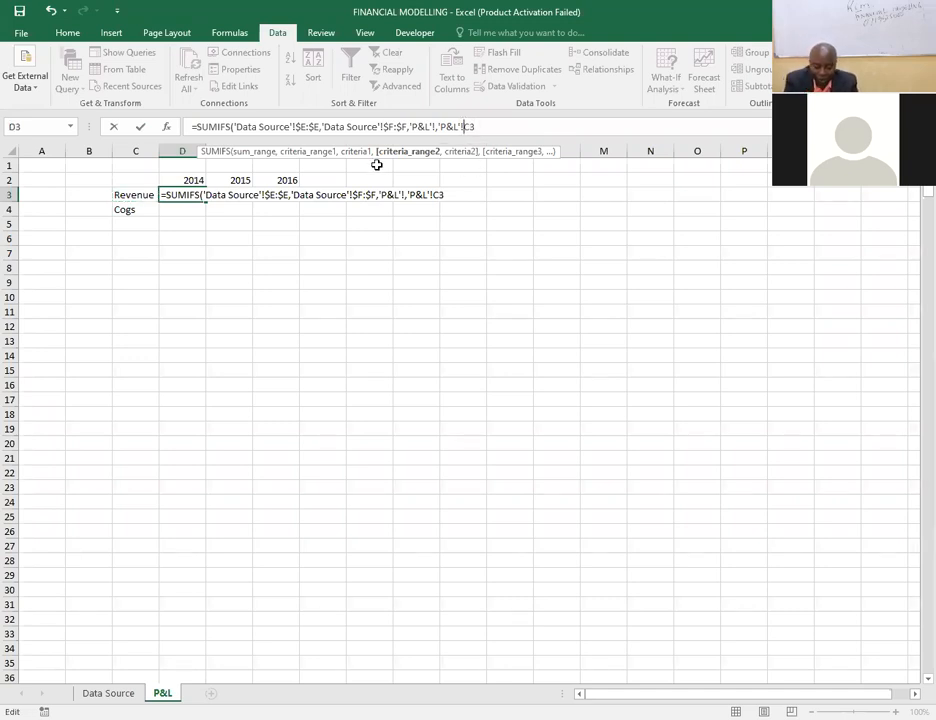
pyautogui.write('$')
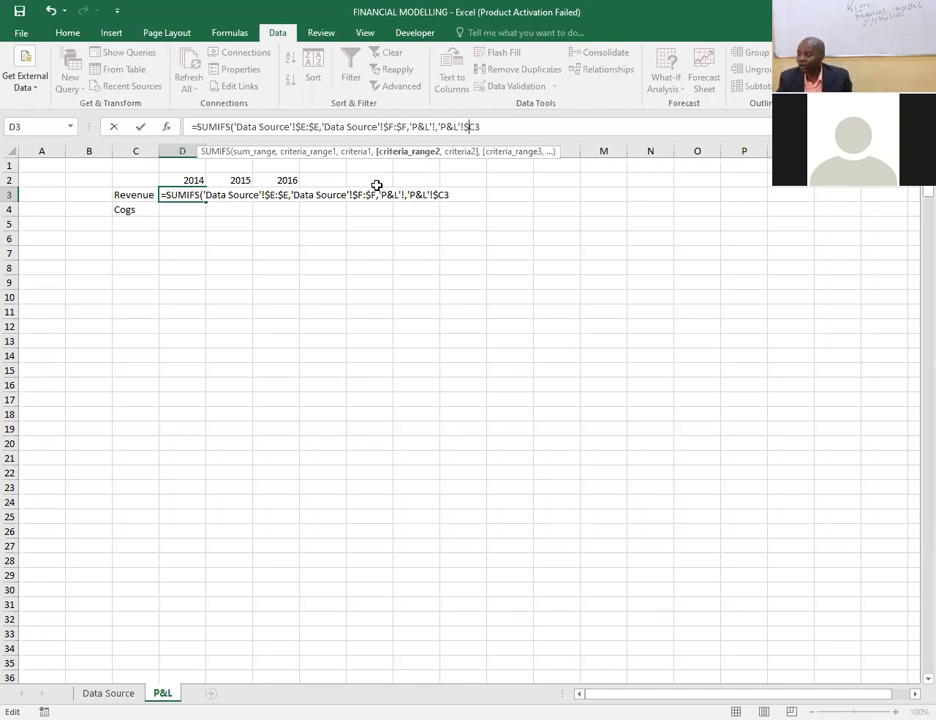
pyautogui.click(451, 195)
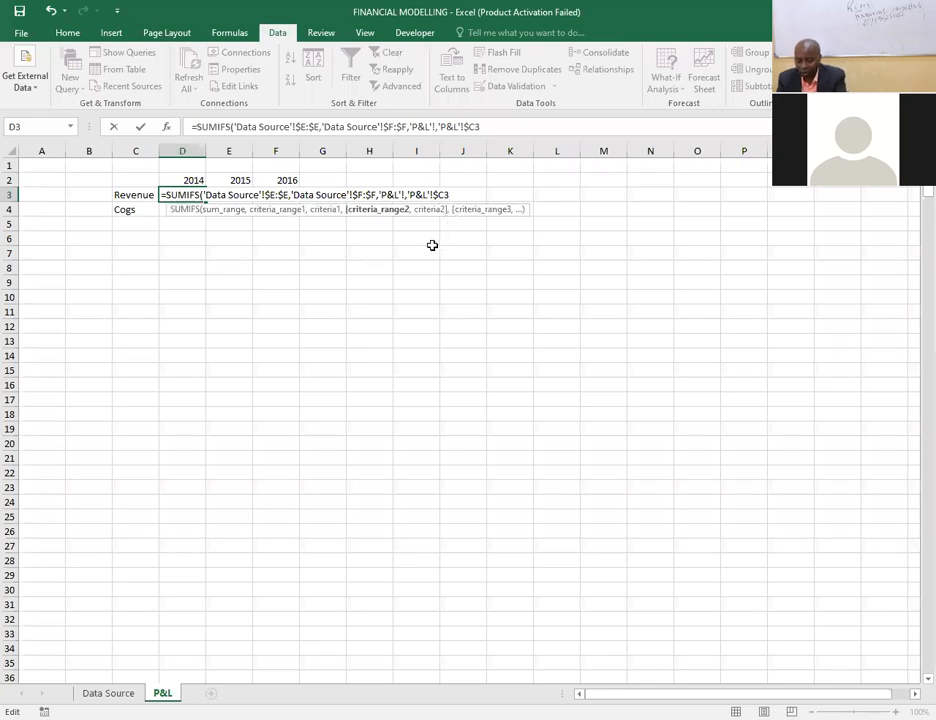
pyautogui.write(',')
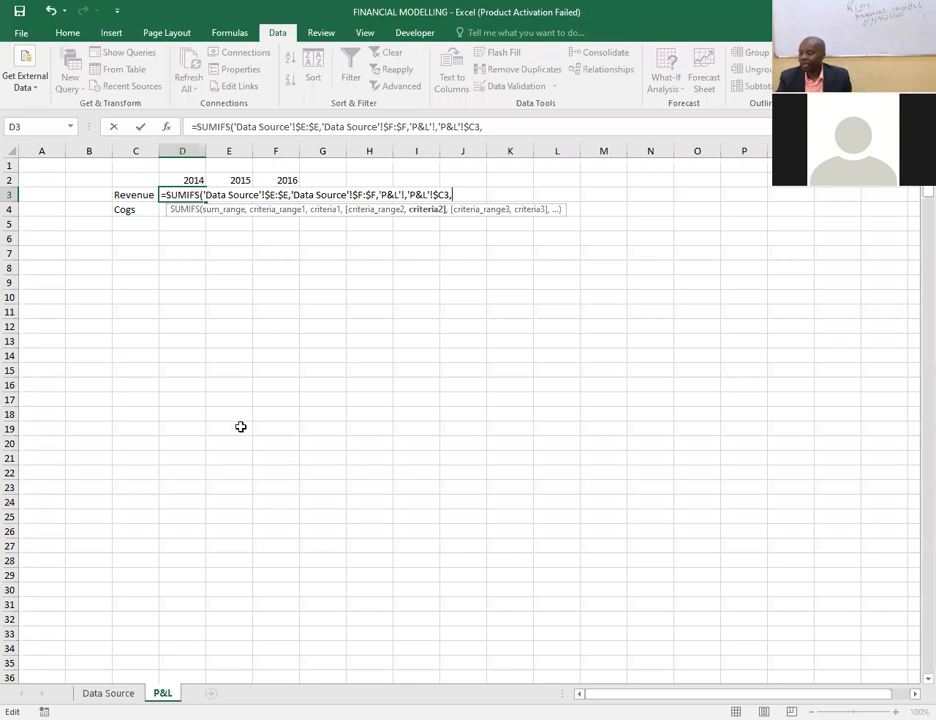
# Add the Years column of Data Source to the SUMIFS formula as the absolute range $B:$B.
pyautogui.click(110, 693)
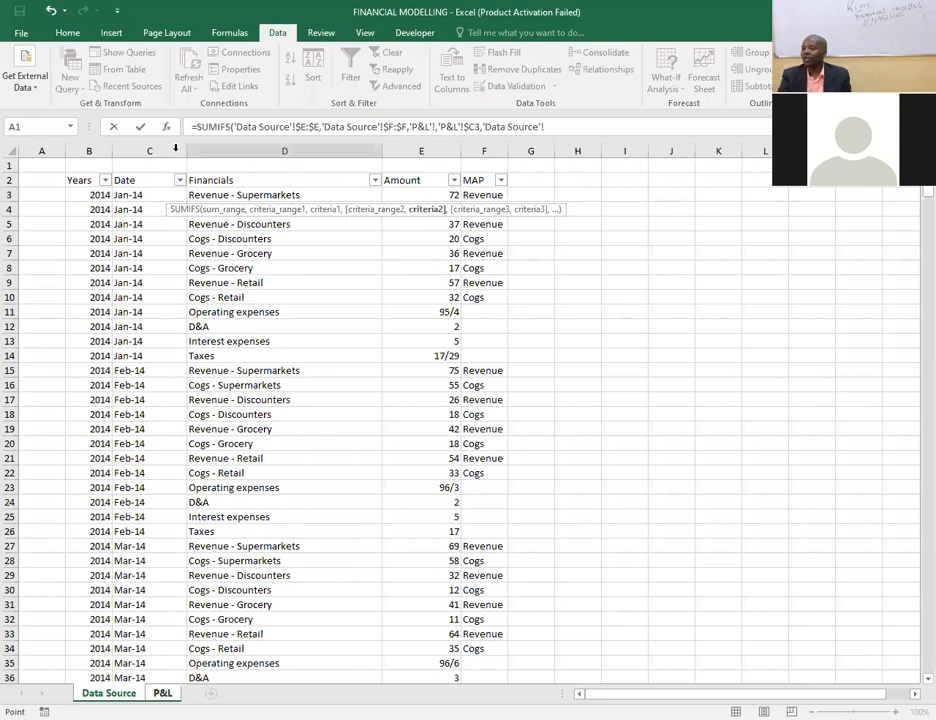
pyautogui.click(88, 151)
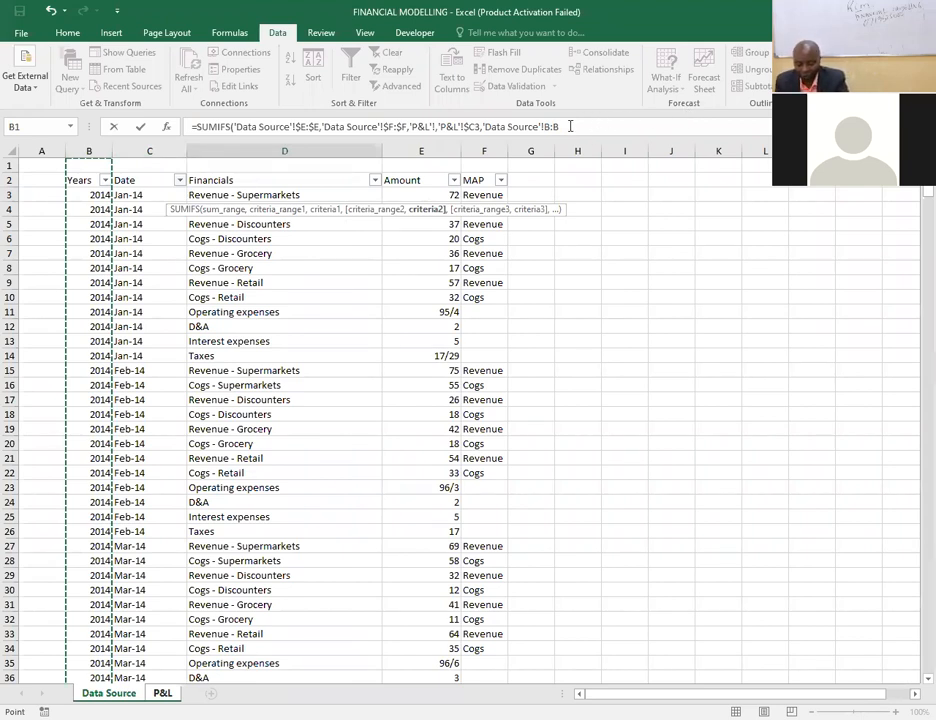
pyautogui.press('F4')
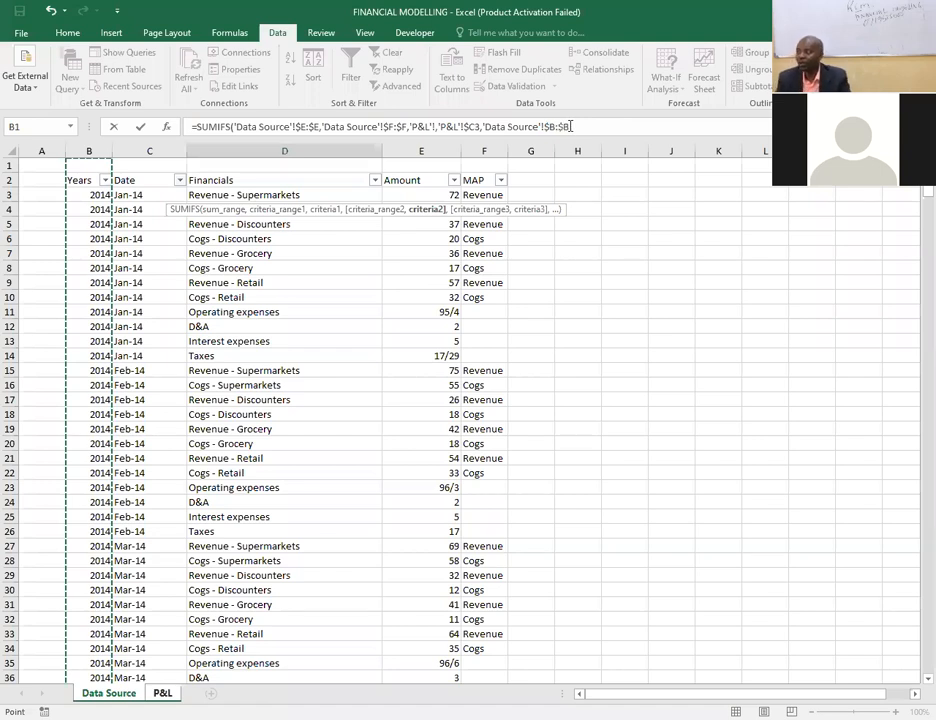
pyautogui.click(570, 126)
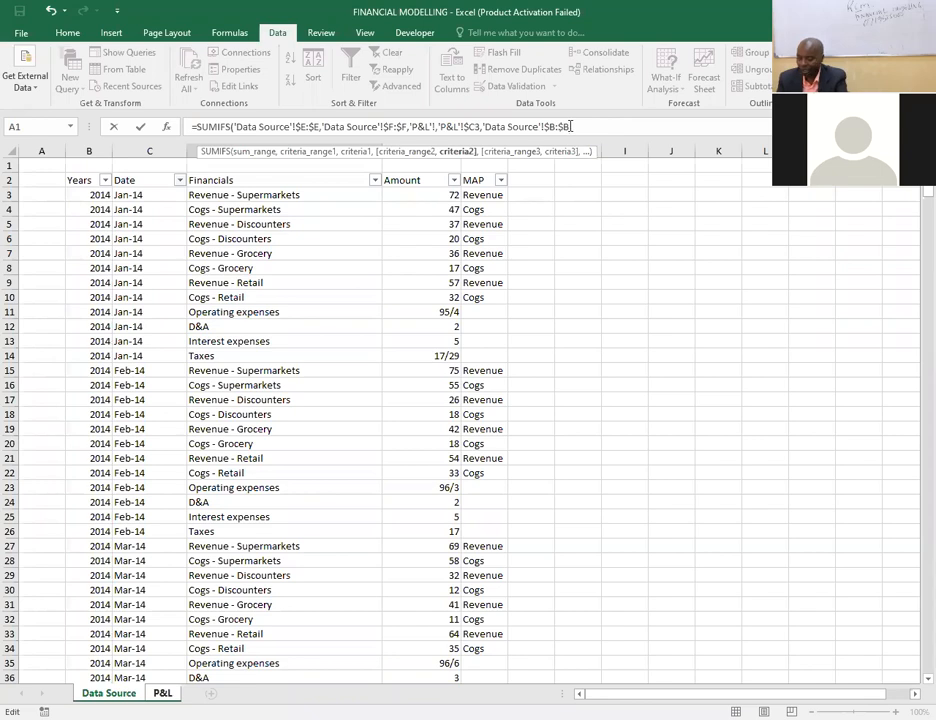
pyautogui.write(',')
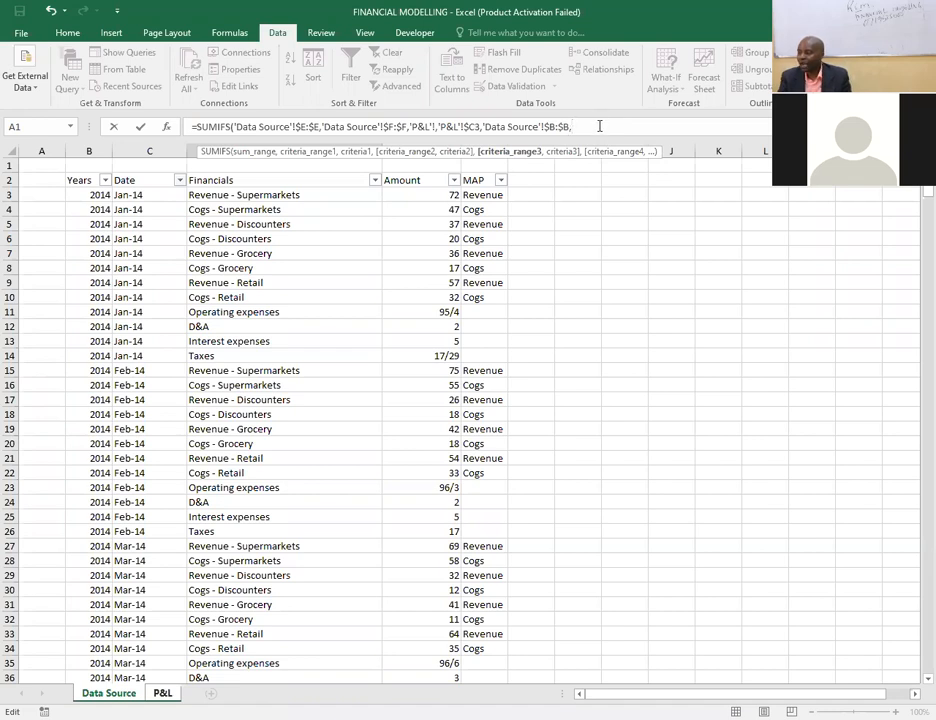
# Add the 2014 header in P&L cell D2 as a criterion with its row locked as D$2, and try to enter the SUMIFS formula.
pyautogui.click(163, 693)
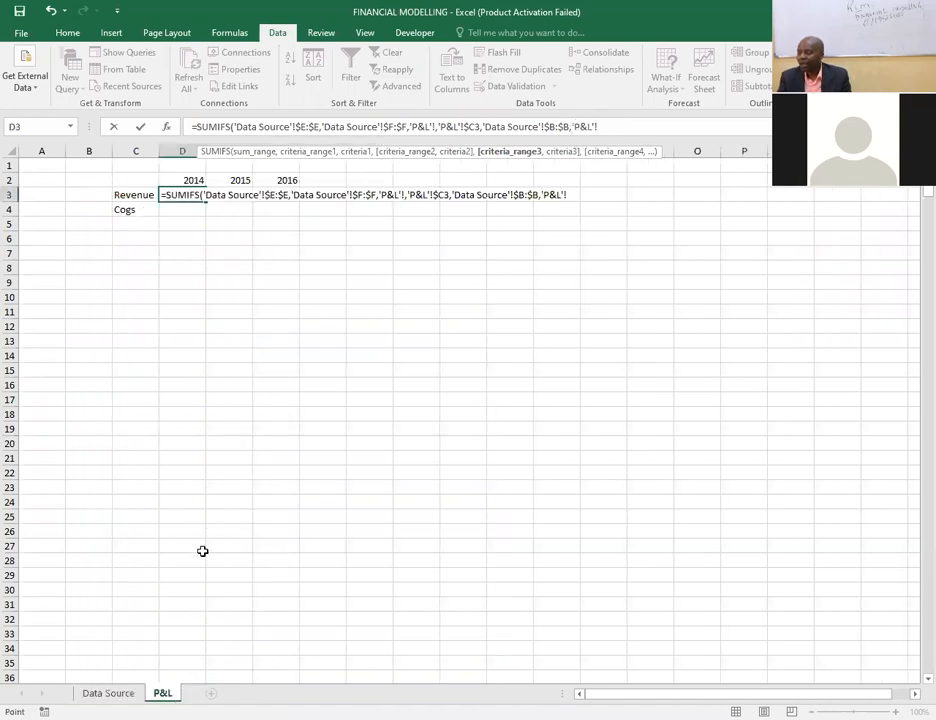
pyautogui.click(188, 180)
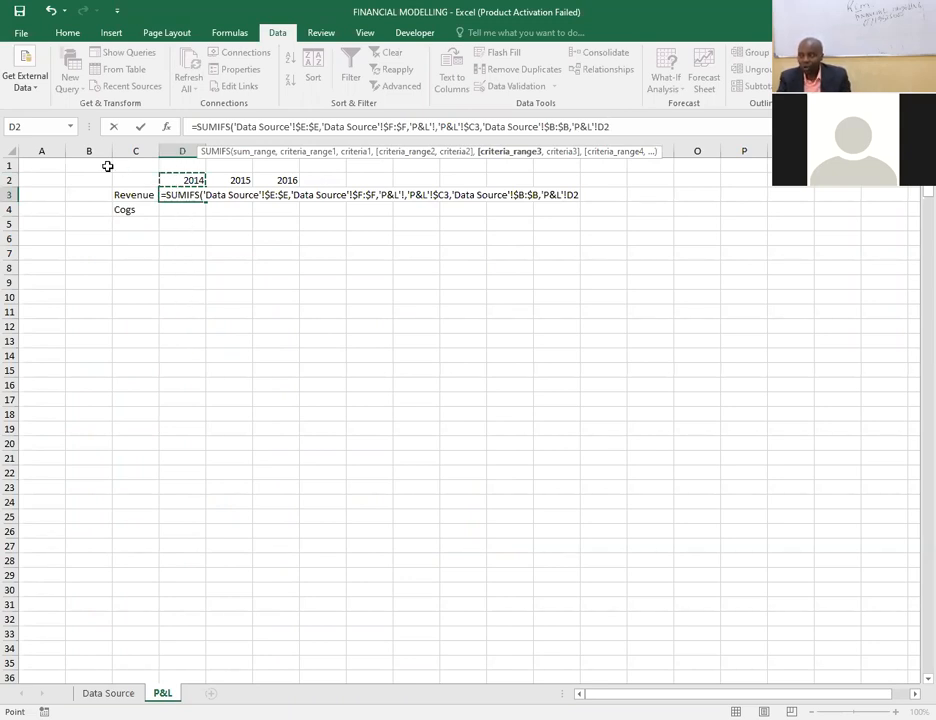
pyautogui.click(604, 127)
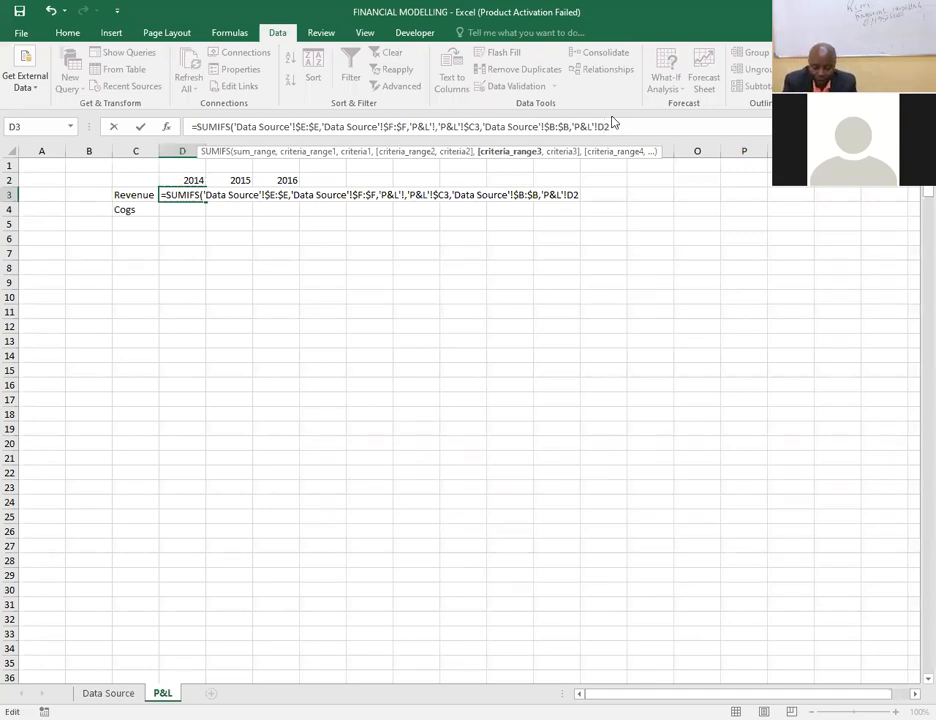
pyautogui.press('F4')
pyautogui.press('F4')
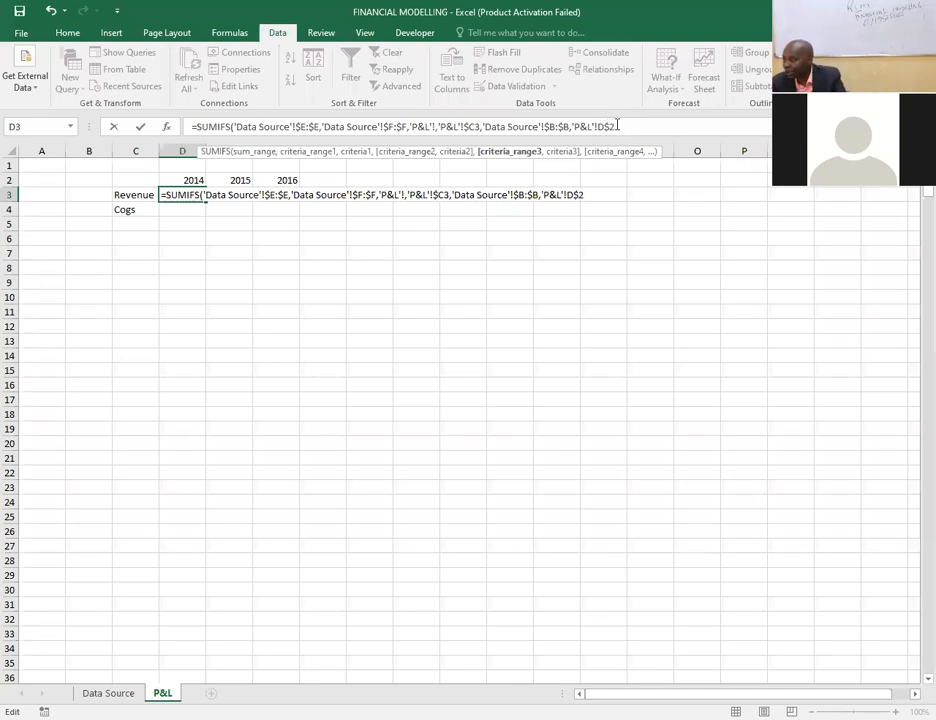
pyautogui.write(')')
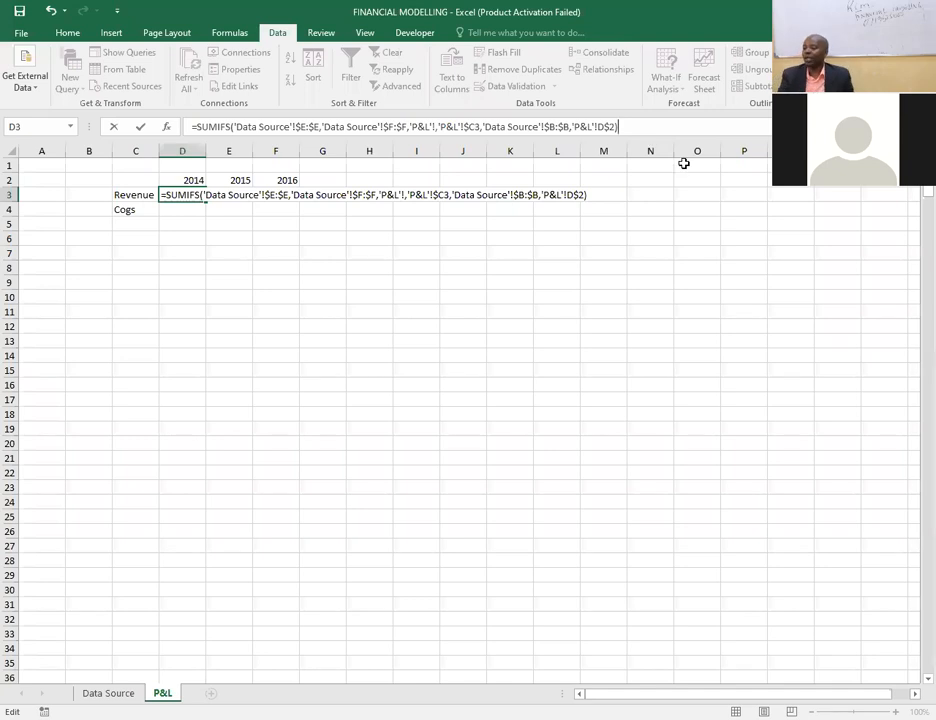
pyautogui.press('Return')
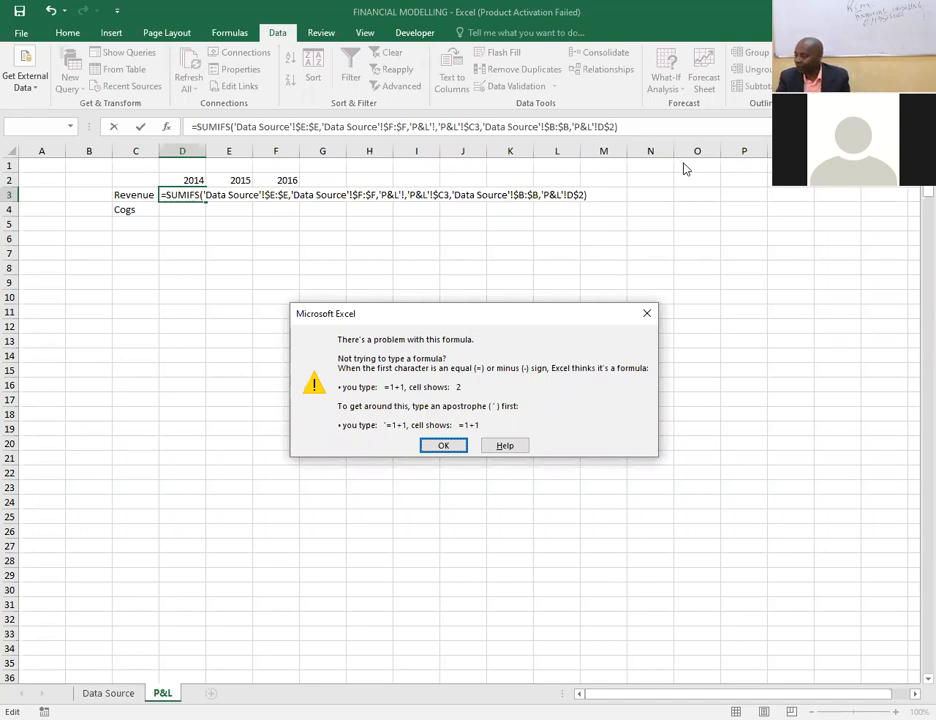
pyautogui.click(646, 316)
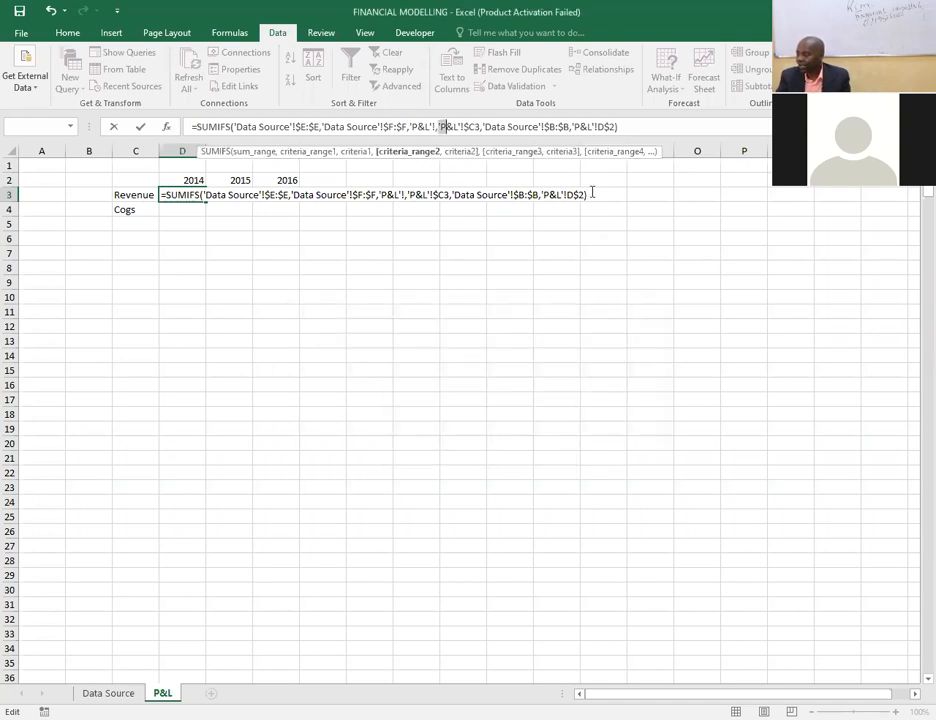
# Delete the faulty SUMIFS formula text from P&L cell D3, keeping only the equals sign.
pyautogui.moveTo(593, 193); pyautogui.dragTo(230, 261)
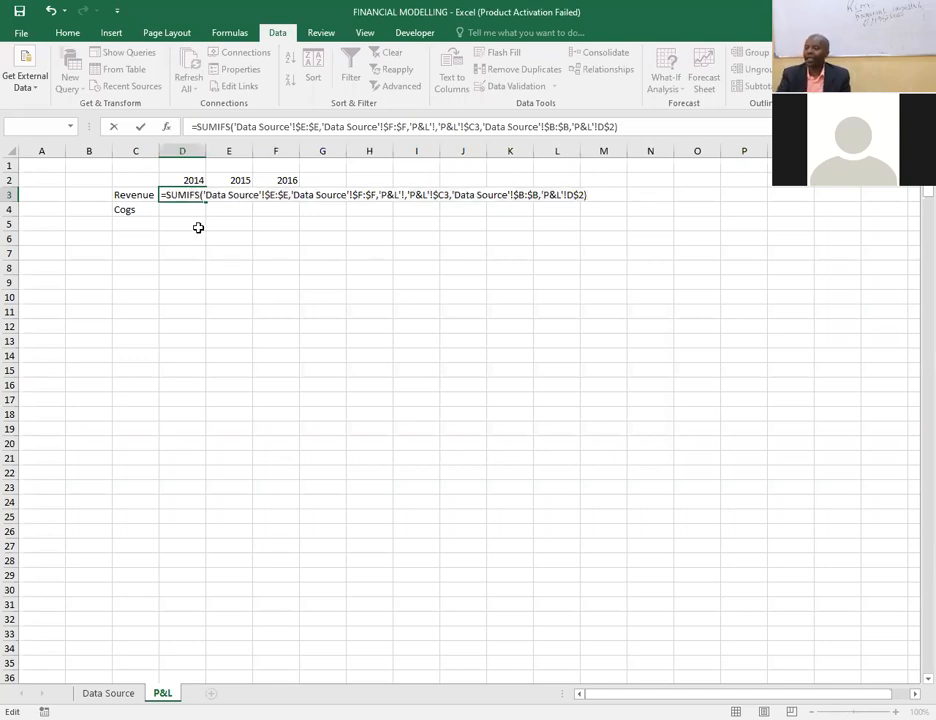
pyautogui.moveTo(593, 194); pyautogui.dragTo(168, 193)
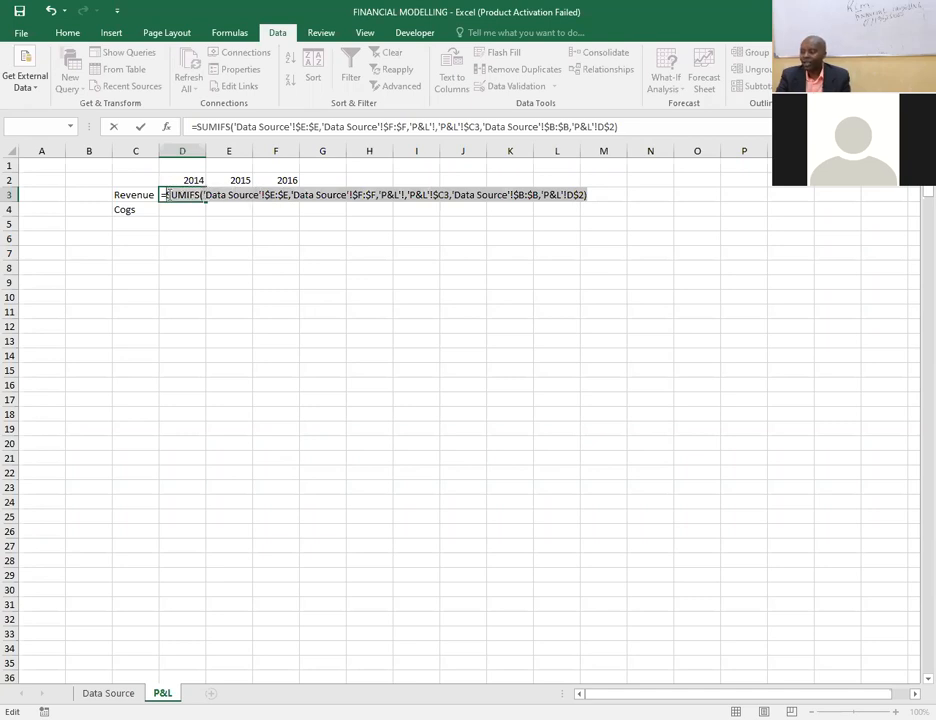
pyautogui.press('BackSpace')
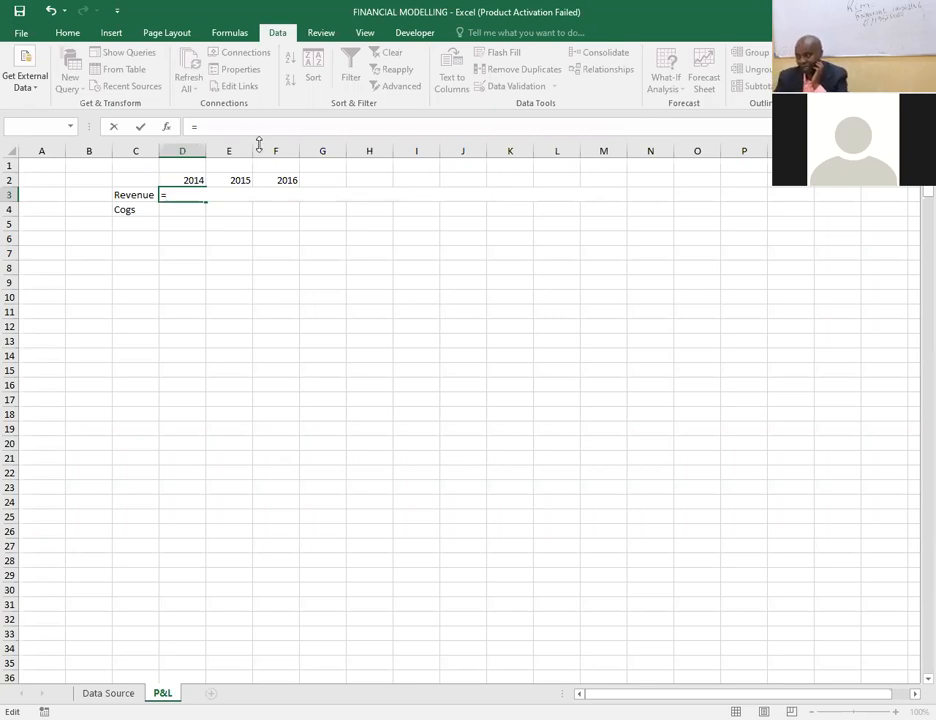
pyautogui.click(224, 279)
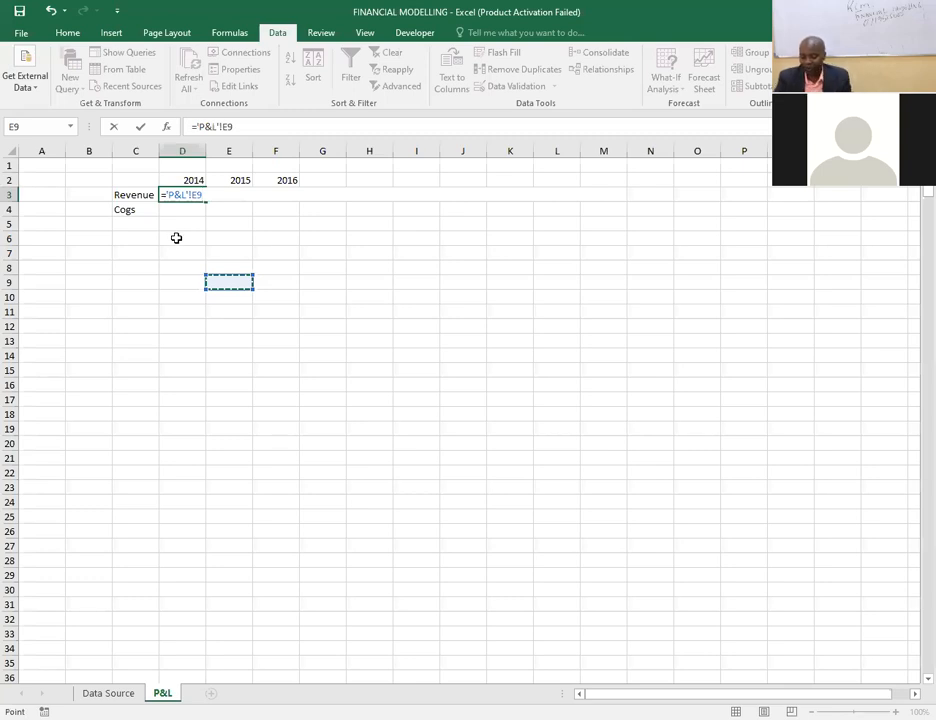
pyautogui.press('BackSpace')
pyautogui.press('BackSpace')
pyautogui.press('BackSpace')
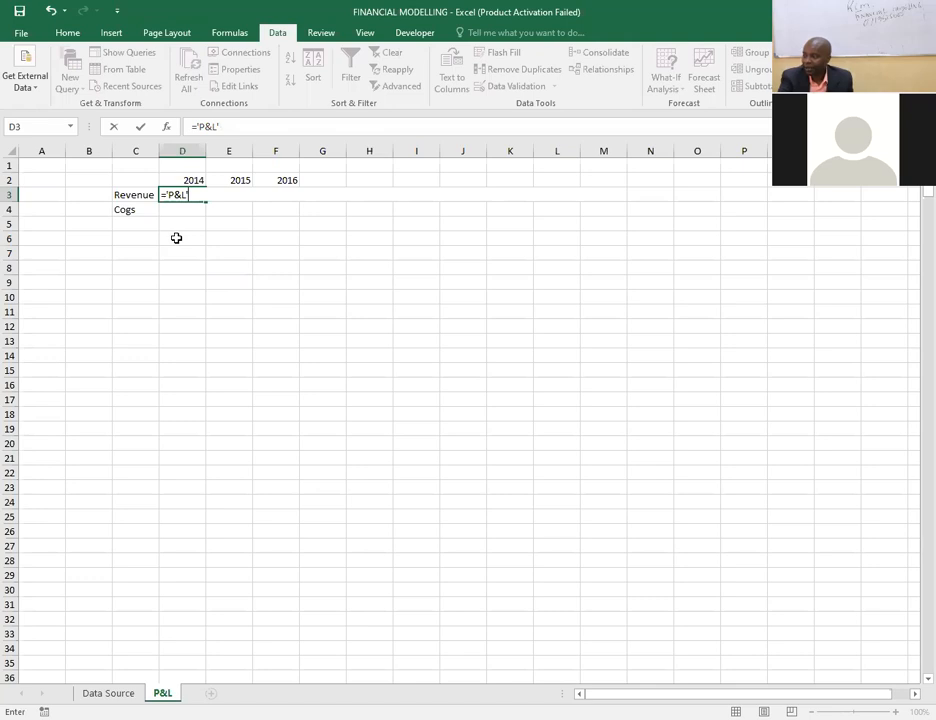
pyautogui.press('BackSpace')
pyautogui.press('BackSpace')
pyautogui.press('BackSpace')
pyautogui.press('BackSpace')
pyautogui.press('BackSpace')
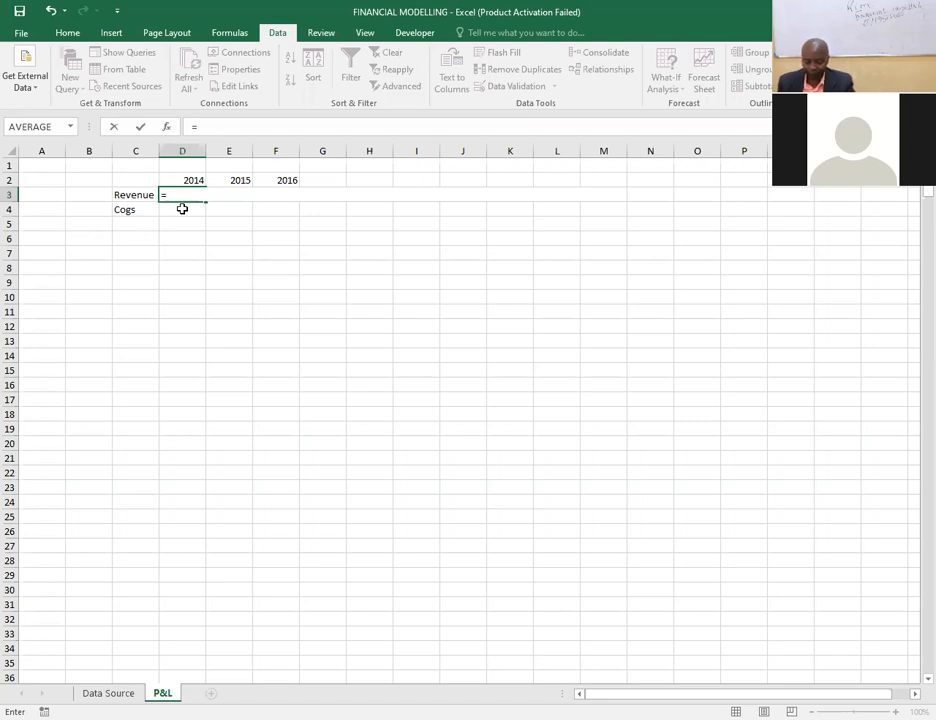
# Restart the SUMIFS formula in P&L cell D3 with the Amount column of Data Source as the absolute sum range $E:$E.
pyautogui.write('syum')
pyautogui.press('BackSpace')
pyautogui.press('BackSpace')
pyautogui.press('BackSpace')
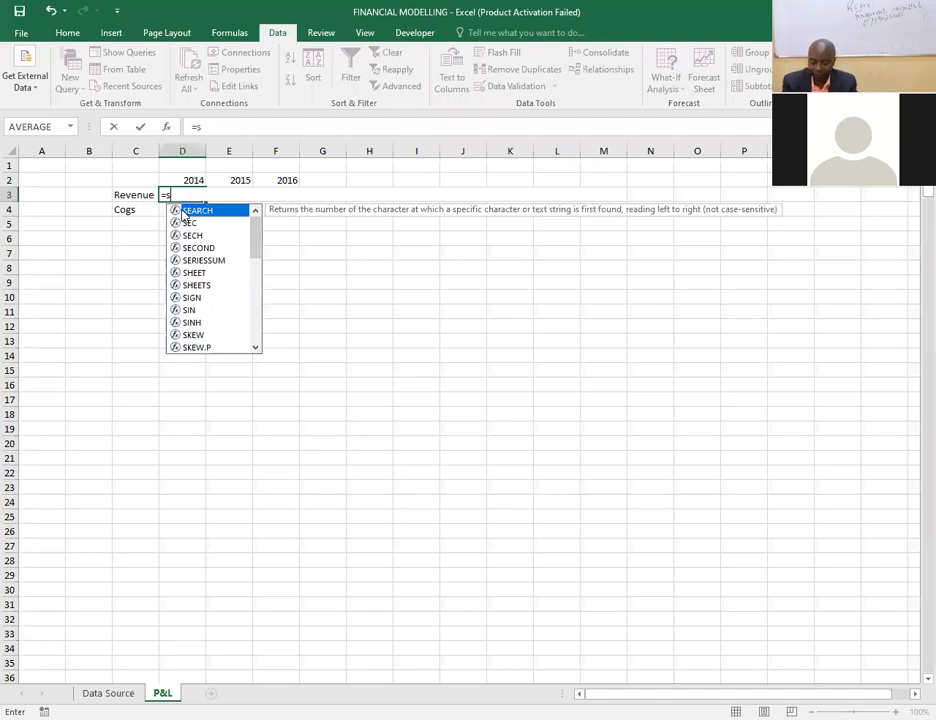
pyautogui.write('um')
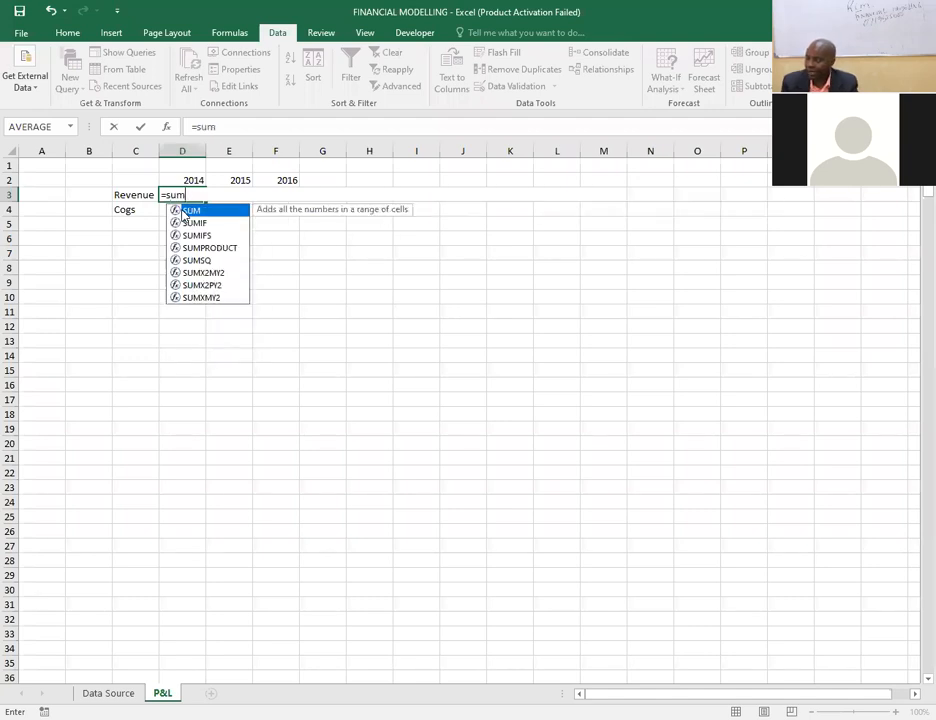
pyautogui.click(196, 236)
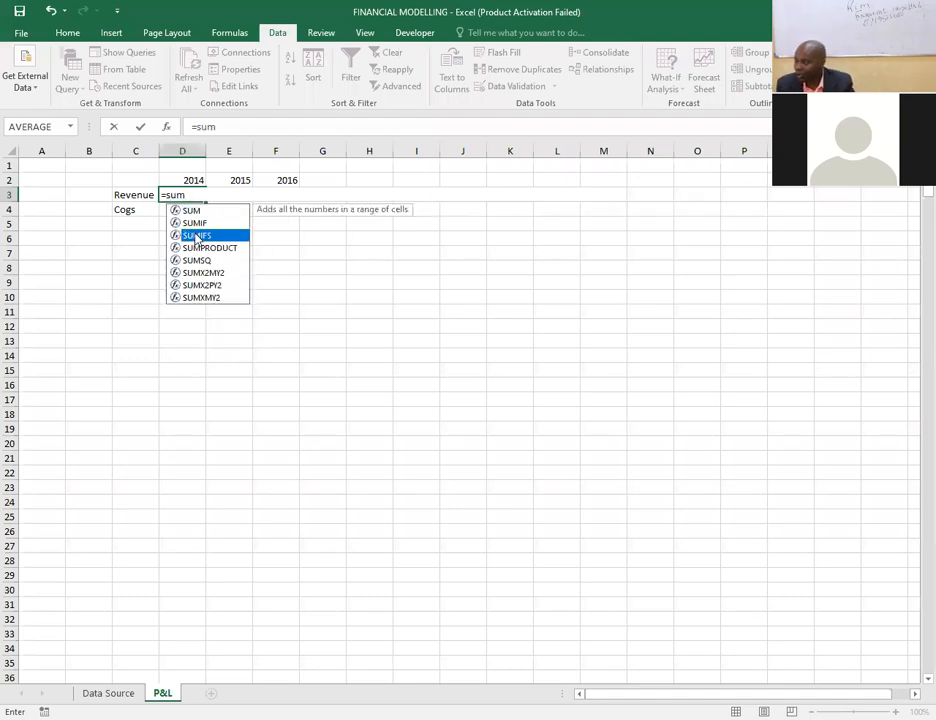
pyautogui.doubleClick(196, 236)
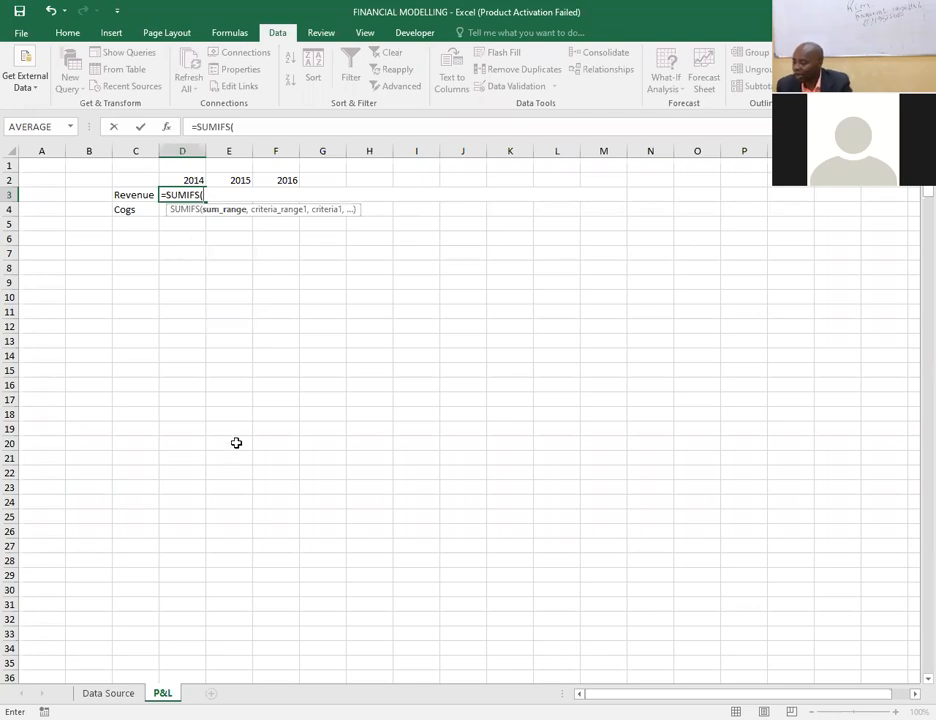
pyautogui.click(108, 693)
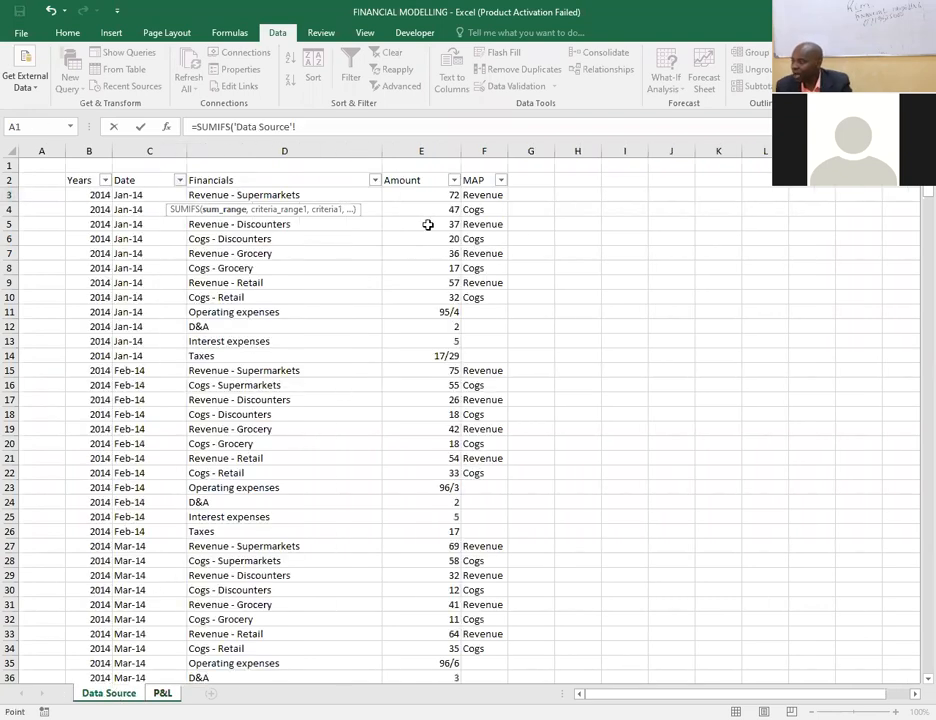
pyautogui.click(422, 151)
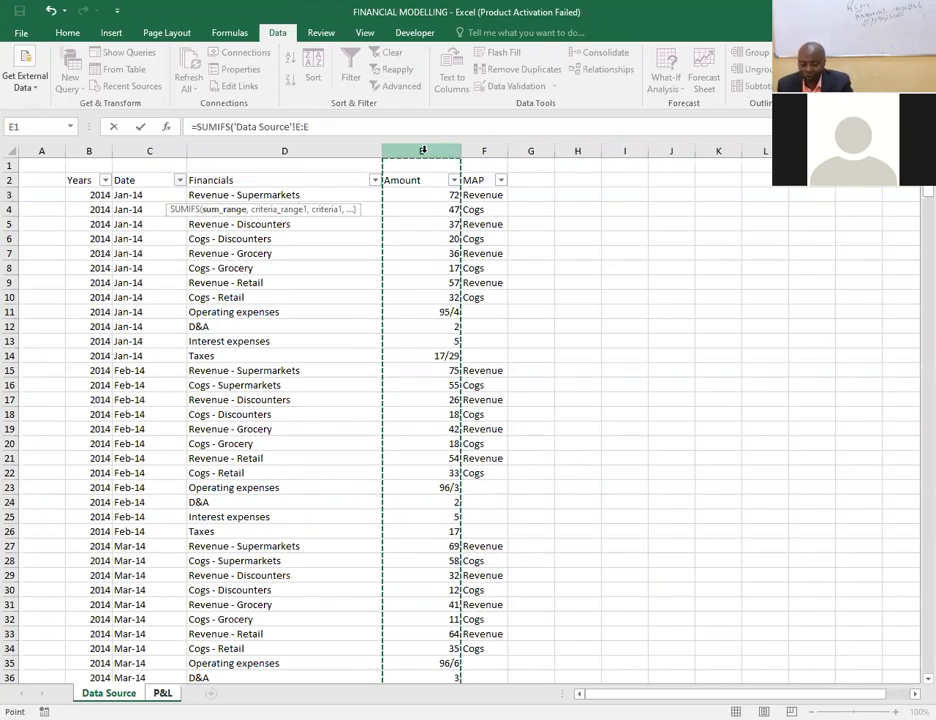
pyautogui.press('F4')
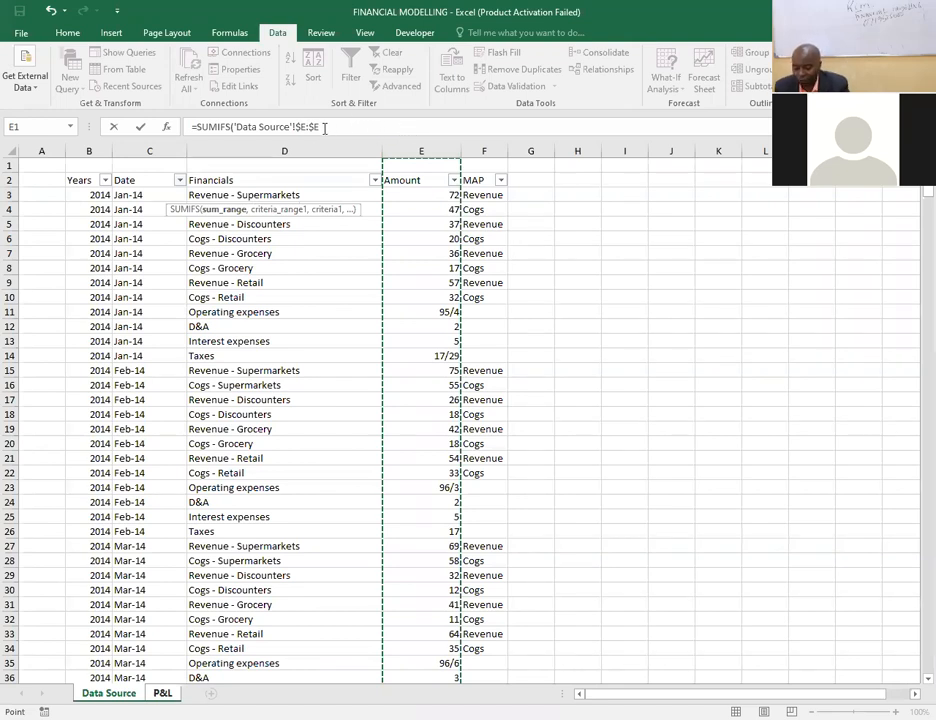
pyautogui.write(',')
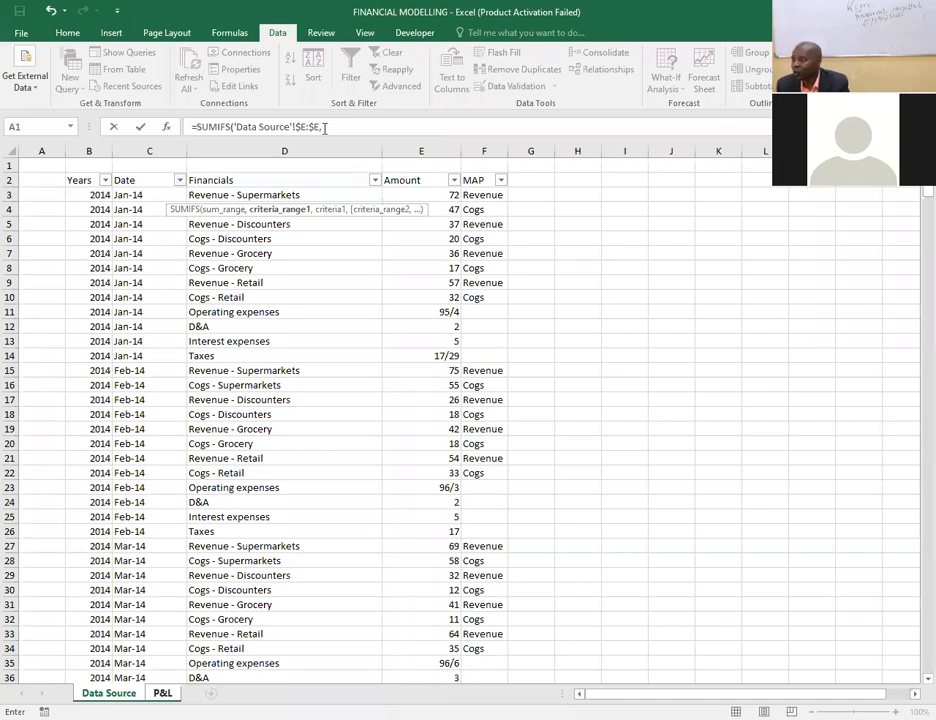
# Add the MAP column of Data Source to the SUMIFS formula as the absolute first criteria range $F:$F.
pyautogui.click(484, 150)
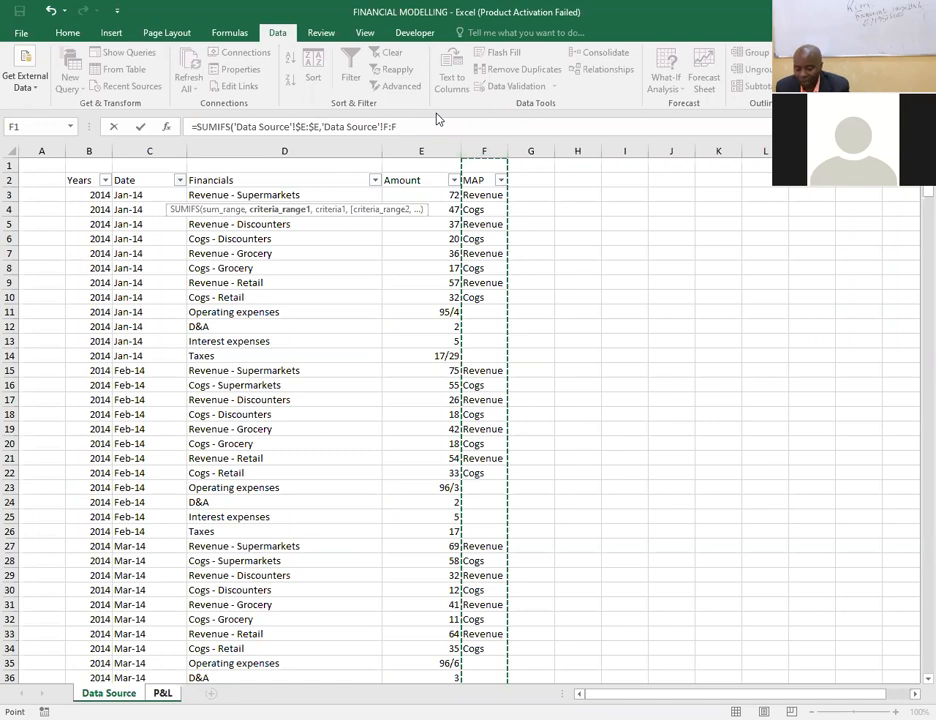
pyautogui.press('F4')
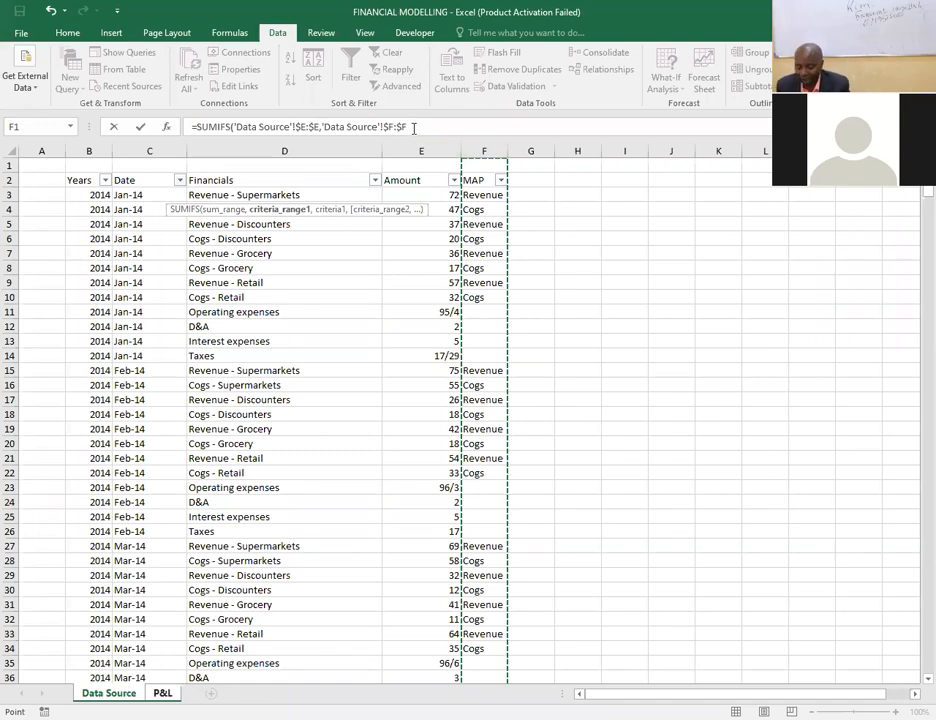
pyautogui.write(',')
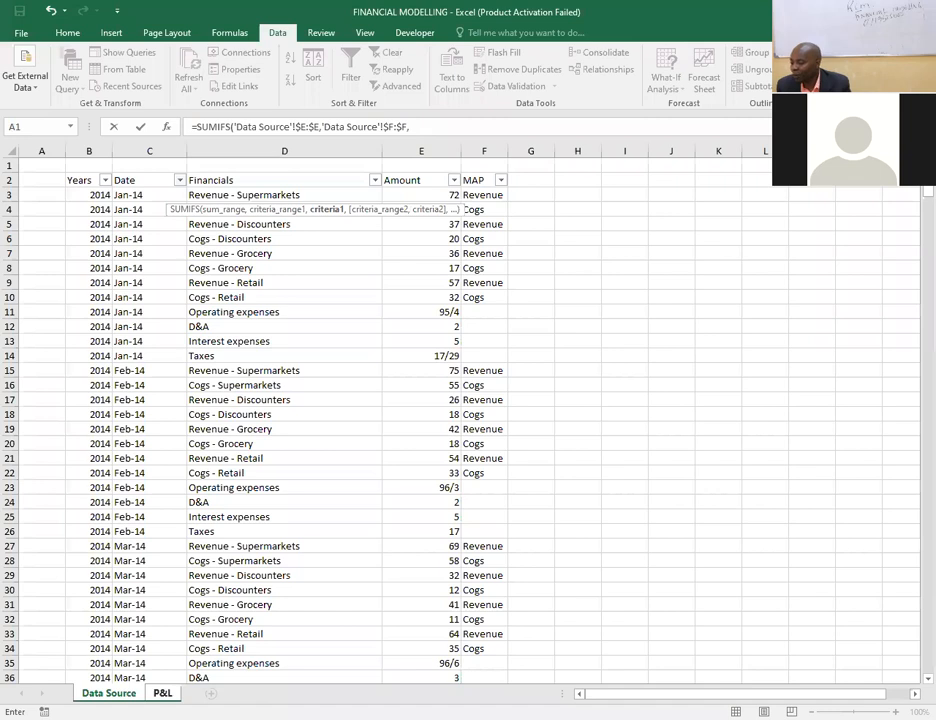
# Add the Revenue label in P&L cell C3 as the first SUMIFS criterion, with its column locked as $C3.
pyautogui.click(162, 693)
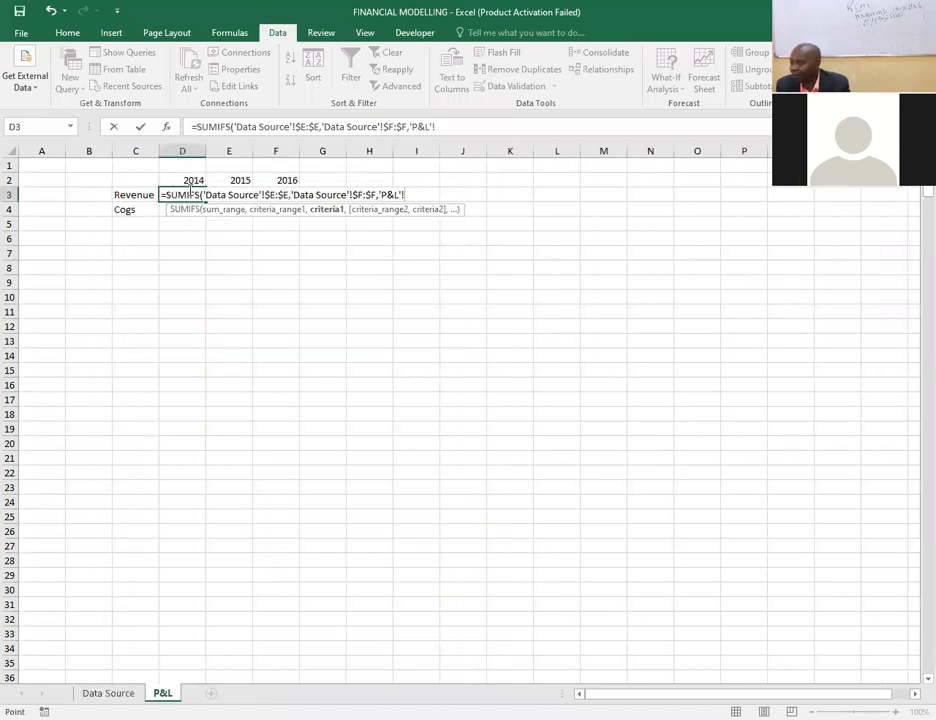
pyautogui.click(130, 193)
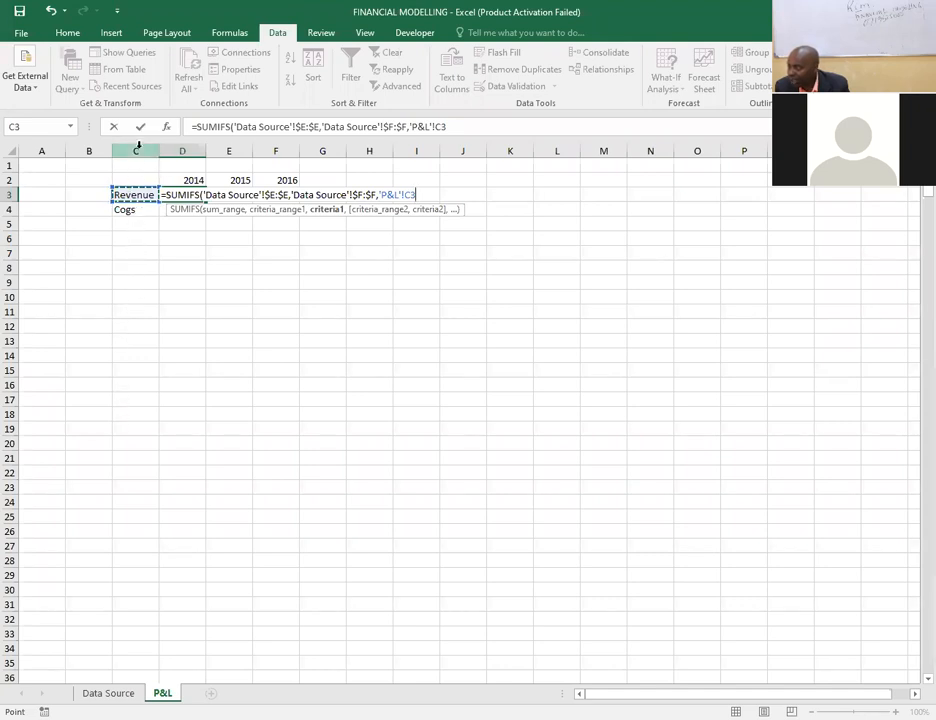
pyautogui.click(406, 194)
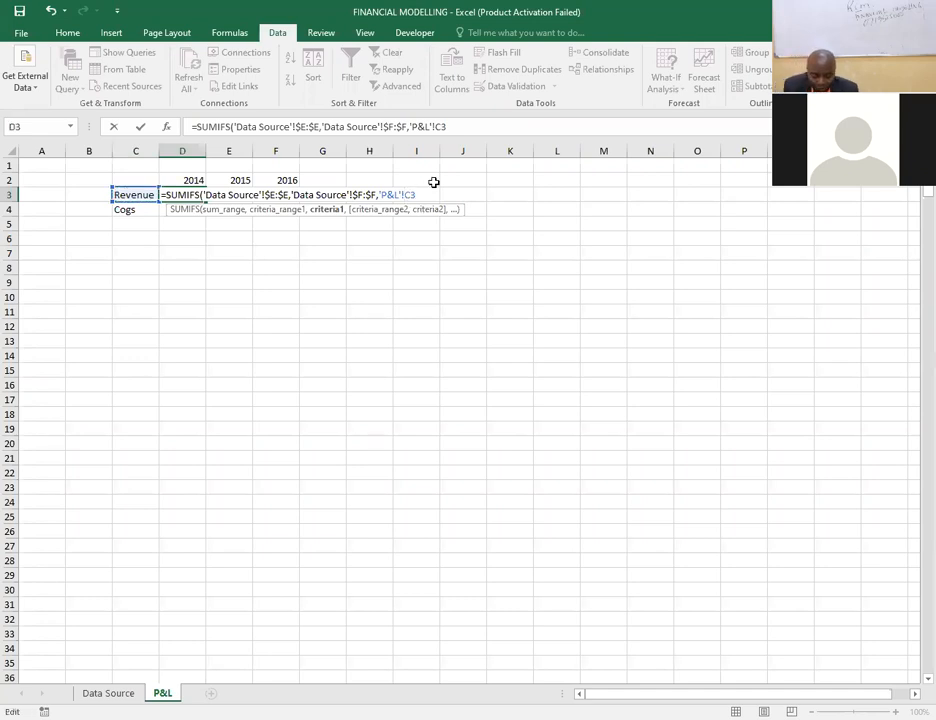
pyautogui.write('$E')
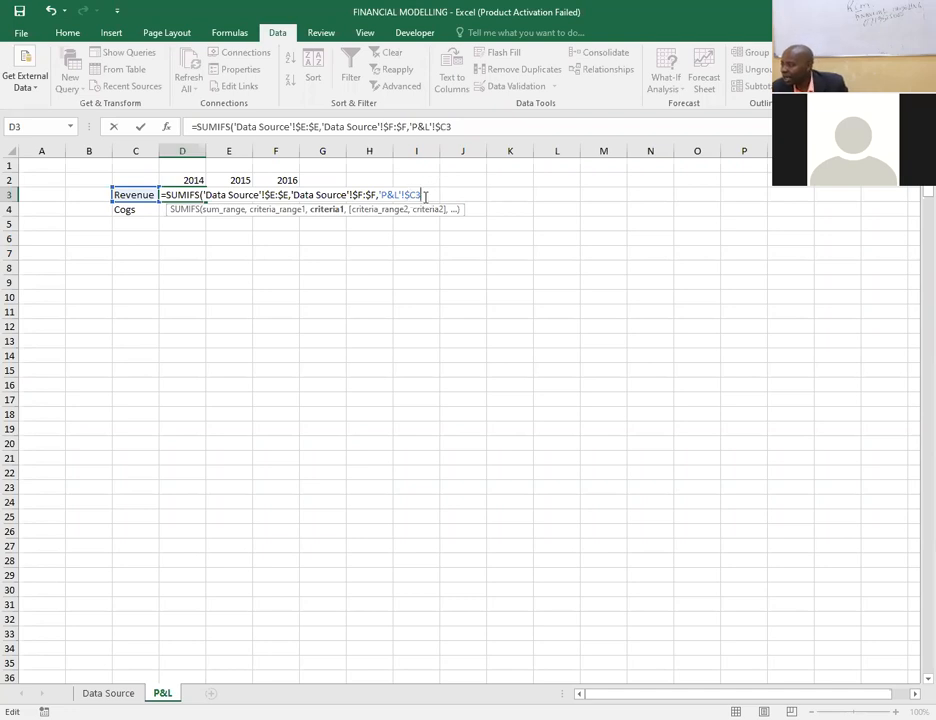
pyautogui.write(',')
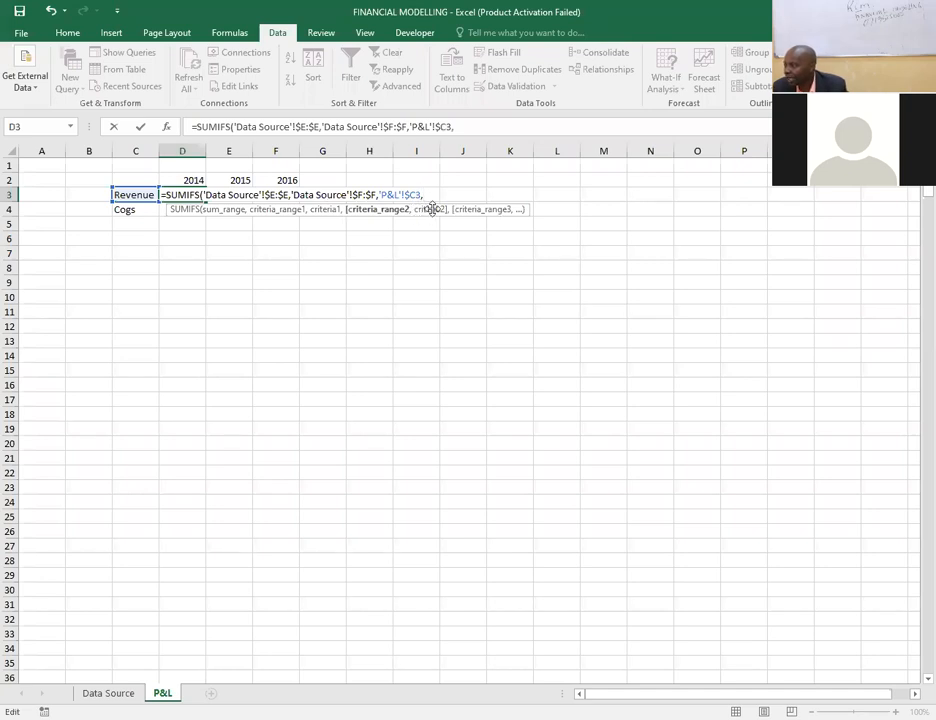
# Add the Years column of Data Source to the SUMIFS formula as the absolute second criteria range $B:$B.
pyautogui.click(125, 692)
pyautogui.click(90, 150)
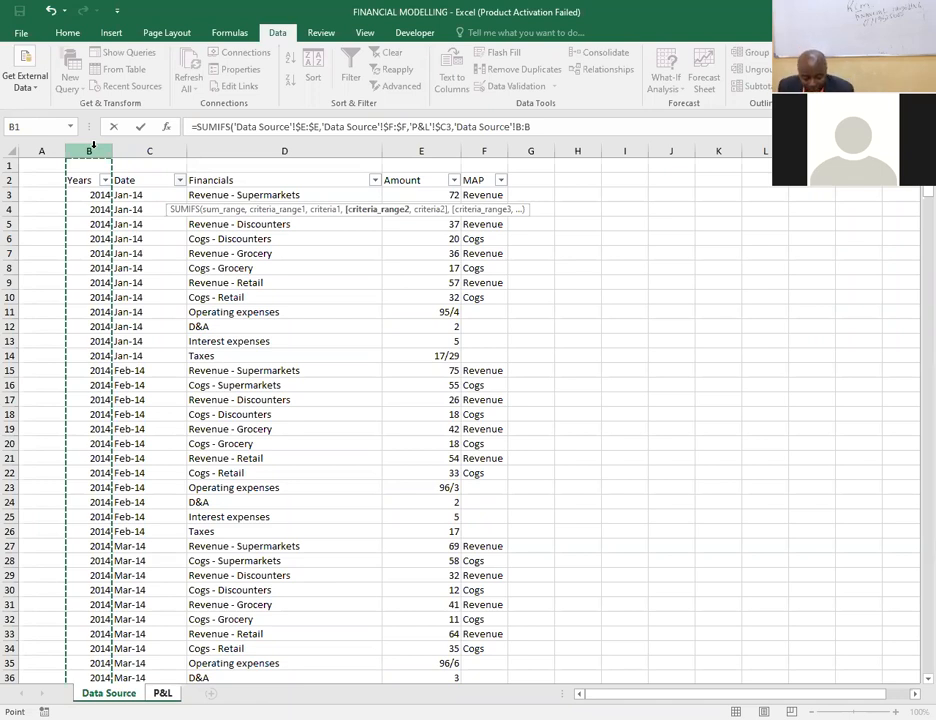
pyautogui.press('F4')
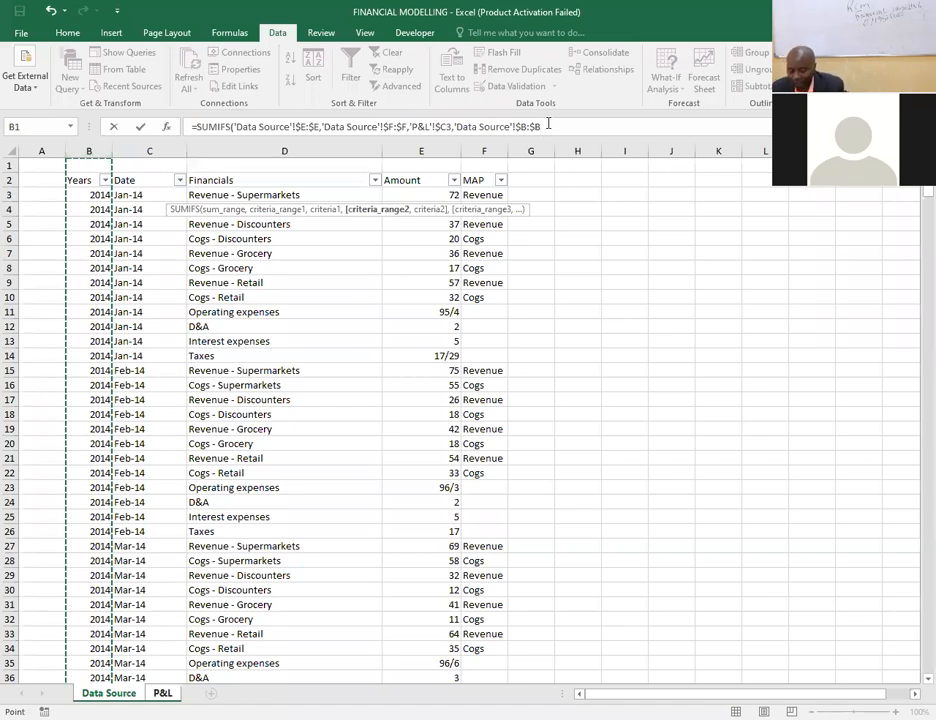
pyautogui.write(',')
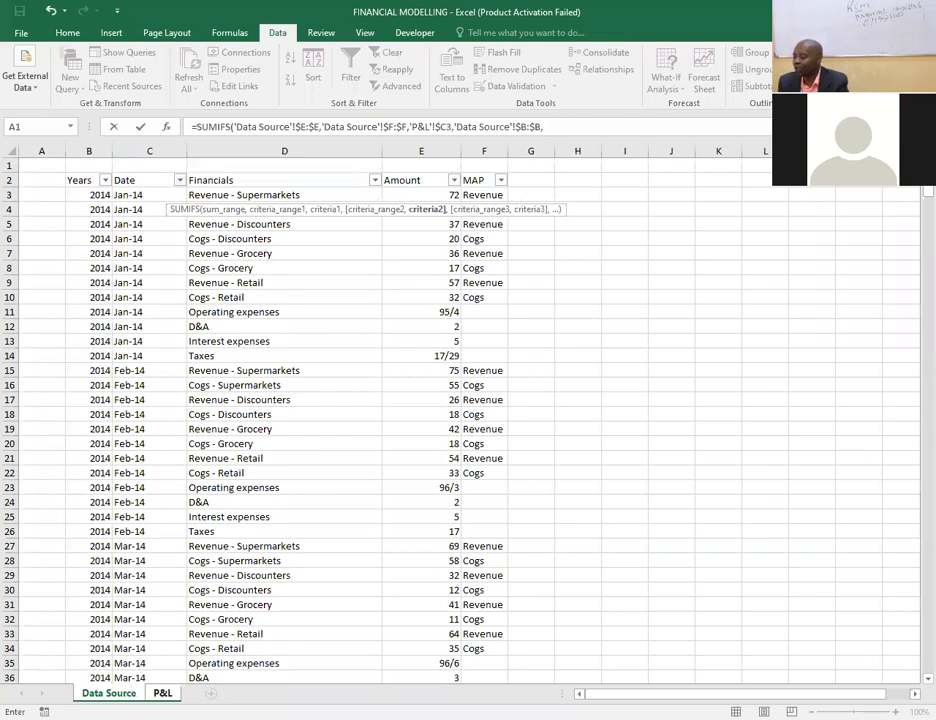
# Add the 2014 header in P&L cell D2 as the second criterion with its row locked as D$2, and complete the SUMIFS formula.
pyautogui.click(162, 693)
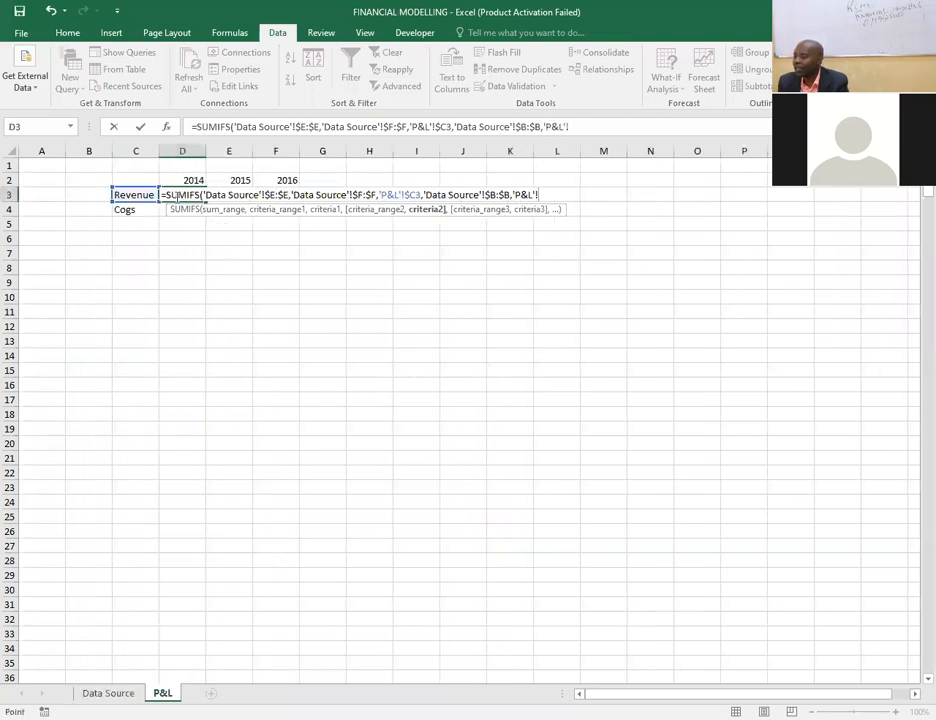
pyautogui.click(193, 179)
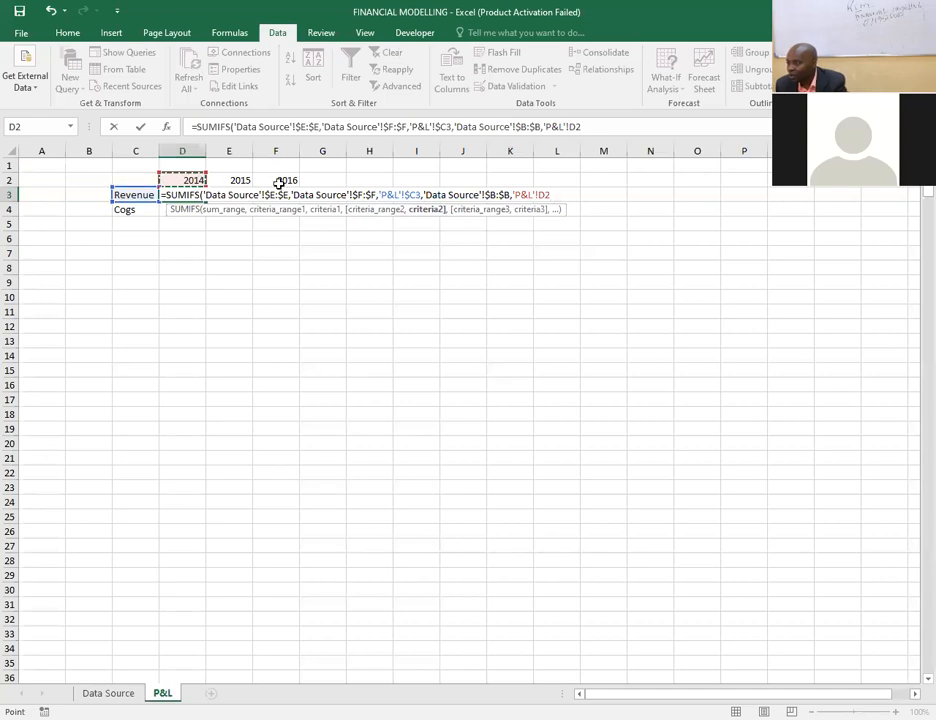
pyautogui.click(547, 195)
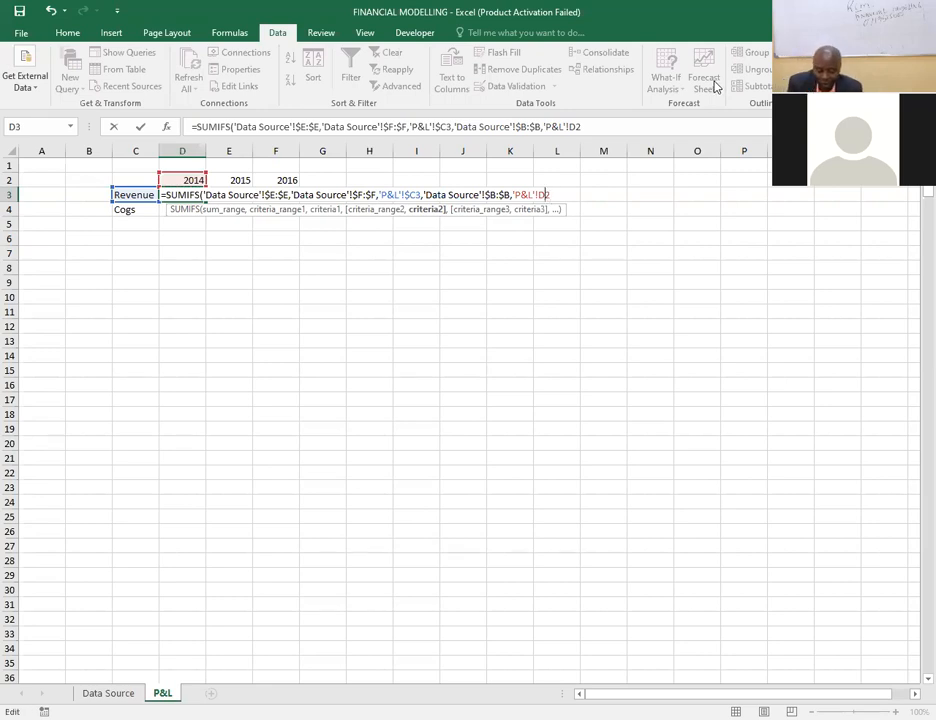
pyautogui.write('$')
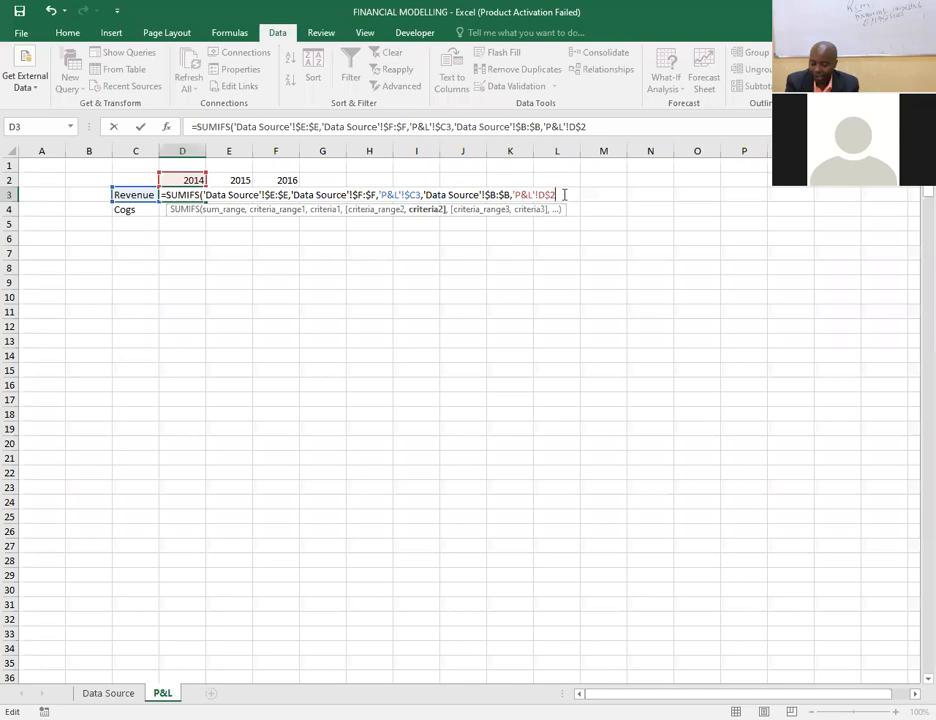
pyautogui.write(')')
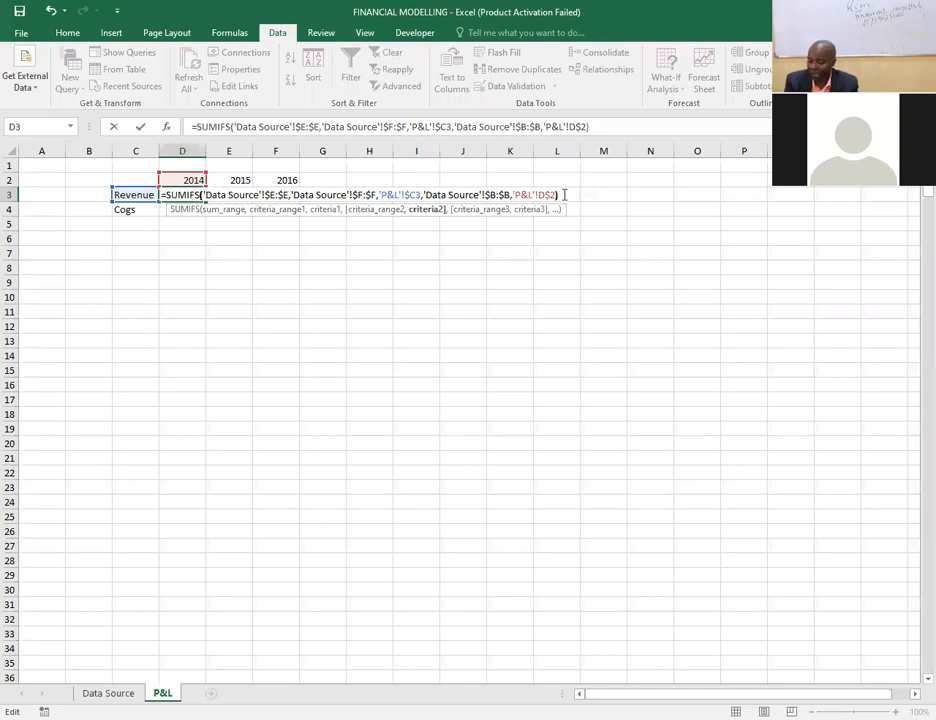
pyautogui.press('Return')
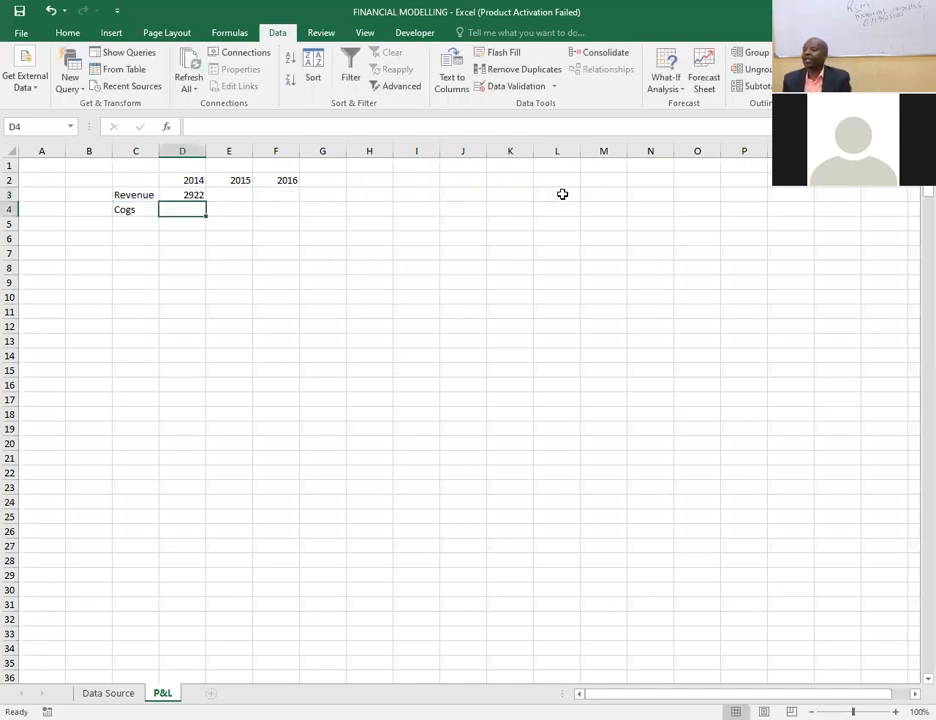
# Copy the Revenue SUMIFS formula from D3 across to E3:F3 and down to the Cogs cell D4.
pyautogui.click(195, 195)
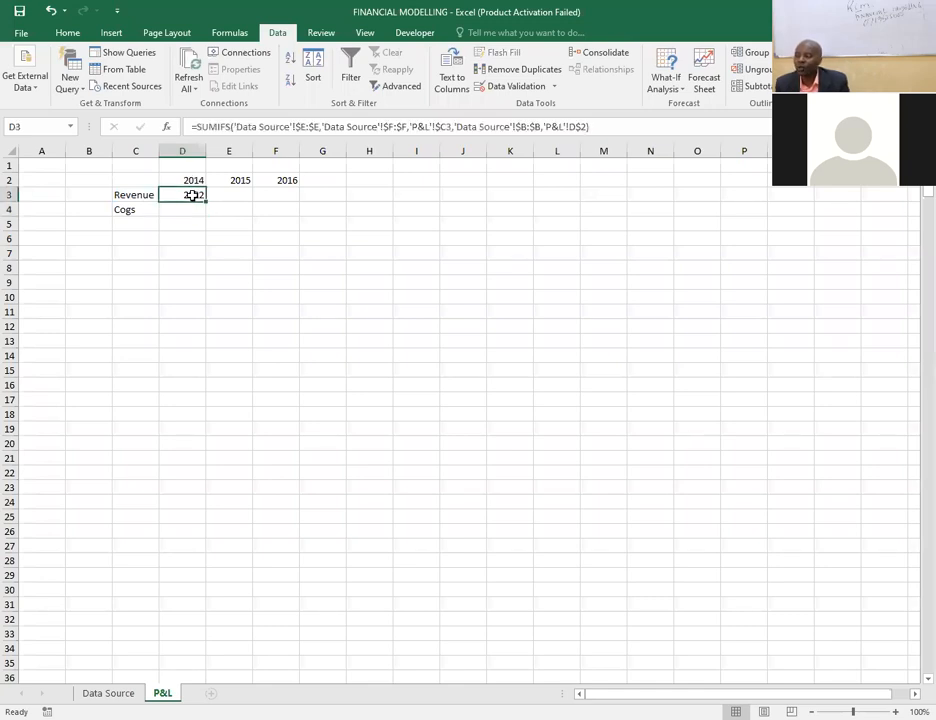
pyautogui.moveTo(207, 201); pyautogui.dragTo(282, 196)
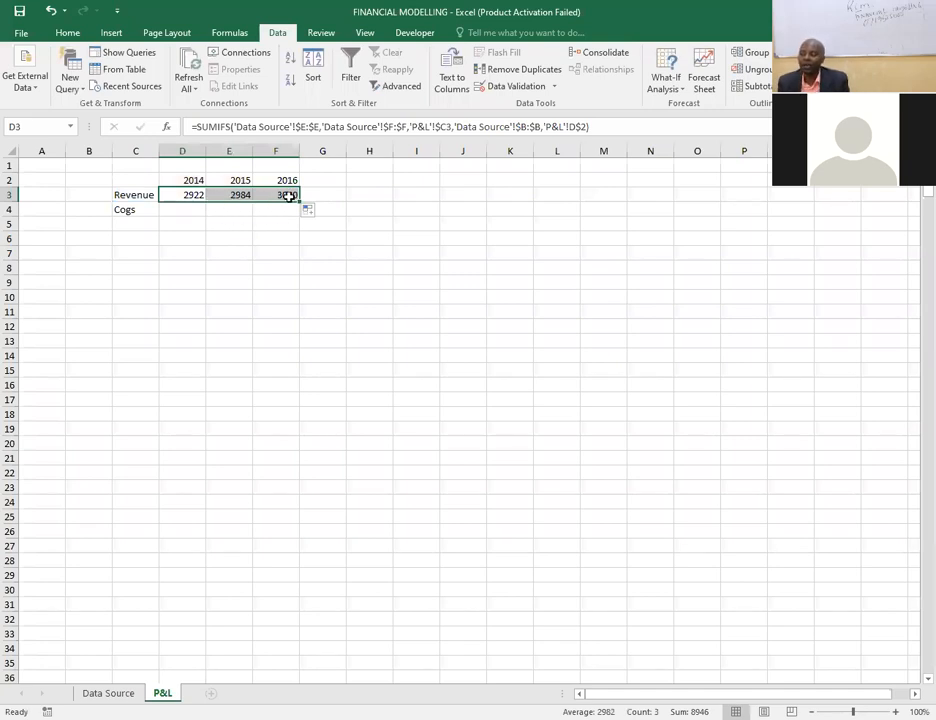
pyautogui.click(192, 197)
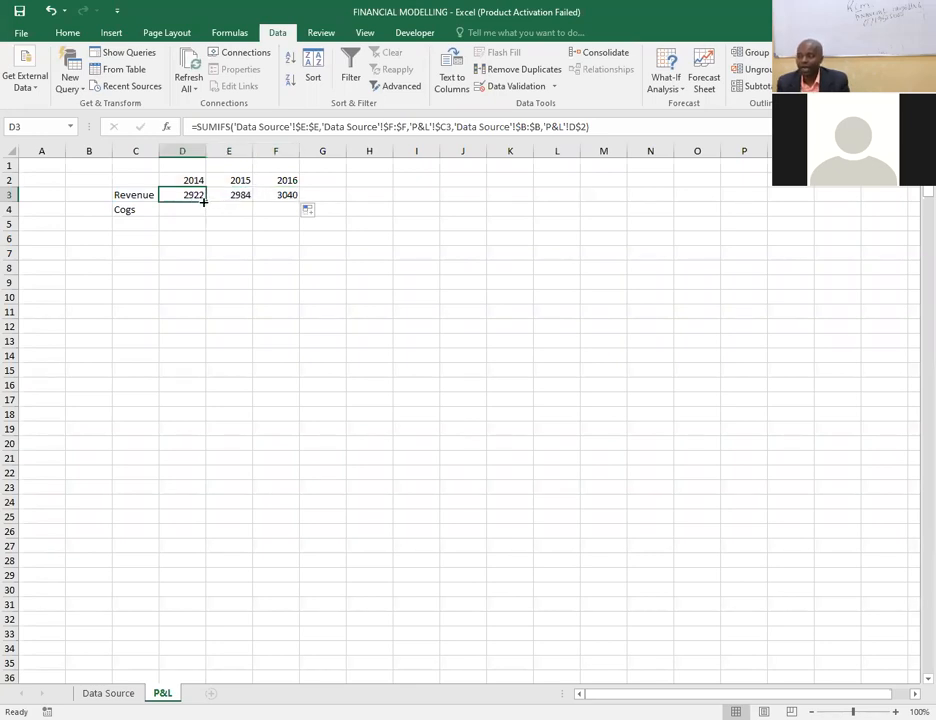
pyautogui.moveTo(204, 200); pyautogui.dragTo(205, 214)
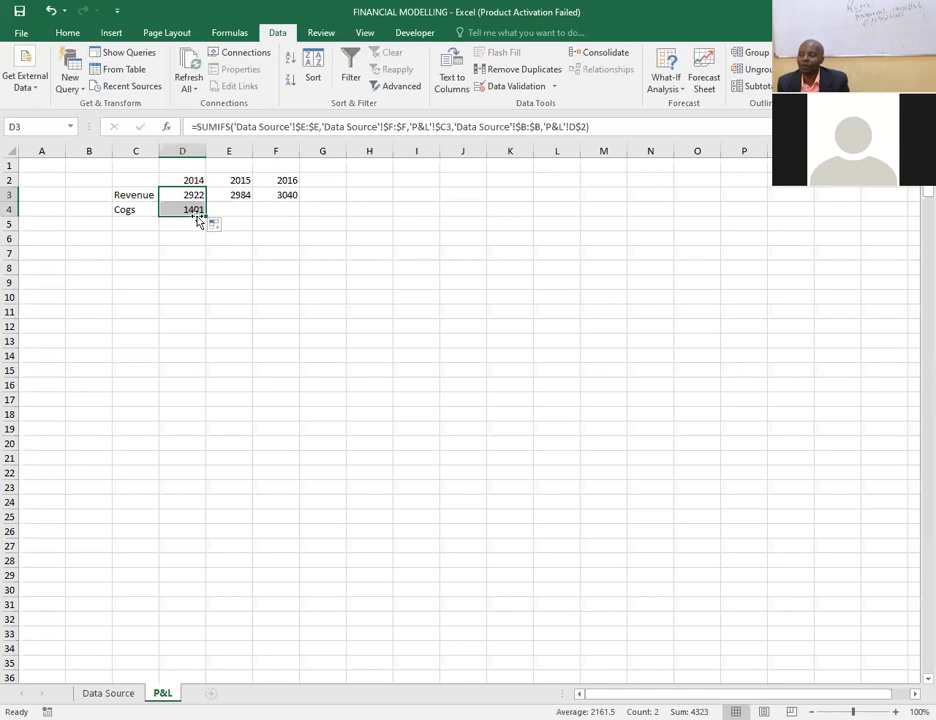
# Put a minus sign before SUMIFS in the Cogs formula in D4 so costs count as negative.
pyautogui.click(190, 209)
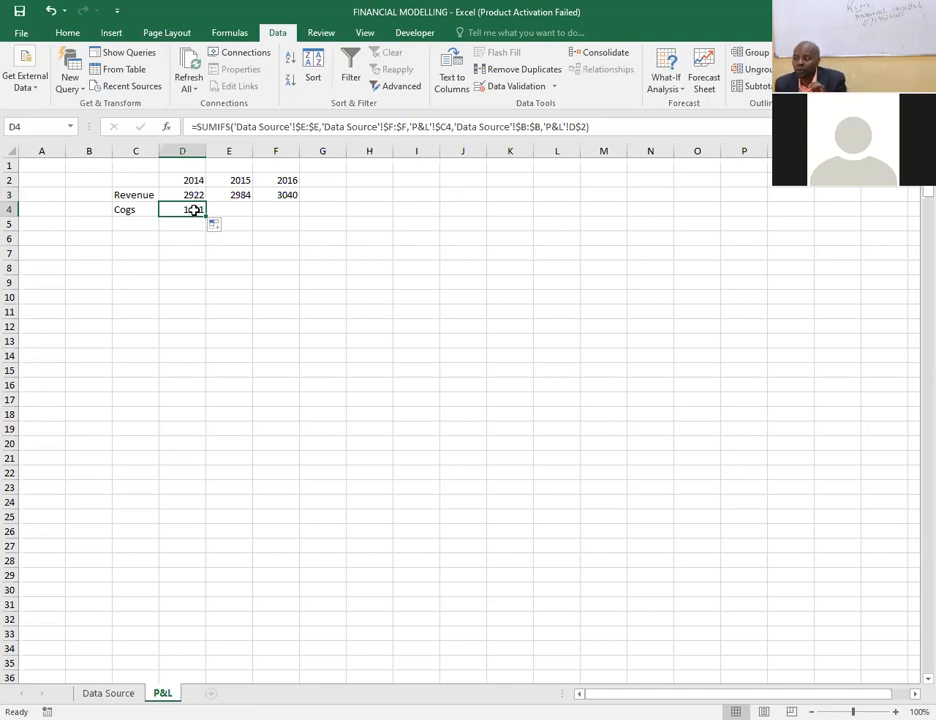
pyautogui.click(197, 127)
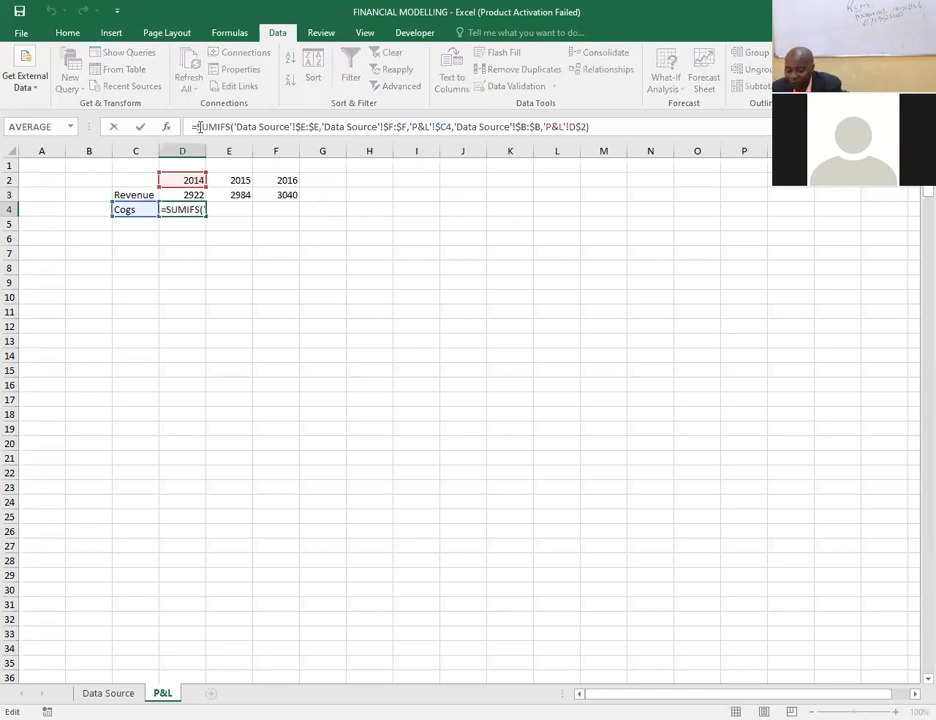
pyautogui.write('-')
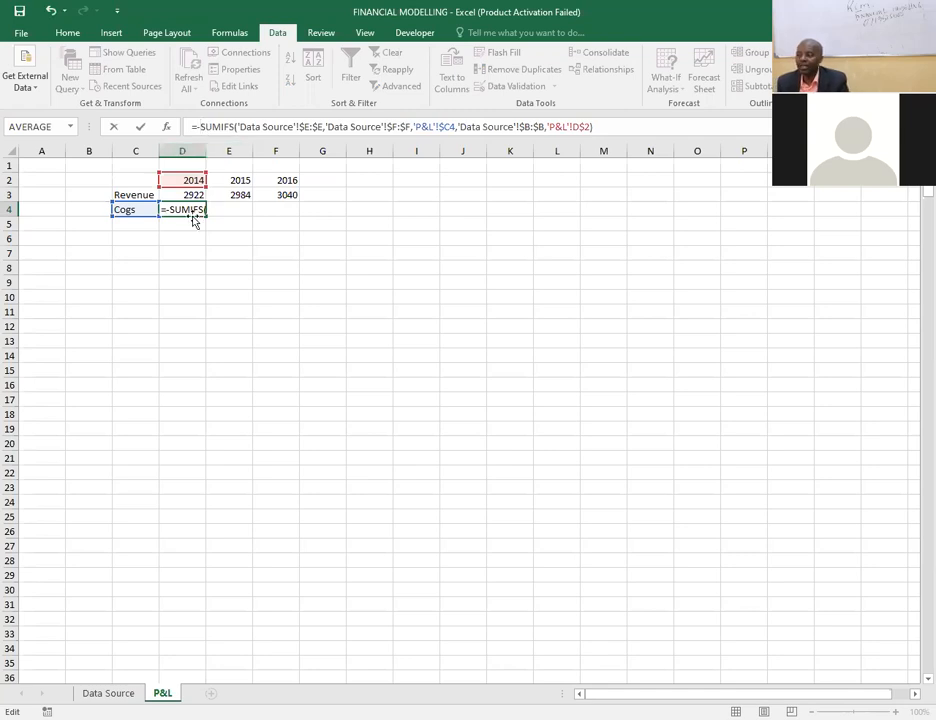
pyautogui.press('Return')
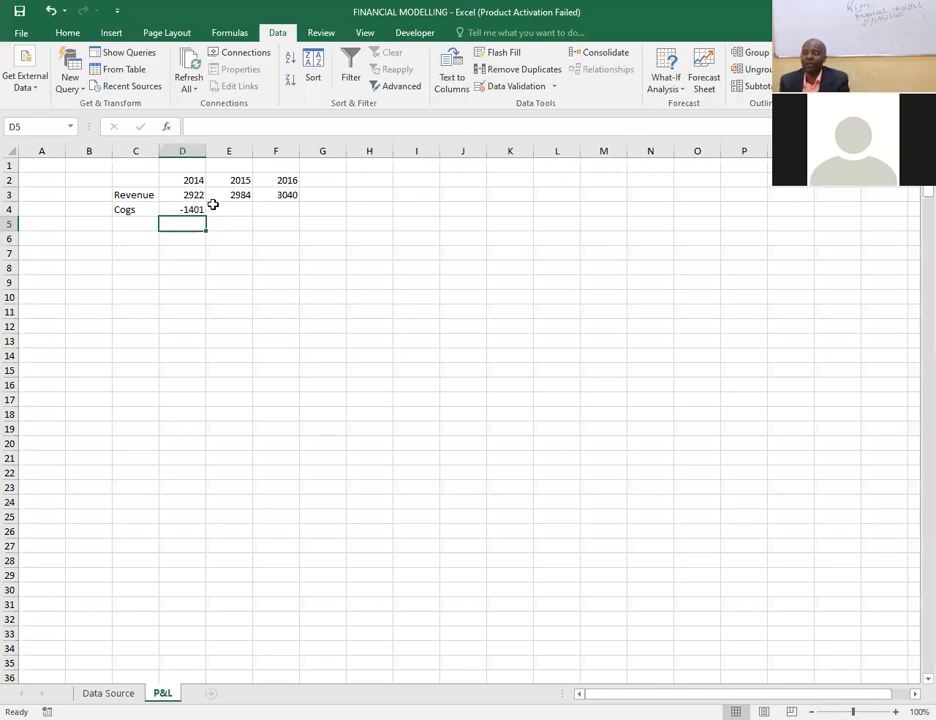
# Total the 2014 Revenue and Cogs in cell D5 with AutoSum over D3:D4.
pyautogui.moveTo(186, 190); pyautogui.dragTo(186, 218)
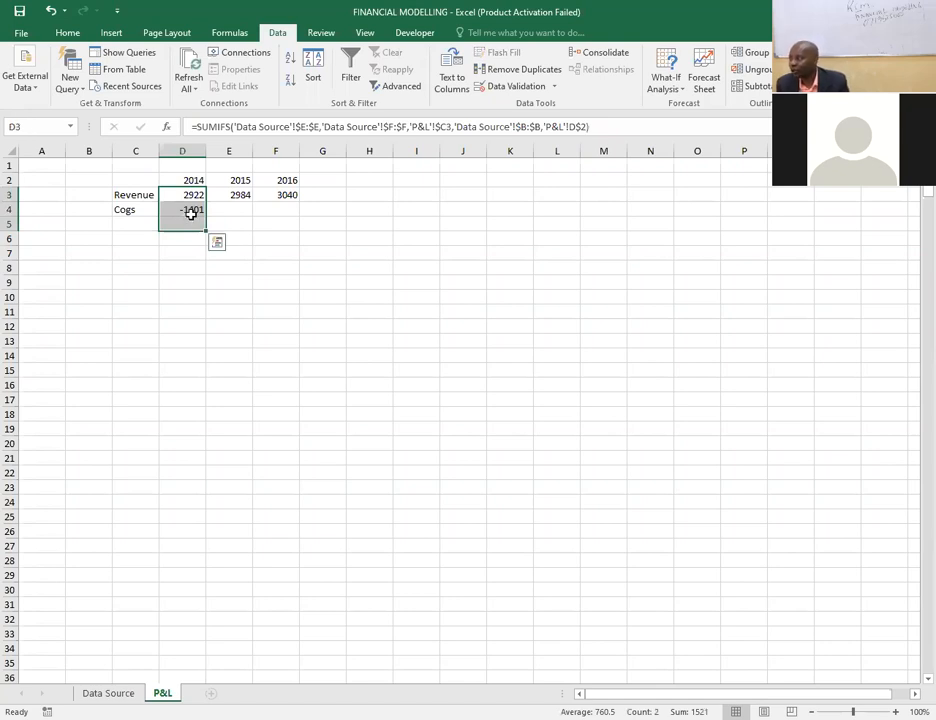
pyautogui.click(67, 32)
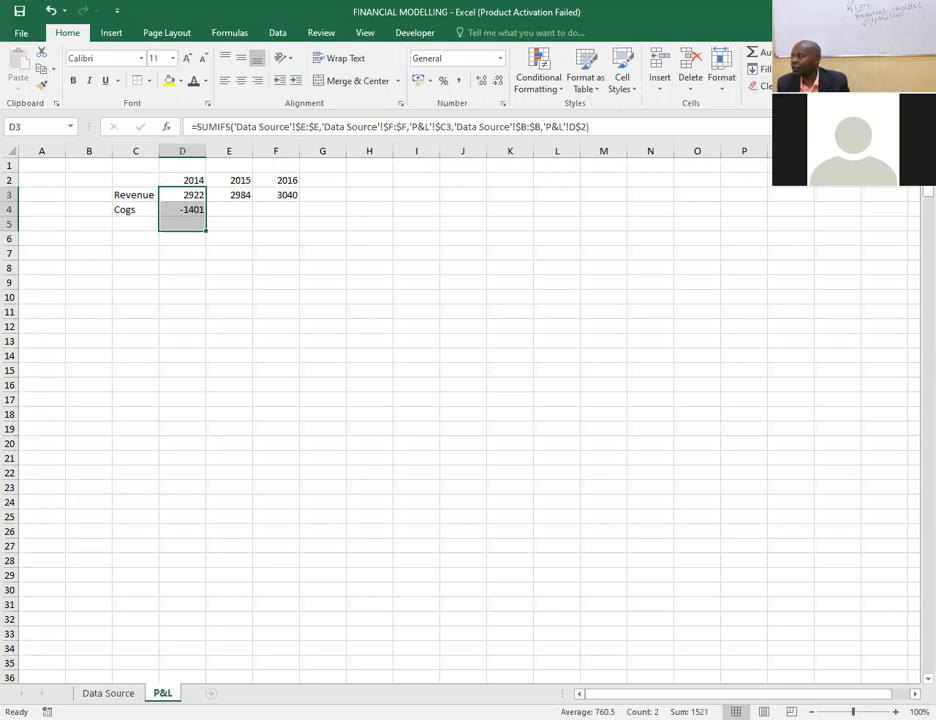
pyautogui.click(758, 55)
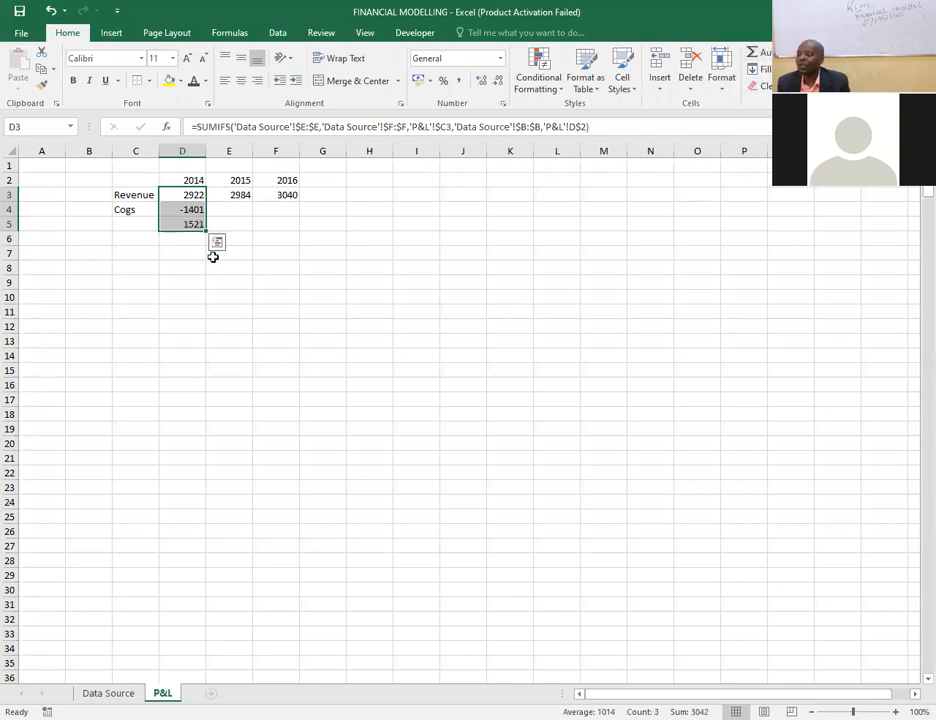
# Fill the 2014 Cogs formula in D4 and the total in D5 across to the 2015 and 2016 columns.
pyautogui.click(194, 209)
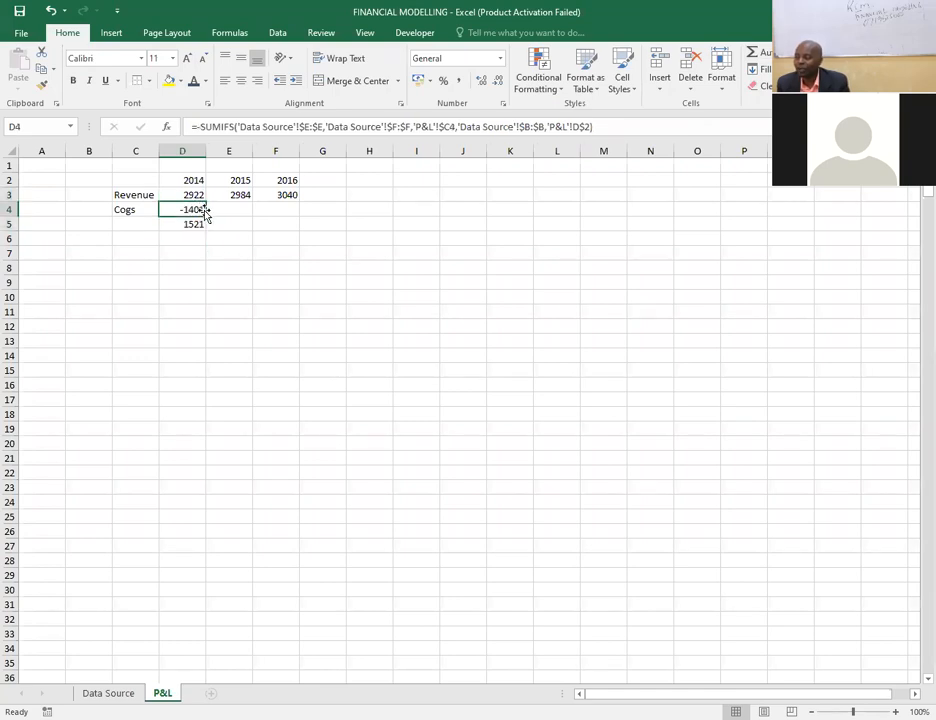
pyautogui.moveTo(207, 215); pyautogui.dragTo(295, 218)
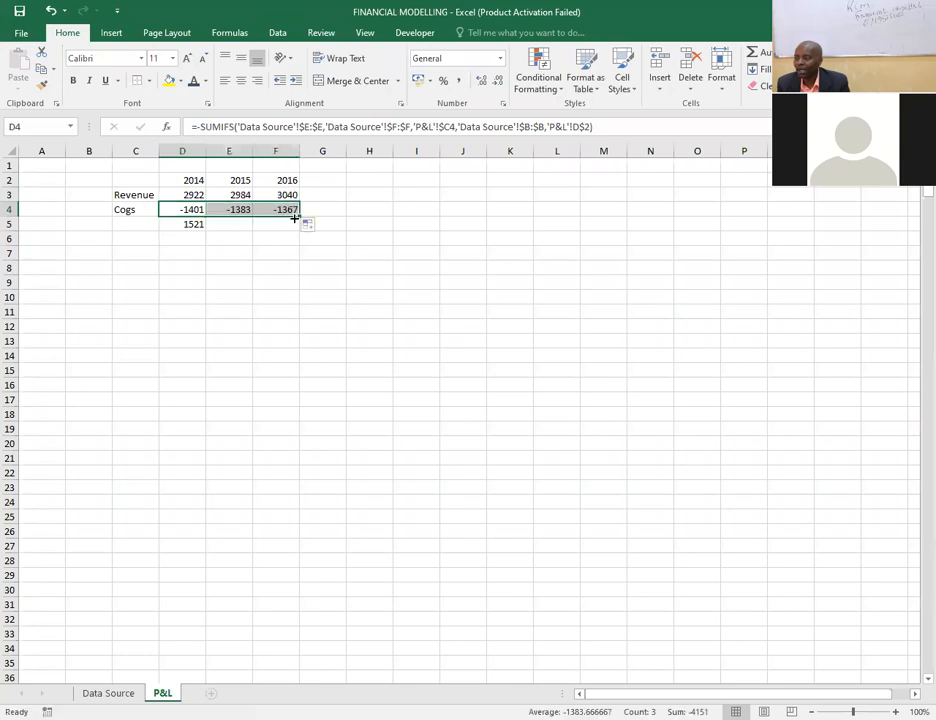
pyautogui.click(194, 223)
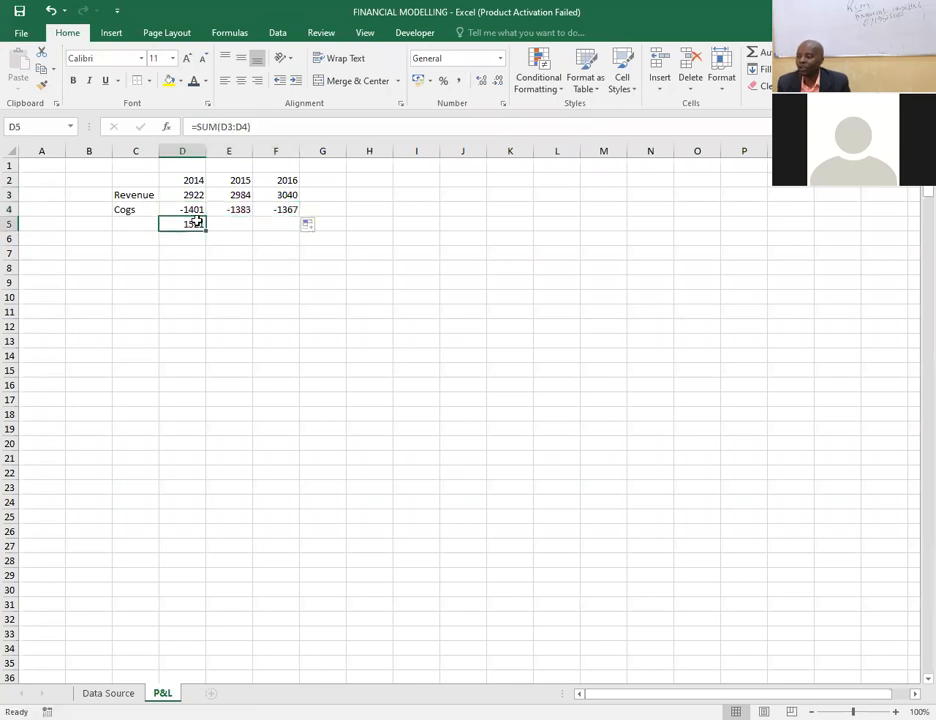
pyautogui.moveTo(207, 229); pyautogui.dragTo(283, 234)
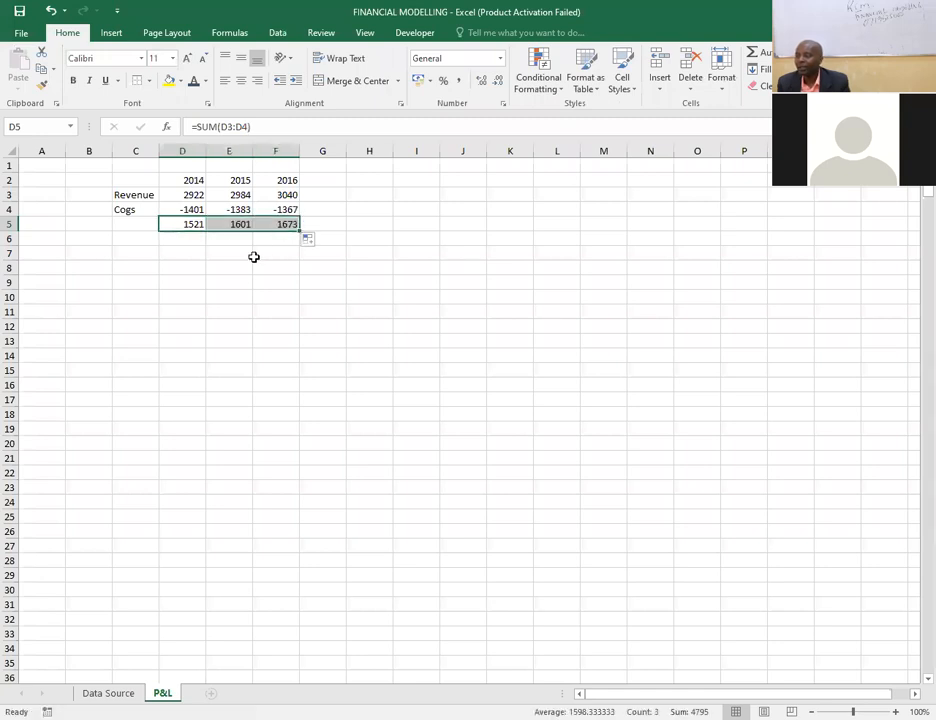
# Label the total row in cell C5 as "gross profit".
pyautogui.click(134, 225)
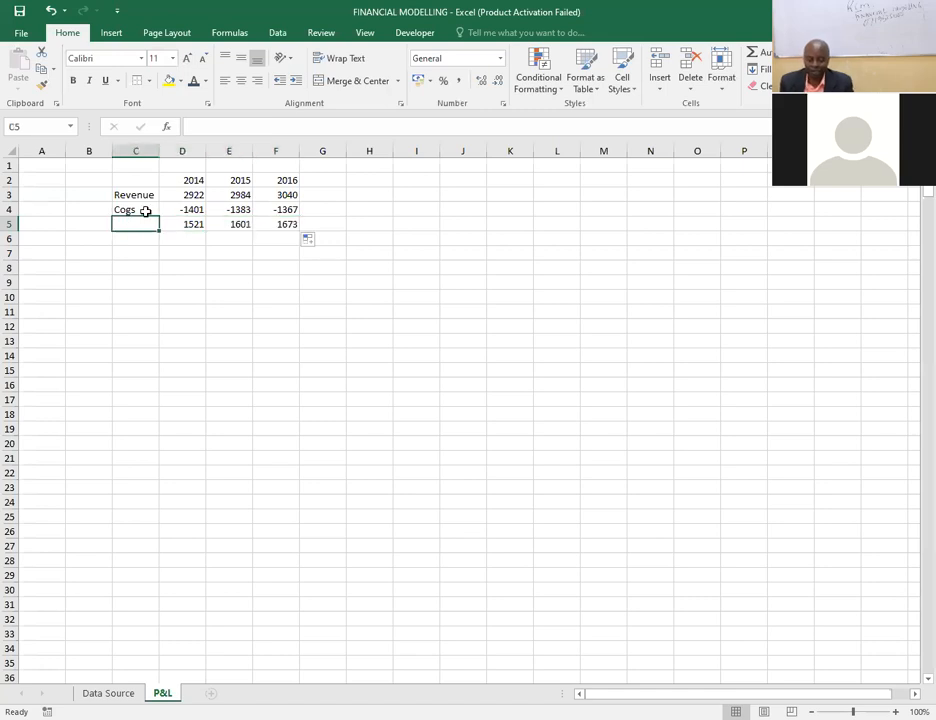
pyautogui.write('gross')
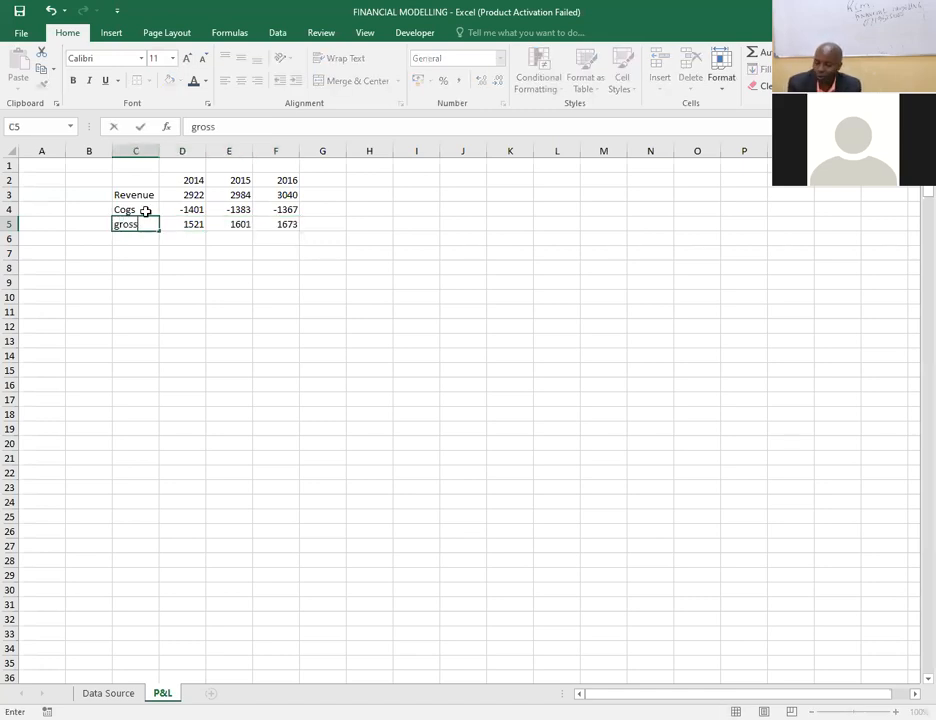
pyautogui.write(' prod')
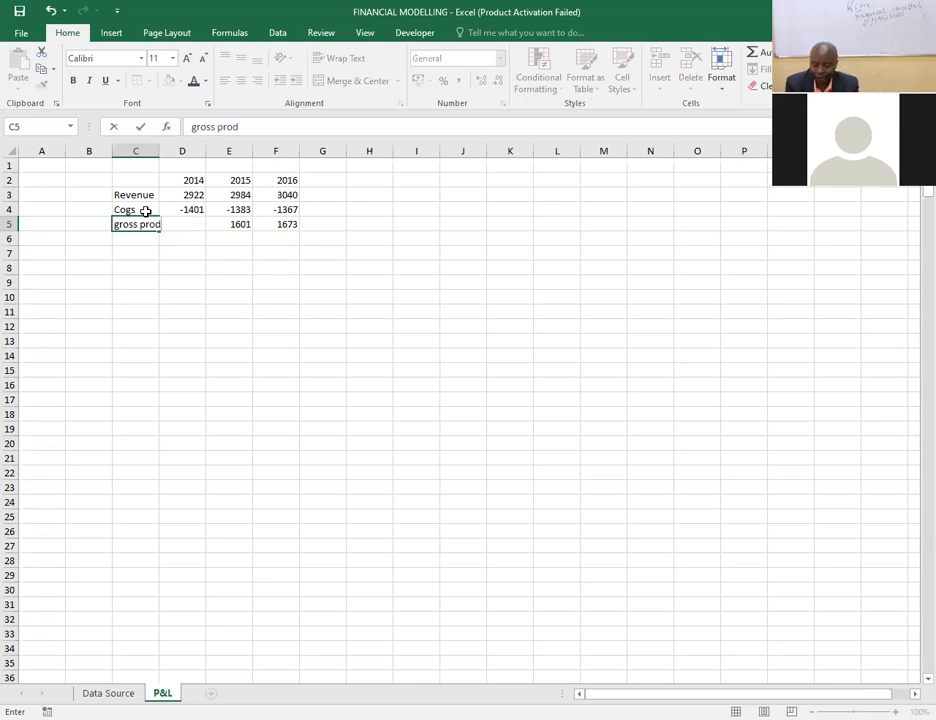
pyautogui.press('BackSpace')
pyautogui.write('fit')
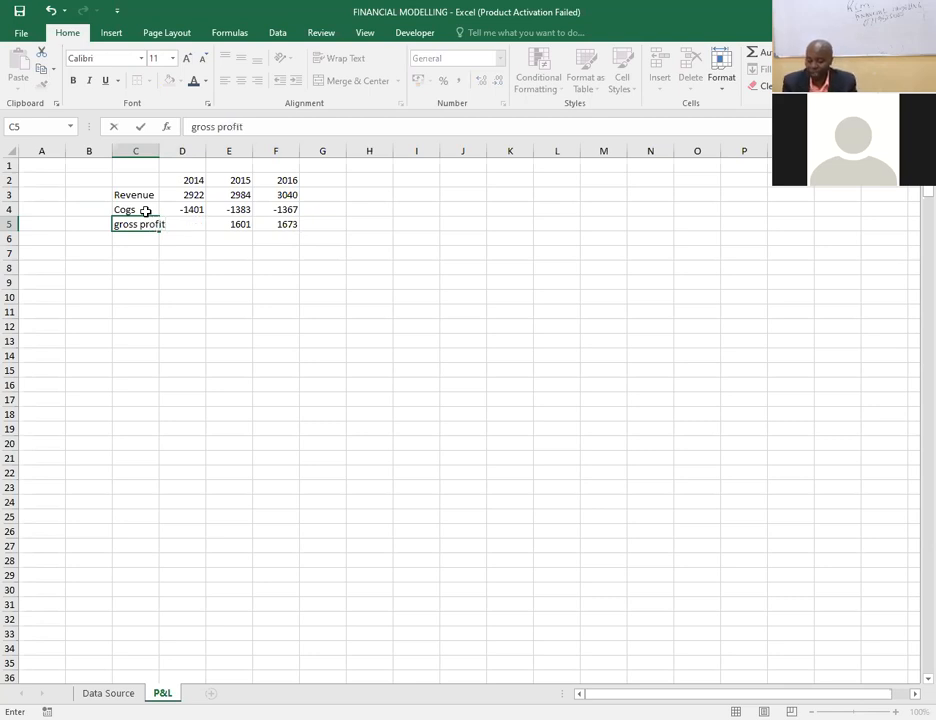
pyautogui.press('Return')
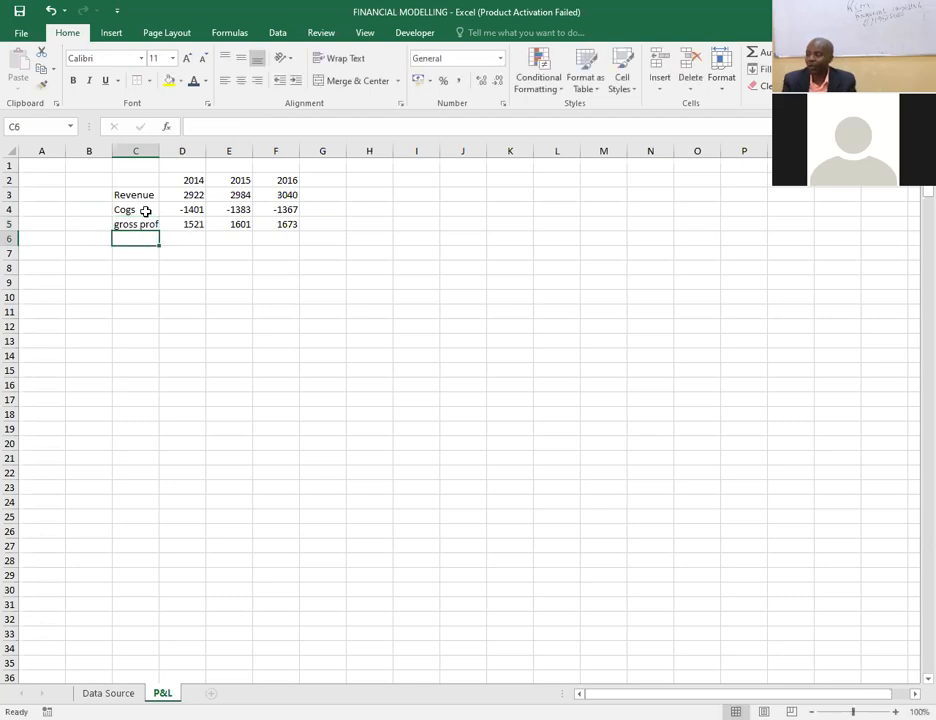